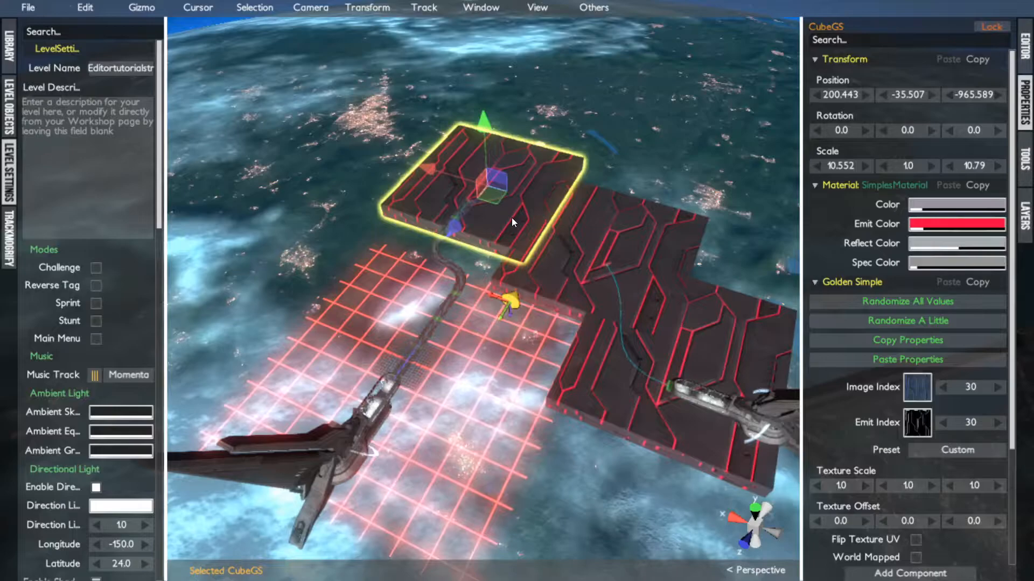
- Delete the remaining dark cube platforms with red circuit lines from beside the track
{"action": "key", "text": "ctrl+x"}
{"action": "key", "text": "ctrl+v"}
{"action": "left_click", "coordinate": [579, 244]}
{"action": "key", "text": "Delete"}
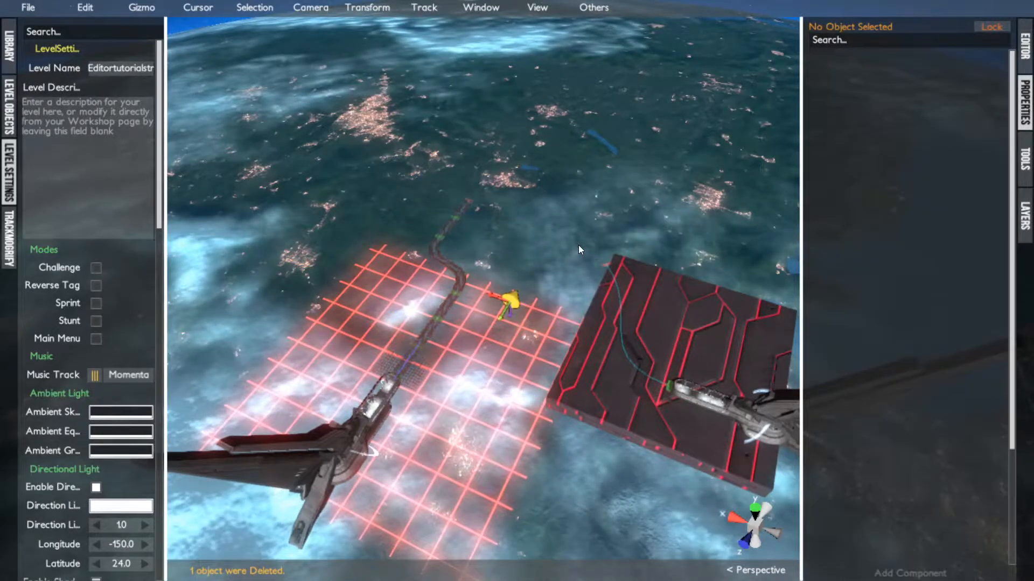
{"action": "left_click", "coordinate": [656, 323]}
{"action": "key", "text": "Delete"}
{"action": "left_click", "coordinate": [650, 324]}
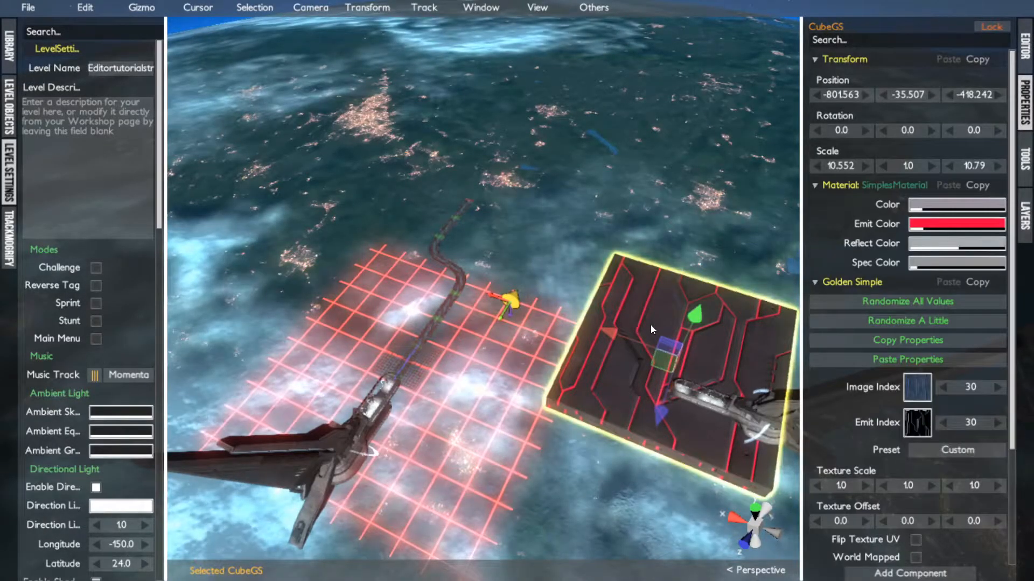
{"action": "key", "text": "Delete"}
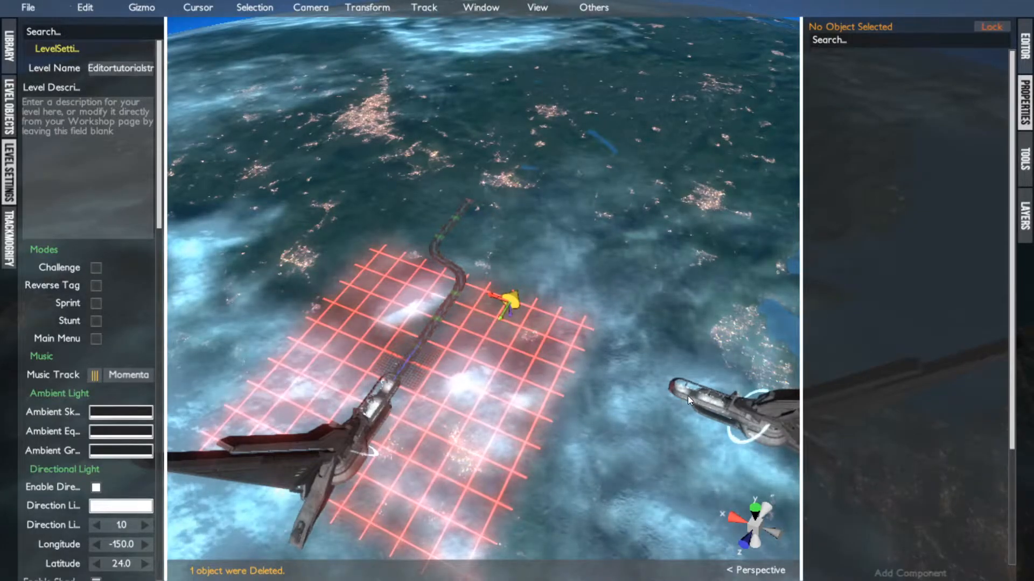
- Place the 3D cursor on the curved road section at about (126.3, 0.0, -440.8) and focus the camera there
{"action": "left_click", "coordinate": [5, 189]}
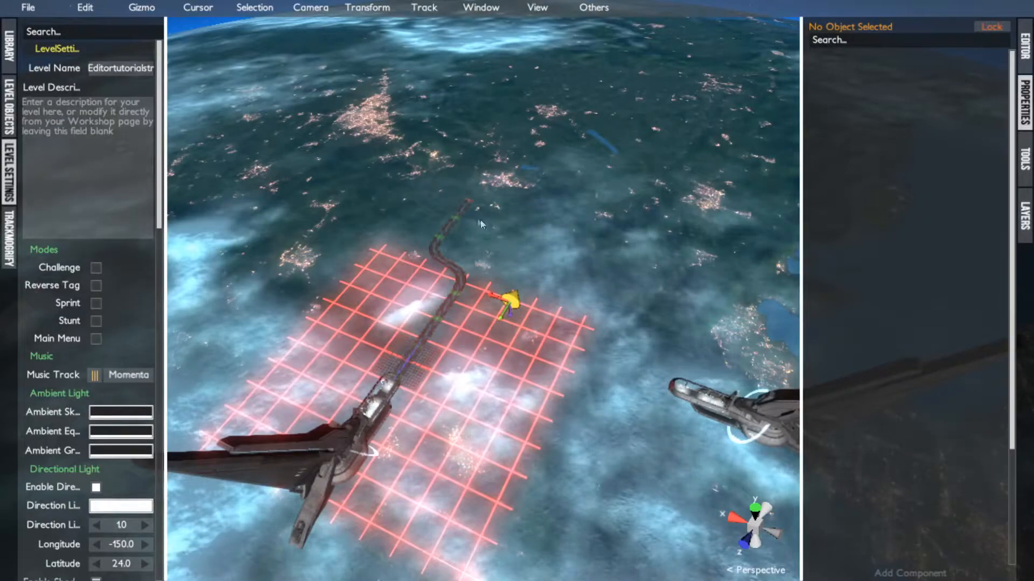
{"action": "left_click", "coordinate": [444, 260]}
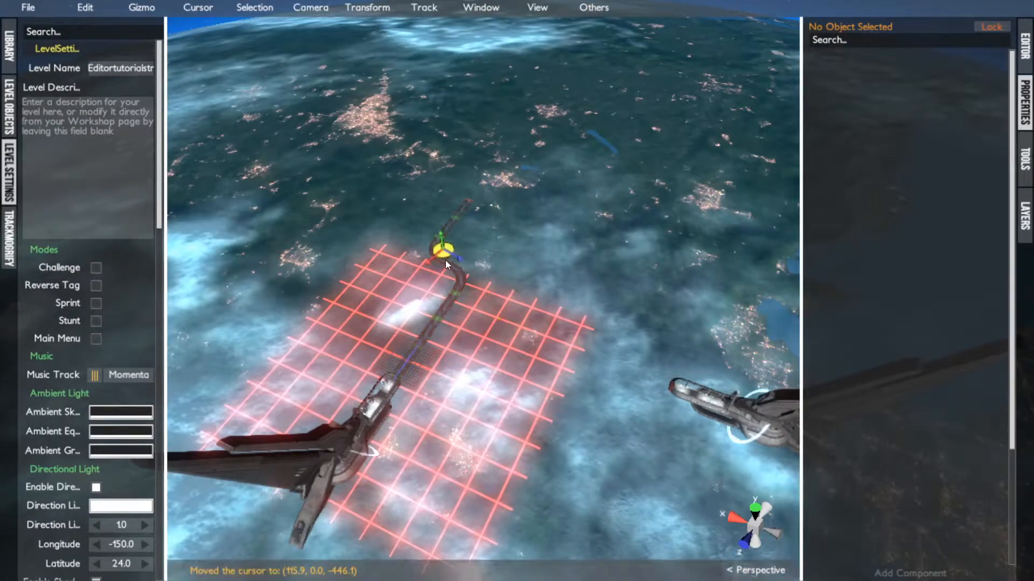
{"action": "key", "text": "f"}
{"action": "left_click_drag", "start_coordinate": [445, 260], "coordinate": [569, 264], "text": "alt"}
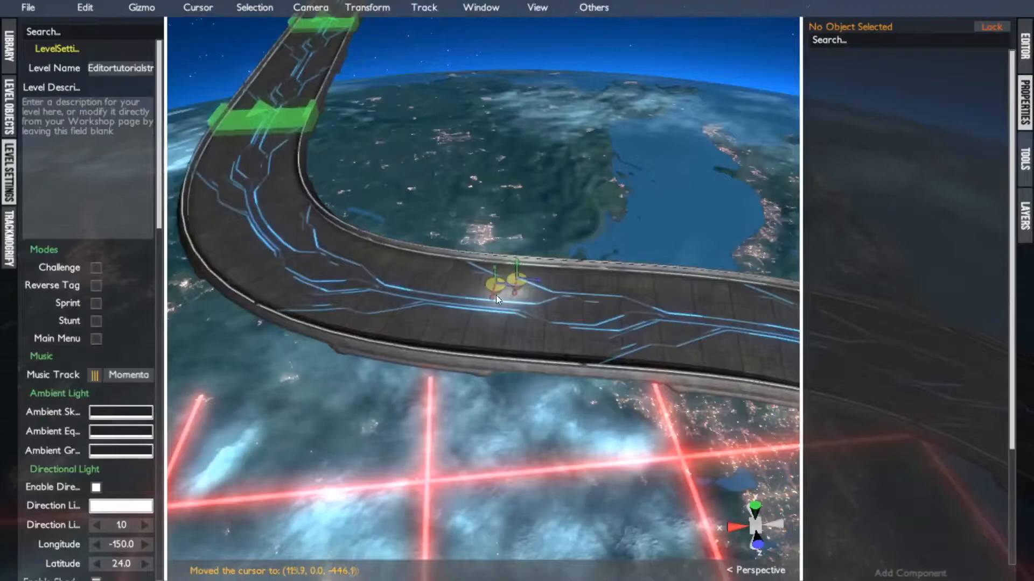
{"action": "left_click", "coordinate": [496, 295]}
{"action": "left_click_drag", "start_coordinate": [495, 295], "coordinate": [172, 254], "text": "alt"}
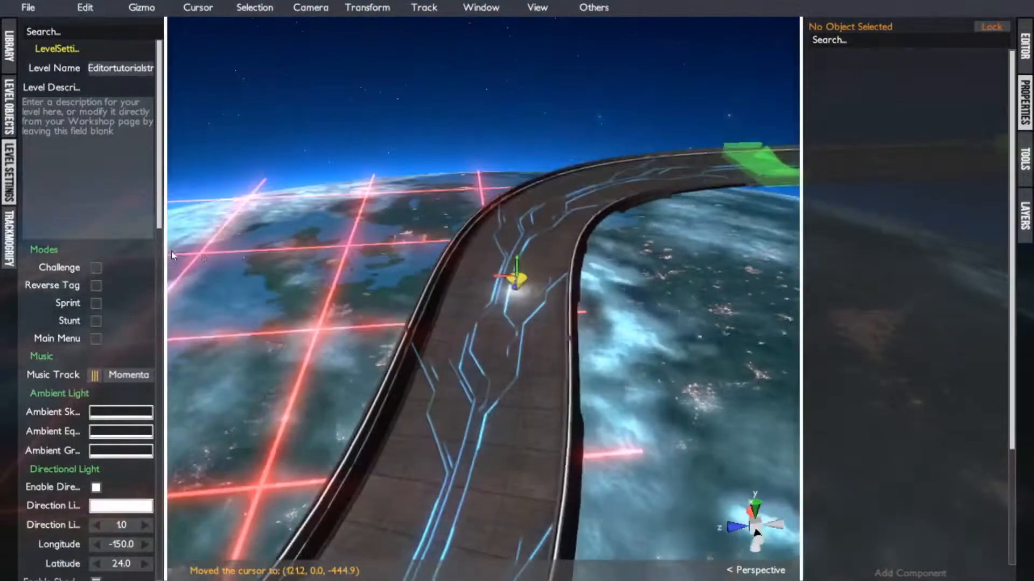
{"action": "left_click", "coordinate": [499, 280]}
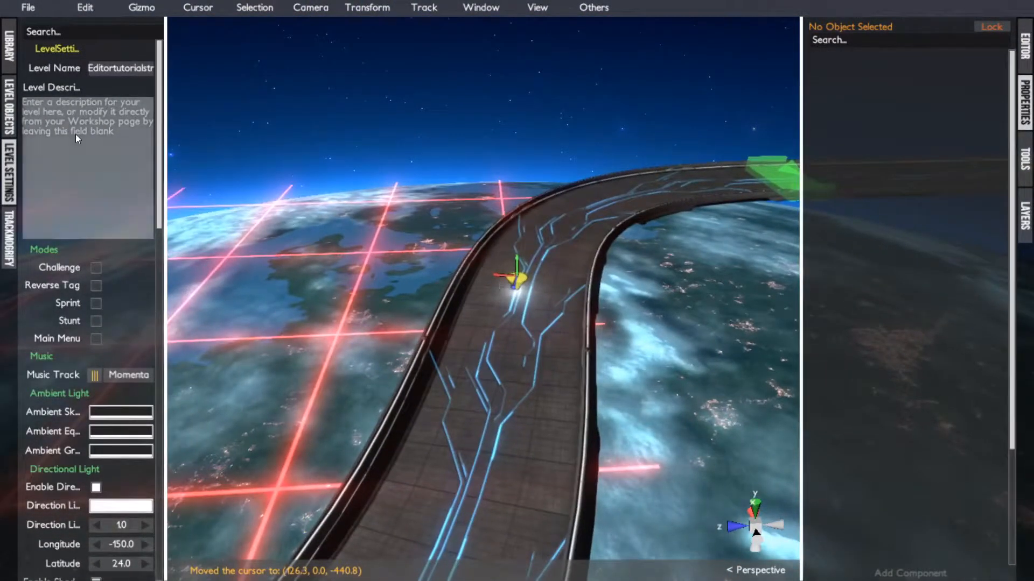
- Browse the ready-made particle effects in the library's Particles folder
{"action": "left_click", "coordinate": [10, 43]}
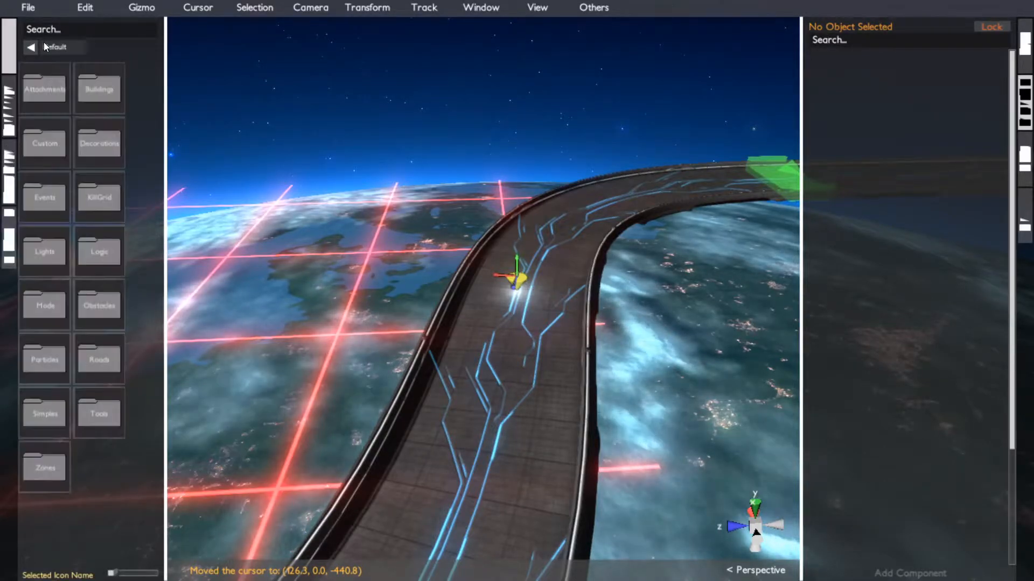
{"action": "left_click", "coordinate": [64, 28]}
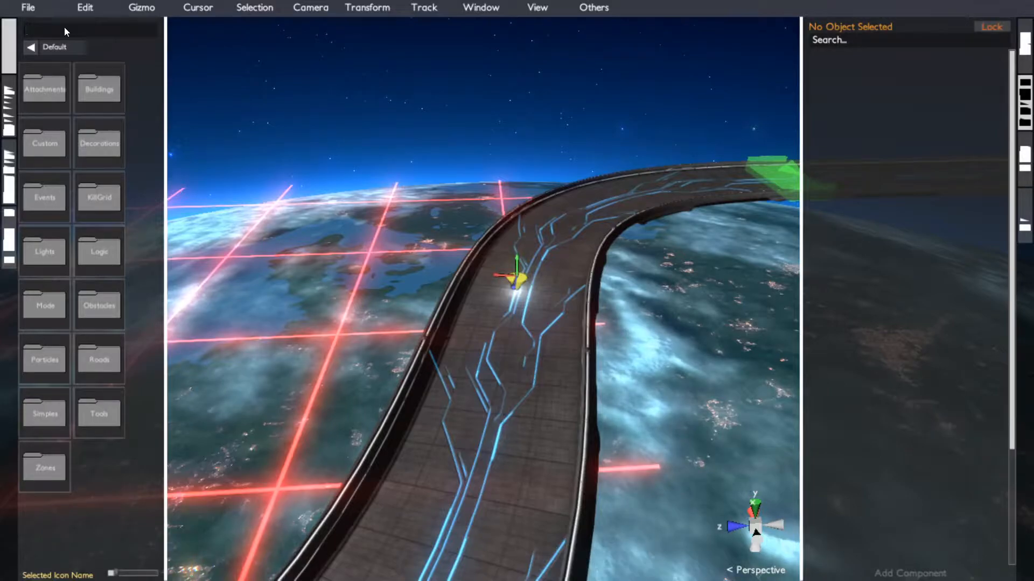
{"action": "left_click", "coordinate": [44, 370]}
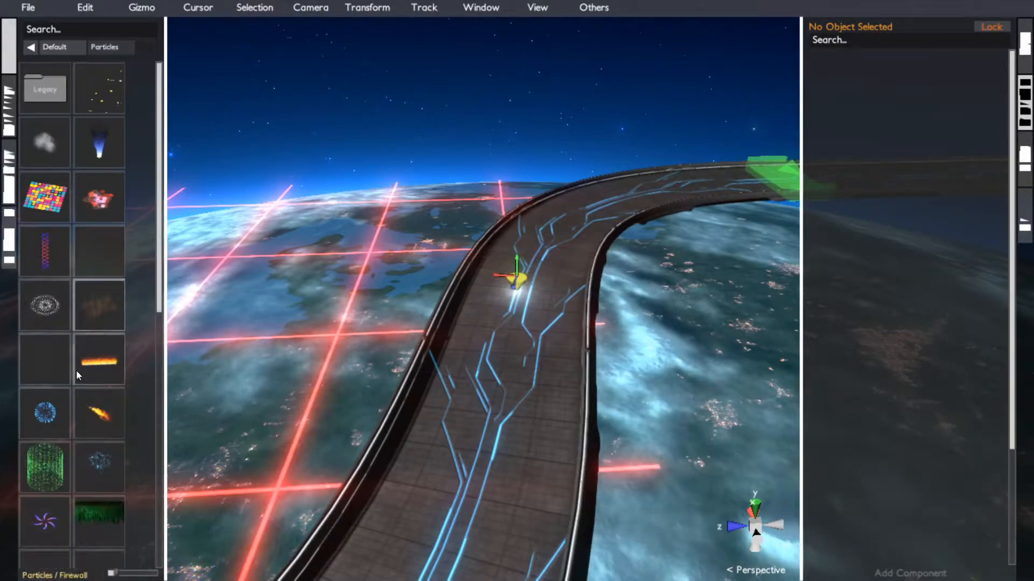
{"action": "scroll", "coordinate": [76, 370], "scroll_direction": "down", "scroll_amount": 10}
{"action": "mouse_move", "coordinate": [76, 379]}
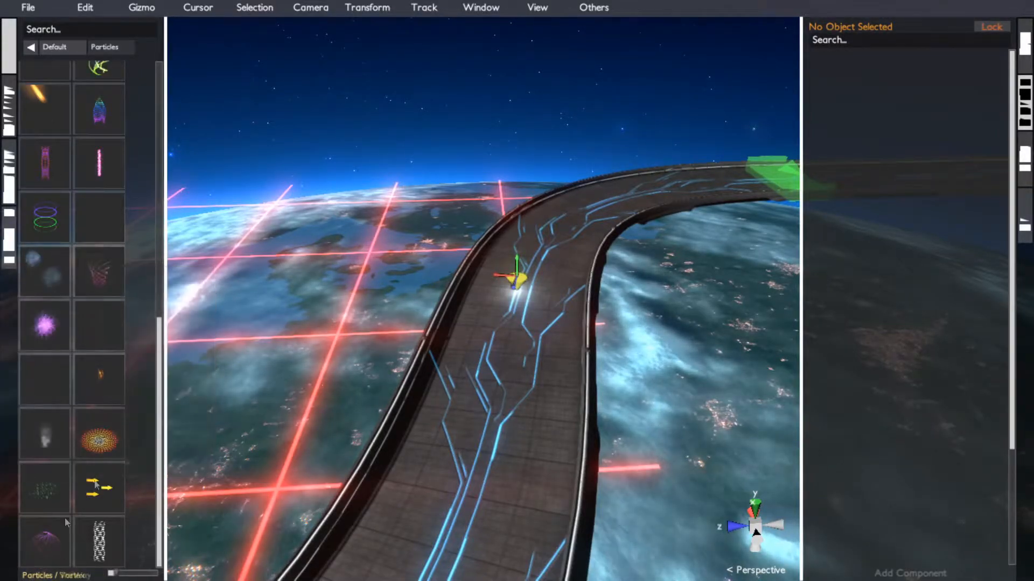
{"action": "scroll", "coordinate": [66, 464], "scroll_direction": "up", "scroll_amount": 10}
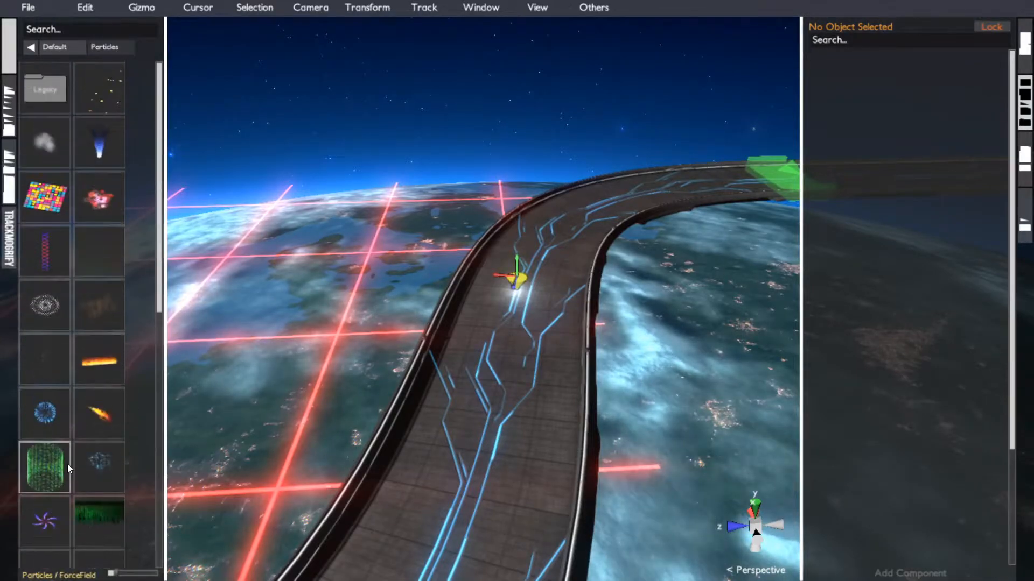
{"action": "mouse_move", "coordinate": [67, 465]}
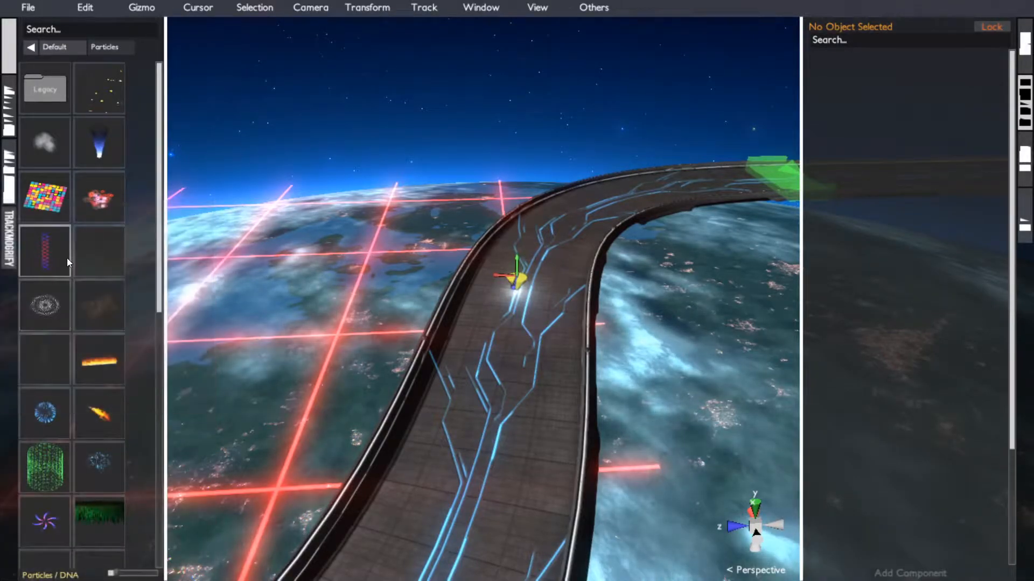
{"action": "mouse_move", "coordinate": [66, 260]}
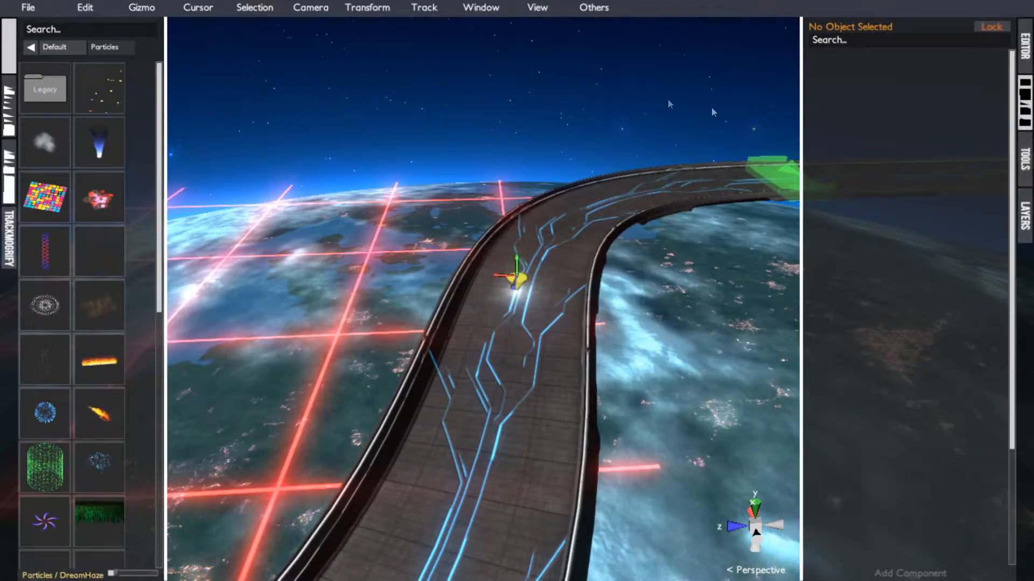
- Search the object library for "template" and add a ParticleTemplate object at the 3D cursor
{"action": "left_click", "coordinate": [49, 34]}
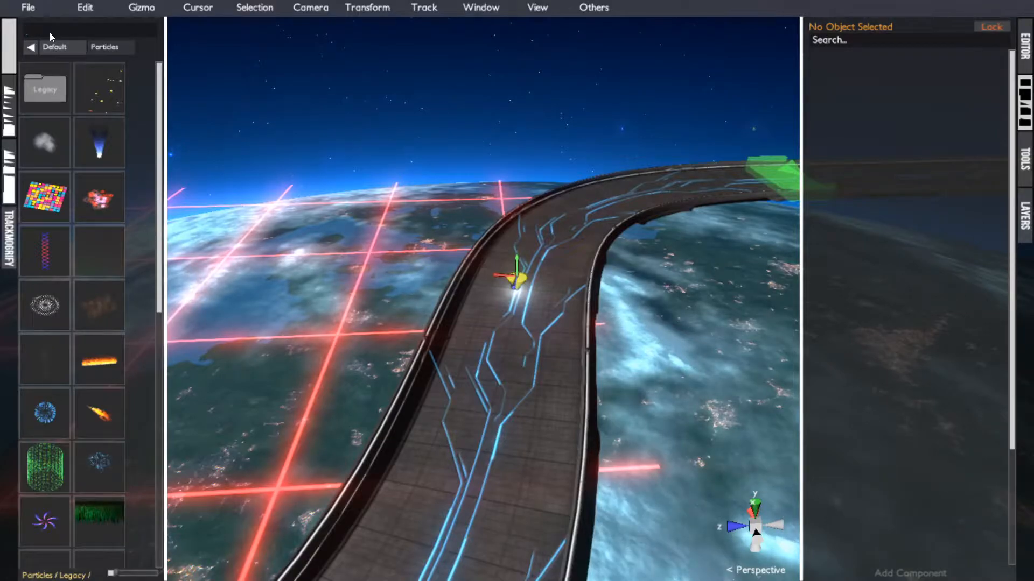
{"action": "type", "text": "template"}
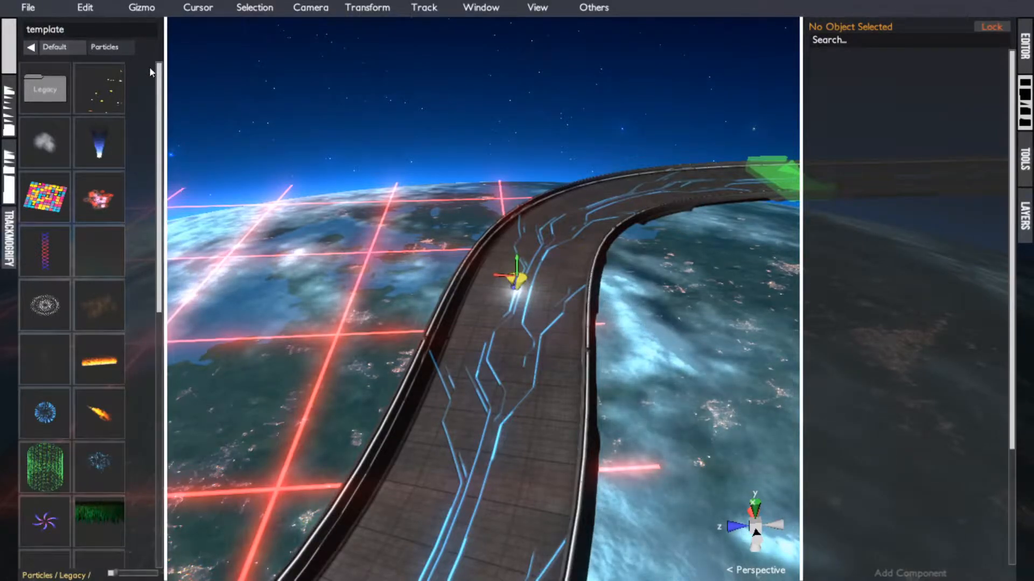
{"action": "left_click", "coordinate": [58, 91]}
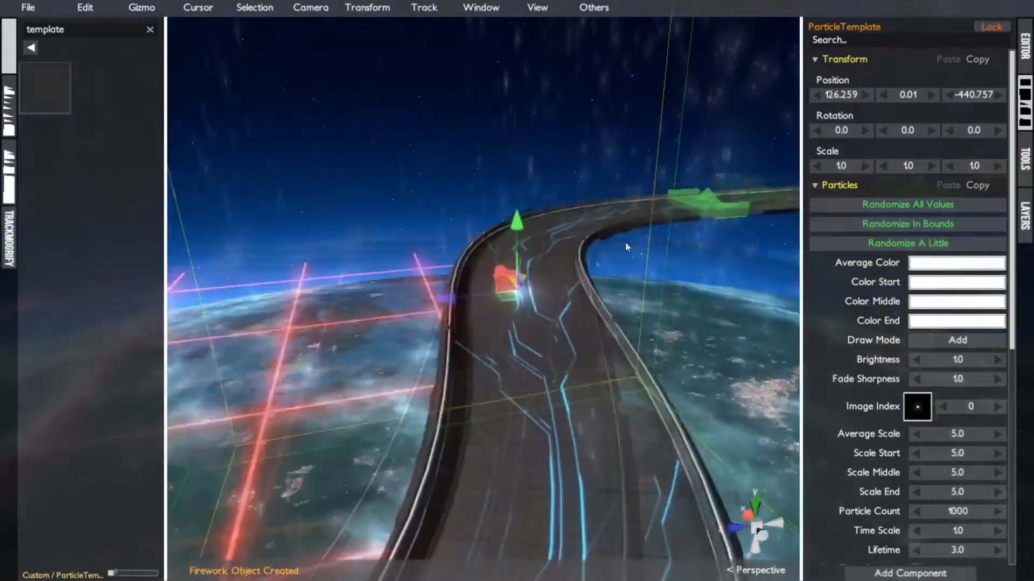
- Examine the particle template's spawn box around the road and its full list of particle properties
{"action": "left_click_drag", "start_coordinate": [625, 242], "coordinate": [775, 253], "text": "alt"}
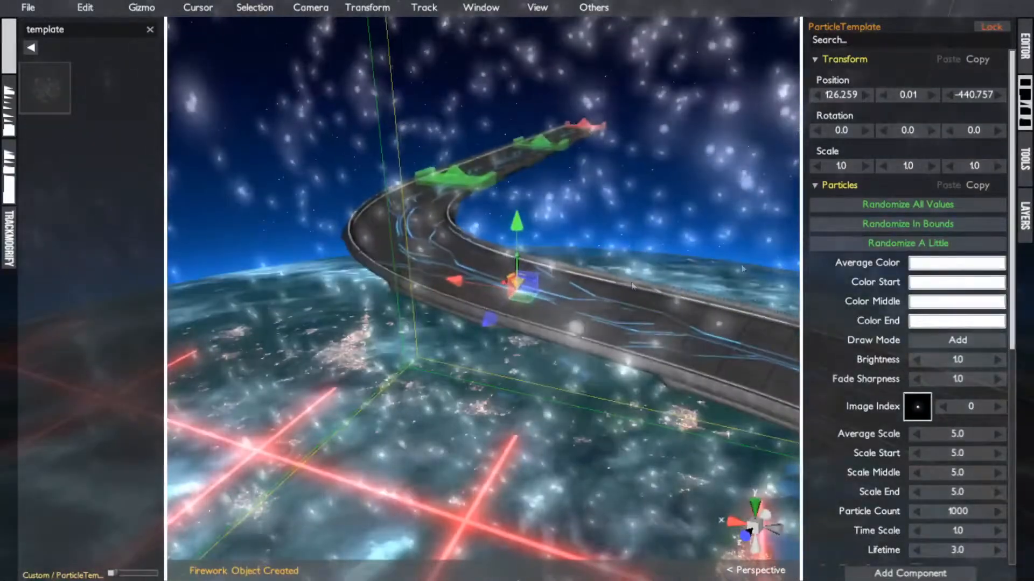
{"action": "scroll", "coordinate": [496, 295], "scroll_direction": "down", "scroll_amount": 2}
{"action": "left_click_drag", "start_coordinate": [496, 295], "coordinate": [593, 249], "text": "alt"}
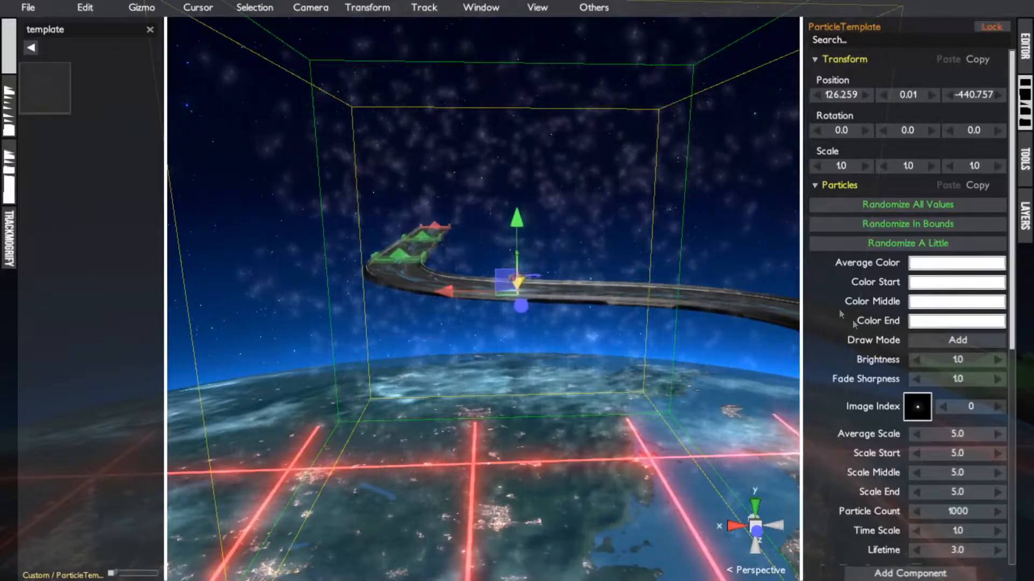
{"action": "scroll", "coordinate": [856, 326], "scroll_direction": "down", "scroll_amount": 8}
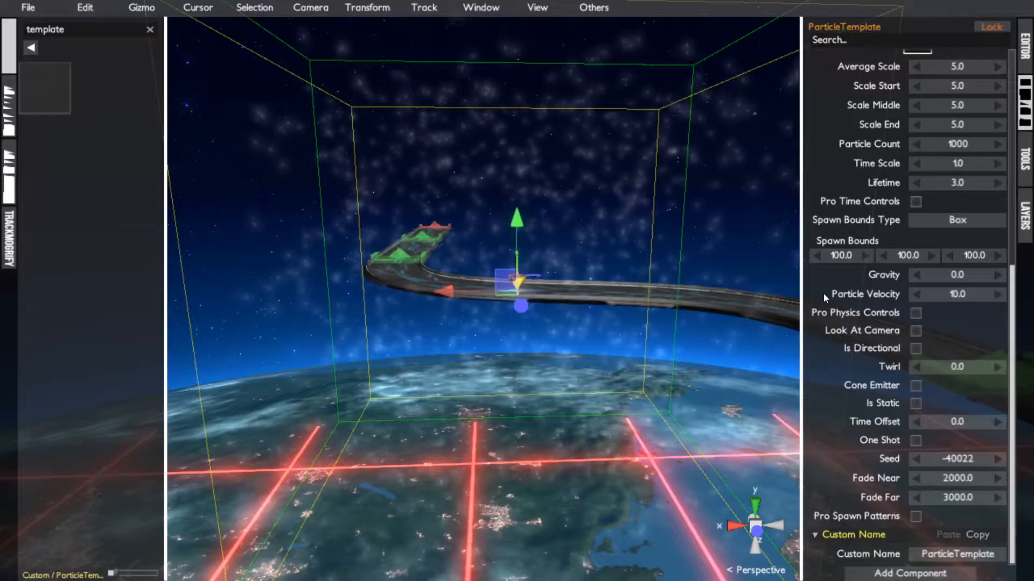
{"action": "scroll", "coordinate": [822, 293], "scroll_direction": "up", "scroll_amount": 8}
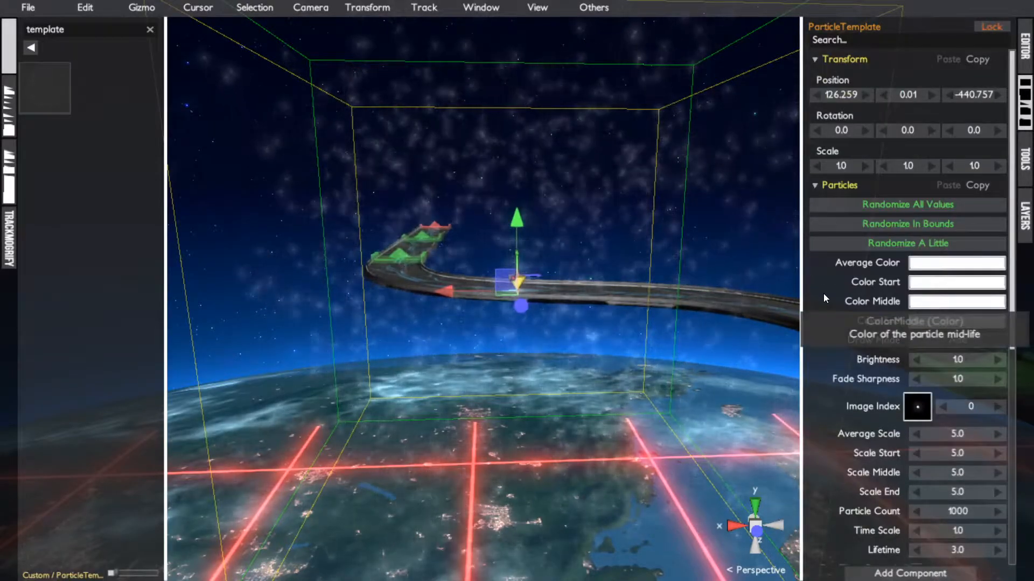
{"action": "scroll", "coordinate": [859, 340], "scroll_direction": "down", "scroll_amount": 5}
{"action": "scroll", "coordinate": [859, 340], "scroll_direction": "up", "scroll_amount": 3}
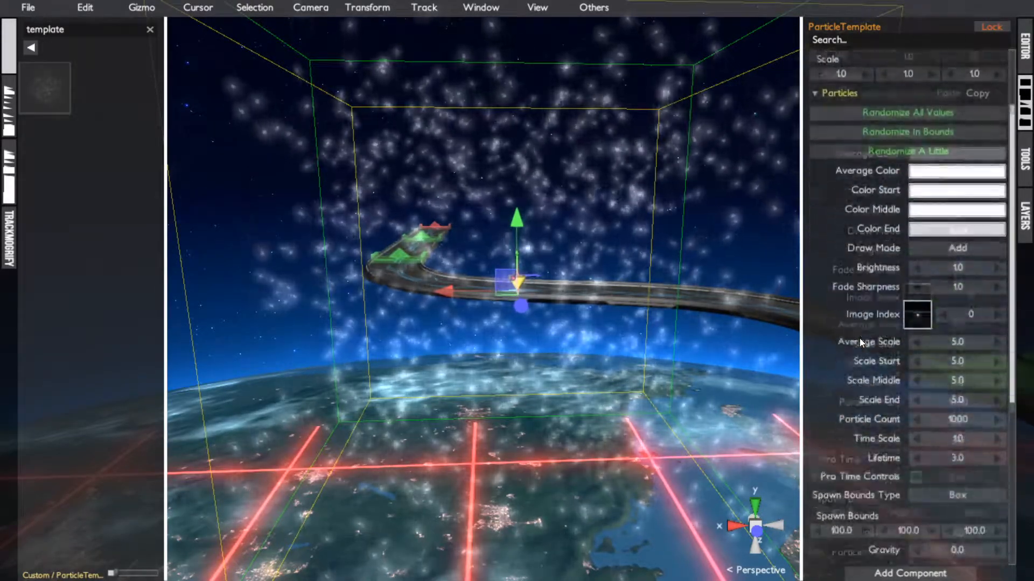
{"action": "scroll", "coordinate": [860, 341], "scroll_direction": "down", "scroll_amount": 1}
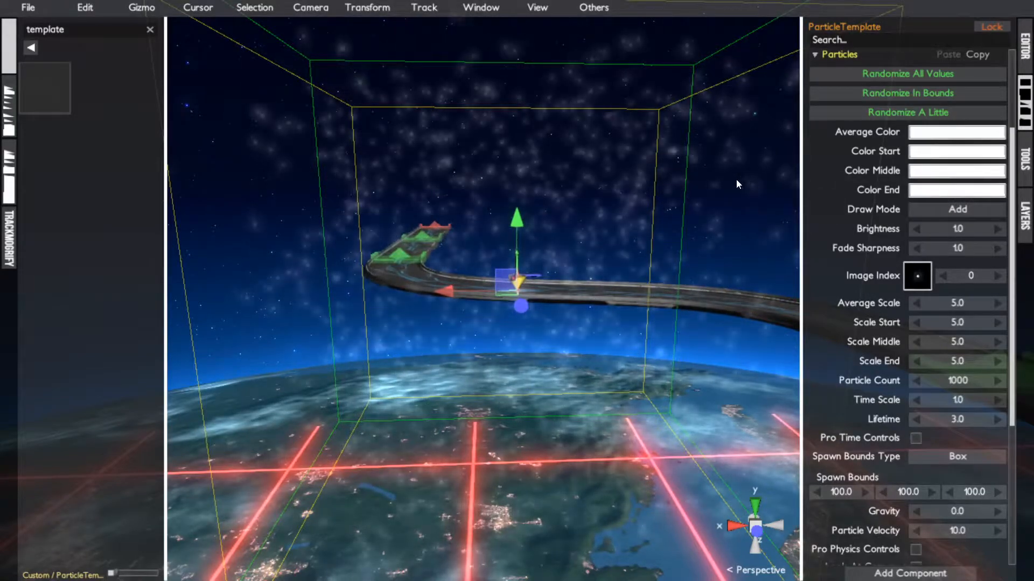
- Try a red Color Start (FF0017FF) and a yellow Color Middle (ECFF00FF) on the particles, and undo both changes
{"action": "left_click", "coordinate": [917, 155]}
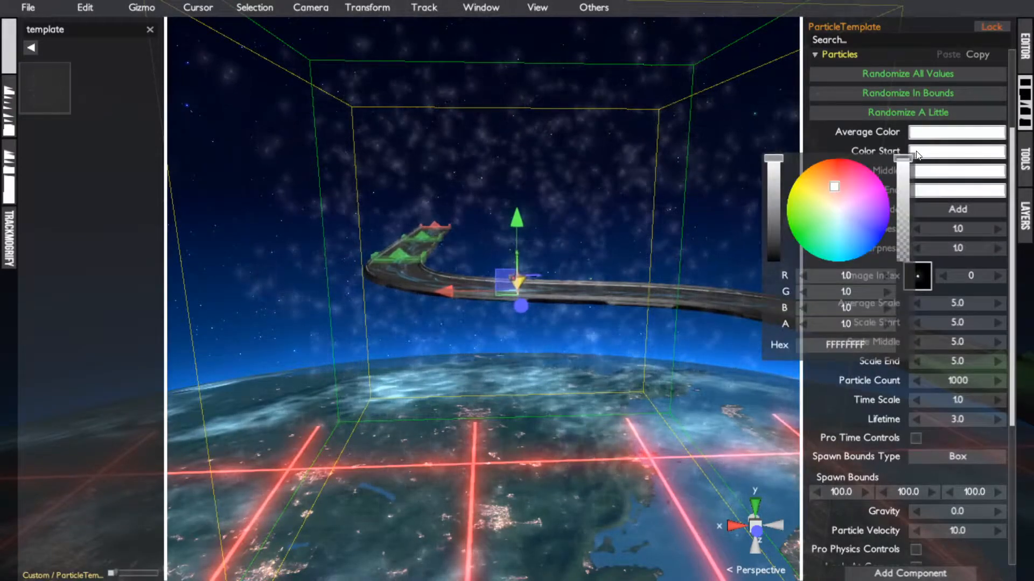
{"action": "left_click_drag", "start_coordinate": [846, 186], "coordinate": [844, 150]}
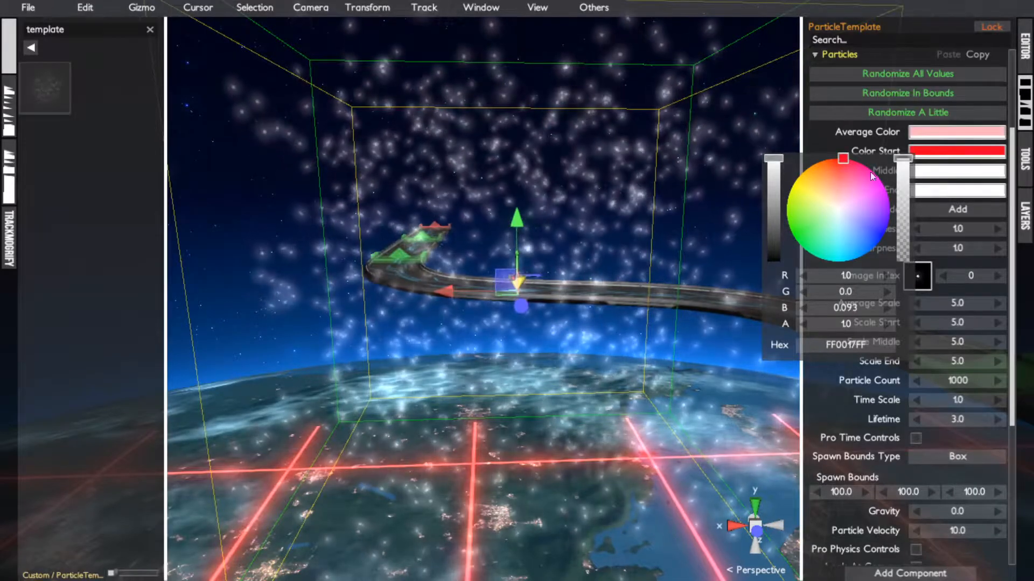
{"action": "left_click", "coordinate": [943, 173]}
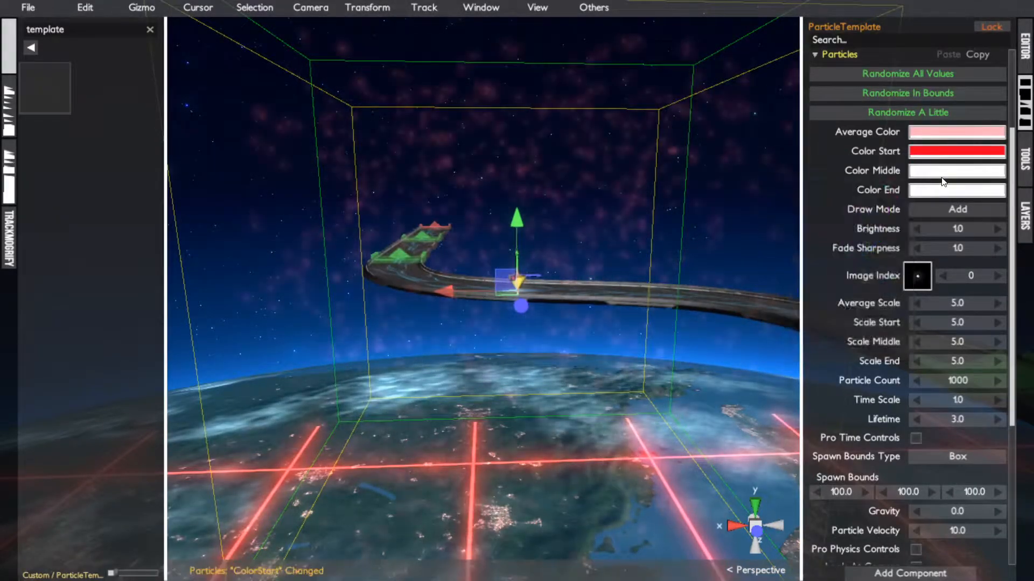
{"action": "left_click", "coordinate": [943, 173]}
{"action": "left_click_drag", "start_coordinate": [880, 209], "coordinate": [770, 186]}
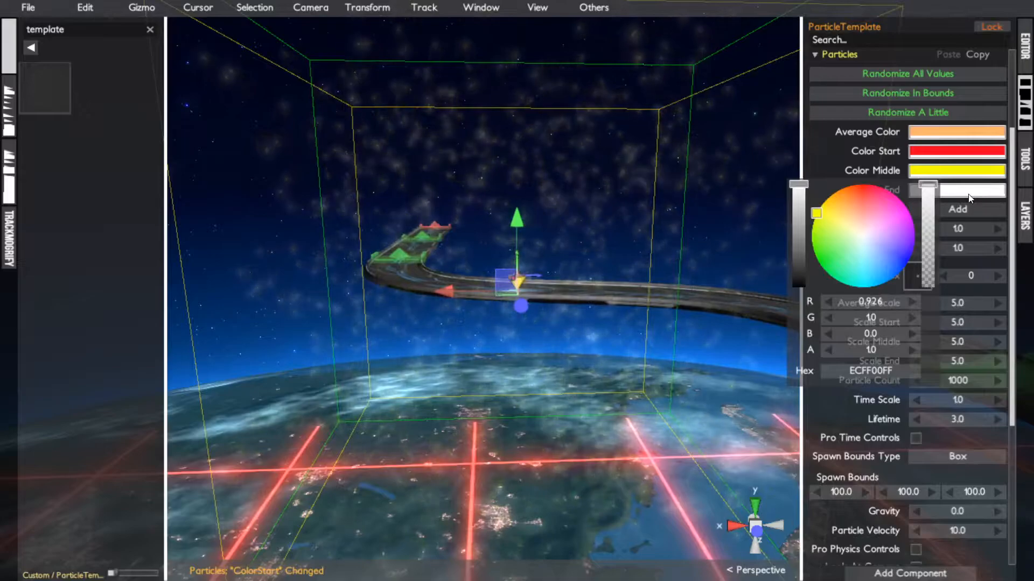
{"action": "left_click", "coordinate": [970, 196]}
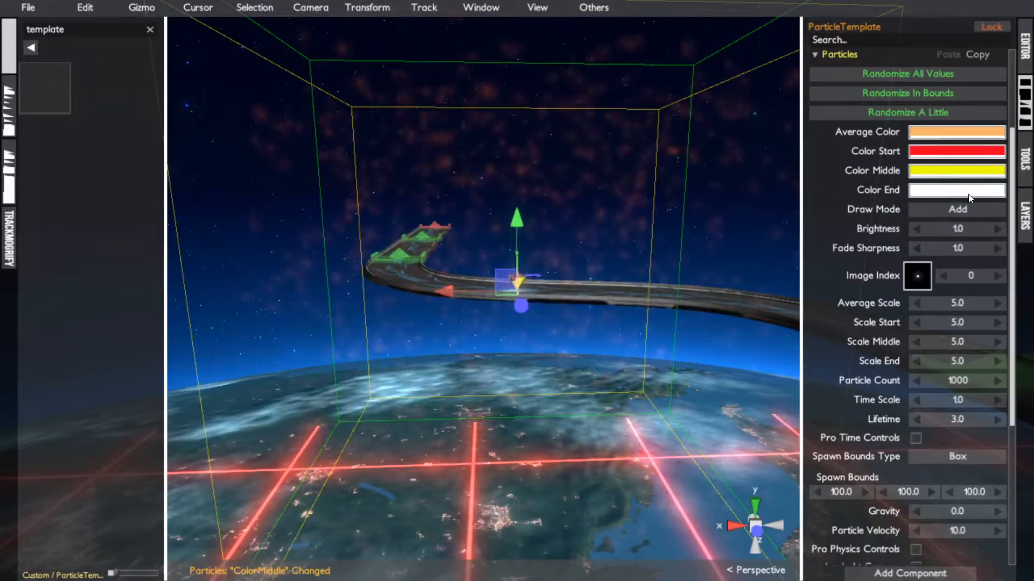
{"action": "key", "text": "ctrl+z"}
{"action": "key", "text": "ctrl+z"}
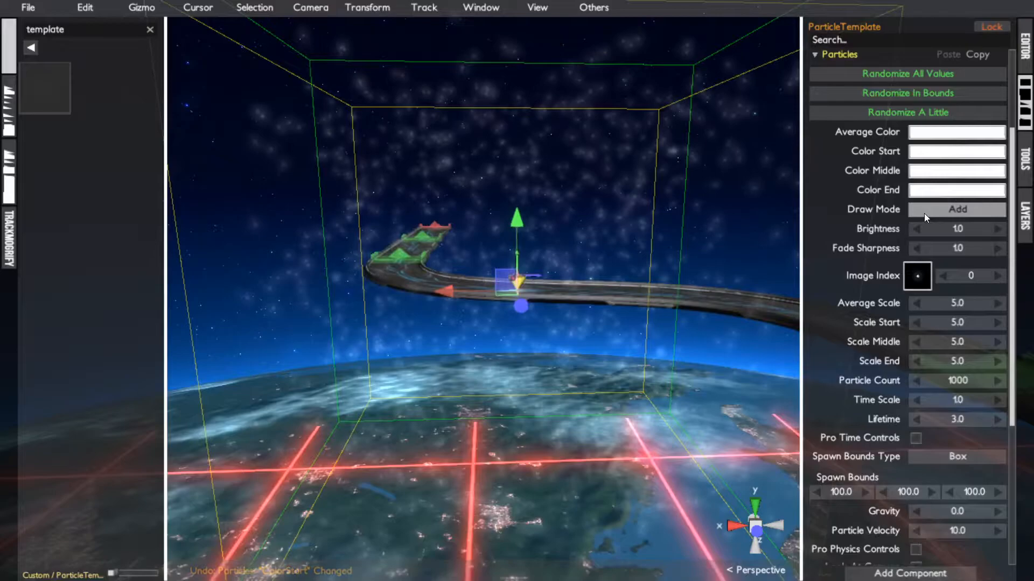
- Set the particles' Draw Mode to Solid and inspect the particles up close around the road
{"action": "left_click", "coordinate": [923, 213]}
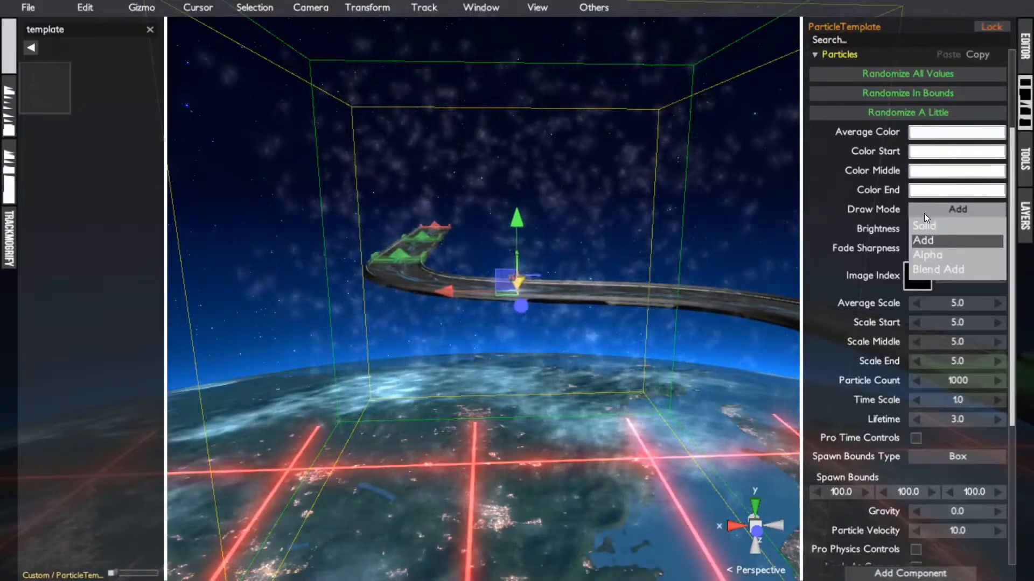
{"action": "left_click", "coordinate": [923, 226]}
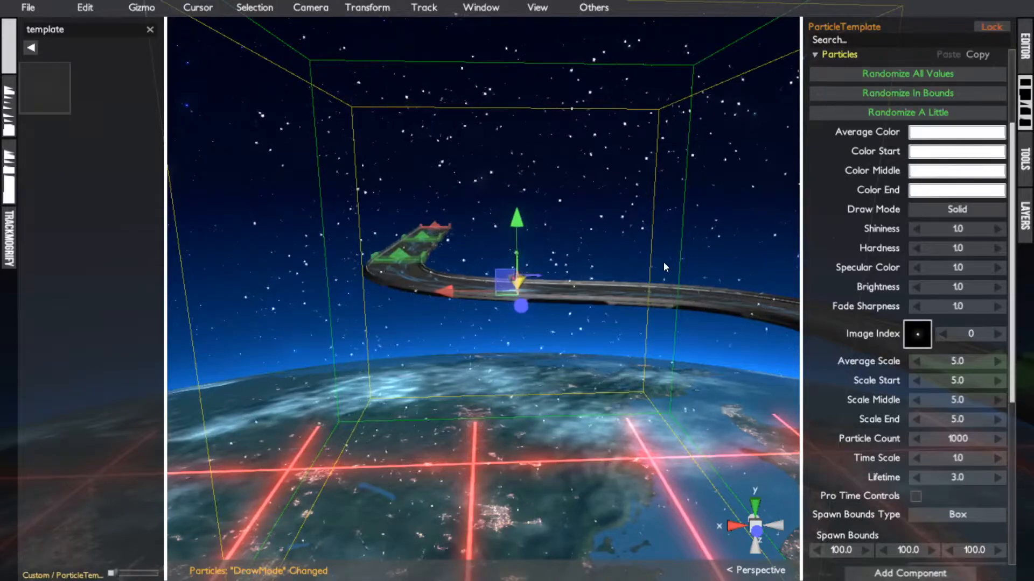
{"action": "scroll", "coordinate": [664, 263], "scroll_direction": "up", "scroll_amount": 1}
{"action": "left_click_drag", "start_coordinate": [664, 263], "coordinate": [609, 252], "text": "alt"}
{"action": "scroll", "coordinate": [631, 235], "scroll_direction": "up", "scroll_amount": 2}
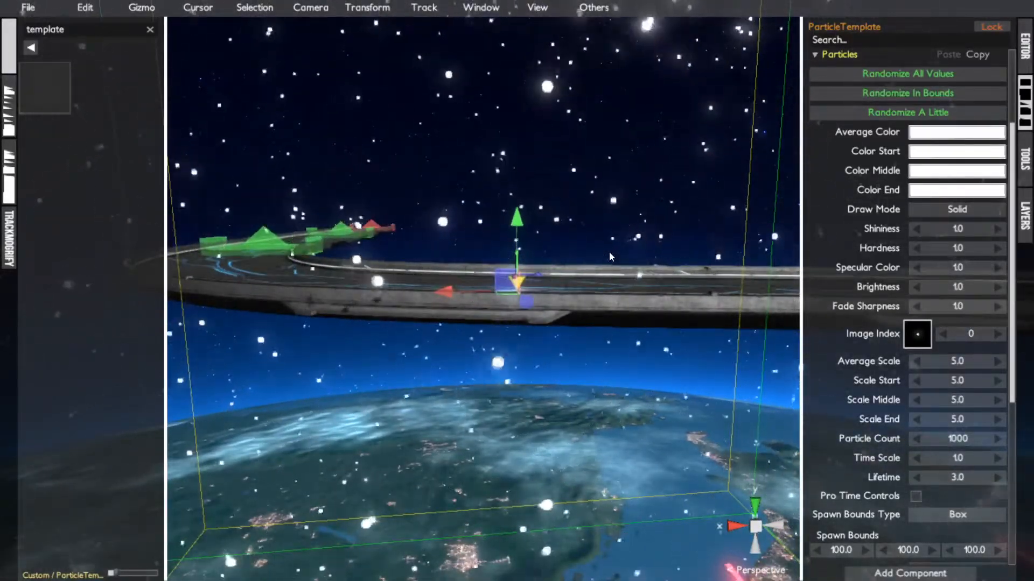
{"action": "left_click_drag", "start_coordinate": [604, 247], "coordinate": [635, 283], "text": "alt"}
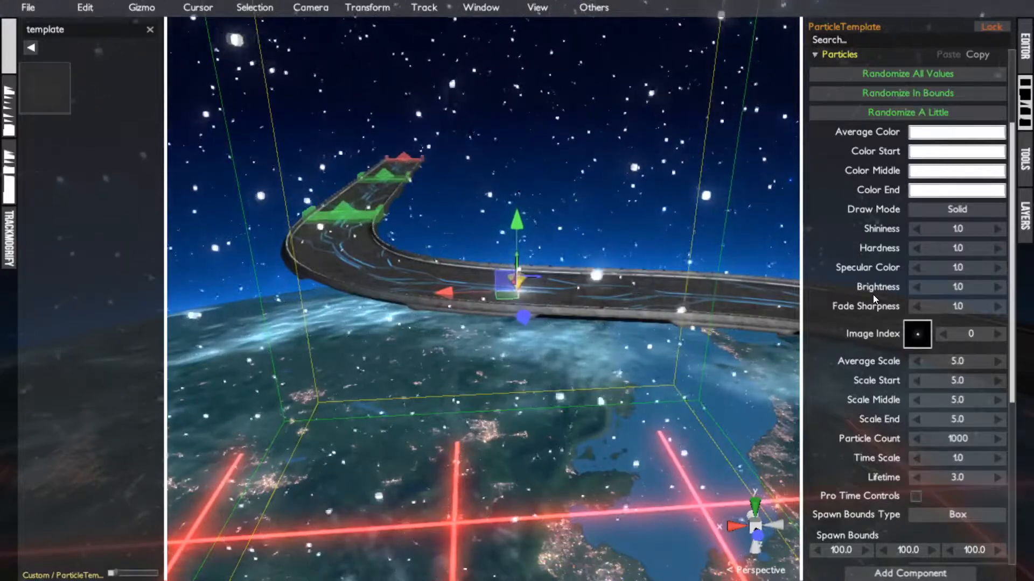
- Reselect the ParticleTemplate after checking the road's material properties, and set the particles' Draw Mode to Add
{"action": "left_click", "coordinate": [656, 306]}
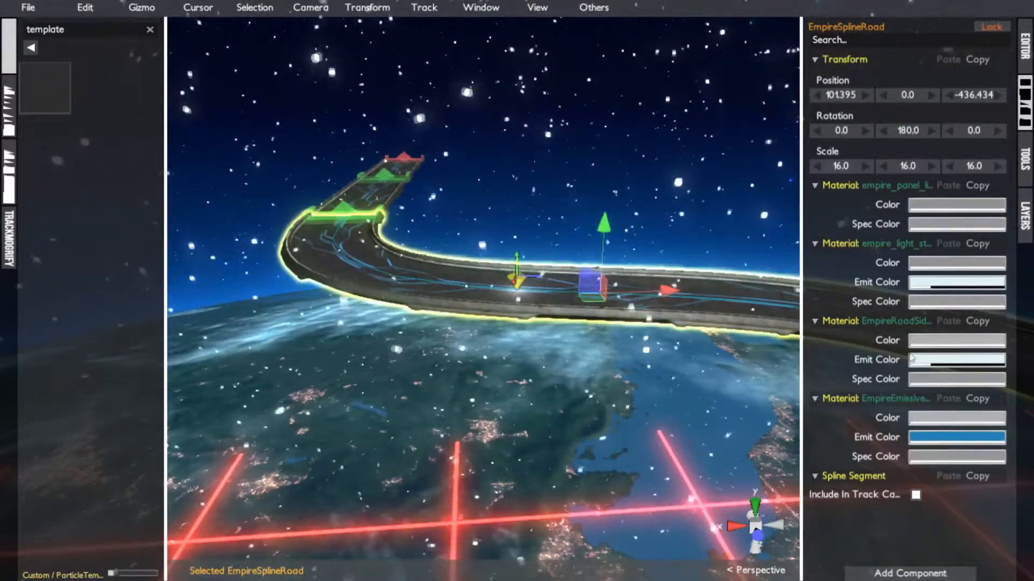
{"action": "left_click", "coordinate": [489, 367]}
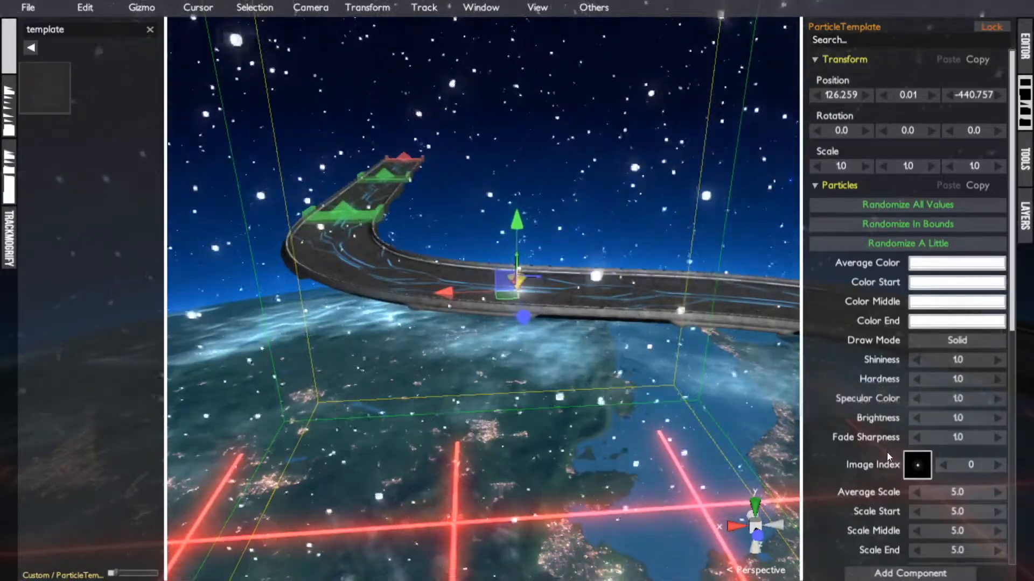
{"action": "left_click", "coordinate": [958, 338]}
{"action": "left_click", "coordinate": [939, 296]}
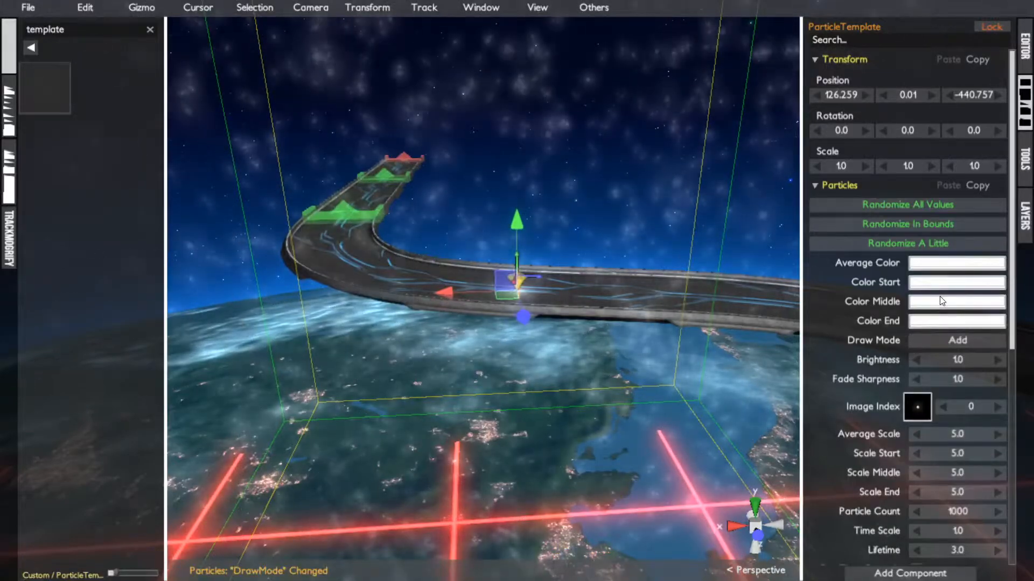
{"action": "mouse_move", "coordinate": [648, 343]}
{"action": "left_mouse_down", "text": "alt"}
{"action": "mouse_move", "coordinate": [642, 321]}
{"action": "mouse_move", "coordinate": [666, 337]}
{"action": "left_mouse_up", "text": "alt"}
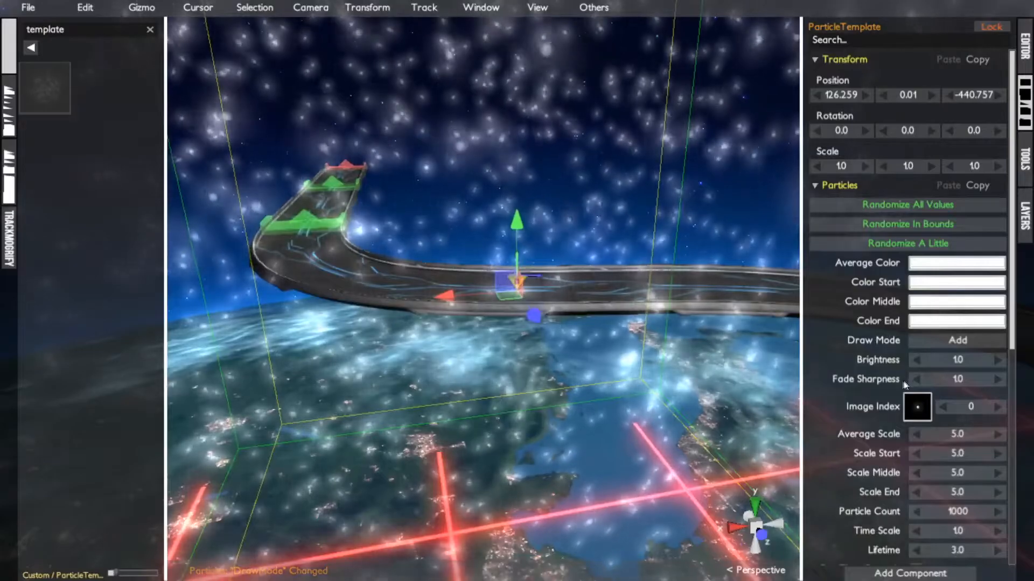
- Try a Brightness of 8 on the particles, and set it back to 1
{"action": "left_click", "coordinate": [936, 362]}
{"action": "type", "text": "8"}
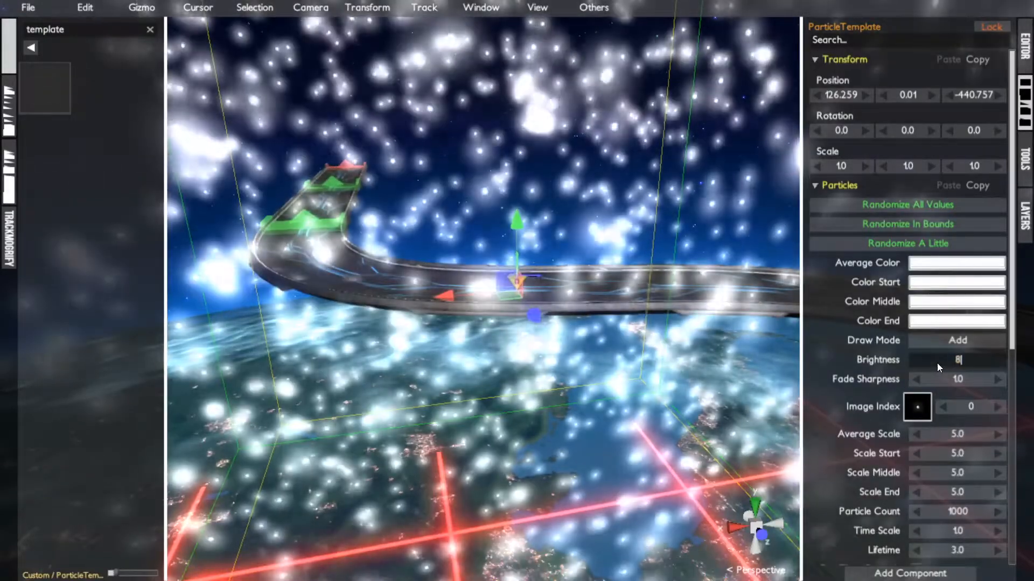
{"action": "key", "text": "BackSpace"}
{"action": "type", "text": "1"}
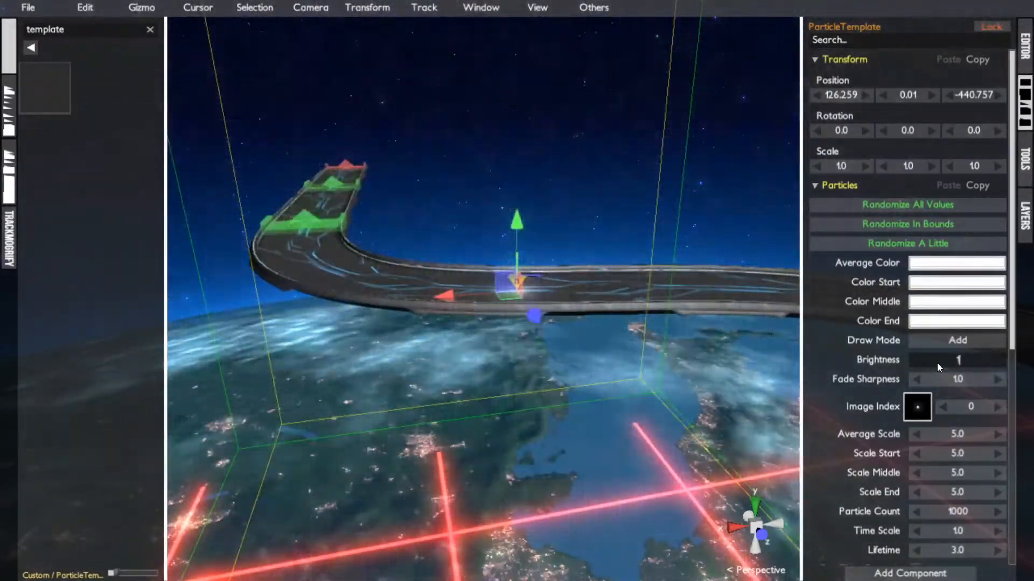
- Try the Alpha Draw Mode on the particles and inspect the effect around the road
{"action": "left_click", "coordinate": [928, 342]}
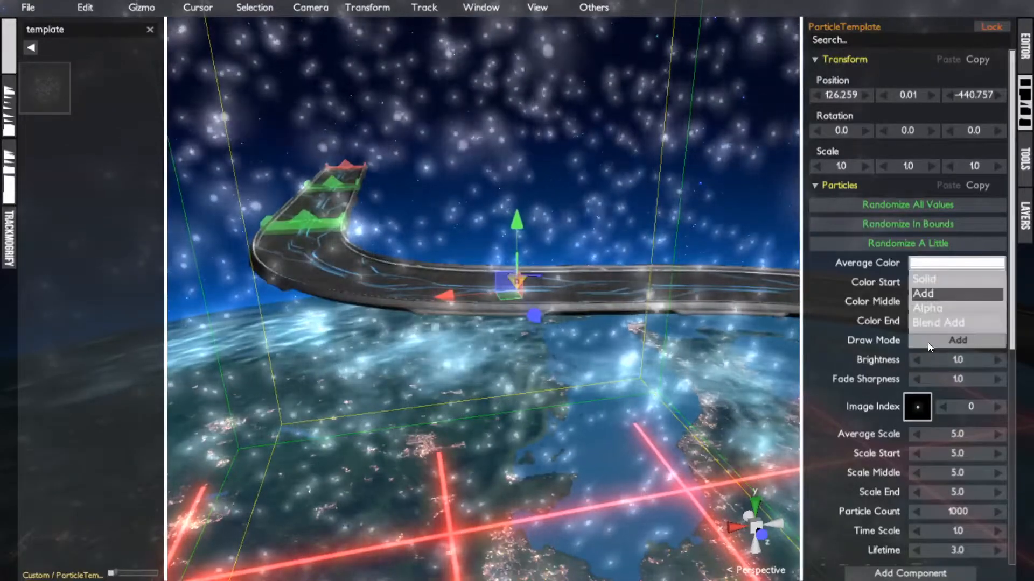
{"action": "left_click", "coordinate": [916, 308]}
{"action": "left_click_drag", "start_coordinate": [641, 307], "coordinate": [670, 304], "text": "alt"}
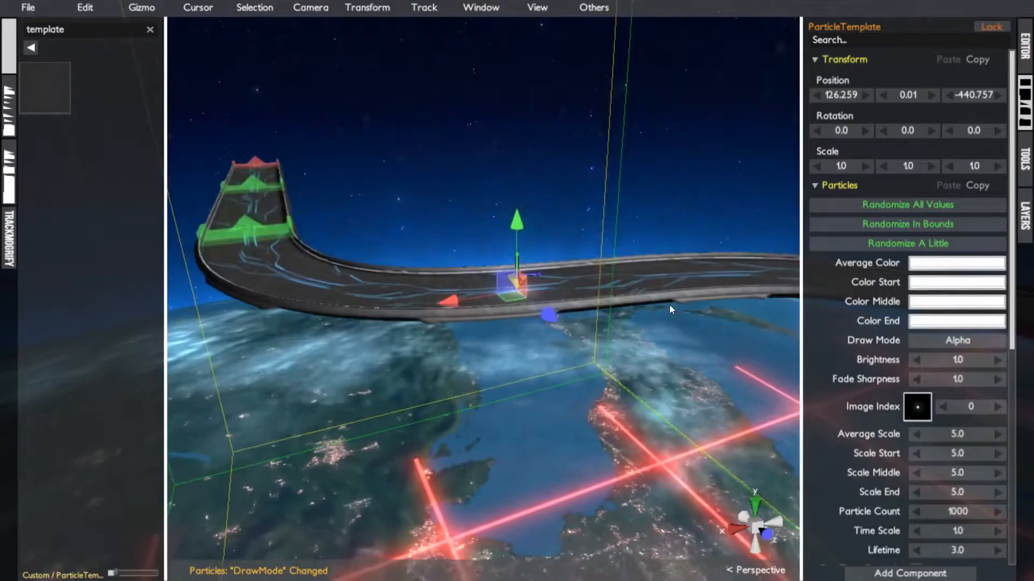
{"action": "mouse_move", "coordinate": [670, 306]}
{"action": "left_mouse_down", "text": "alt"}
{"action": "mouse_move", "coordinate": [661, 342]}
{"action": "mouse_move", "coordinate": [680, 334]}
{"action": "left_mouse_up", "text": "alt"}
- Try the Blend Add Draw Mode, inspect the particles from other angles, and return the mode to Add
{"action": "left_click", "coordinate": [927, 342]}
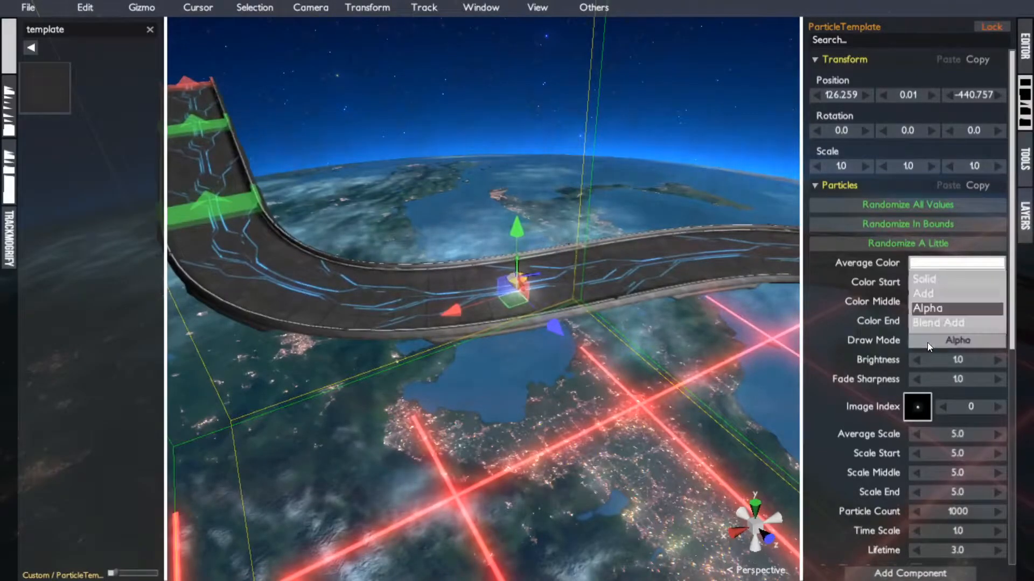
{"action": "left_click", "coordinate": [924, 323]}
{"action": "left_click_drag", "start_coordinate": [760, 364], "coordinate": [639, 335], "text": "alt"}
{"action": "left_click_drag", "start_coordinate": [725, 347], "coordinate": [630, 341], "text": "alt"}
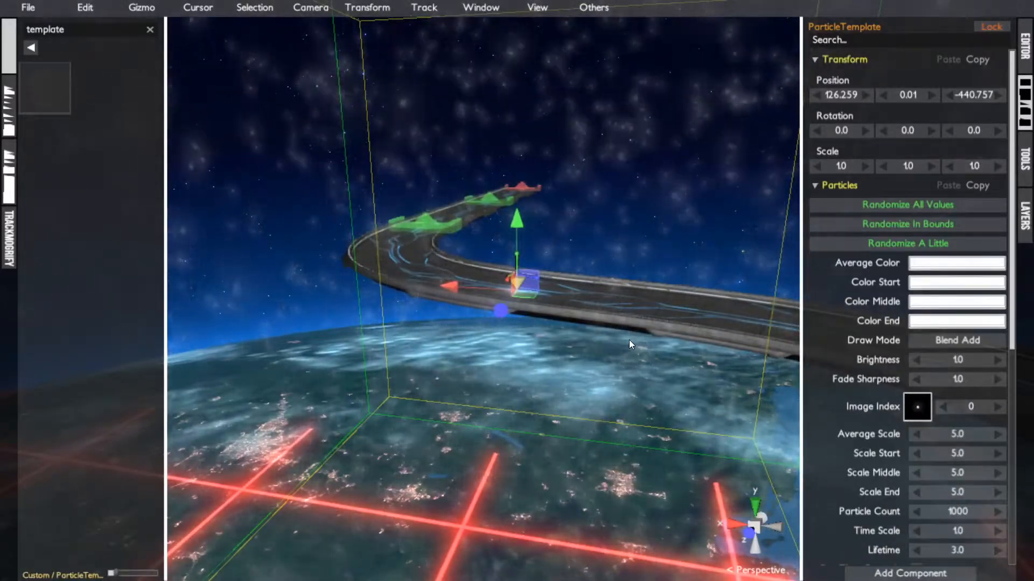
{"action": "left_click", "coordinate": [937, 338]}
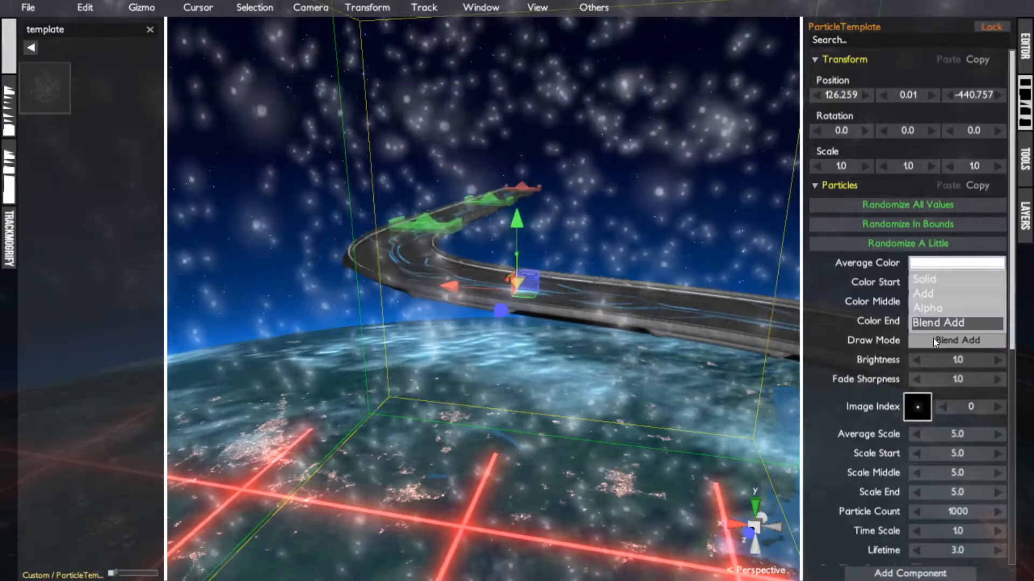
{"action": "left_click", "coordinate": [928, 295]}
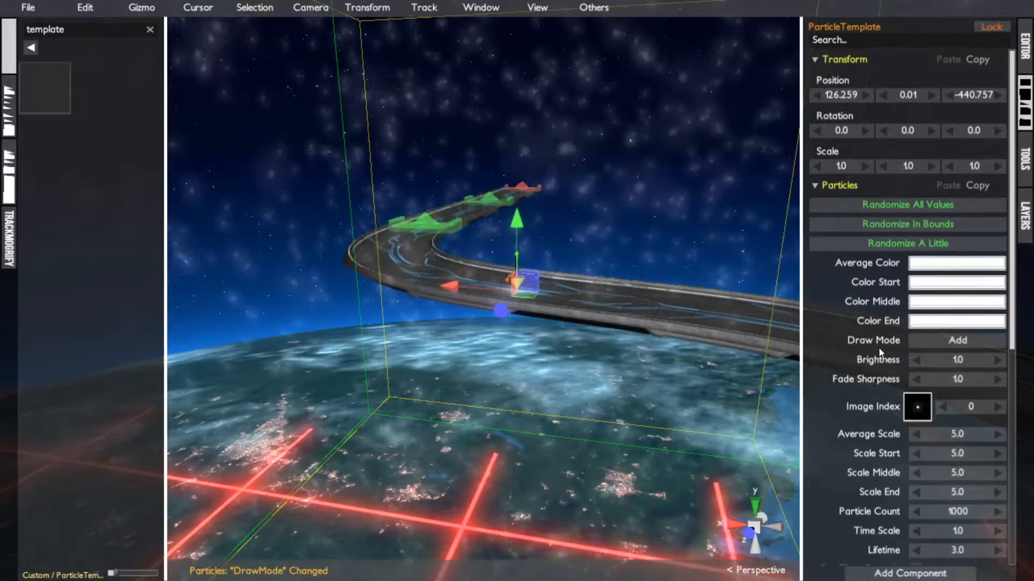
- Set the particles' Fade Sharpness to 50 to see how they fade in and out
{"action": "scroll", "coordinate": [883, 350], "scroll_direction": "down", "scroll_amount": 5}
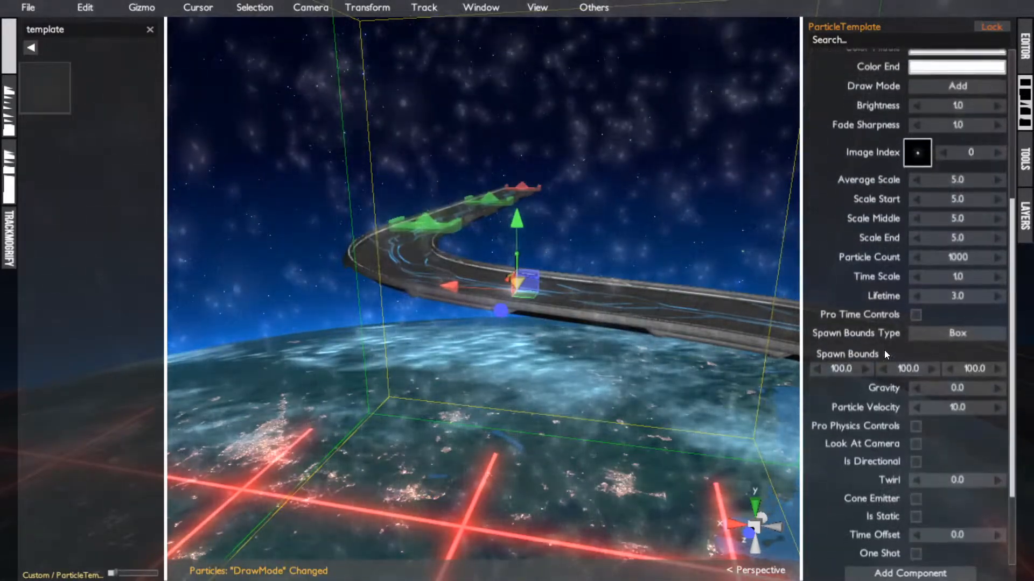
{"action": "scroll", "coordinate": [884, 347], "scroll_direction": "up", "scroll_amount": 3}
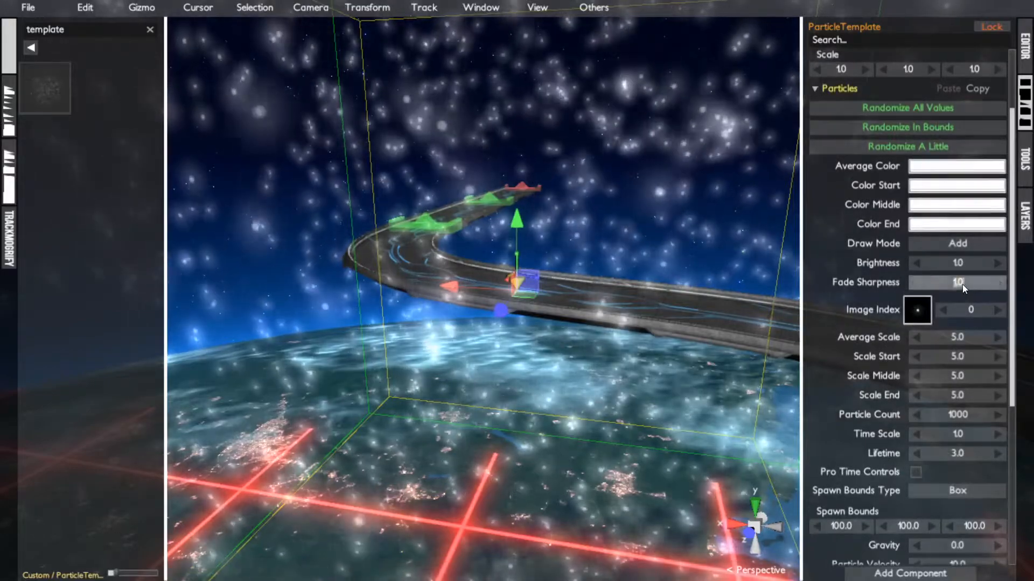
{"action": "left_click", "coordinate": [961, 285]}
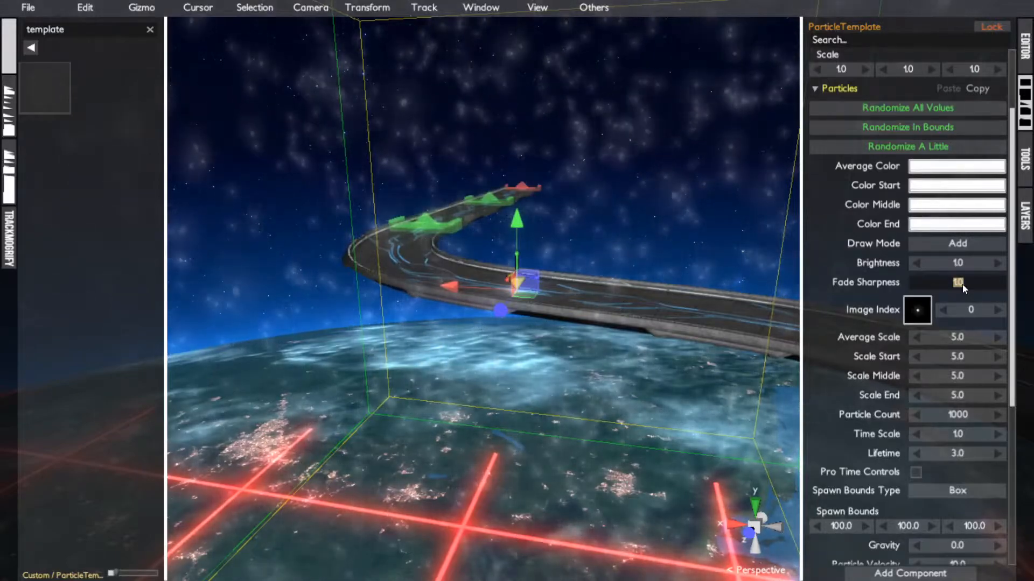
{"action": "type", "text": "50"}
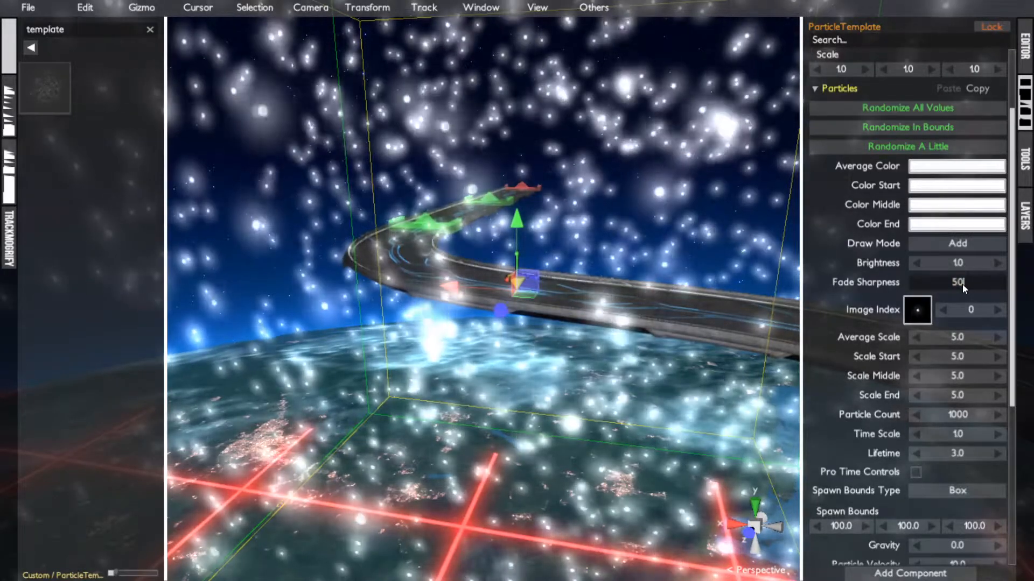
{"action": "key", "text": "Return"}
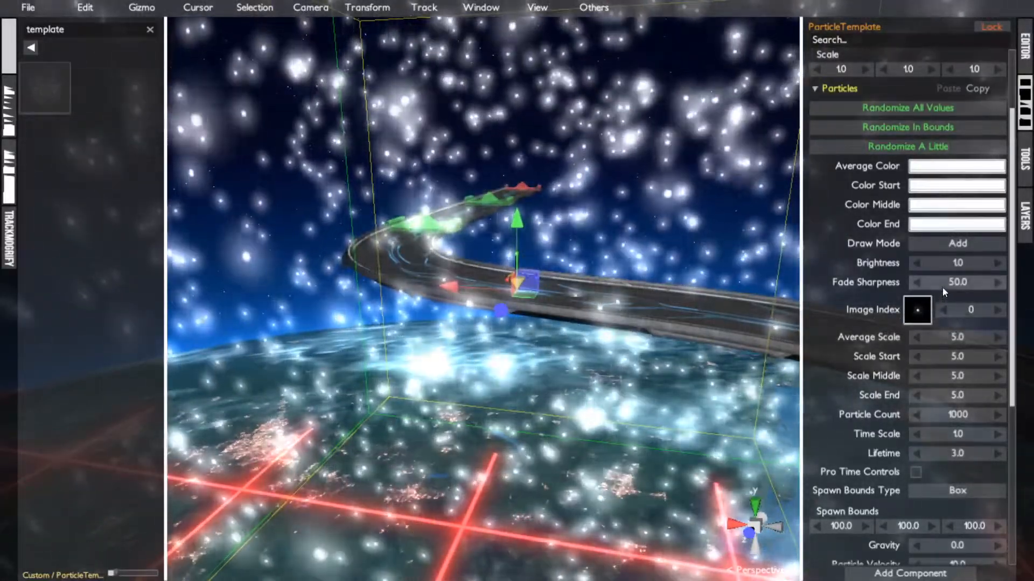
- Try a Fade Sharpness of 0.01 on the particles, and restore it to 1
{"action": "left_click", "coordinate": [942, 286]}
{"action": "type", "text": "1"}
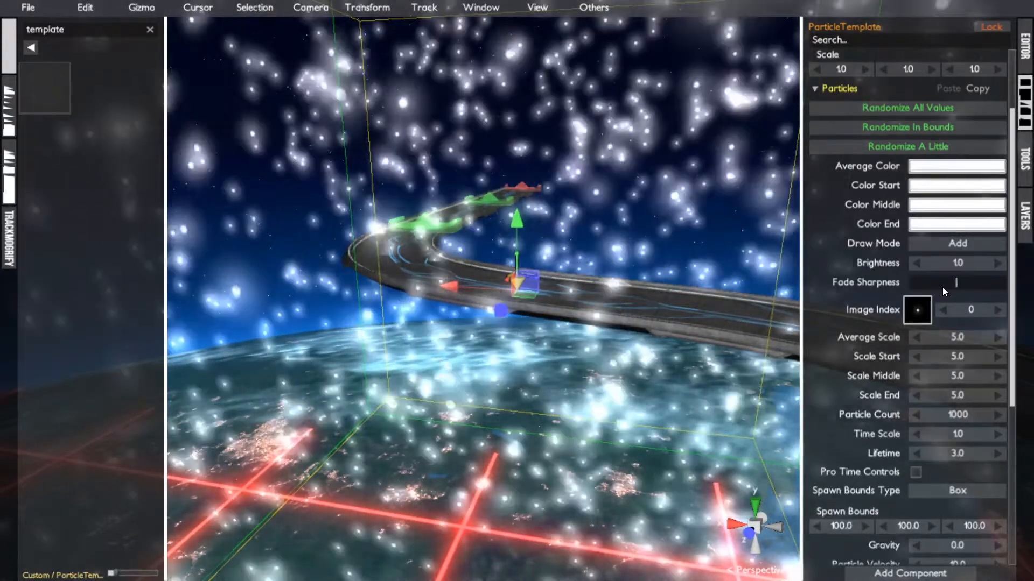
{"action": "key", "text": "BackSpace"}
{"action": "type", "text": ".2"}
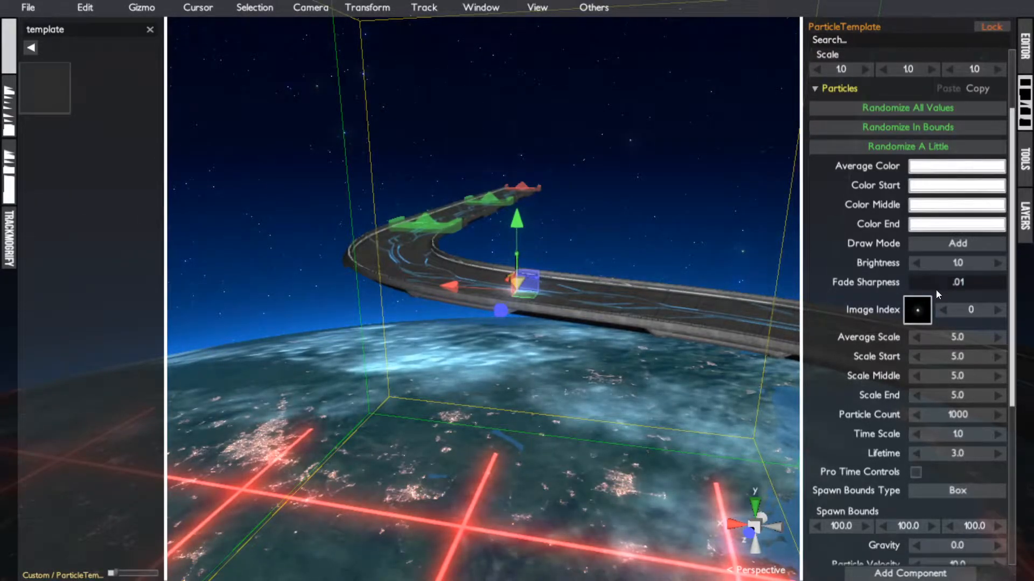
{"action": "key", "text": "Return"}
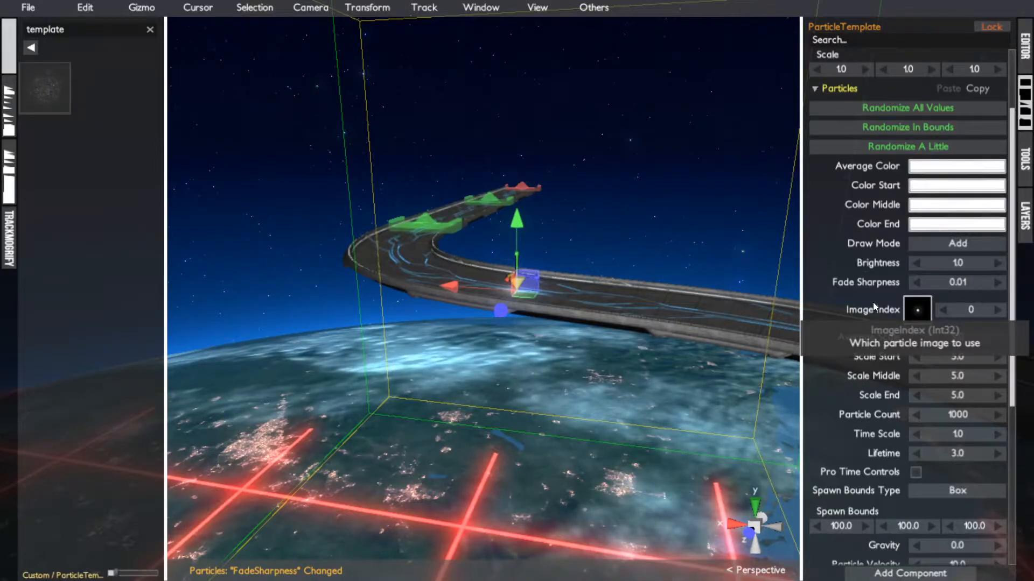
{"action": "left_click", "coordinate": [973, 287]}
{"action": "type", "text": "1"}
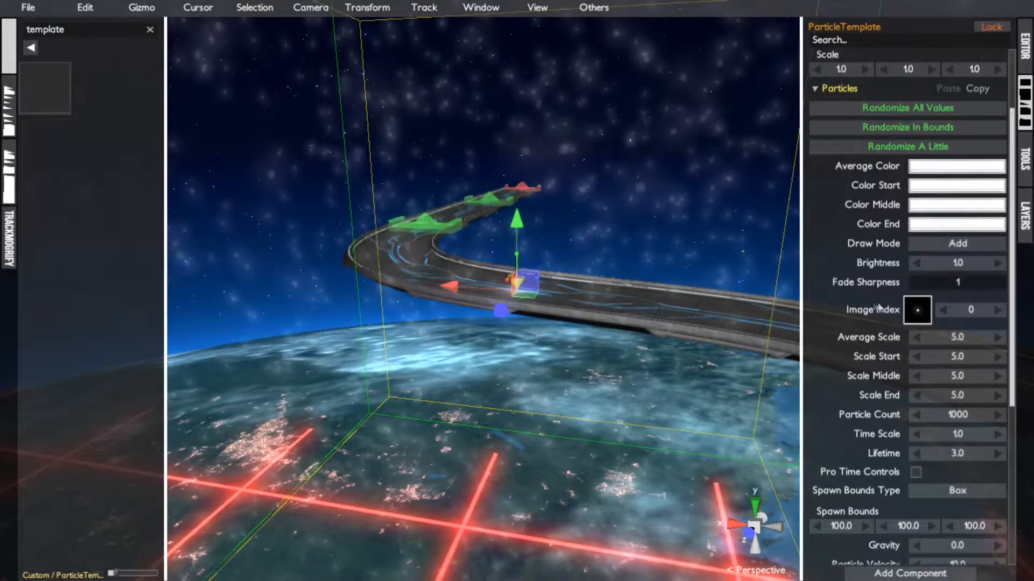
{"action": "key", "text": "Return"}
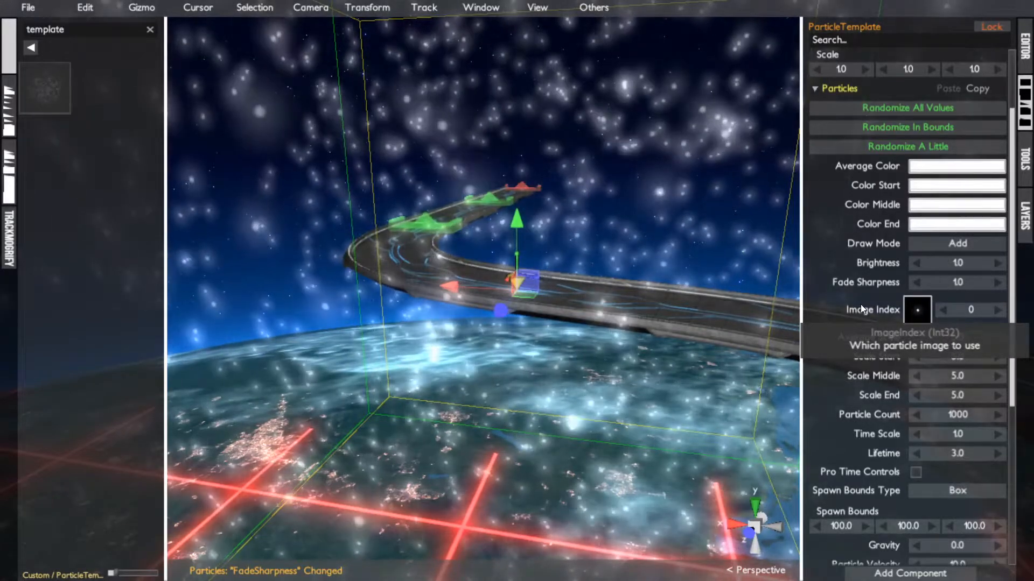
- Preview successive particle images by raising the Image Index one at a time up to 10
{"action": "left_click", "coordinate": [917, 309]}
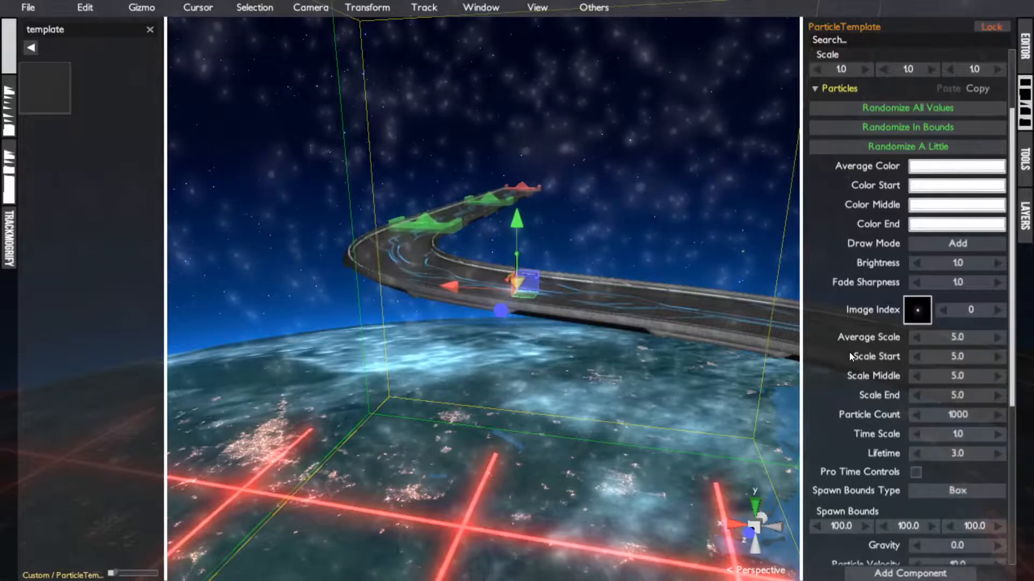
{"action": "left_click", "coordinate": [1001, 310]}
{"action": "left_click", "coordinate": [1000, 310]}
{"action": "left_click", "coordinate": [1000, 310]}
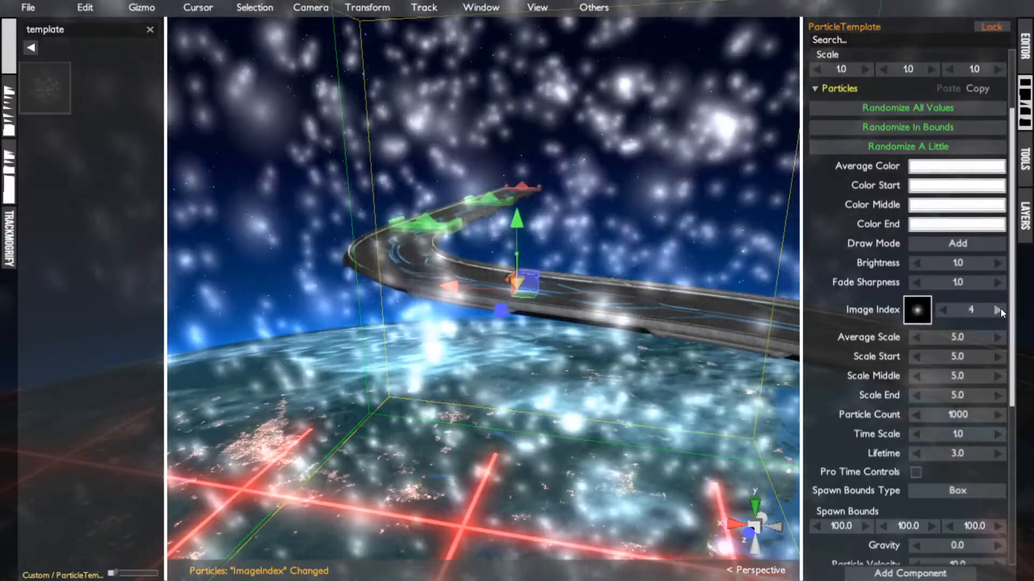
{"action": "left_click", "coordinate": [1000, 310]}
{"action": "left_click", "coordinate": [1000, 310]}
{"action": "left_click", "coordinate": [1000, 310]}
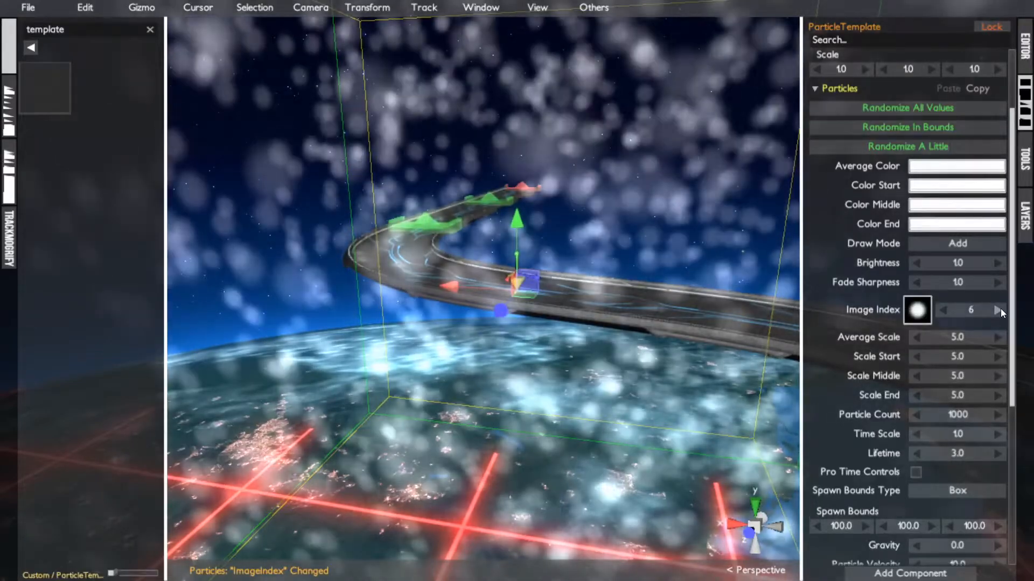
{"action": "left_click", "coordinate": [1000, 309]}
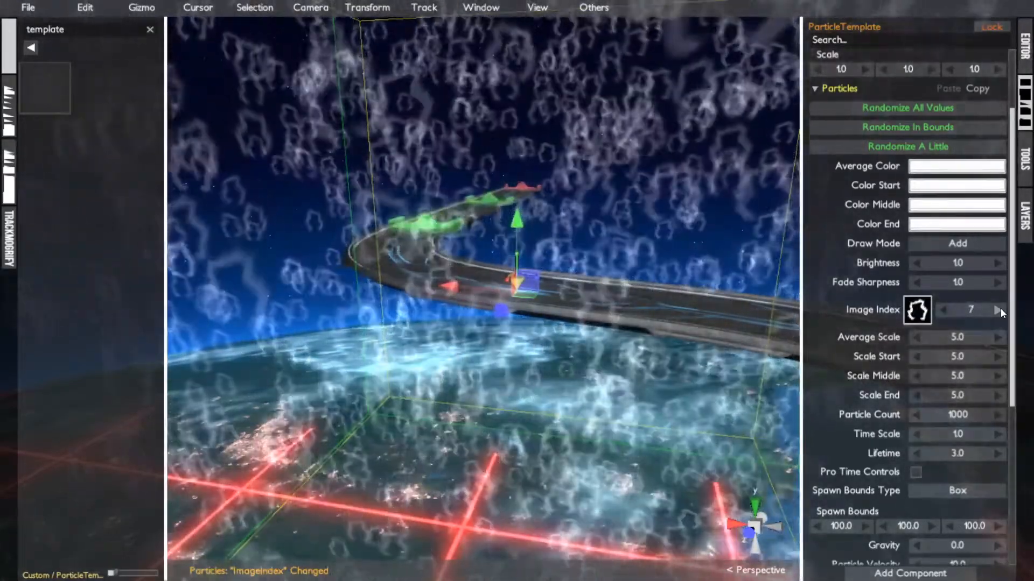
{"action": "left_click", "coordinate": [1000, 309]}
{"action": "left_click", "coordinate": [1000, 310]}
{"action": "left_click", "coordinate": [1000, 309]}
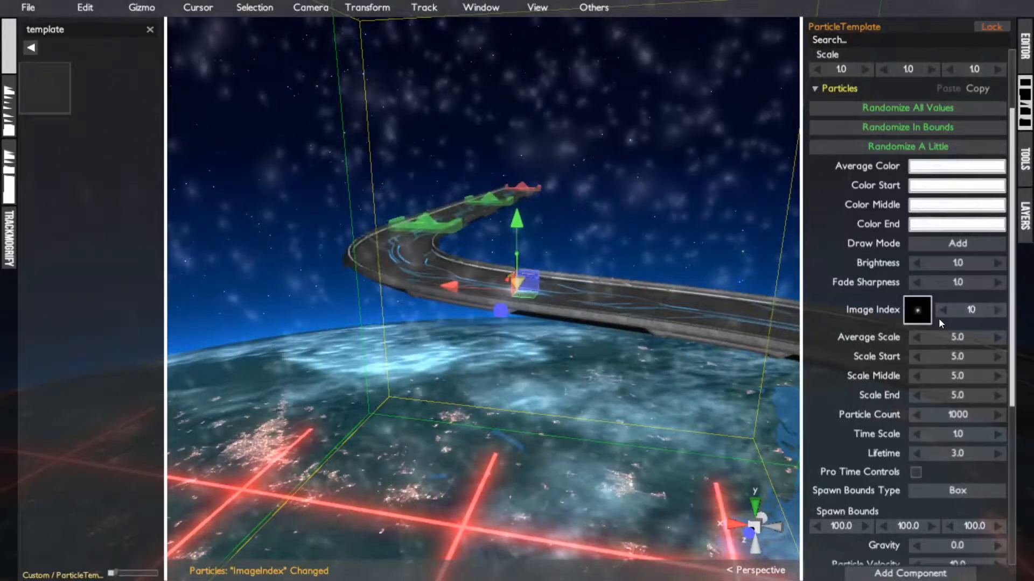
- Set the particles' Image Index to 111
{"action": "left_click", "coordinate": [961, 313]}
{"action": "left_click", "coordinate": [960, 313]}
{"action": "type", "text": "11"}
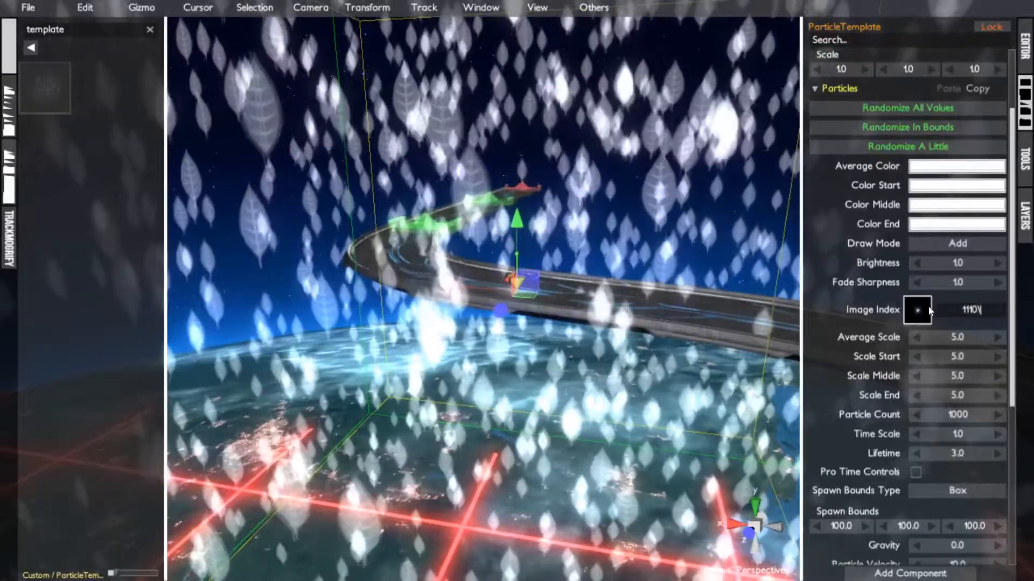
{"action": "key", "text": "Delete"}
{"action": "key", "text": "Return"}
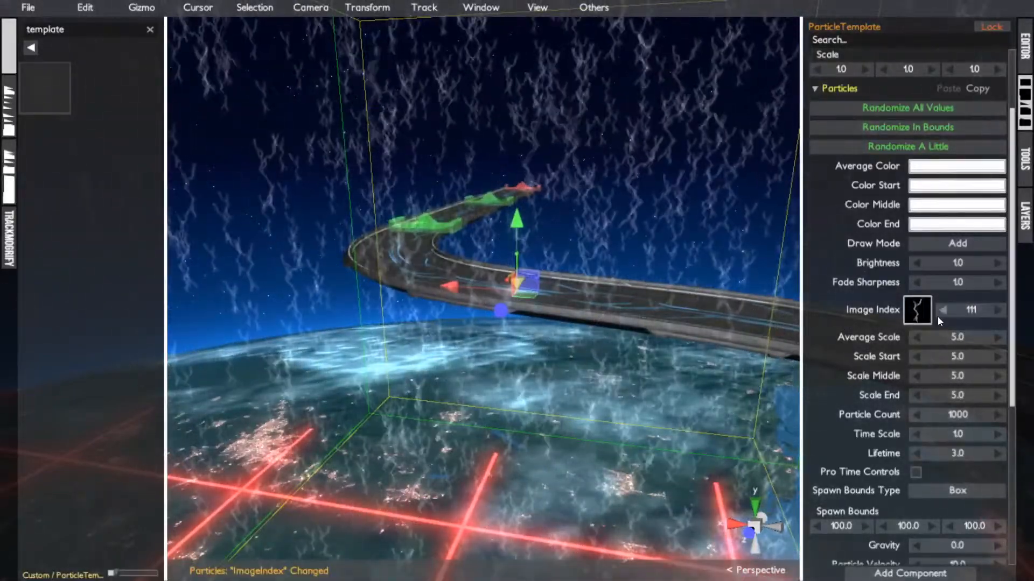
- Preview particle images 110 and 0 on either side of the current index, and return to 111
{"action": "left_click", "coordinate": [940, 313]}
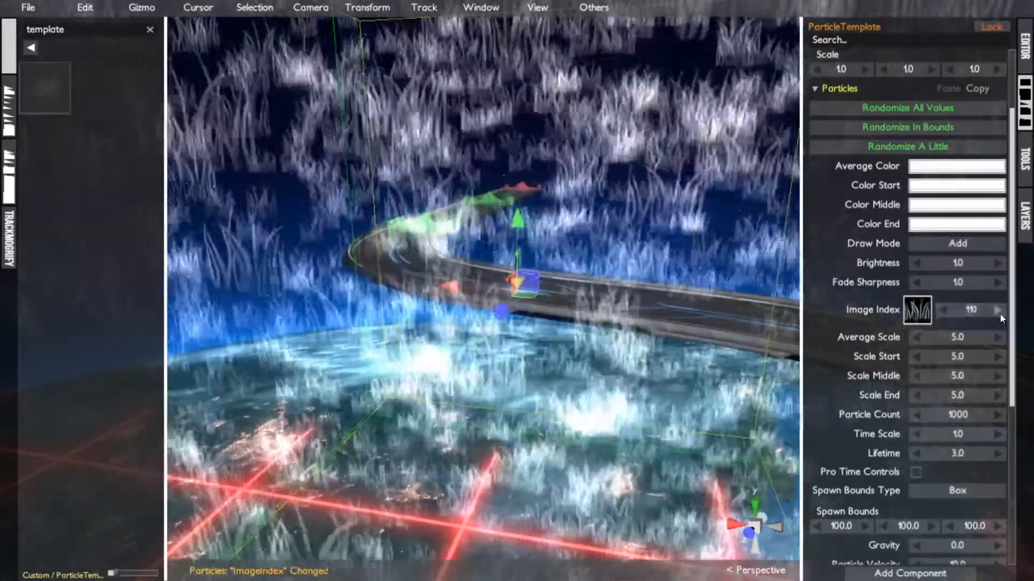
{"action": "left_click", "coordinate": [999, 312]}
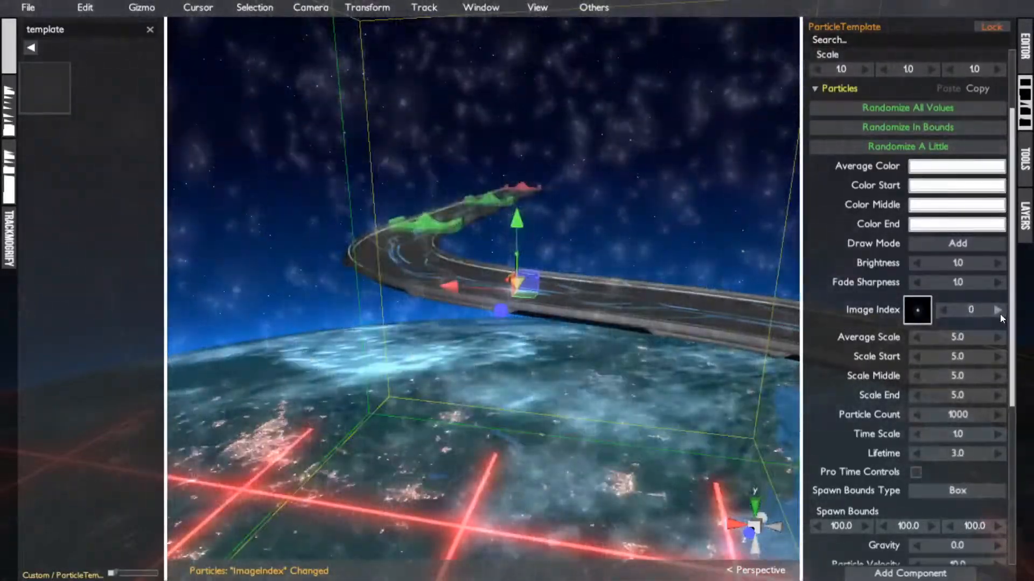
{"action": "left_click", "coordinate": [940, 312]}
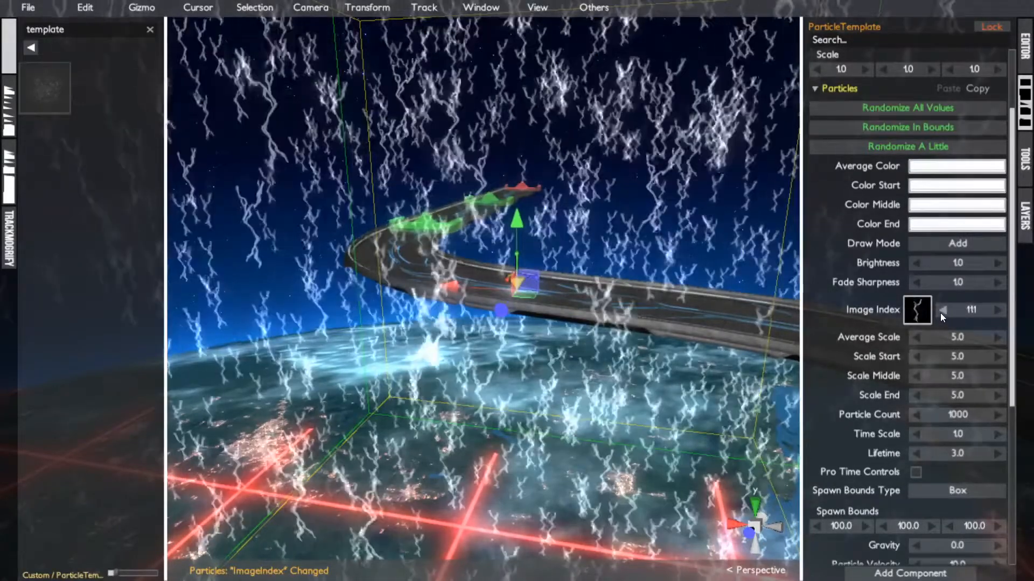
- Browse the available particle images without picking one, and set the Image Index to 0
{"action": "left_click", "coordinate": [916, 314]}
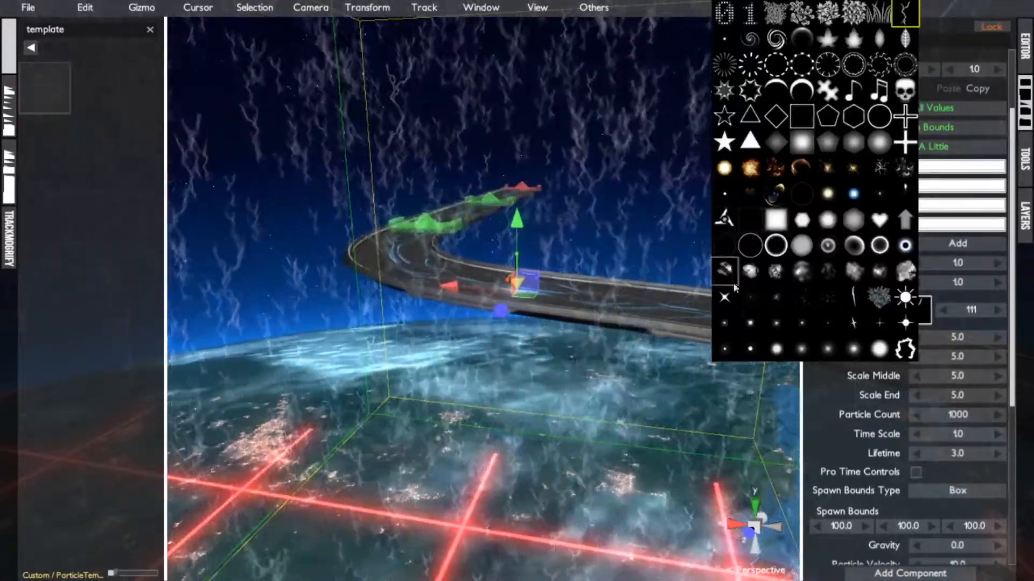
{"action": "left_click", "coordinate": [843, 408]}
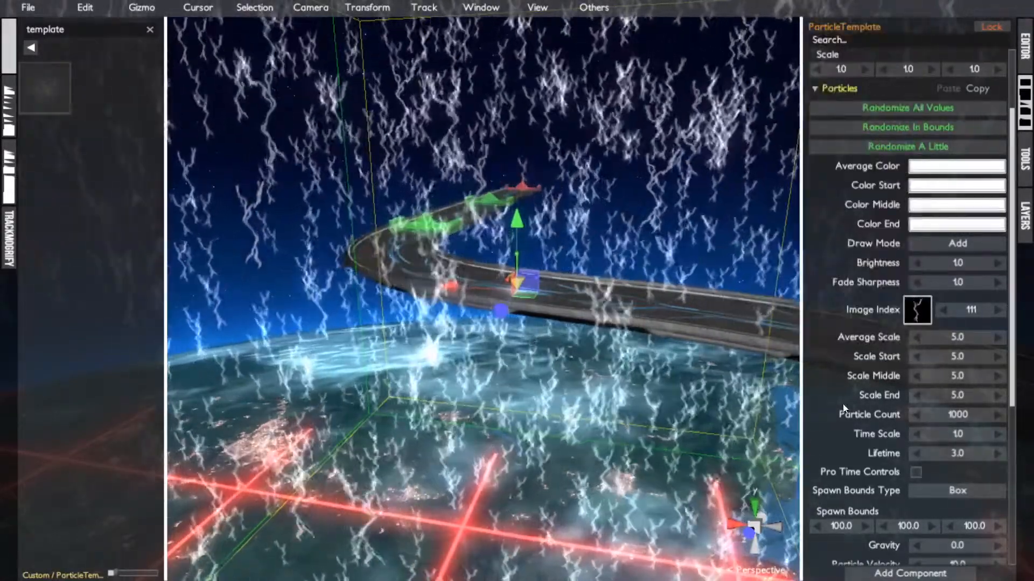
{"action": "left_click", "coordinate": [965, 316]}
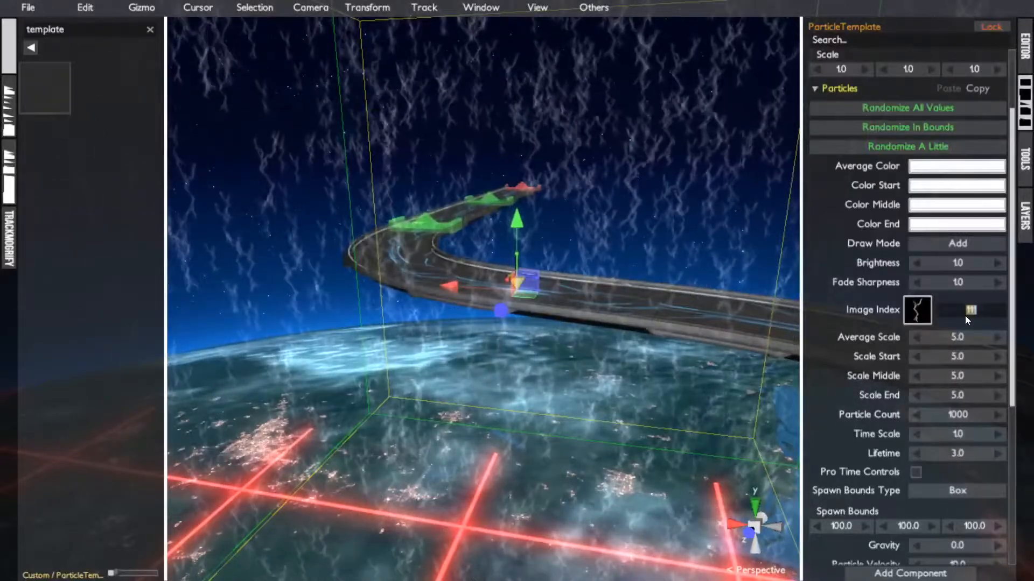
{"action": "type", "text": "0"}
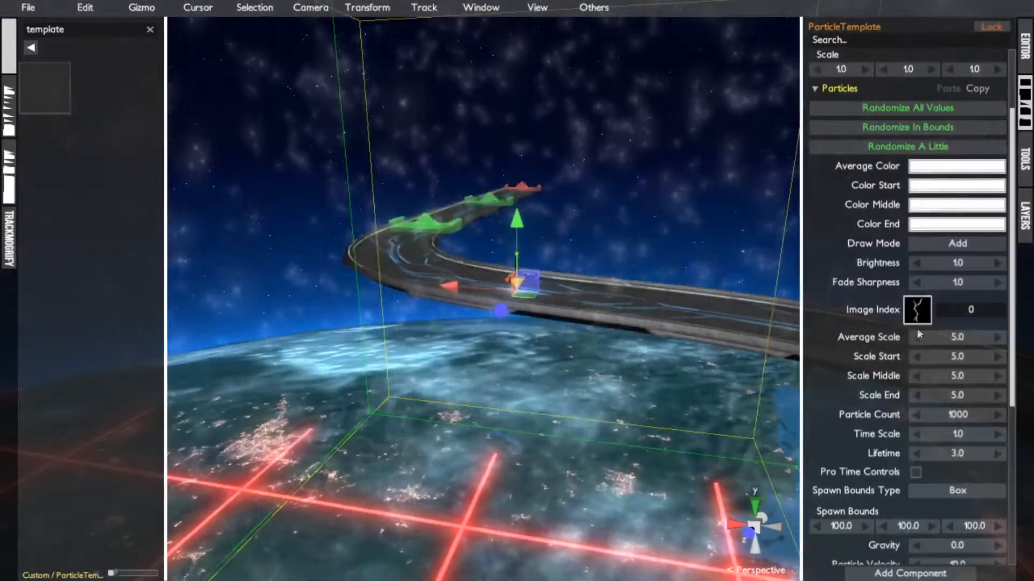
{"action": "key", "text": "Return"}
- Try a Scale Start of 50 on the particles, and restore it to 5
{"action": "scroll", "coordinate": [850, 351], "scroll_direction": "down", "scroll_amount": 5}
{"action": "scroll", "coordinate": [851, 351], "scroll_direction": "up", "scroll_amount": 3}
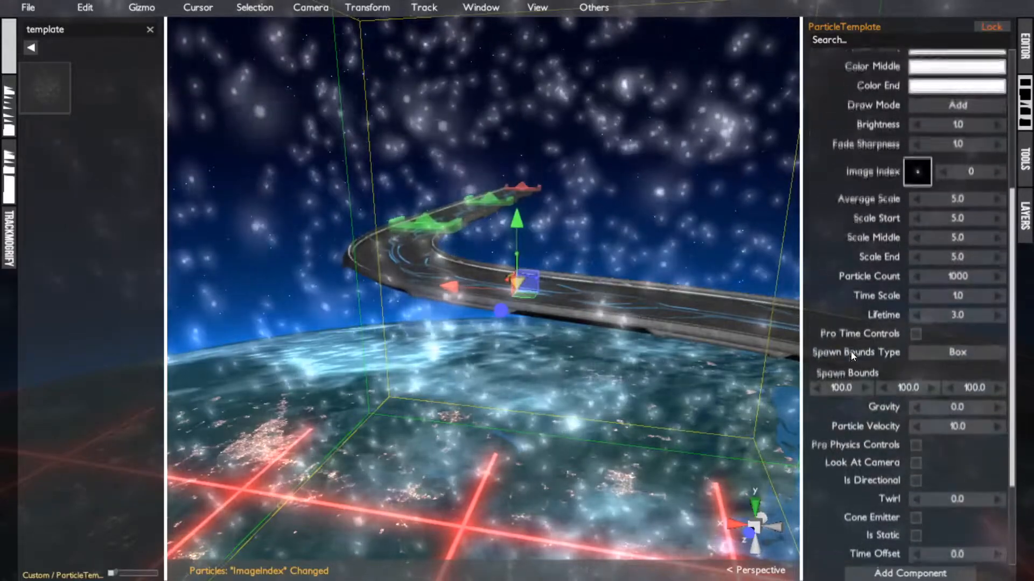
{"action": "scroll", "coordinate": [851, 351], "scroll_direction": "up", "scroll_amount": 1}
{"action": "left_click", "coordinate": [955, 223]}
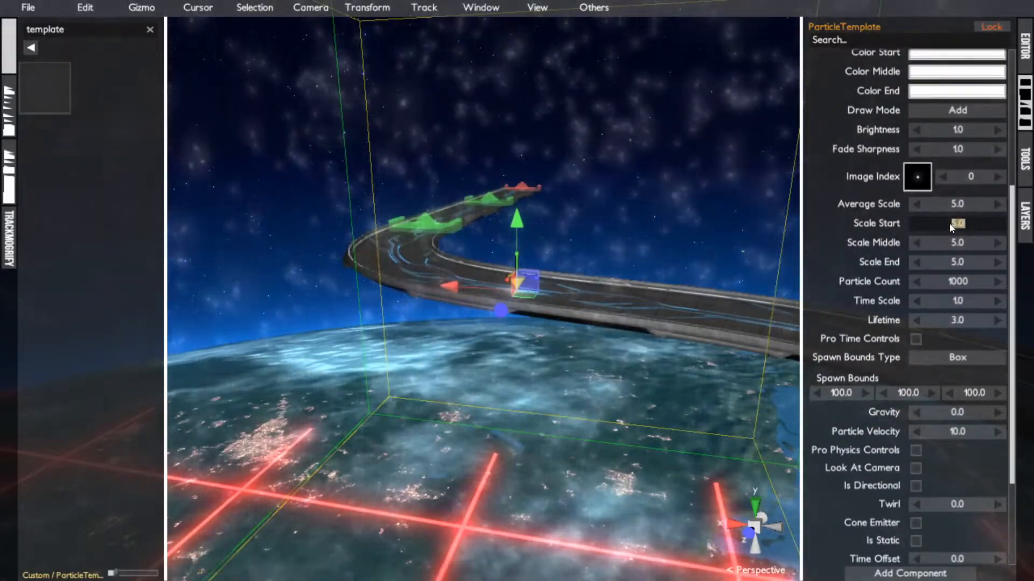
{"action": "type", "text": "5"}
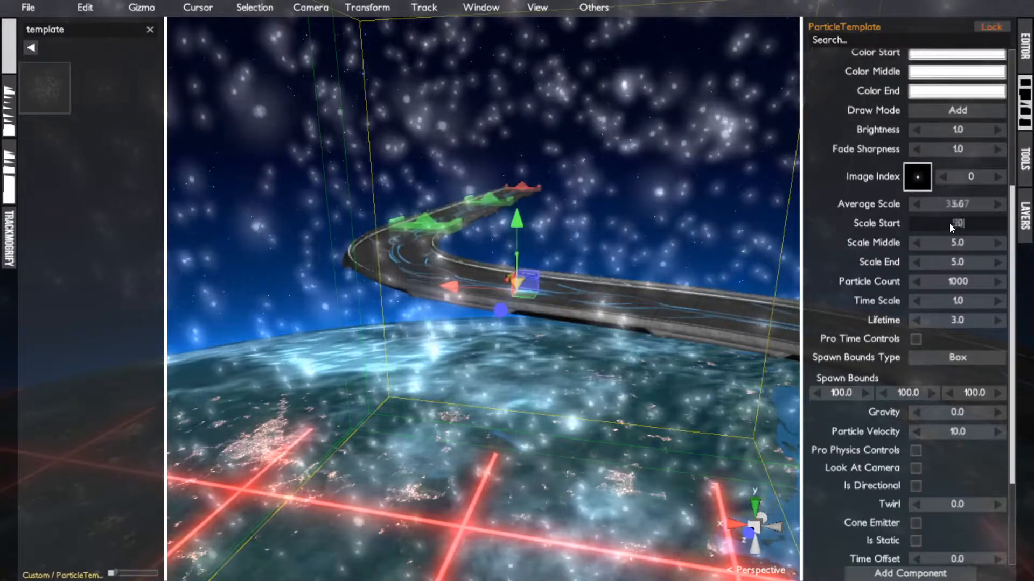
{"action": "type", "text": "0"}
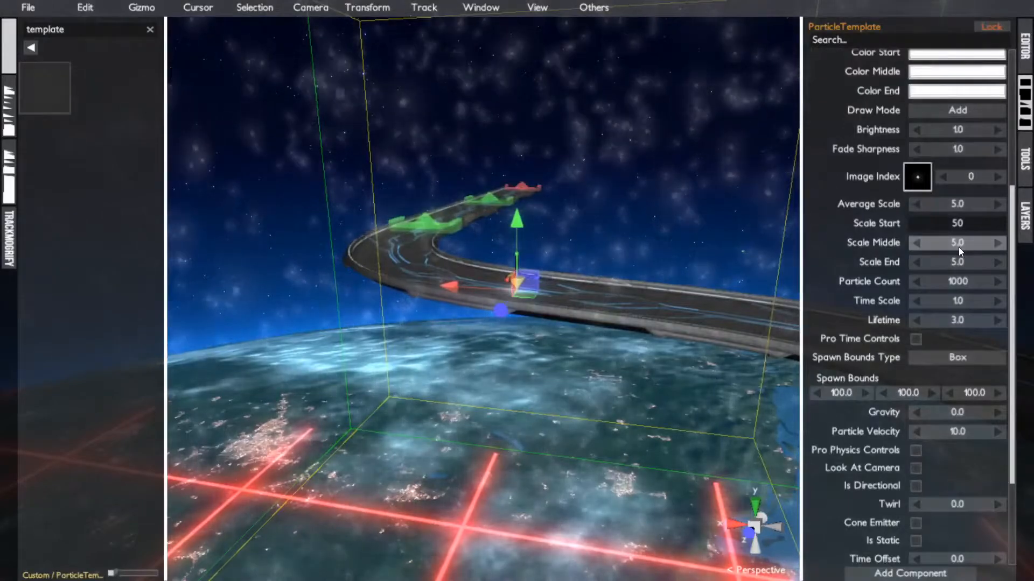
{"action": "key", "text": "BackSpace"}
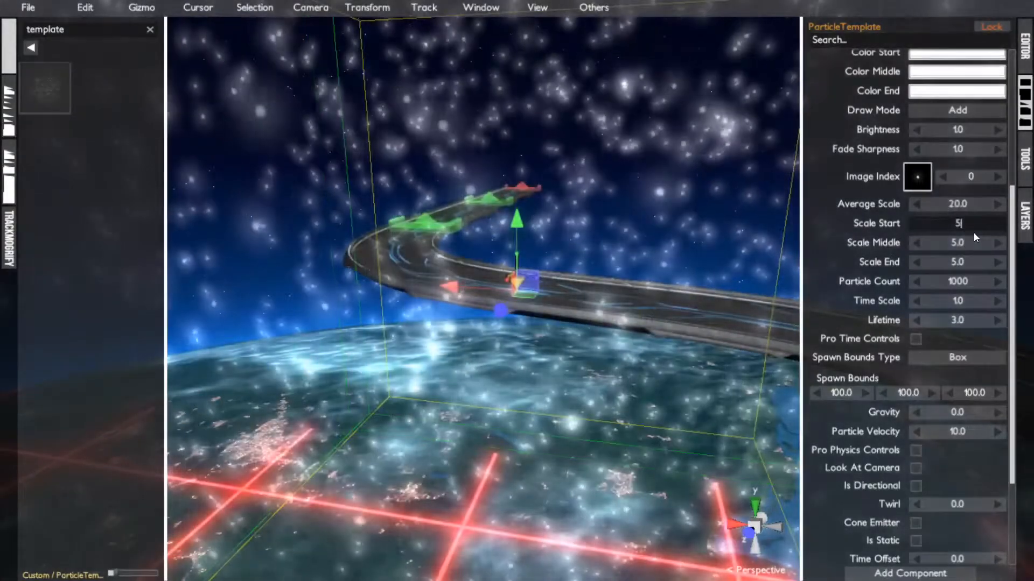
{"action": "left_click", "coordinate": [866, 243]}
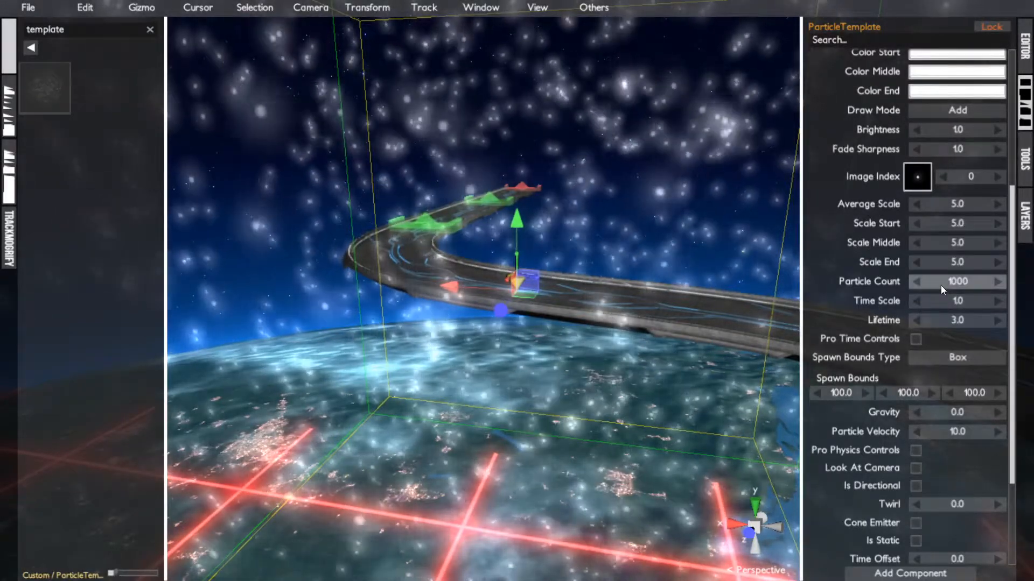
- Try a Particle Count of 100000, and restore it to 1000
{"action": "left_click", "coordinate": [941, 285]}
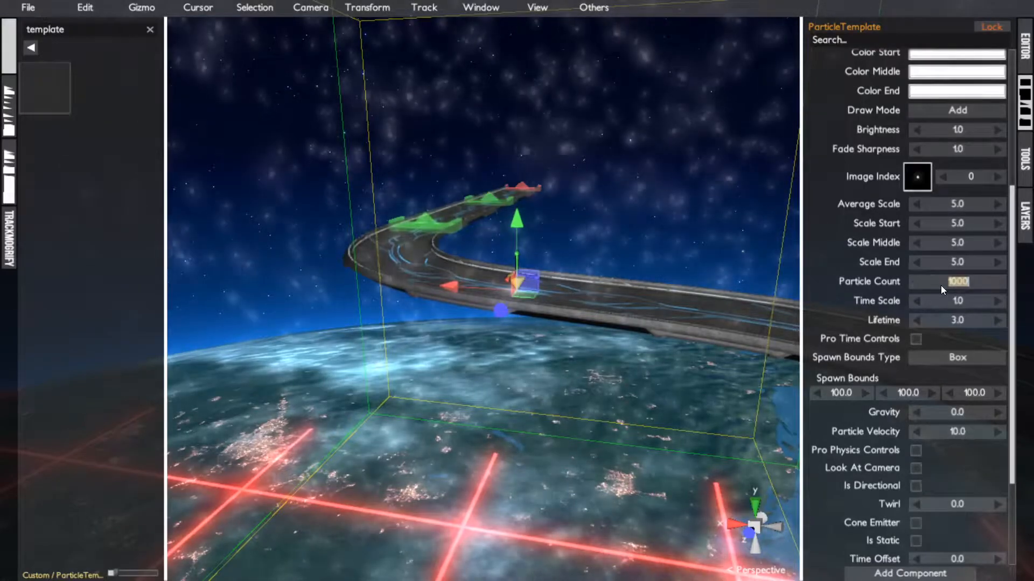
{"action": "type", "text": "100000"}
{"action": "key", "text": "Return"}
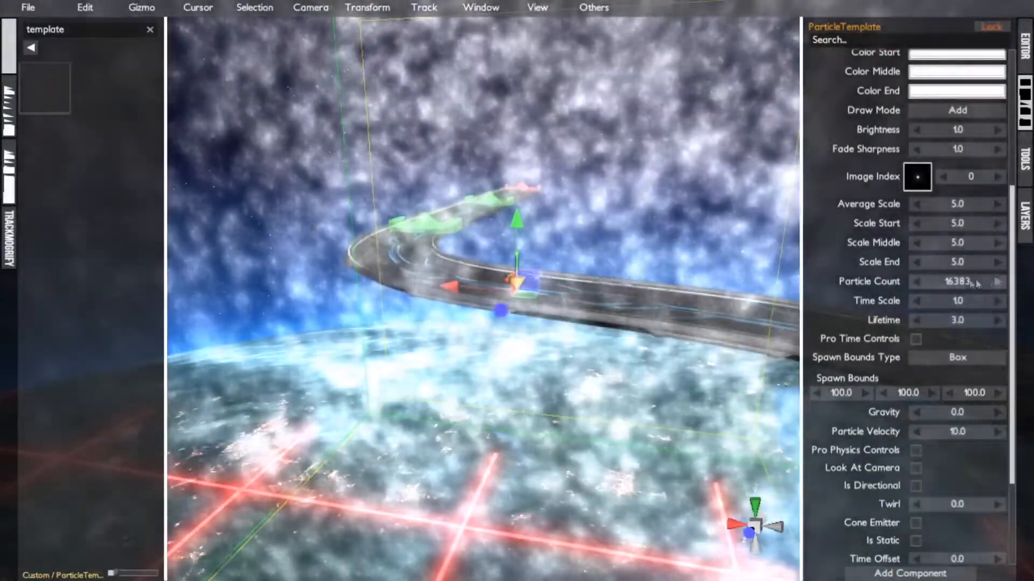
{"action": "double_click", "coordinate": [964, 280]}
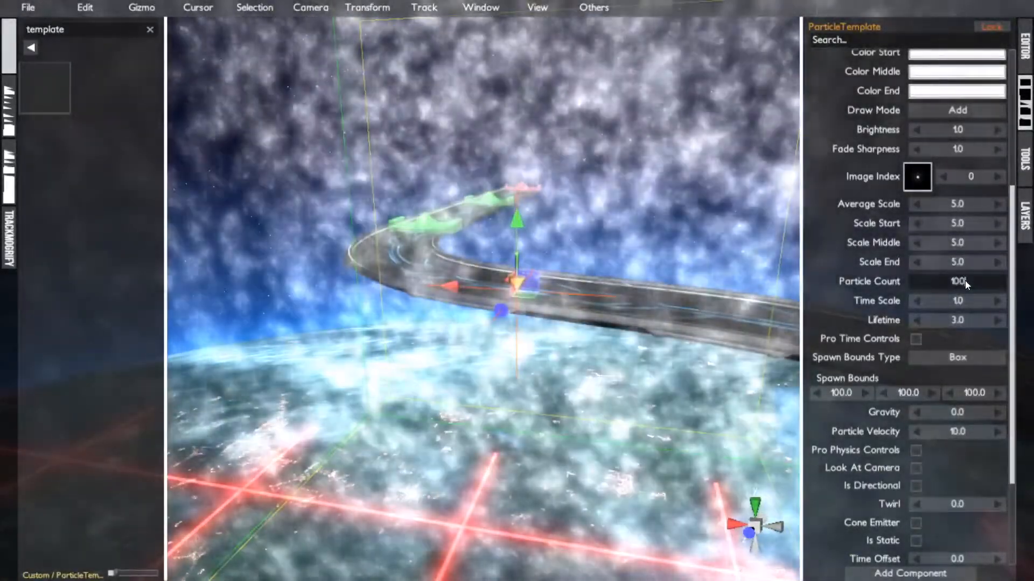
{"action": "type", "text": "1000"}
{"action": "key", "text": "Return"}
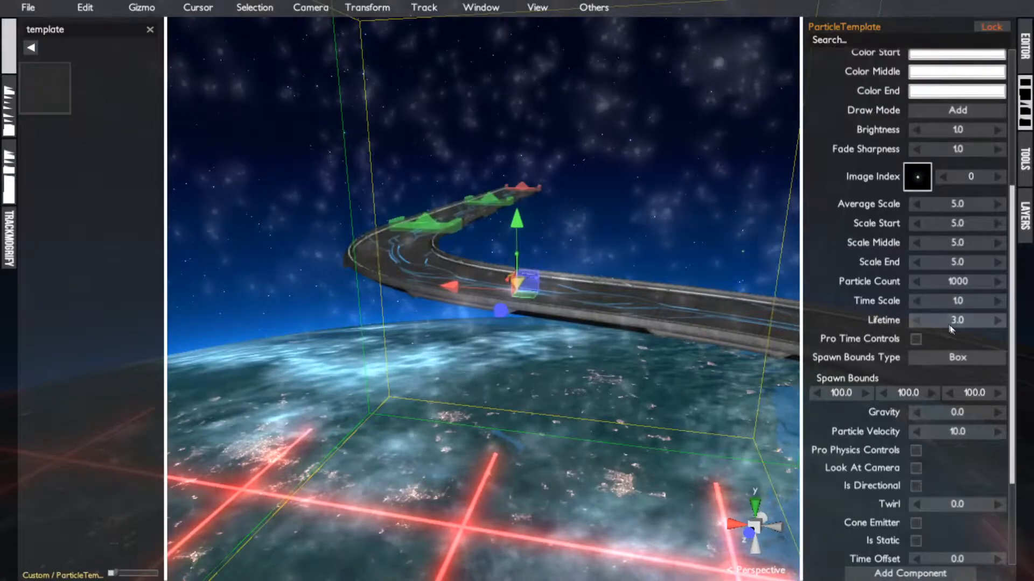
- Try a particle Lifetime of 20 seconds, and restore it to 3
{"action": "left_click", "coordinate": [949, 321]}
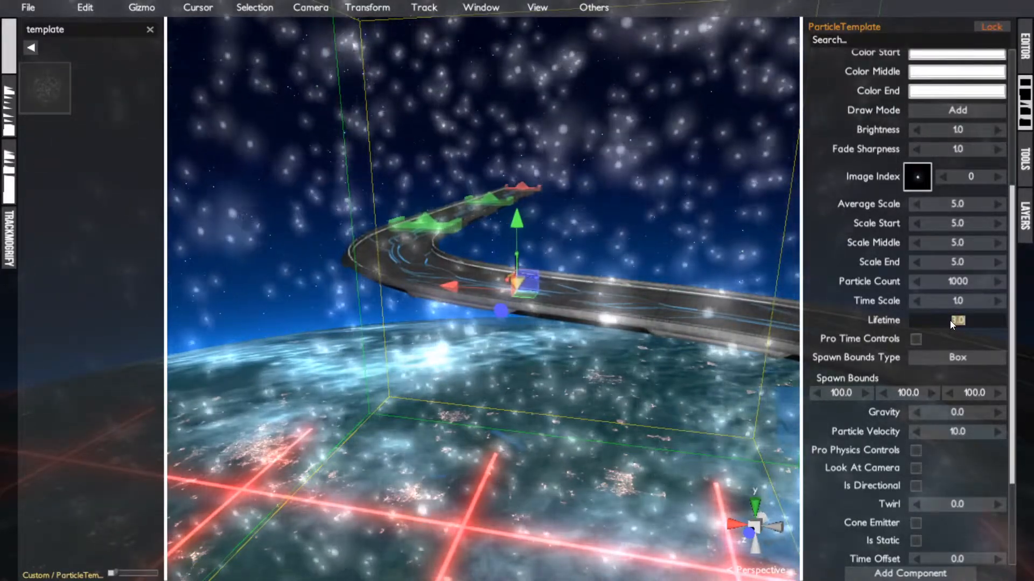
{"action": "type", "text": "2.0"}
{"action": "key", "text": "Return"}
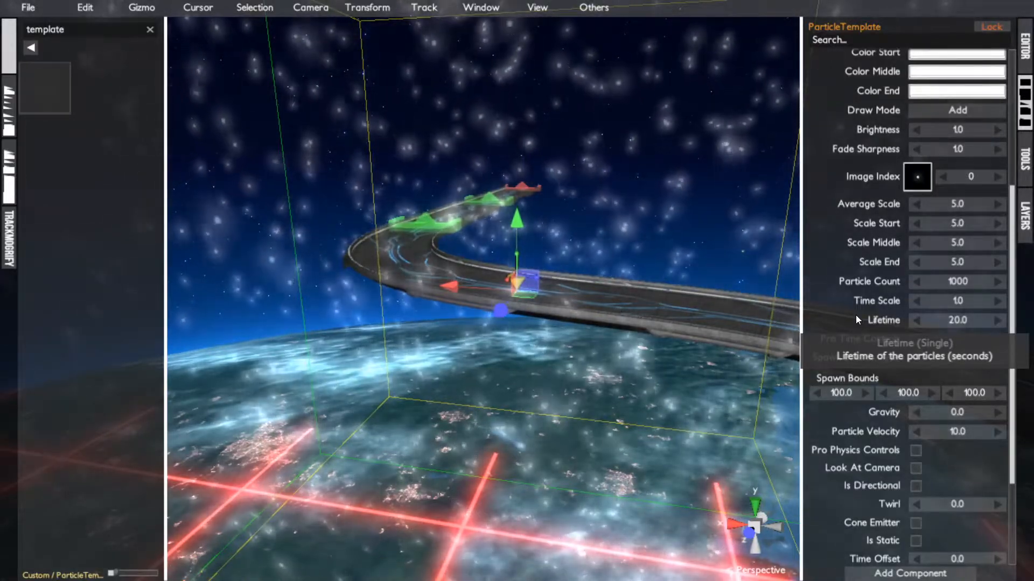
{"action": "left_click", "coordinate": [942, 321]}
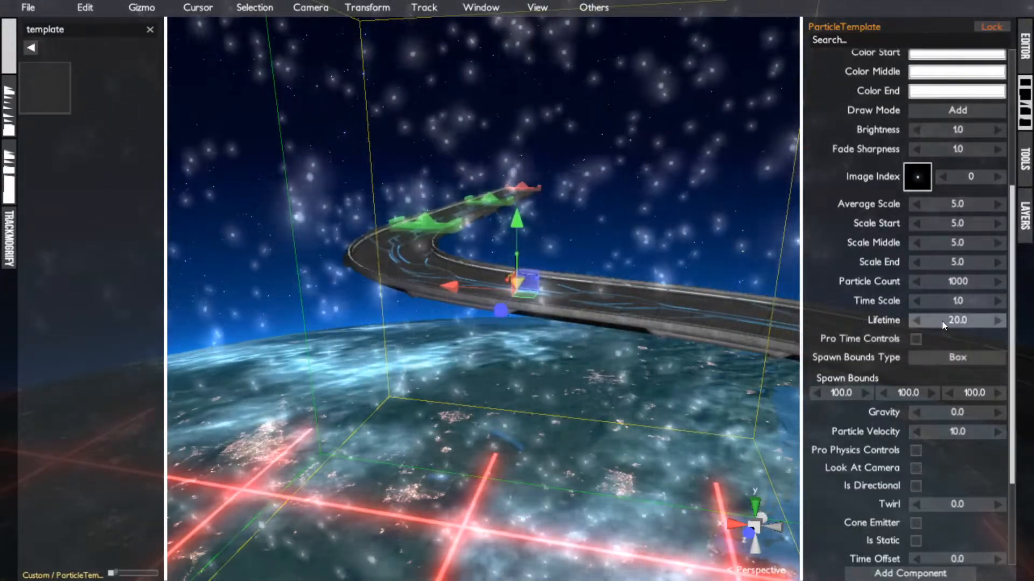
{"action": "type", "text": "3"}
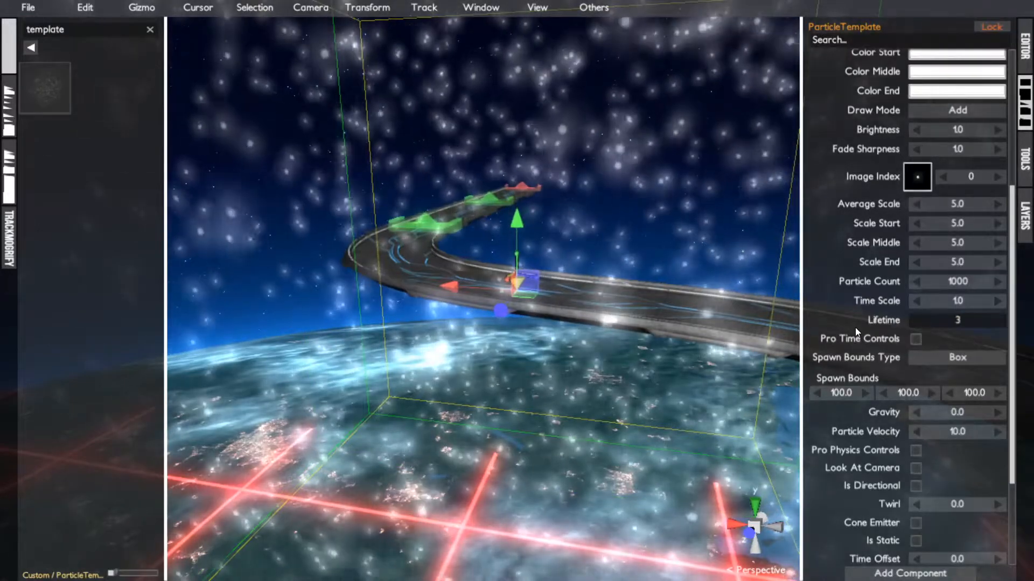
{"action": "key", "text": "Return"}
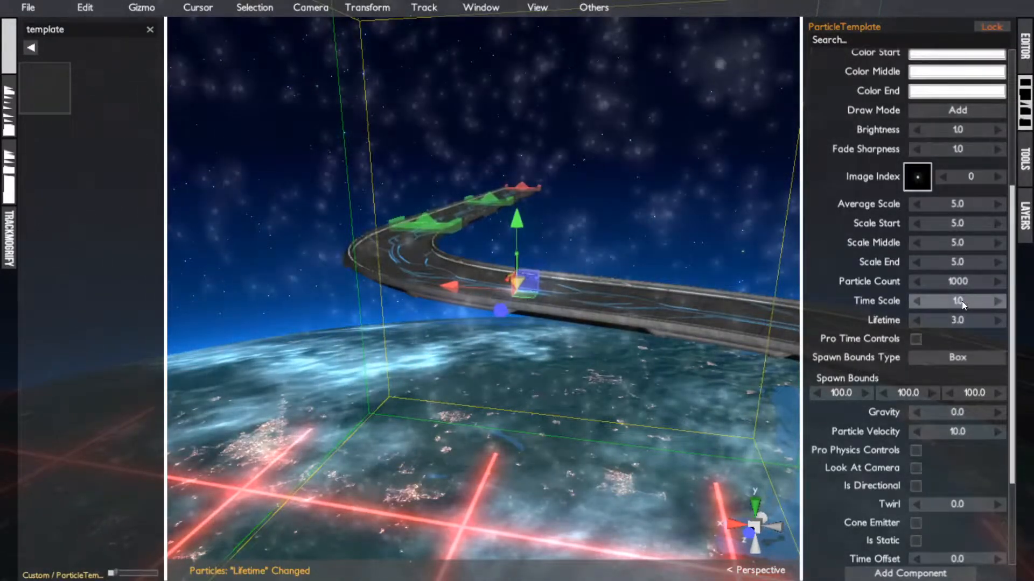
- Try a value of 2 for both Lifetime and Time Scale, and restore Time Scale to 1 and Lifetime to 3
{"action": "left_click", "coordinate": [953, 301]}
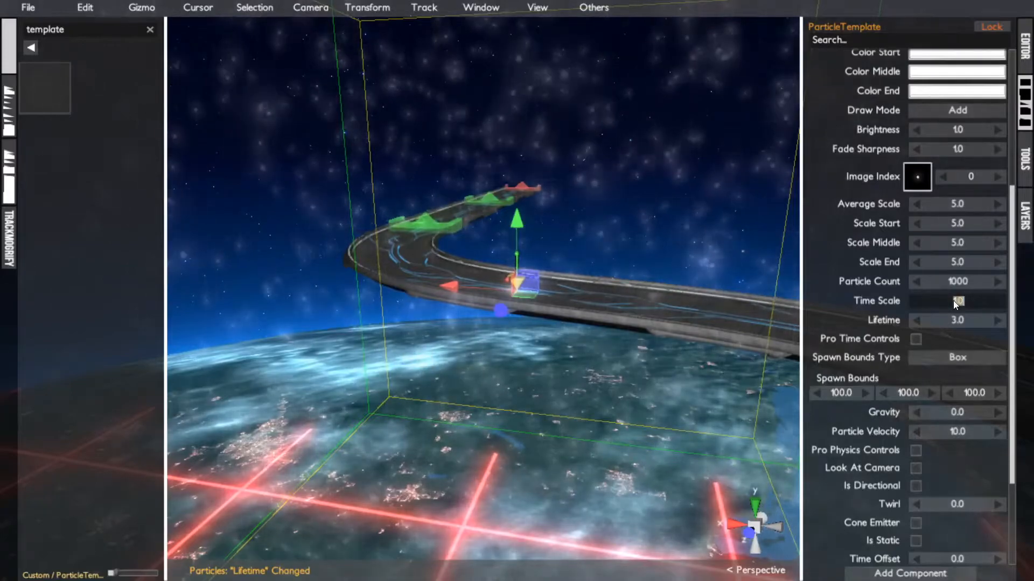
{"action": "left_click", "coordinate": [952, 321]}
{"action": "type", "text": "2"}
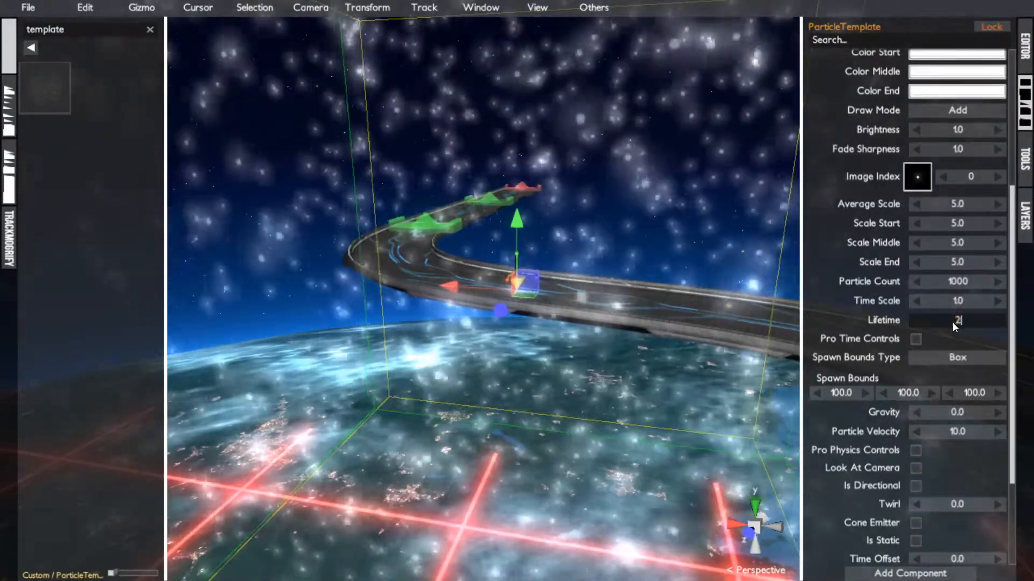
{"action": "left_click", "coordinate": [945, 301]}
{"action": "type", "text": "2"}
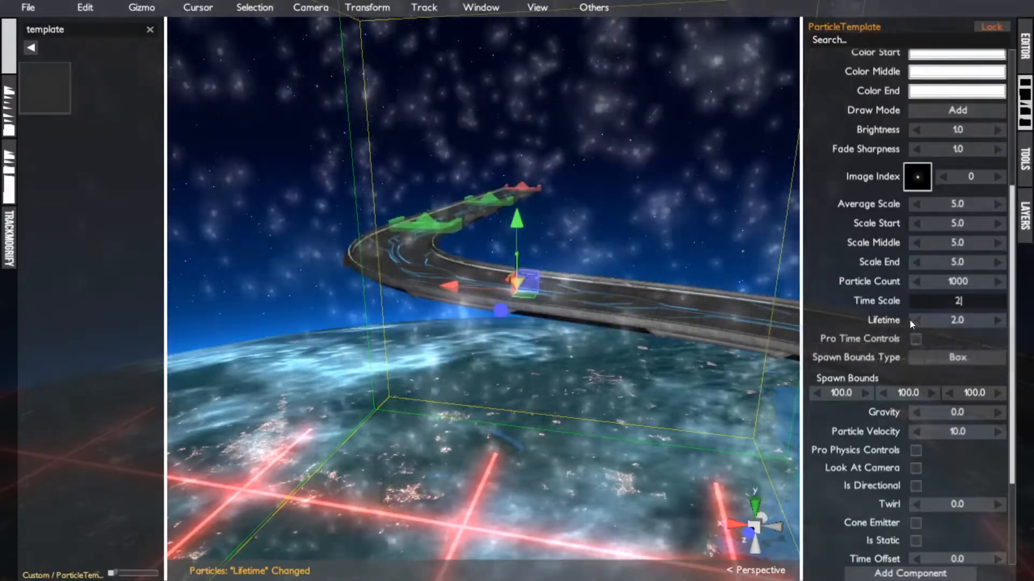
{"action": "key", "text": "BackSpace"}
{"action": "type", "text": "1"}
{"action": "left_click", "coordinate": [954, 322]}
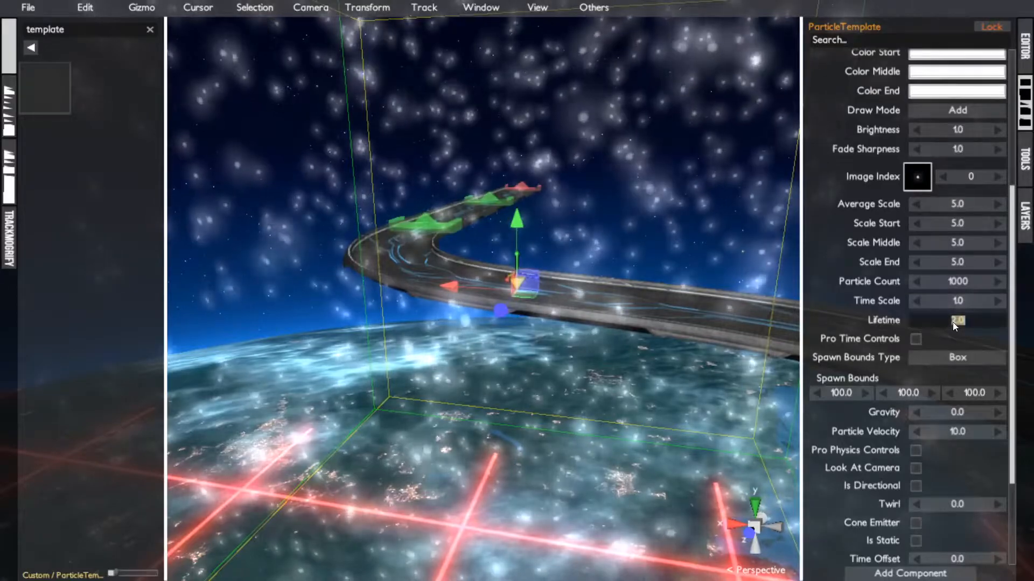
{"action": "type", "text": "3"}
{"action": "key", "text": "Return"}
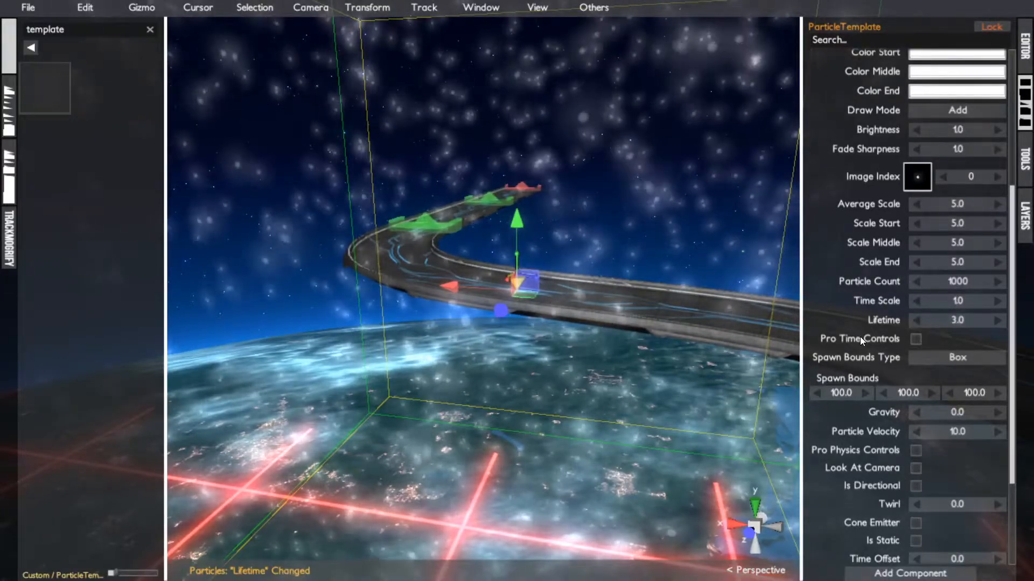
- Review the Spawn Bounds Type options without changing the type, and examine the particles' spawn box around the track from several angles
{"action": "scroll", "coordinate": [861, 339], "scroll_direction": "down", "scroll_amount": 3}
{"action": "scroll", "coordinate": [860, 340], "scroll_direction": "up", "scroll_amount": 4}
{"action": "scroll", "coordinate": [860, 337], "scroll_direction": "down", "scroll_amount": 7}
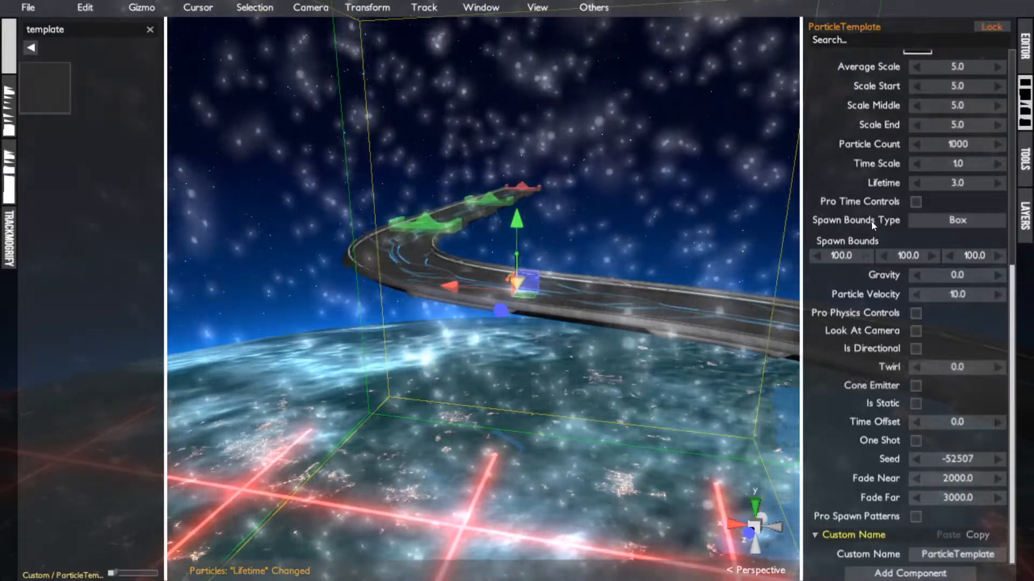
{"action": "left_click", "coordinate": [924, 225]}
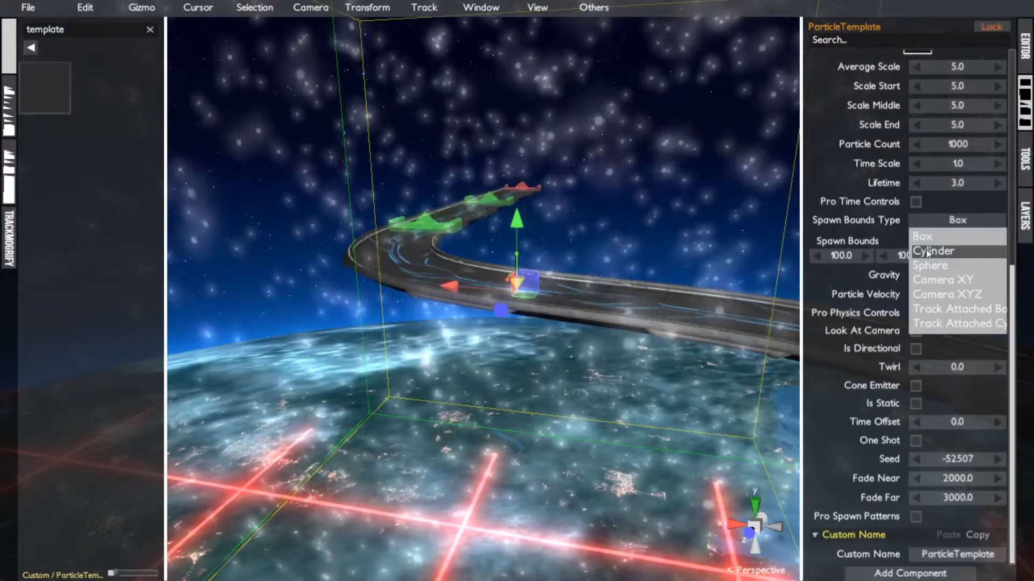
{"action": "left_click", "coordinate": [855, 237]}
{"action": "scroll", "coordinate": [555, 351], "scroll_direction": "down", "scroll_amount": 3}
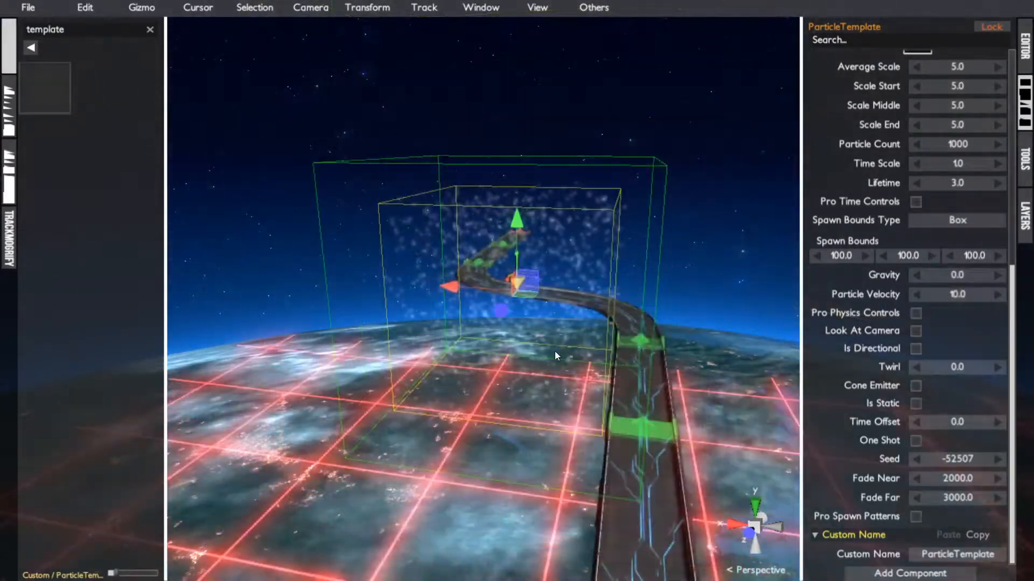
{"action": "left_click_drag", "start_coordinate": [555, 351], "coordinate": [498, 385], "text": "alt"}
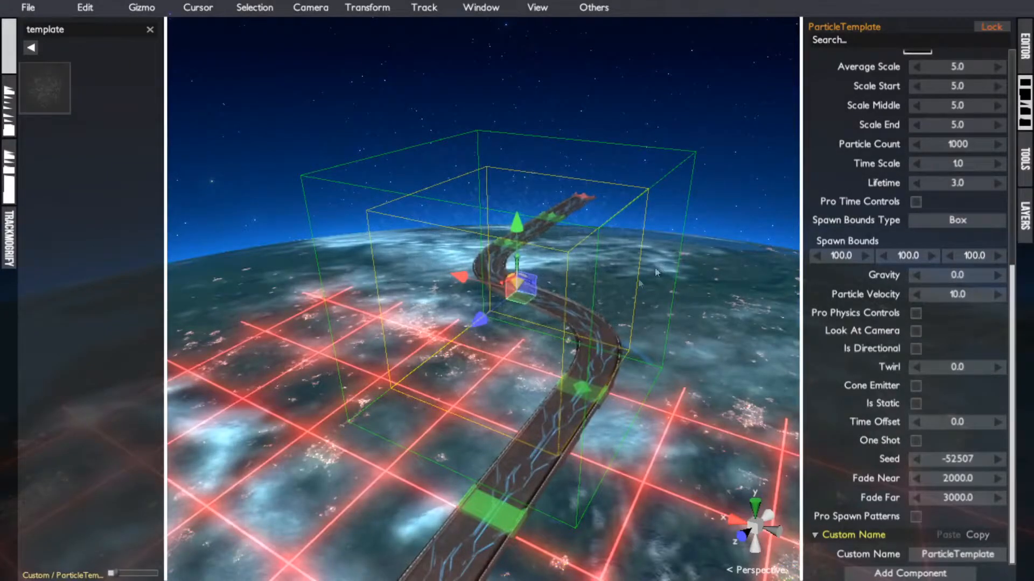
{"action": "left_click_drag", "start_coordinate": [579, 296], "coordinate": [635, 240], "text": "alt"}
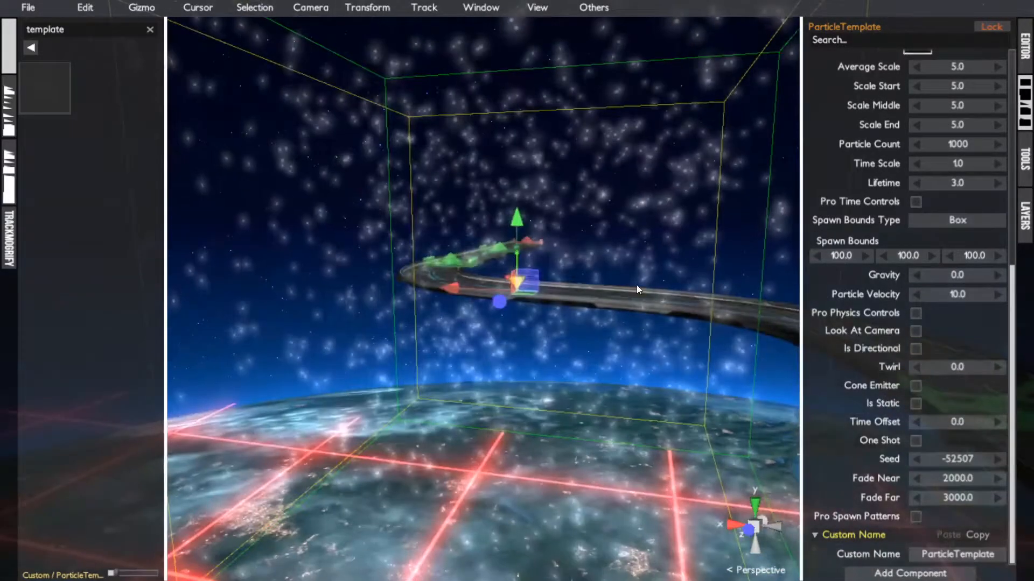
- Try a Gravity of 20 on the particles, view the effect from farther away, and restore it to 0
{"action": "left_click", "coordinate": [955, 275]}
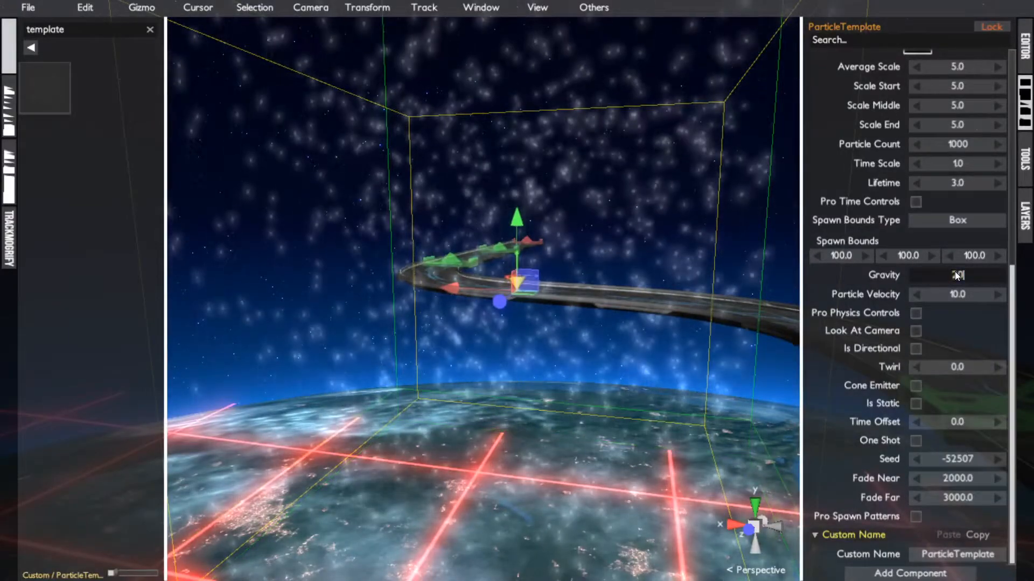
{"action": "type", "text": "20"}
{"action": "key", "text": "Return"}
{"action": "scroll", "coordinate": [589, 357], "scroll_direction": "down", "scroll_amount": 4}
{"action": "left_click_drag", "start_coordinate": [635, 311], "coordinate": [607, 319], "text": "alt"}
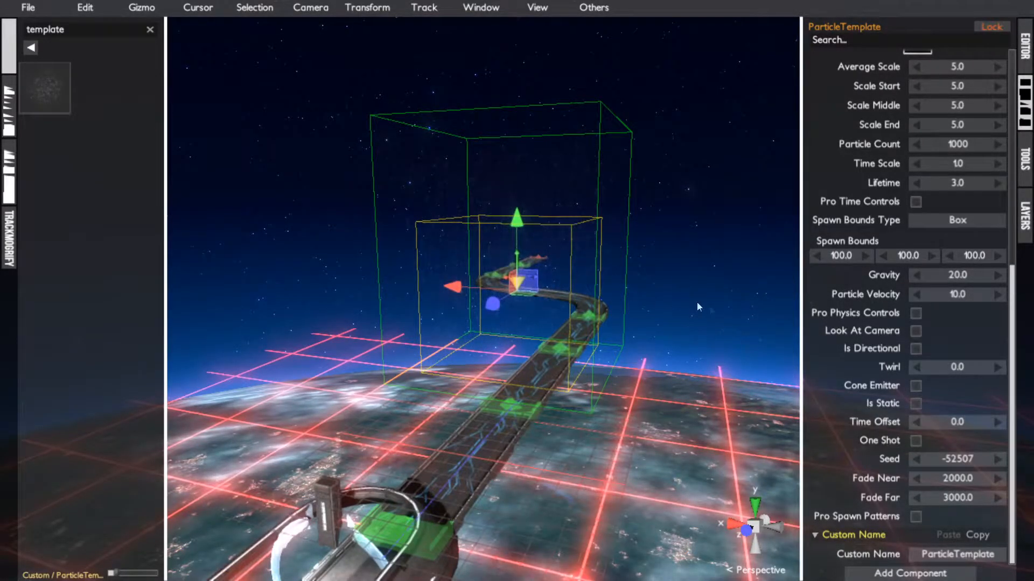
{"action": "double_click", "coordinate": [942, 278]}
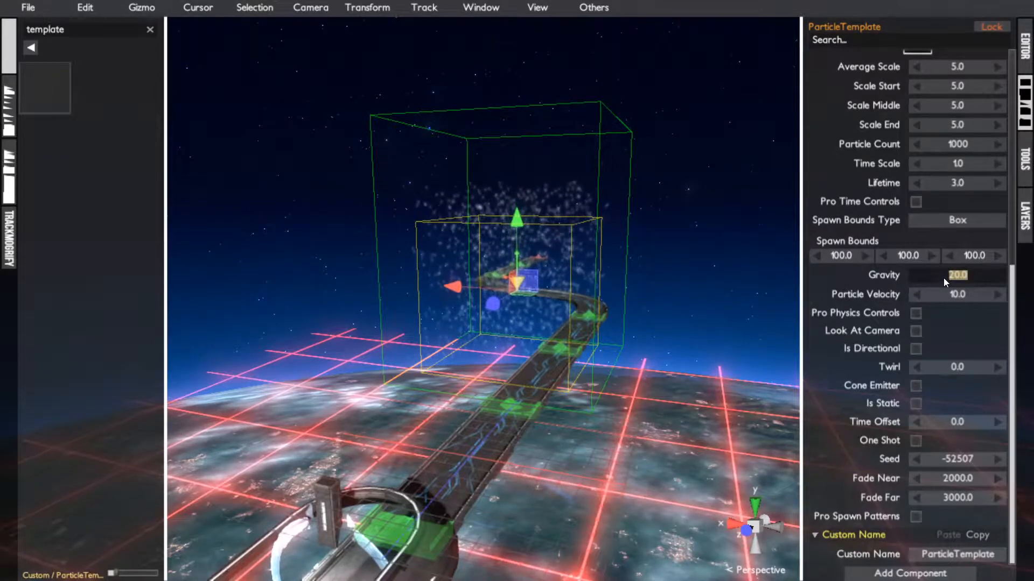
{"action": "type", "text": "10"}
{"action": "key", "text": "BackSpace"}
{"action": "key", "text": "BackSpace"}
{"action": "type", "text": "0"}
- Try a Particle Velocity of 40, and restore it to 10
{"action": "double_click", "coordinate": [944, 296]}
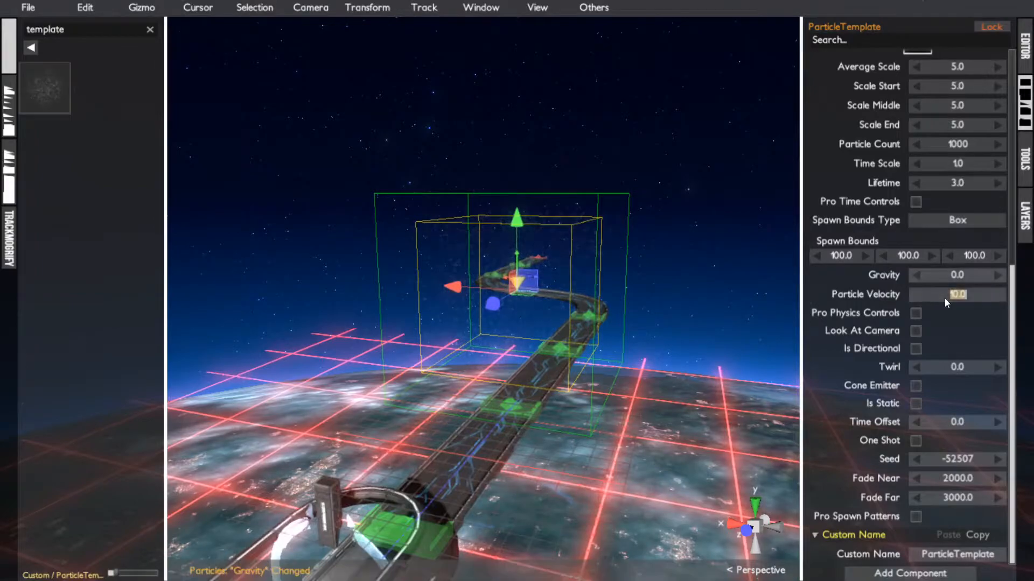
{"action": "type", "text": "40"}
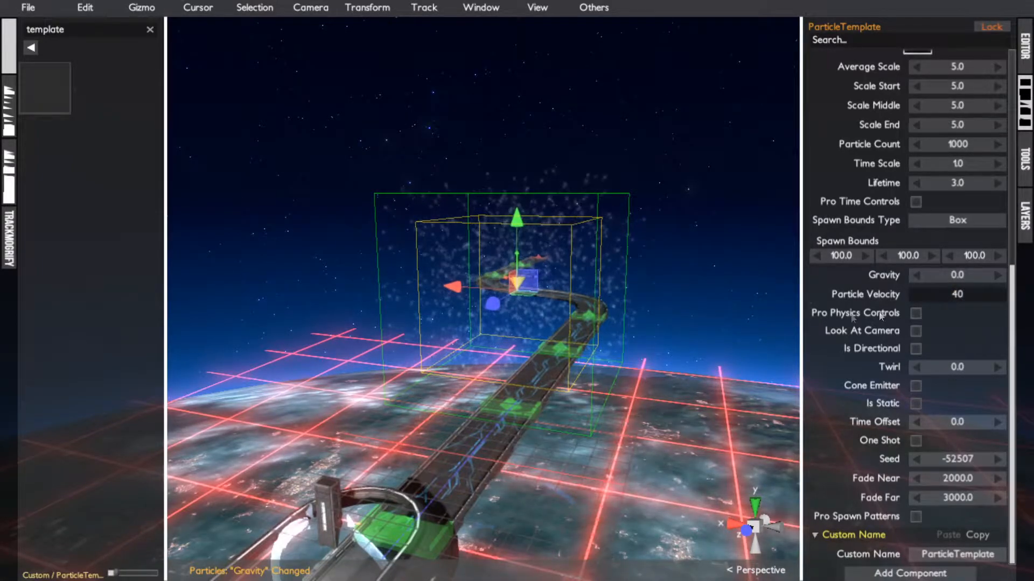
{"action": "key", "text": "Return"}
{"action": "right_click_drag", "start_coordinate": [699, 344], "coordinate": [510, 359]}
{"action": "double_click", "coordinate": [962, 294]}
{"action": "type", "text": "10"}
{"action": "key", "text": "Return"}
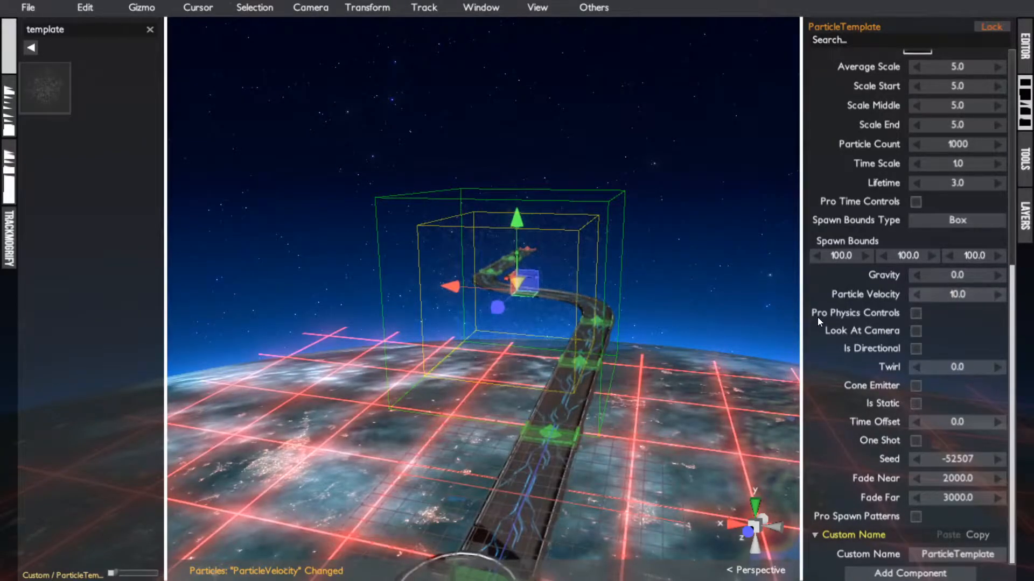
- Try the Cylinder Spawn Bounds Type with a Bounds Inner Radius of 50, and examine the particle ring around the track from several angles
{"action": "left_click", "coordinate": [957, 220]}
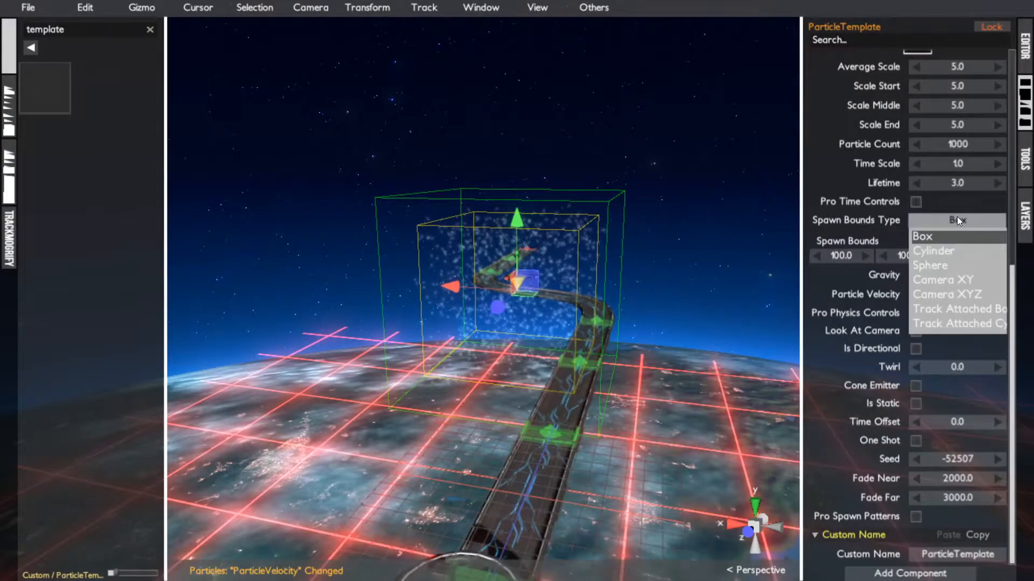
{"action": "left_click", "coordinate": [933, 246]}
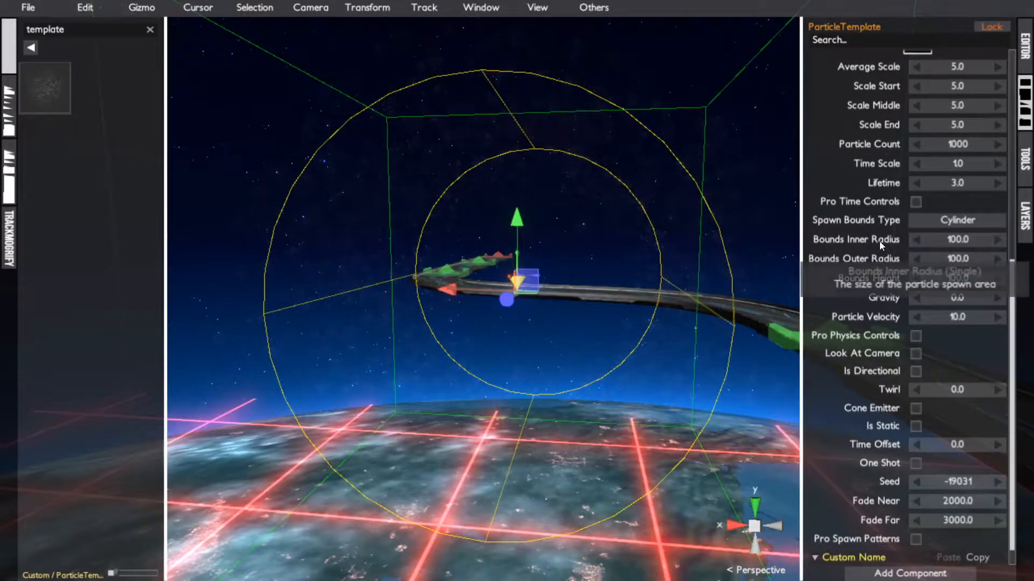
{"action": "left_click", "coordinate": [956, 239]}
{"action": "type", "text": "50"}
{"action": "key", "text": "Return"}
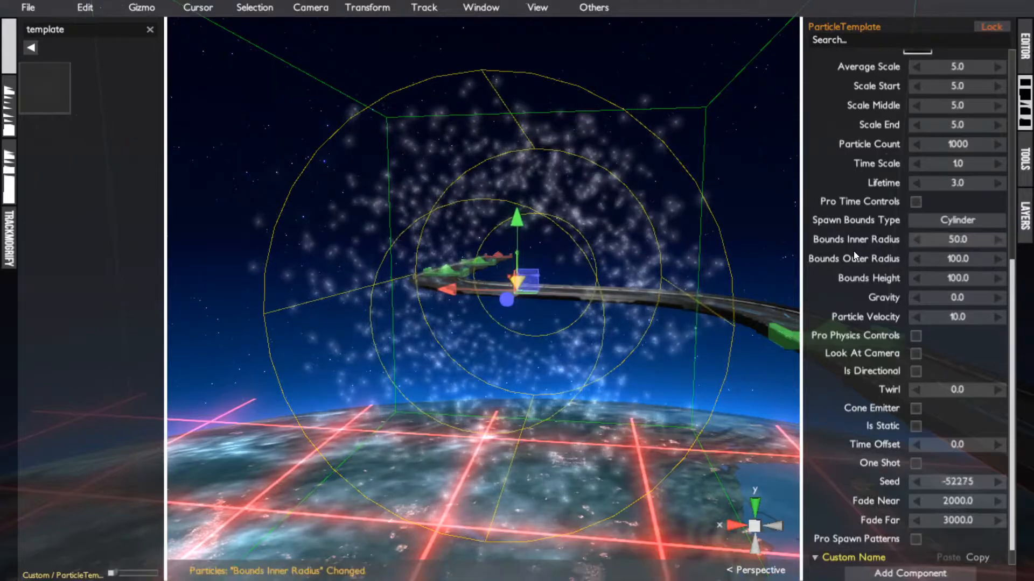
{"action": "left_click_drag", "start_coordinate": [556, 330], "coordinate": [622, 253], "text": "alt"}
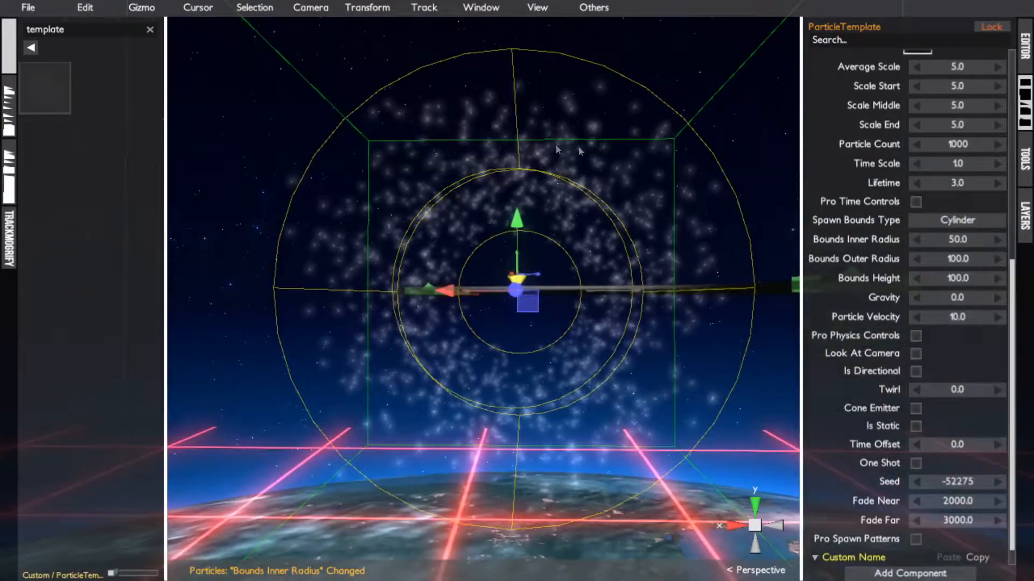
{"action": "left_click_drag", "start_coordinate": [434, 184], "coordinate": [514, 282], "text": "alt"}
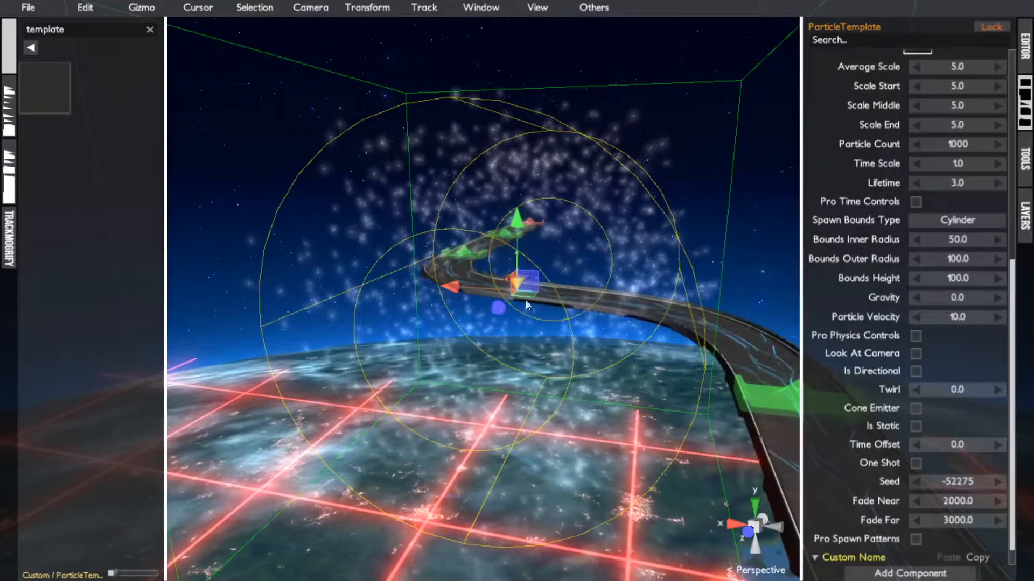
{"action": "left_click_drag", "start_coordinate": [470, 339], "coordinate": [540, 273], "text": "alt"}
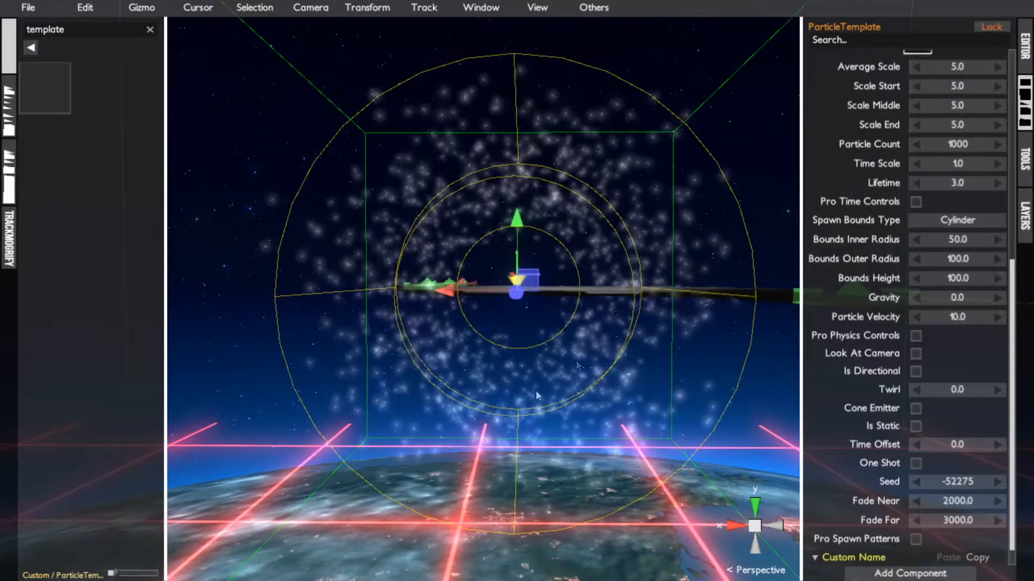
{"action": "left_click_drag", "start_coordinate": [574, 160], "coordinate": [563, 288], "text": "alt"}
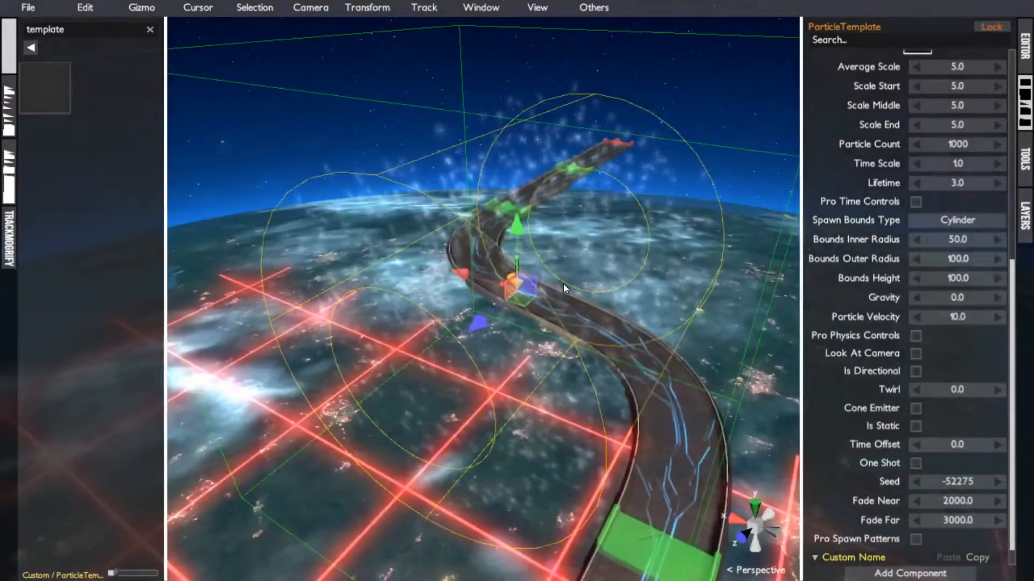
- Try other Bounds Height values on the cylinder, restore it to 100, and examine the cylinder's length along the track
{"action": "left_click", "coordinate": [947, 277]}
{"action": "left_click_drag", "start_coordinate": [644, 343], "coordinate": [556, 322], "text": "alt"}
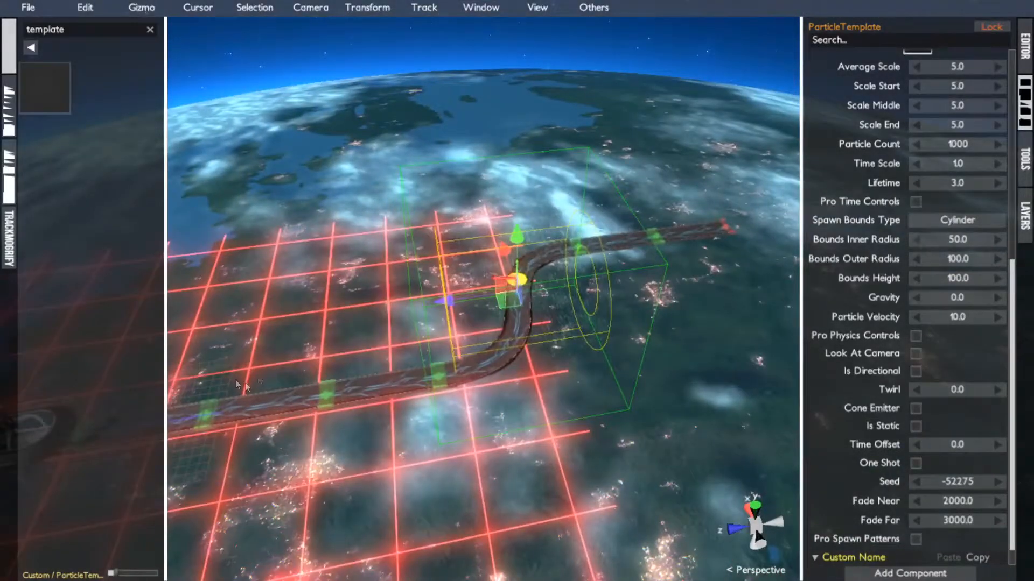
{"action": "left_click", "coordinate": [951, 279]}
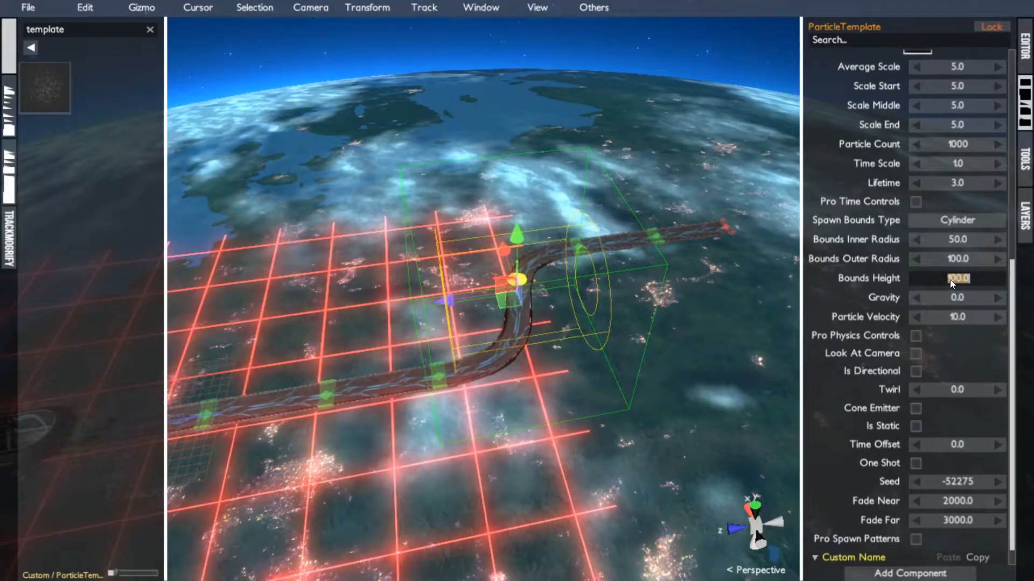
{"action": "type", "text": "2"}
{"action": "key", "text": "BackSpace"}
{"action": "type", "text": "4"}
{"action": "key", "text": "BackSpace"}
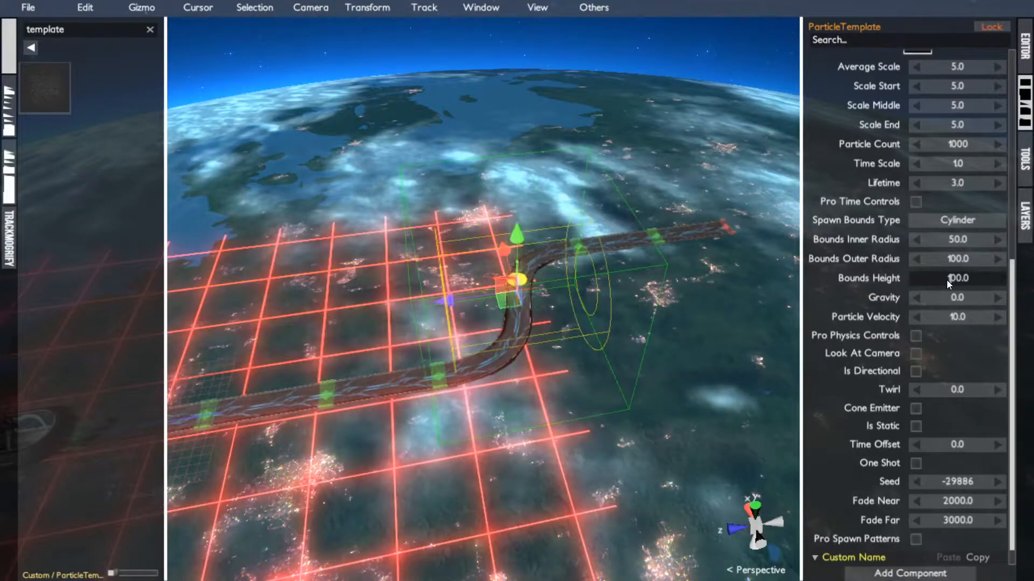
{"action": "left_click", "coordinate": [887, 285]}
{"action": "left_click_drag", "start_coordinate": [753, 253], "coordinate": [501, 242], "text": "alt"}
{"action": "key", "text": "f"}
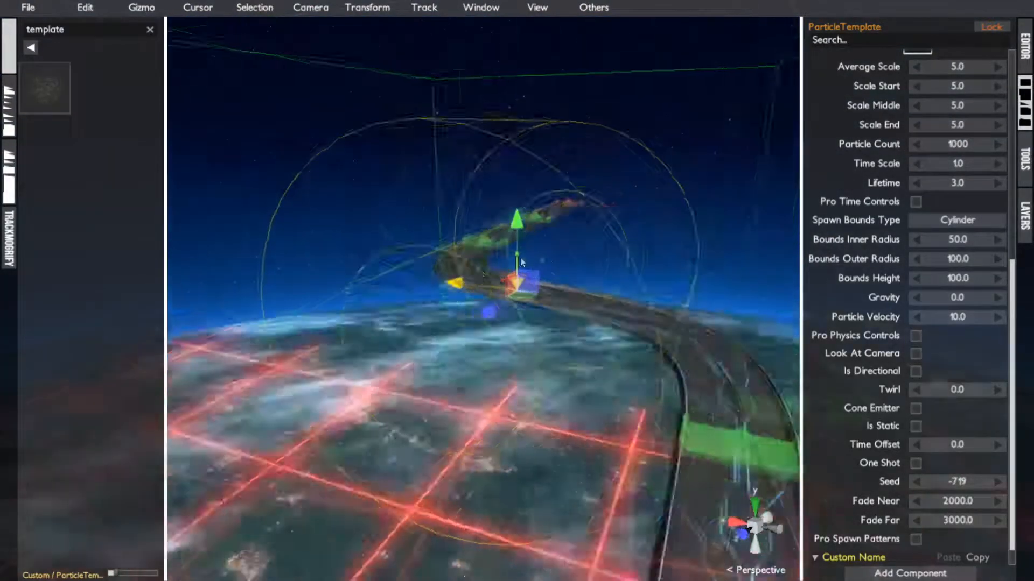
- Restore the Bounds Inner Radius to 100 and change the Spawn Bounds Type to Sphere
{"action": "left_click", "coordinate": [948, 237]}
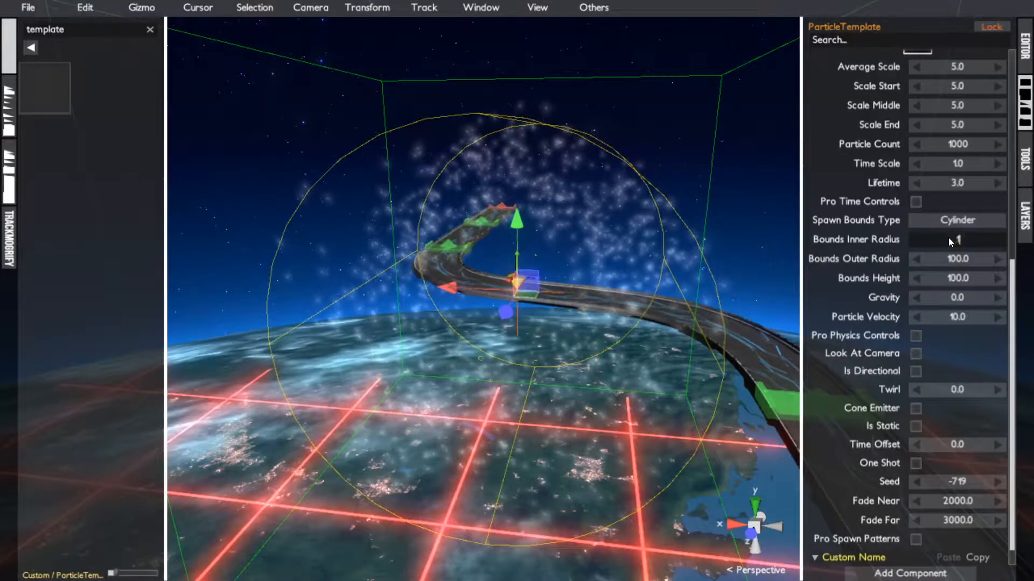
{"action": "type", "text": "100"}
{"action": "left_click", "coordinate": [929, 218]}
{"action": "left_click", "coordinate": [932, 265]}
{"action": "left_click_drag", "start_coordinate": [710, 295], "coordinate": [682, 269], "text": "alt"}
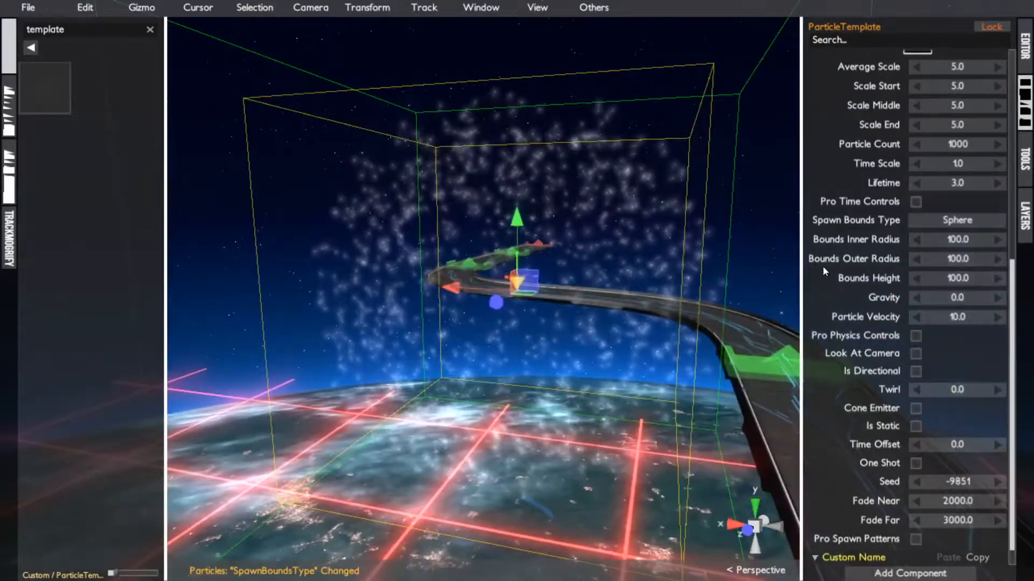
- Try a Bounds Inner Radius of 50 on the sphere, and view the particles from a wider angle
{"action": "left_click", "coordinate": [948, 239]}
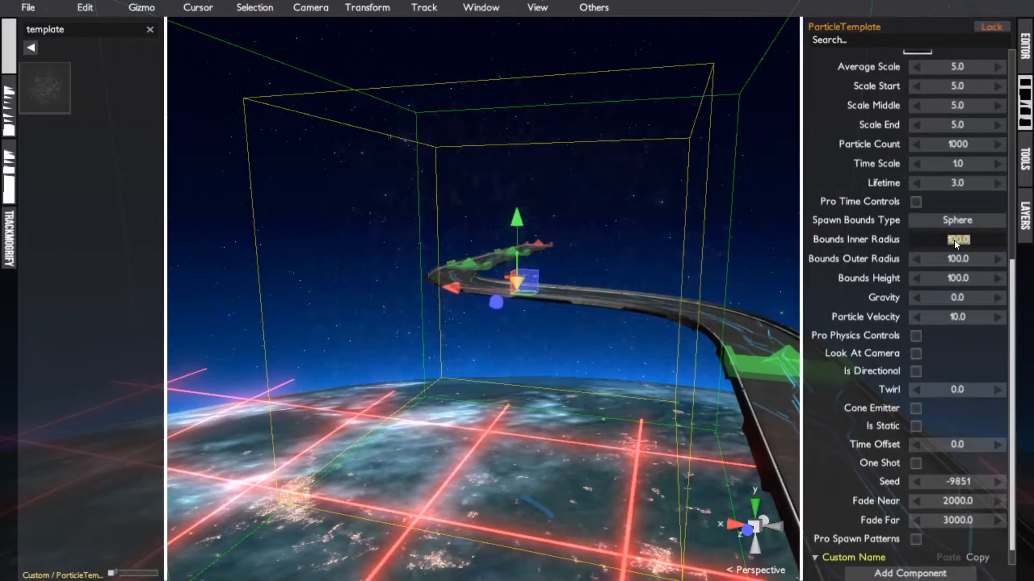
{"action": "type", "text": "50"}
{"action": "key", "text": "Return"}
{"action": "left_click_drag", "start_coordinate": [550, 298], "coordinate": [648, 345], "text": "alt"}
{"action": "scroll", "coordinate": [664, 381], "scroll_direction": "down", "scroll_amount": 3}
- Try a Bounds Height of 400 on the sphere, and restore it to 100
{"action": "left_click", "coordinate": [956, 283]}
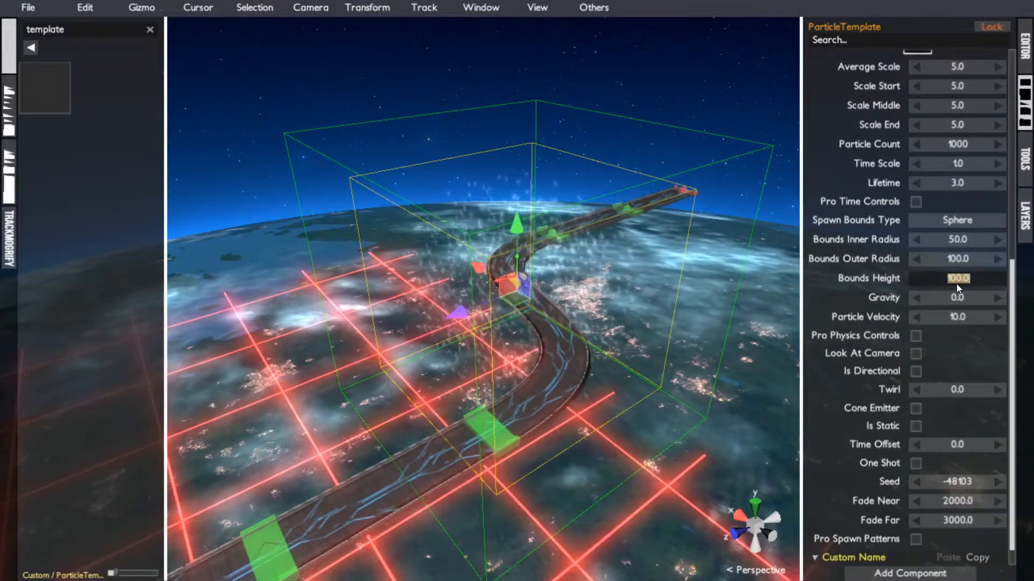
{"action": "type", "text": "400"}
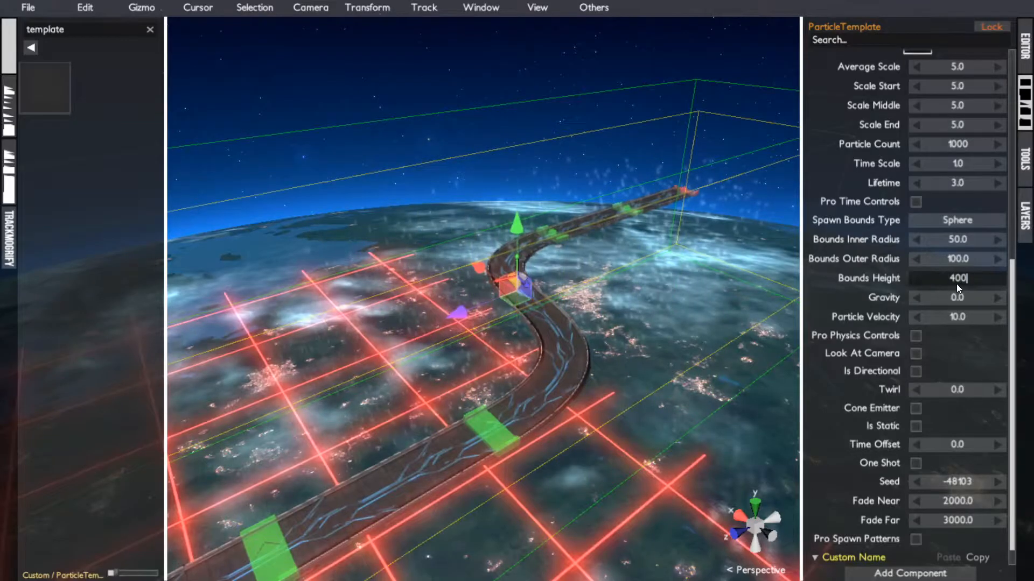
{"action": "key", "text": "Return"}
{"action": "left_click_drag", "start_coordinate": [679, 311], "coordinate": [634, 336], "text": "alt"}
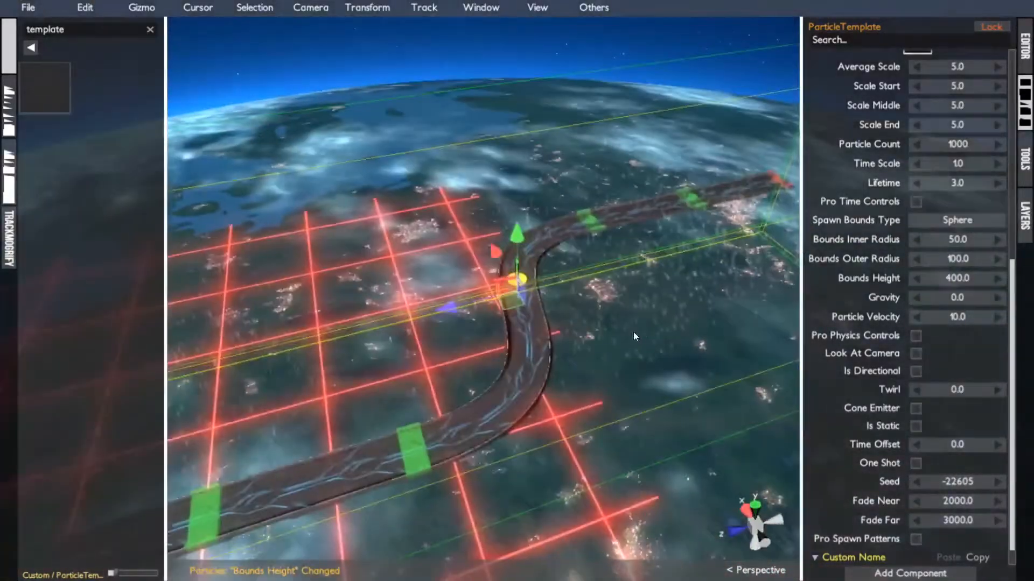
{"action": "left_click", "coordinate": [956, 277]}
{"action": "type", "text": "100"}
{"action": "key", "text": "Return"}
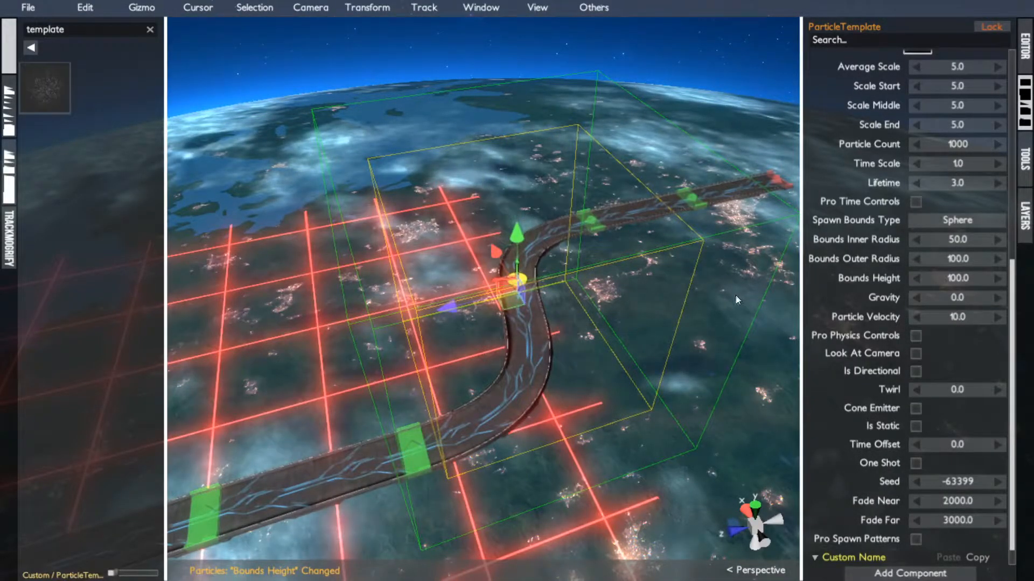
{"action": "left_click_drag", "start_coordinate": [681, 316], "coordinate": [624, 322], "text": "alt"}
{"action": "scroll", "coordinate": [741, 275], "scroll_direction": "up", "scroll_amount": 4}
{"action": "scroll", "coordinate": [742, 275], "scroll_direction": "down", "scroll_amount": 4}
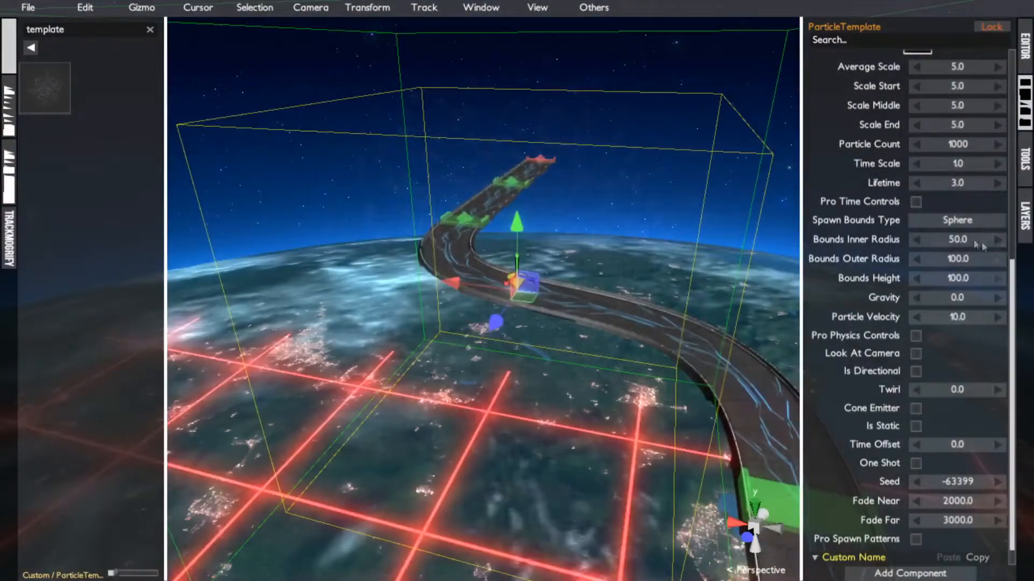
- Restore the sphere's Bounds Inner Radius to 100, switch the Spawn Bounds Type back to Cylinder, and look along the ring of particles
{"action": "left_click", "coordinate": [964, 241]}
{"action": "type", "text": "100"}
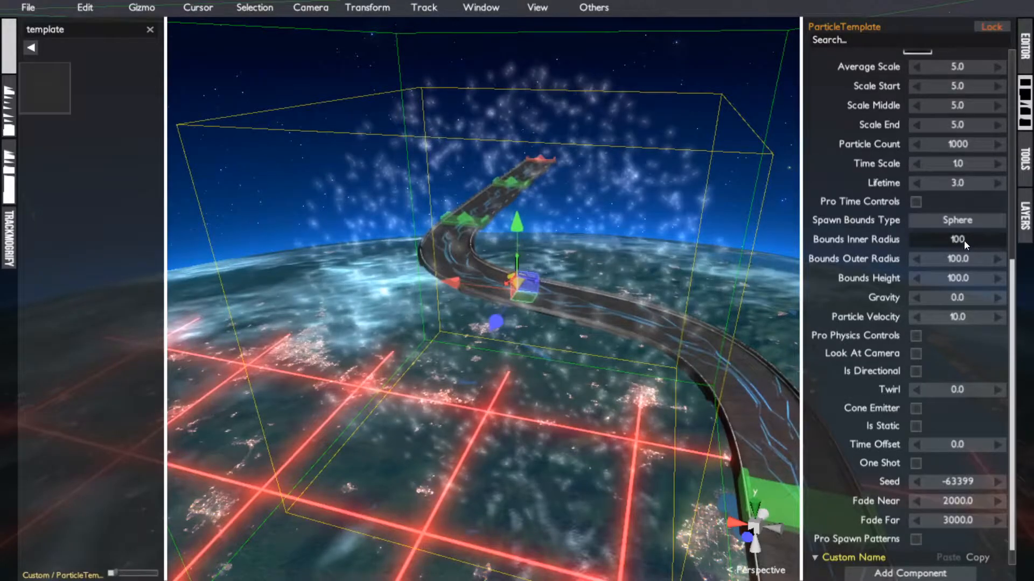
{"action": "left_click", "coordinate": [946, 221]}
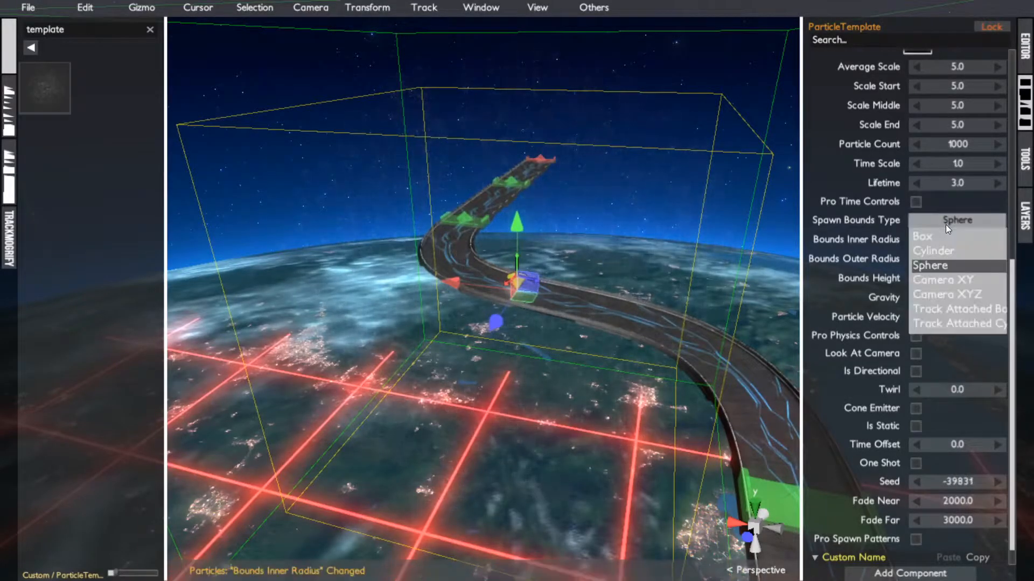
{"action": "left_click", "coordinate": [937, 251]}
{"action": "left_click_drag", "start_coordinate": [699, 259], "coordinate": [654, 211], "text": "alt"}
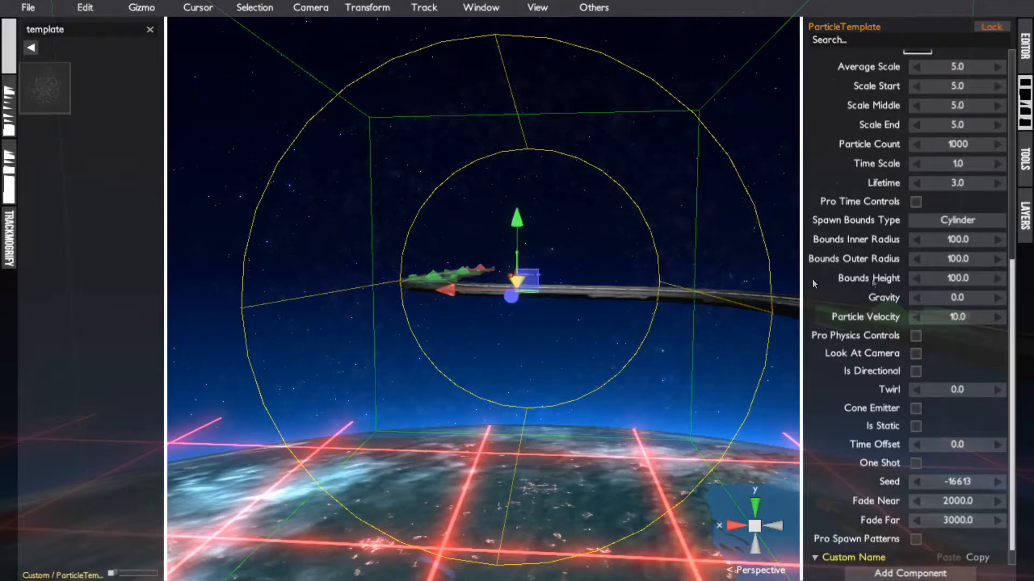
- Set the Spawn Bounds Type to Camera XY and examine the particles closer to the track
{"action": "left_click", "coordinate": [932, 220]}
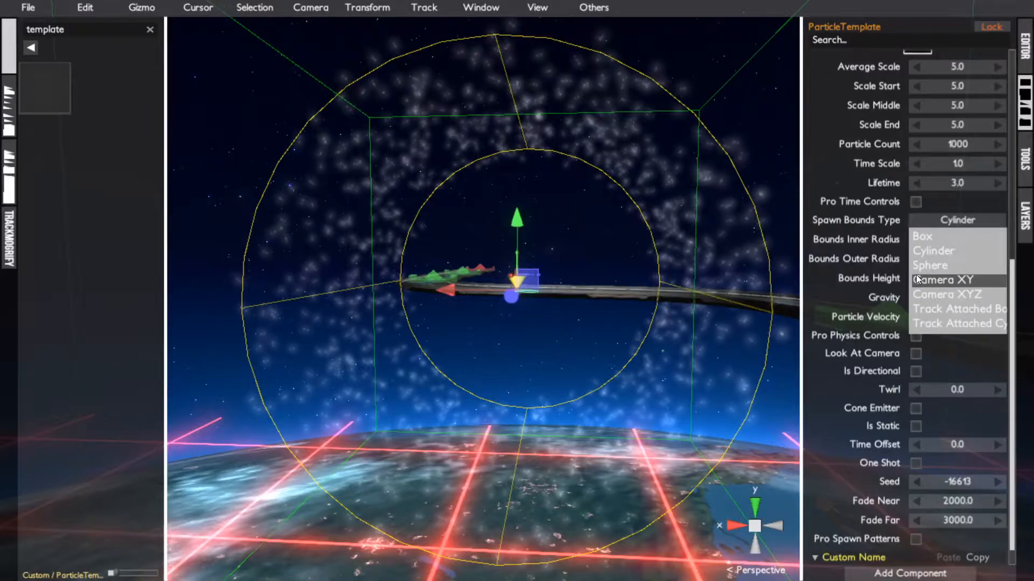
{"action": "left_click", "coordinate": [874, 277]}
{"action": "left_click", "coordinate": [958, 222]}
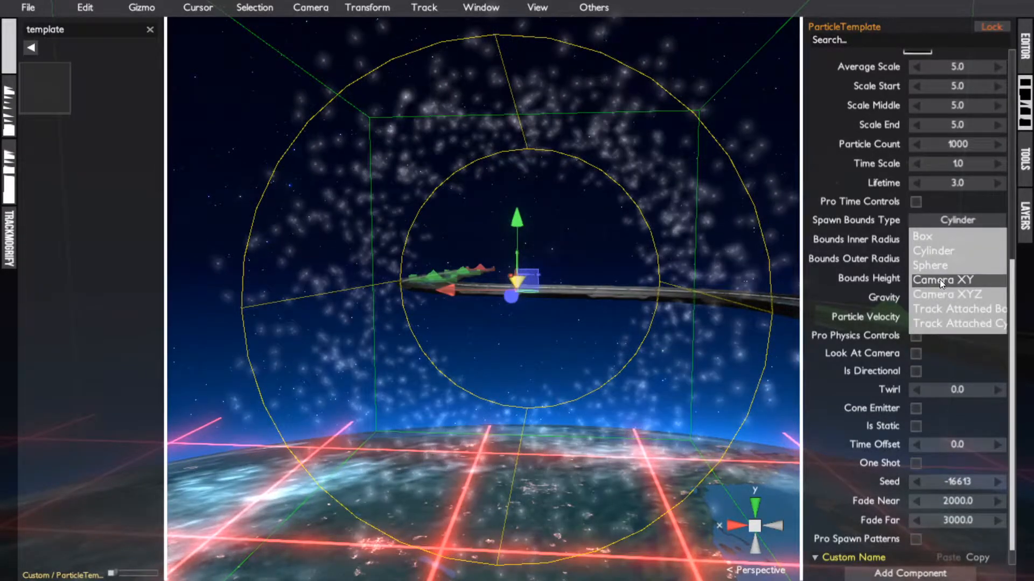
{"action": "left_click", "coordinate": [939, 279]}
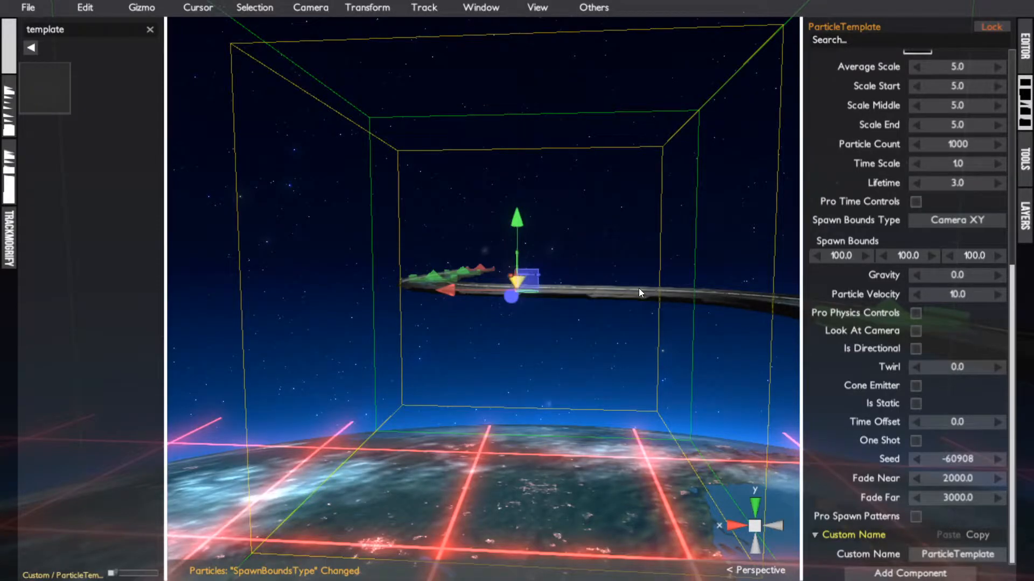
{"action": "scroll", "coordinate": [638, 289], "scroll_direction": "up", "scroll_amount": 3}
{"action": "left_click_drag", "start_coordinate": [639, 289], "coordinate": [541, 301], "text": "alt"}
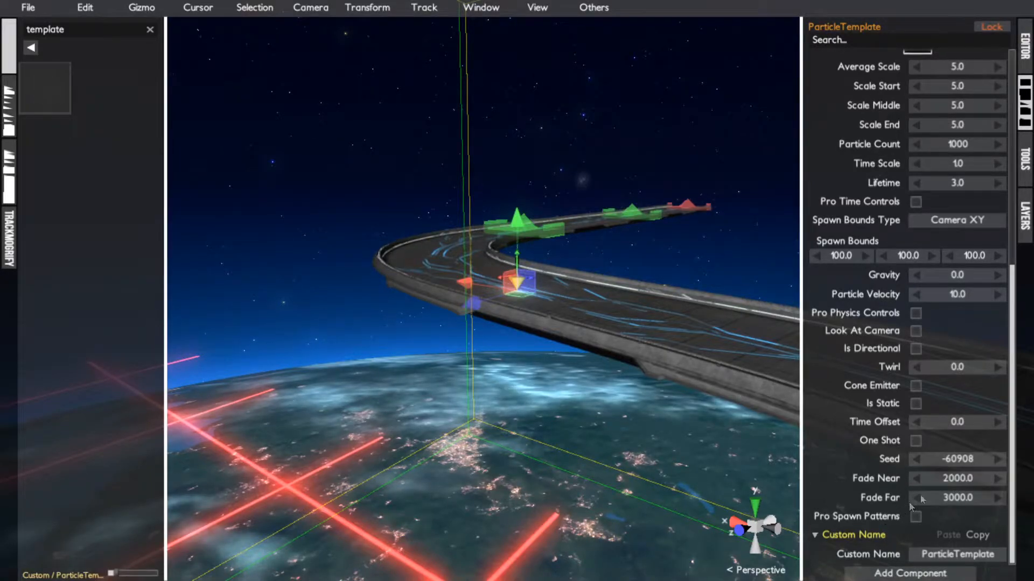
- Try a Fade Near of 20 and a Fade Far of 30, and view the particles from another angle
{"action": "left_click", "coordinate": [947, 483]}
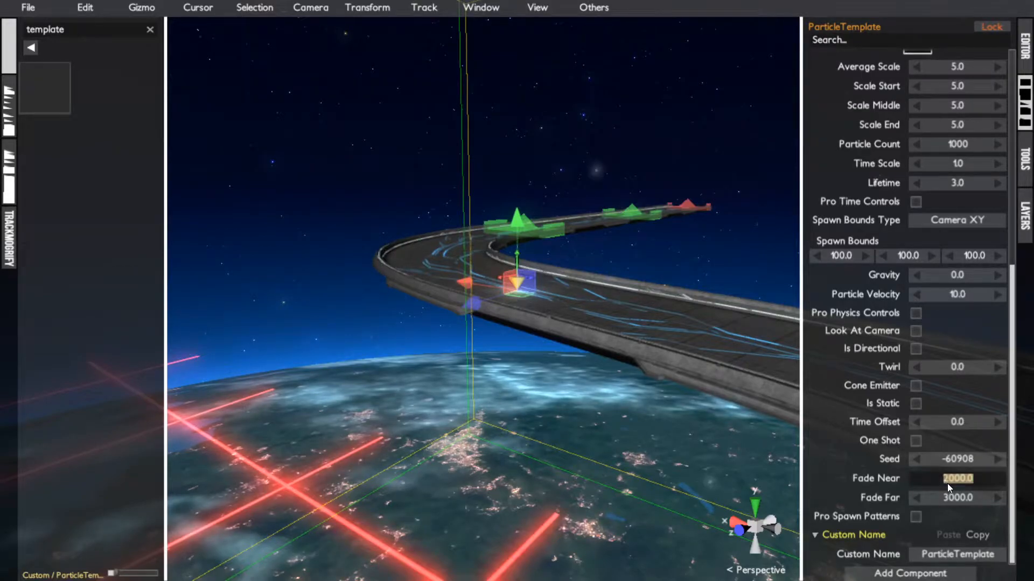
{"action": "type", "text": "20"}
{"action": "key", "text": "Return"}
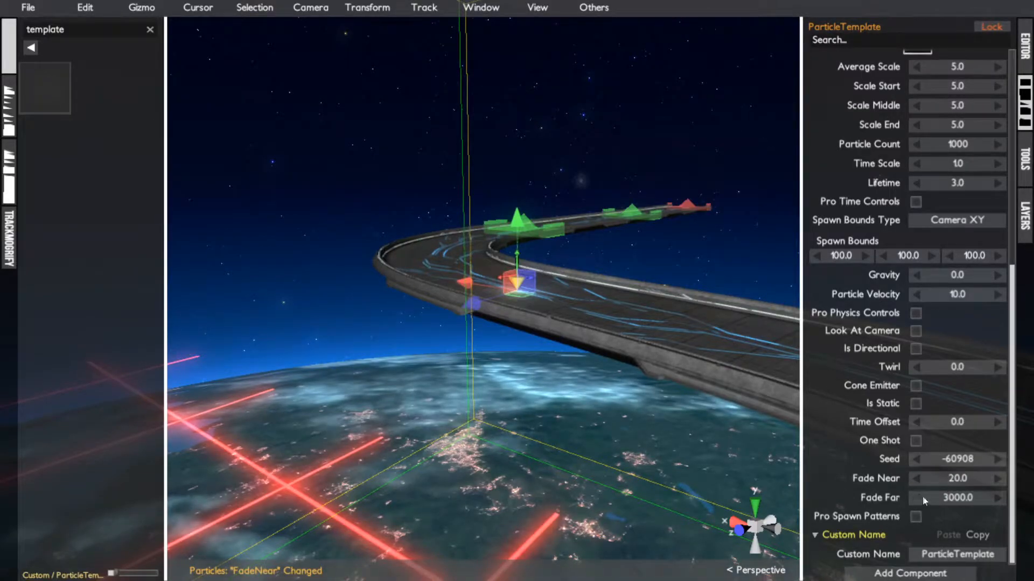
{"action": "left_click", "coordinate": [940, 497]}
{"action": "type", "text": "30"}
{"action": "key", "text": "Return"}
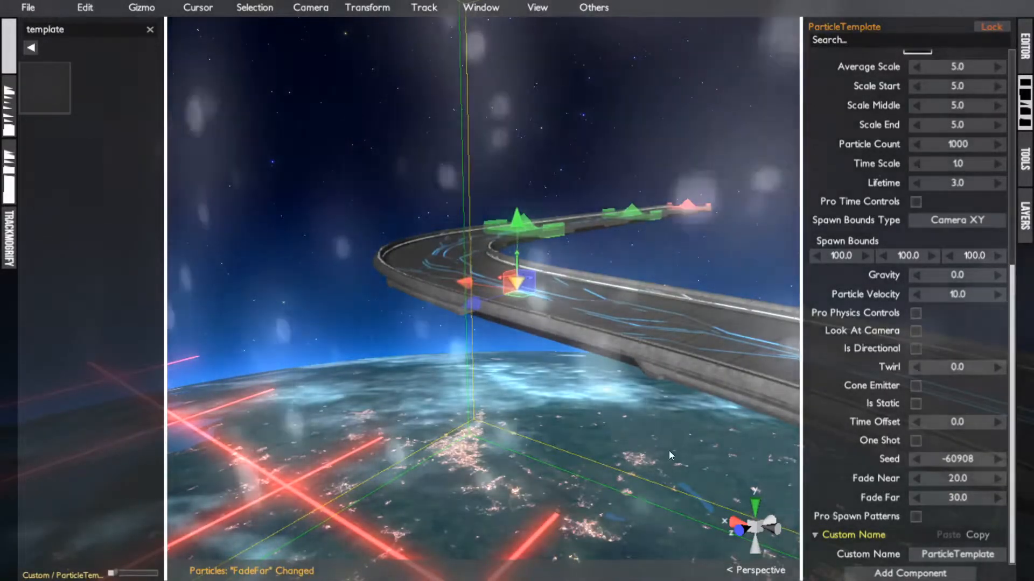
{"action": "left_click_drag", "start_coordinate": [669, 450], "coordinate": [708, 464], "text": "alt"}
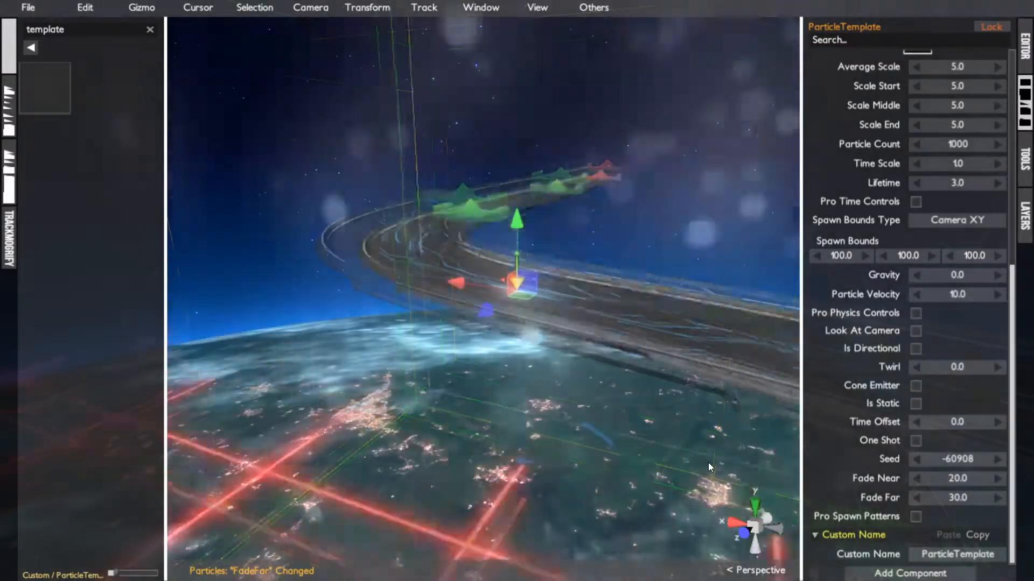
- Set Fade Far to 300 and Fade Near to 200, and check the description of Fade Far
{"action": "left_click", "coordinate": [966, 498]}
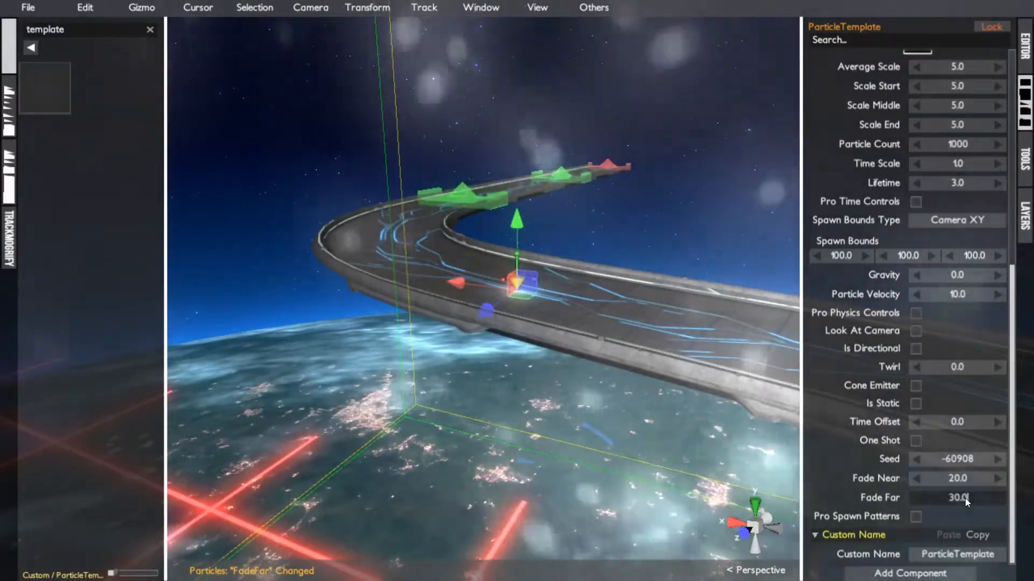
{"action": "type", "text": "0"}
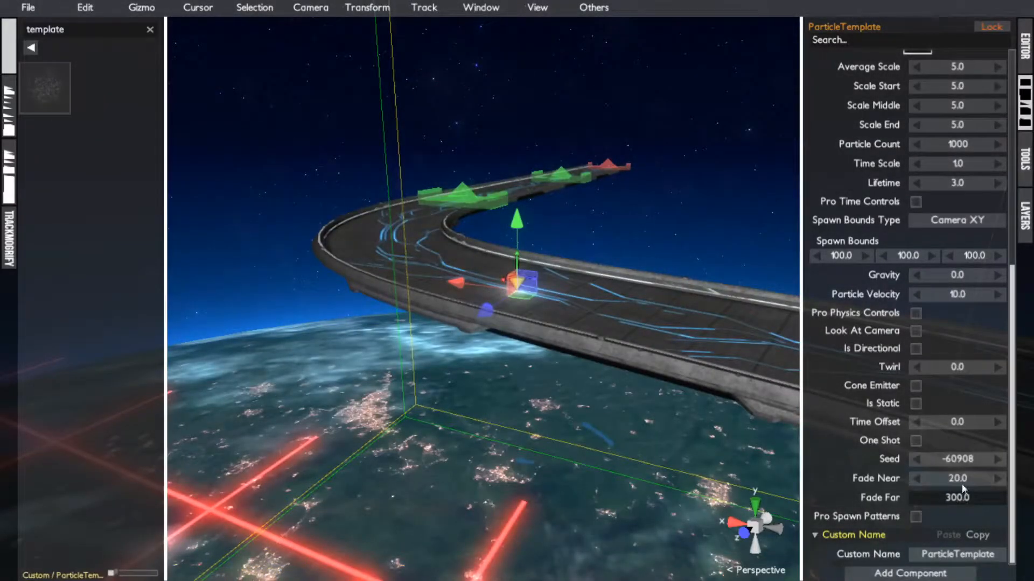
{"action": "left_click", "coordinate": [956, 482]}
{"action": "type", "text": "0"}
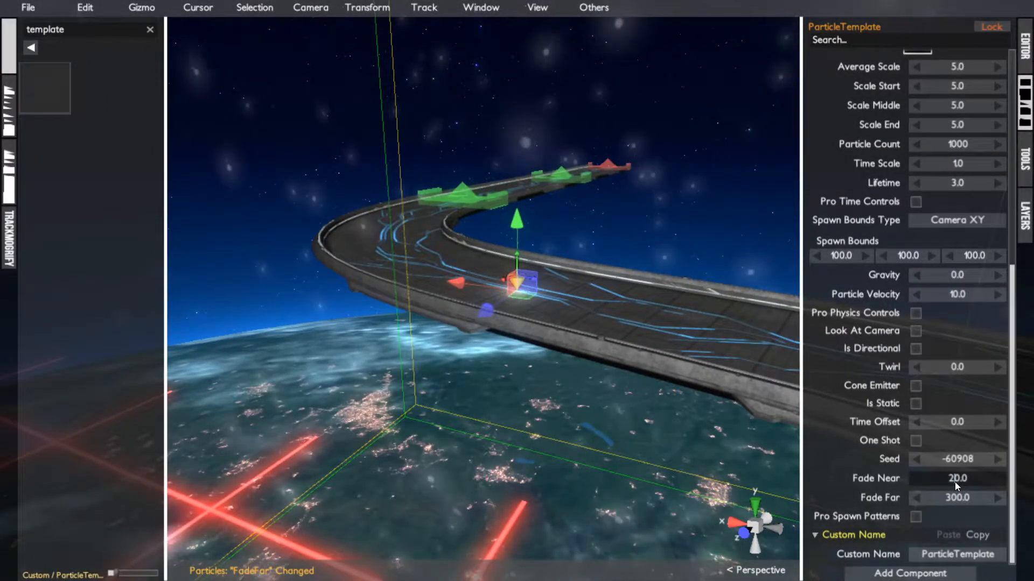
{"action": "left_click", "coordinate": [865, 482]}
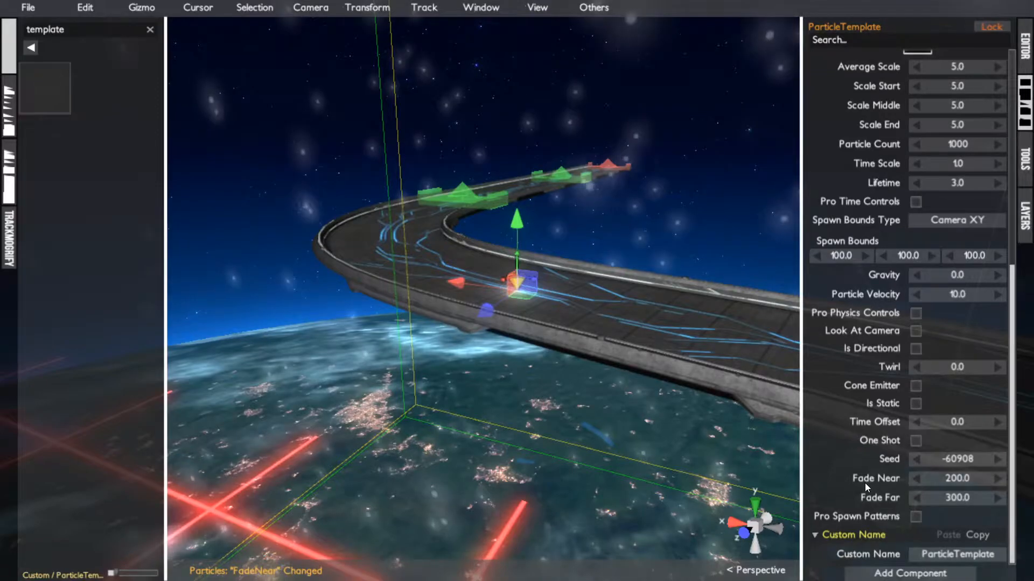
{"action": "mouse_move", "coordinate": [873, 500]}
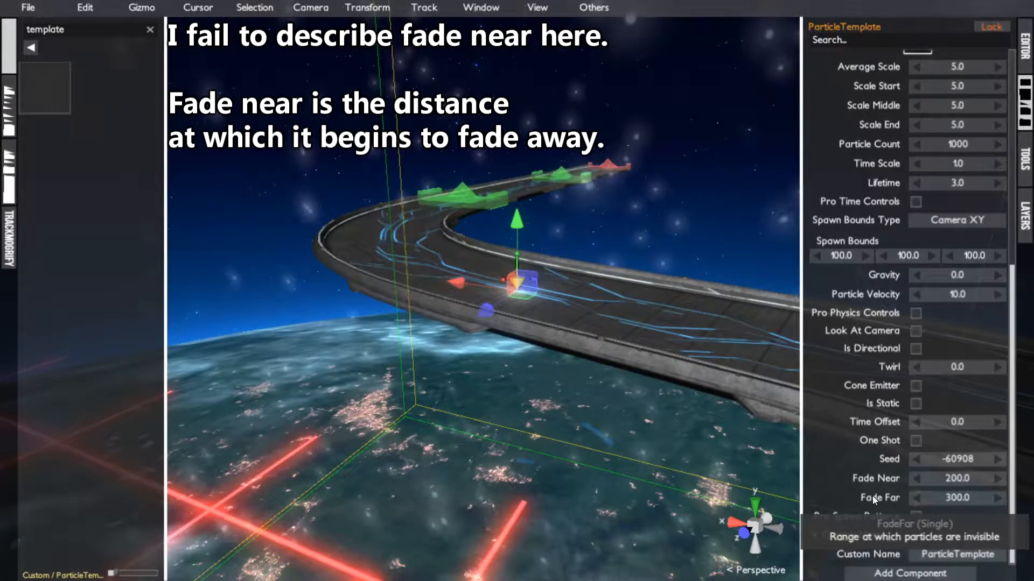
- Set the ParticleTemplate's Spawn Bounds Type to Camera XYZ and view the particles from several angles around the track
{"action": "left_click", "coordinate": [925, 224]}
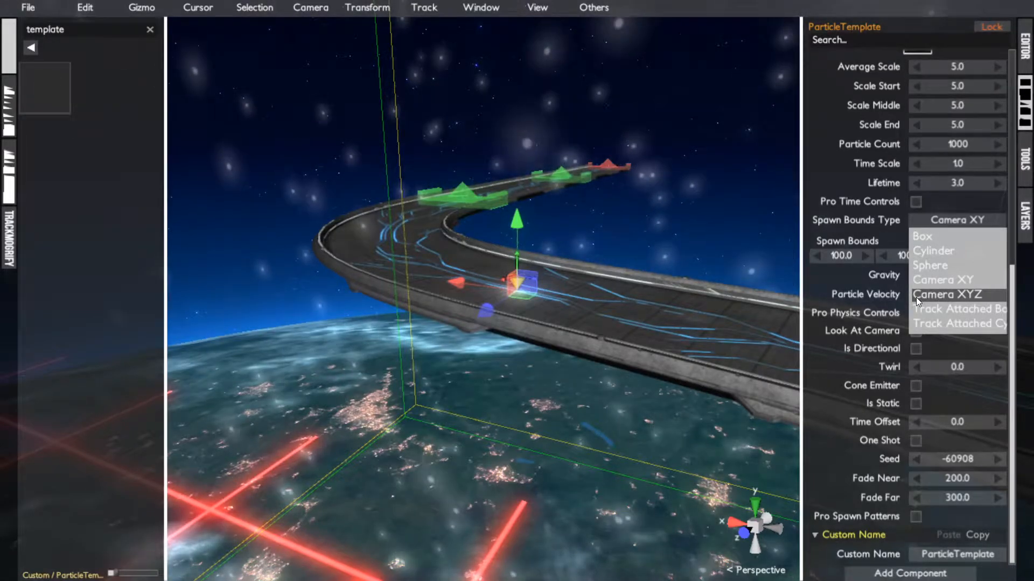
{"action": "left_click", "coordinate": [817, 302]}
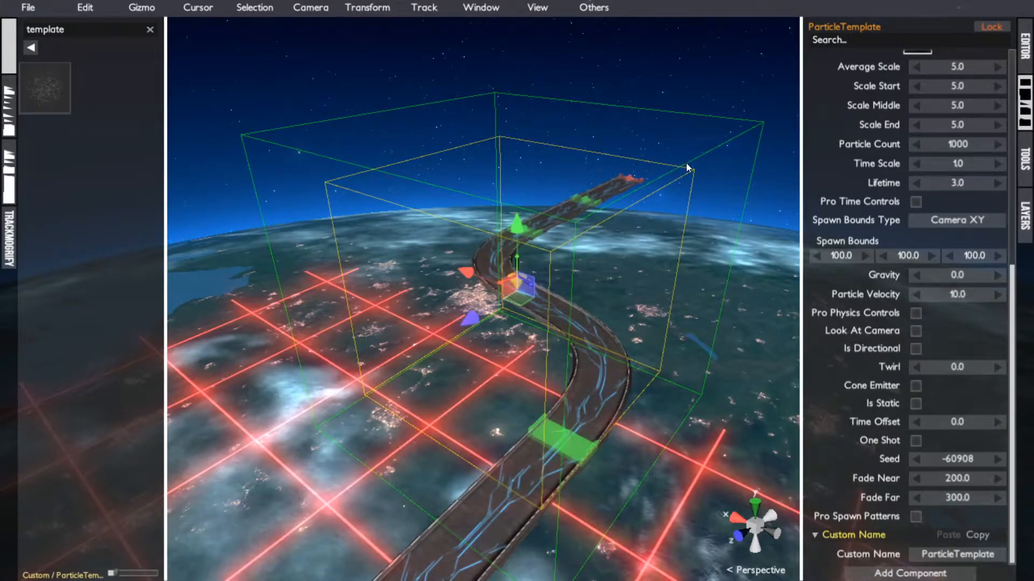
{"action": "scroll", "coordinate": [684, 177], "scroll_direction": "down", "scroll_amount": 1}
{"action": "scroll", "coordinate": [700, 155], "scroll_direction": "up", "scroll_amount": 4}
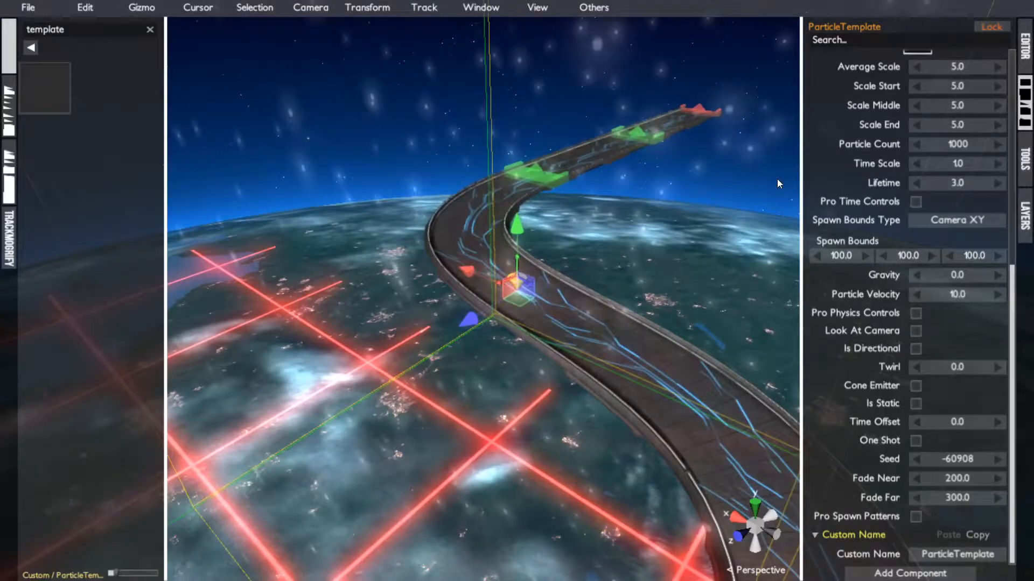
{"action": "left_click", "coordinate": [929, 220]}
{"action": "left_click", "coordinate": [921, 292]}
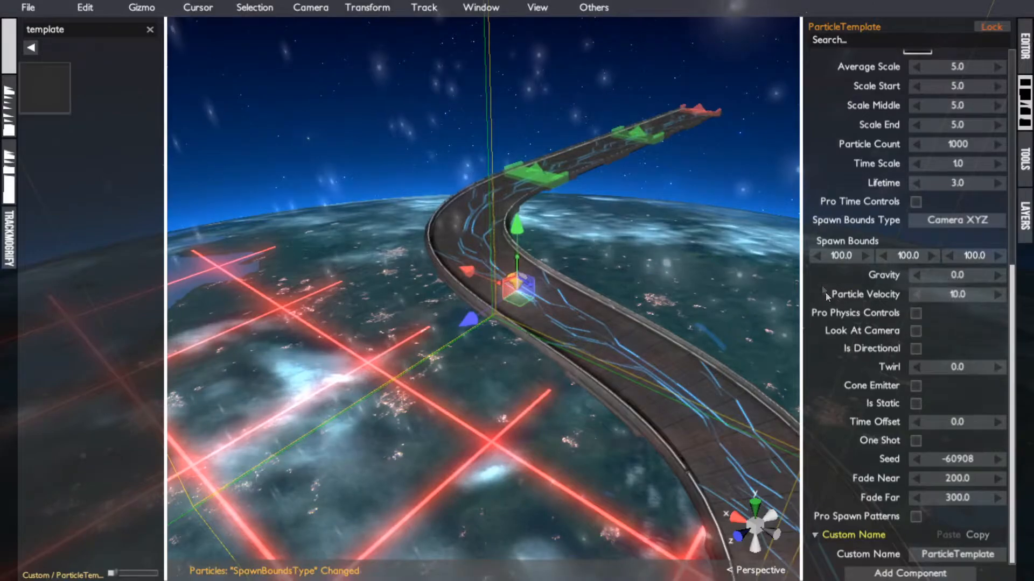
{"action": "left_click_drag", "start_coordinate": [765, 231], "coordinate": [694, 223], "text": "alt"}
{"action": "left_click_drag", "start_coordinate": [682, 259], "coordinate": [754, 220], "text": "alt"}
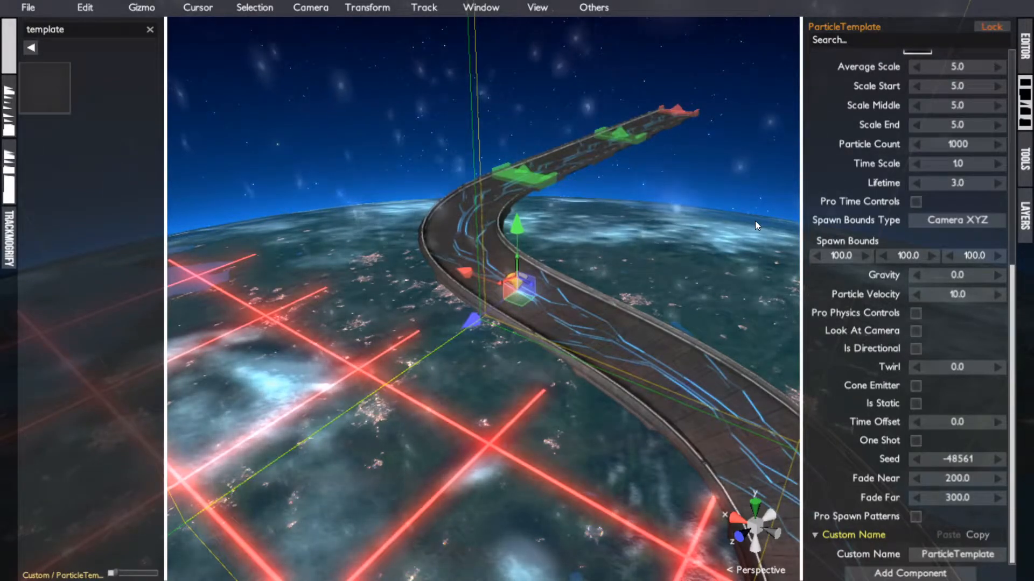
- Review the available Spawn Bounds Type options, widening the properties area enough to read the full names of the track-attached ones
{"action": "left_click", "coordinate": [938, 224]}
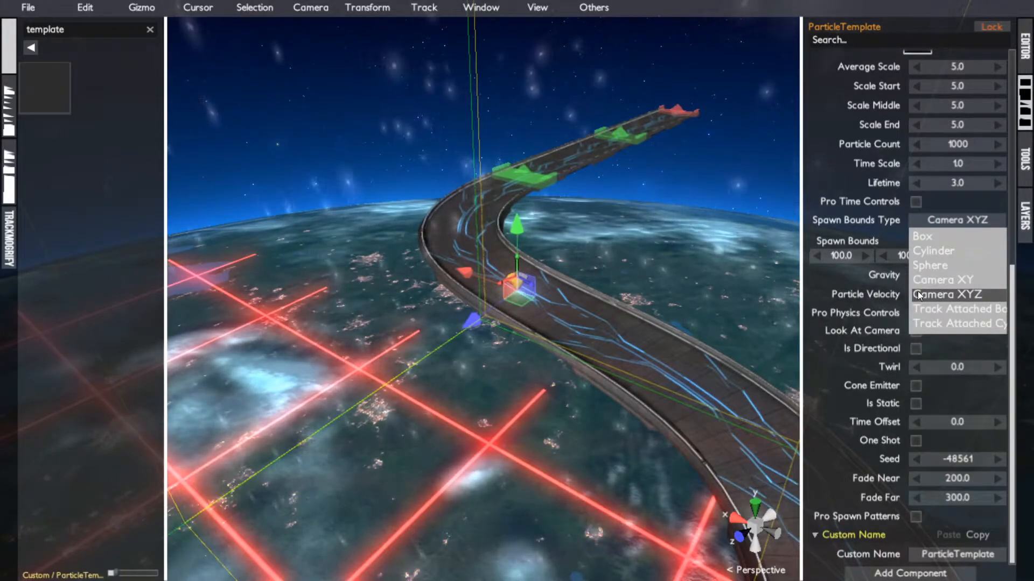
{"action": "left_click", "coordinate": [851, 231]}
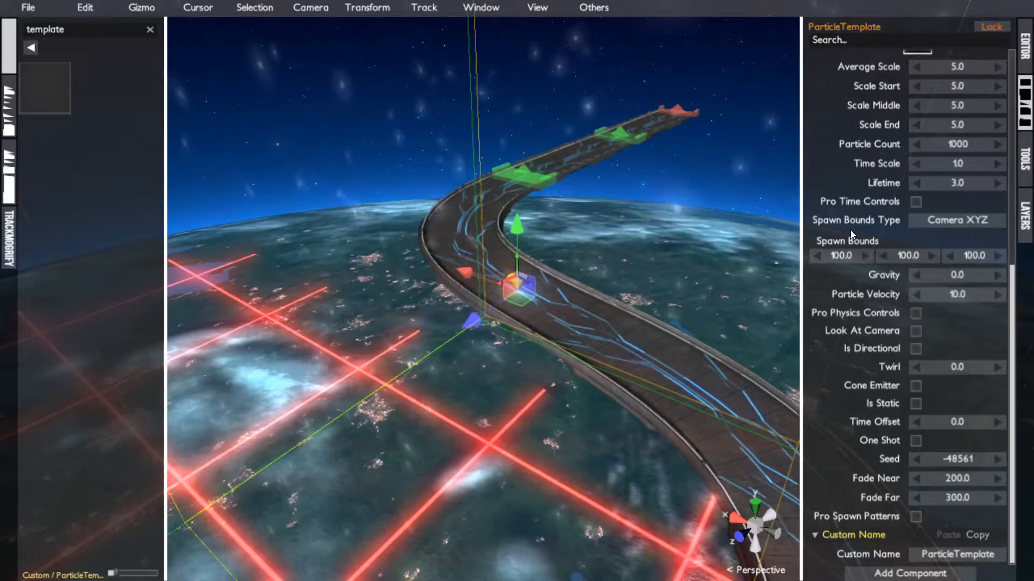
{"action": "right_click_drag", "start_coordinate": [710, 247], "coordinate": [631, 248]}
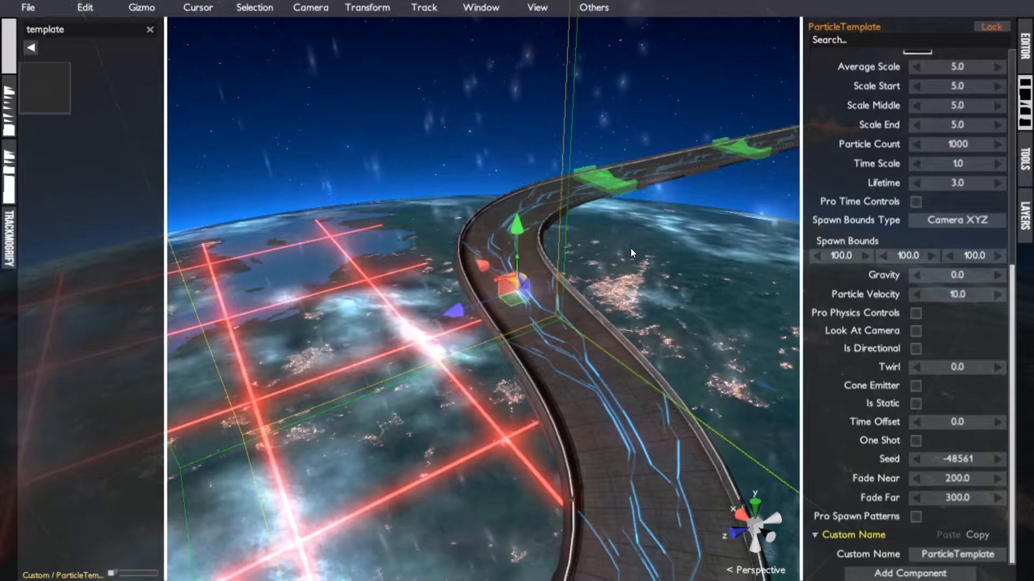
{"action": "left_click", "coordinate": [909, 221]}
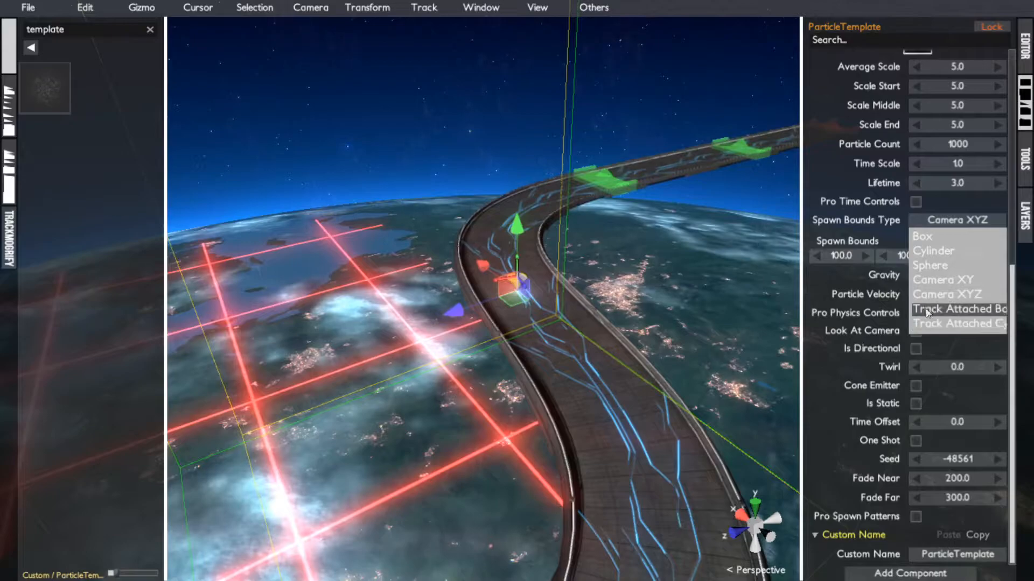
{"action": "left_click", "coordinate": [803, 237]}
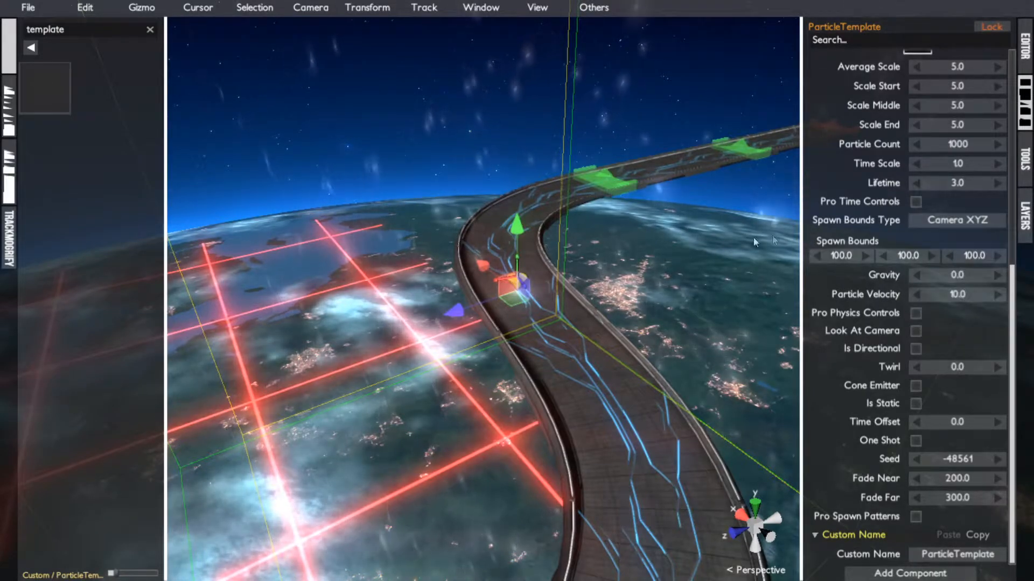
{"action": "left_click_drag", "start_coordinate": [802, 240], "coordinate": [684, 241]}
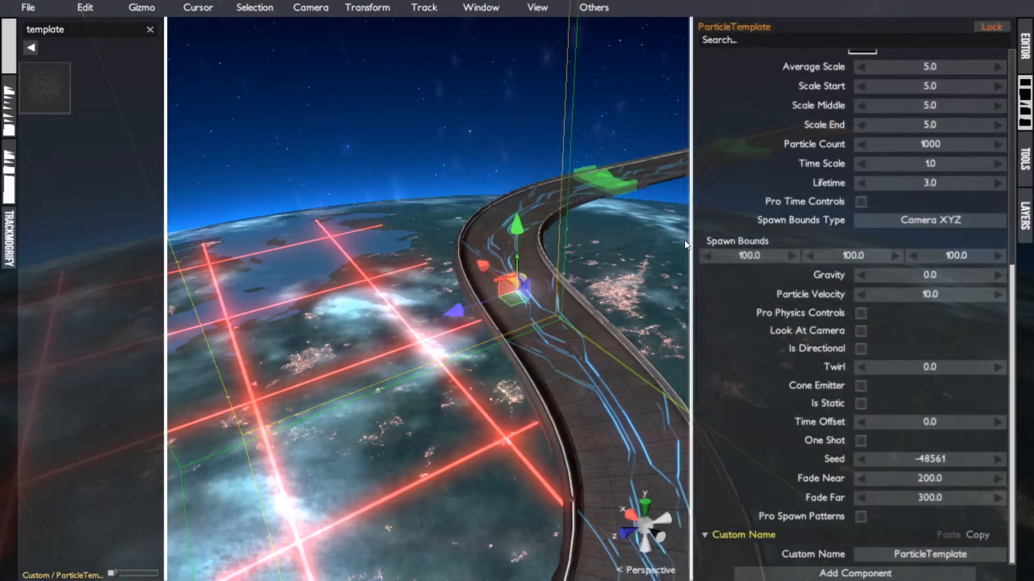
{"action": "left_click", "coordinate": [976, 221]}
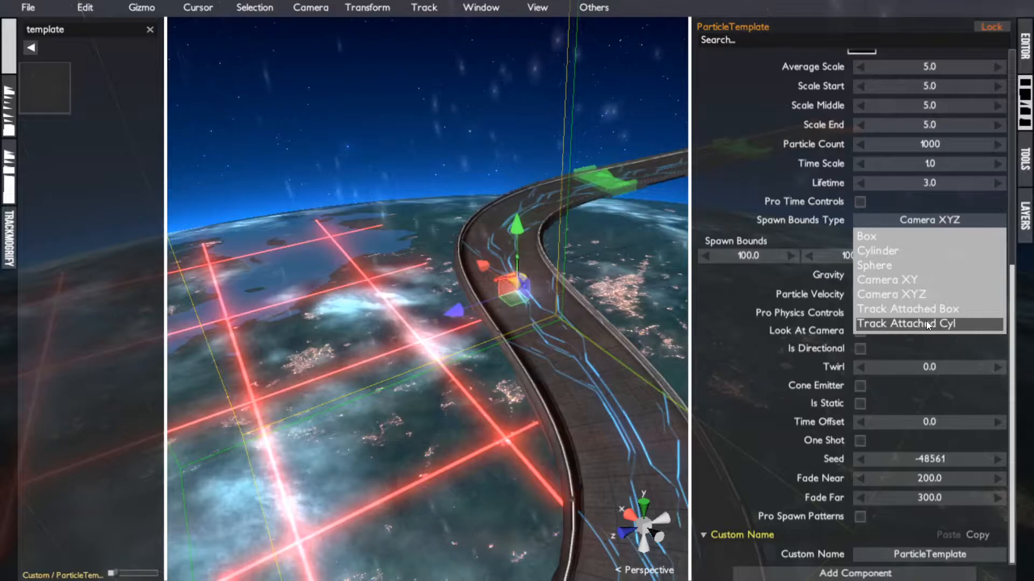
{"action": "left_click", "coordinate": [773, 224]}
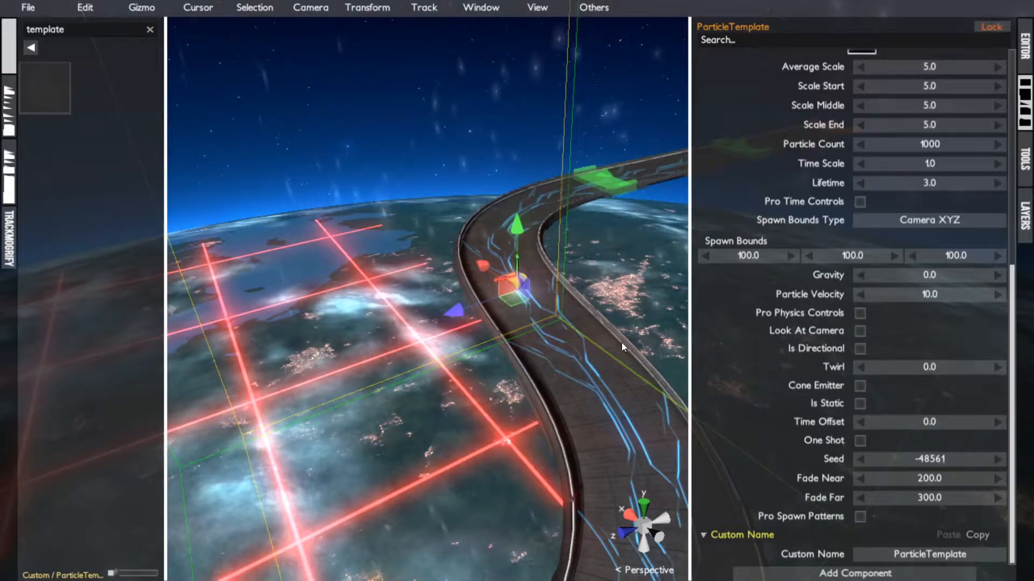
- Attach the ParticleTemplate to the curved EmpireSplineRoad segment beneath it
{"action": "left_click", "coordinate": [578, 369]}
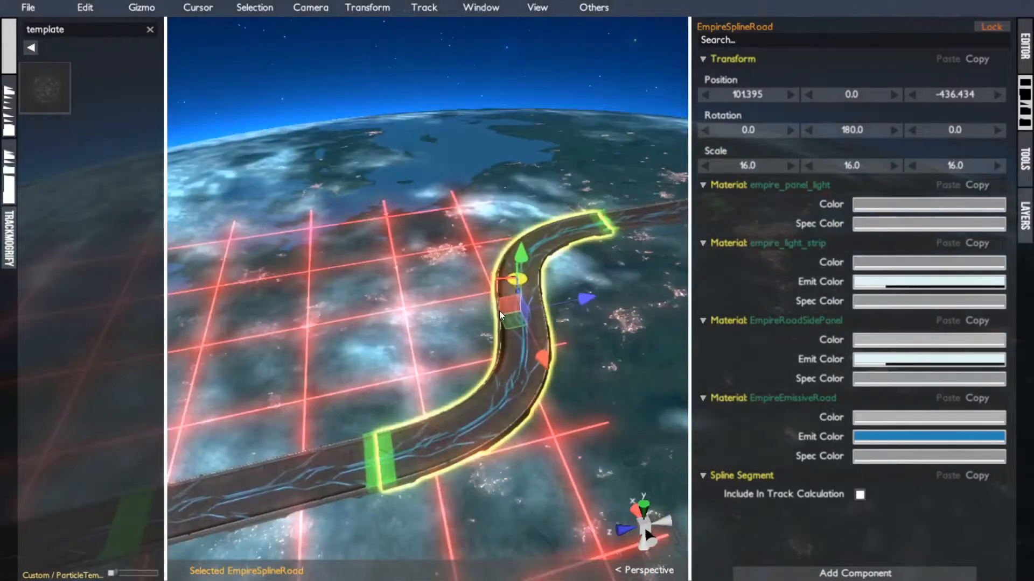
{"action": "left_click", "coordinate": [517, 292]}
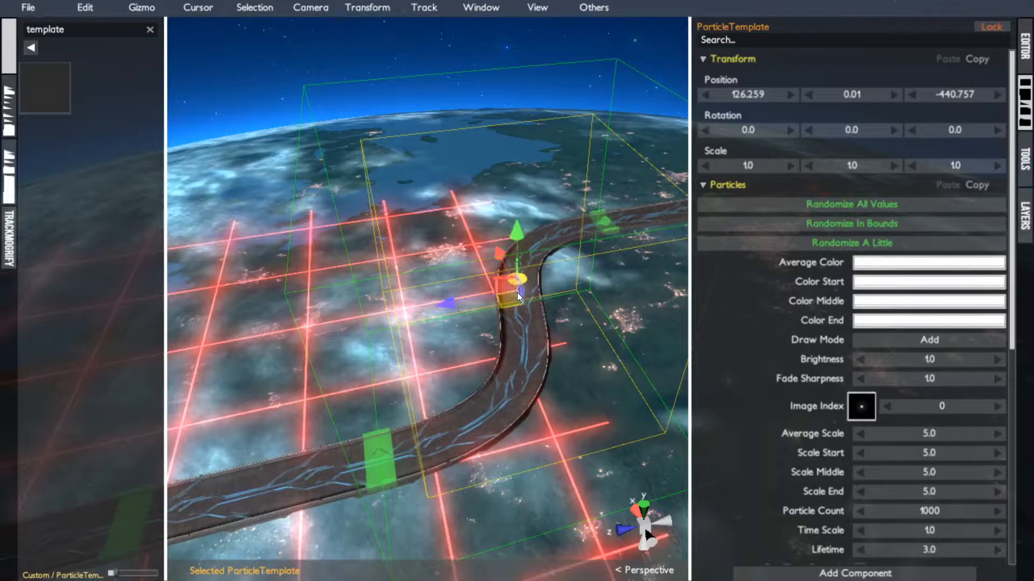
{"action": "key", "text": "a"}
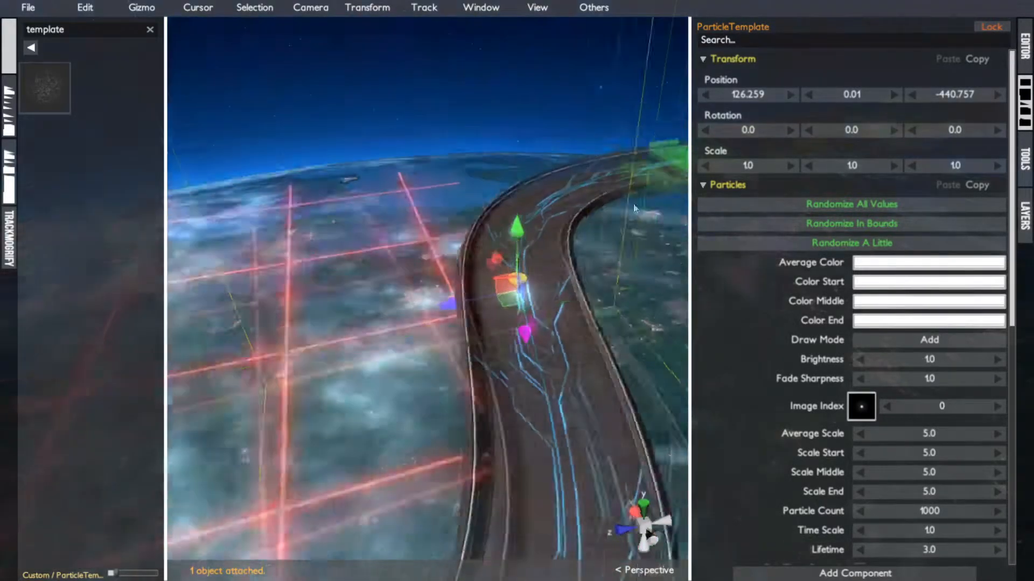
- Set the Spawn Bounds Type to Track Attached Box, inspect the bounds from above, and narrow the properties area again
{"action": "scroll", "coordinate": [853, 401], "scroll_direction": "down", "scroll_amount": 10}
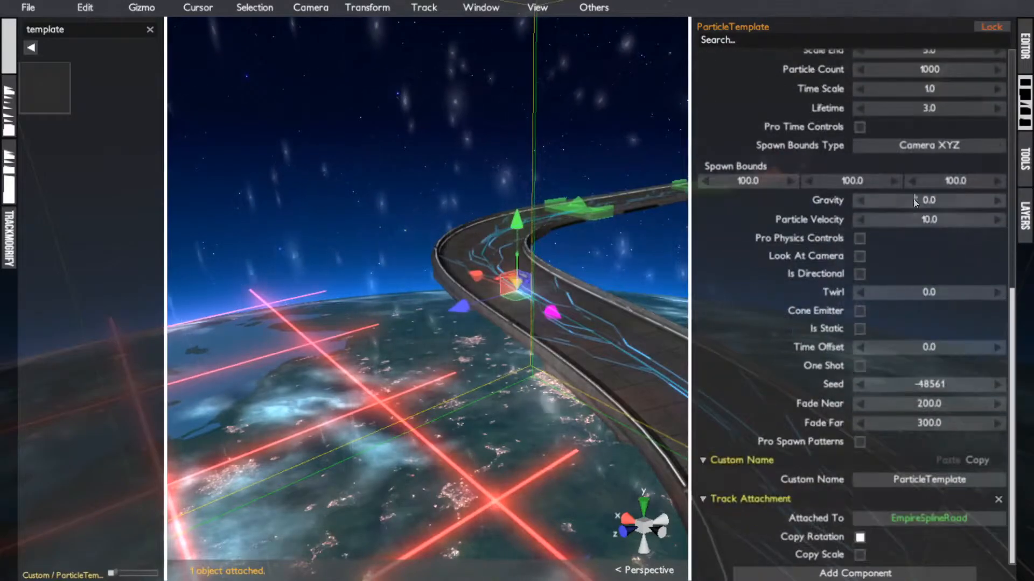
{"action": "left_click", "coordinate": [907, 142]}
{"action": "left_click", "coordinate": [886, 236]}
{"action": "left_click_drag", "start_coordinate": [581, 342], "coordinate": [672, 480], "text": "alt"}
{"action": "scroll", "coordinate": [641, 351], "scroll_direction": "down", "scroll_amount": 3}
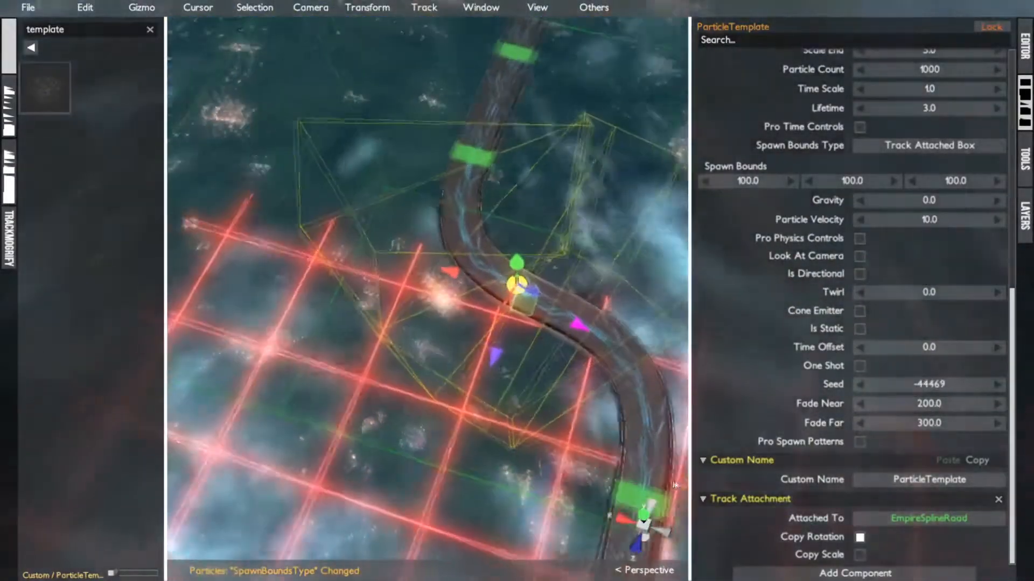
{"action": "left_click_drag", "start_coordinate": [522, 290], "coordinate": [662, 322], "text": "alt"}
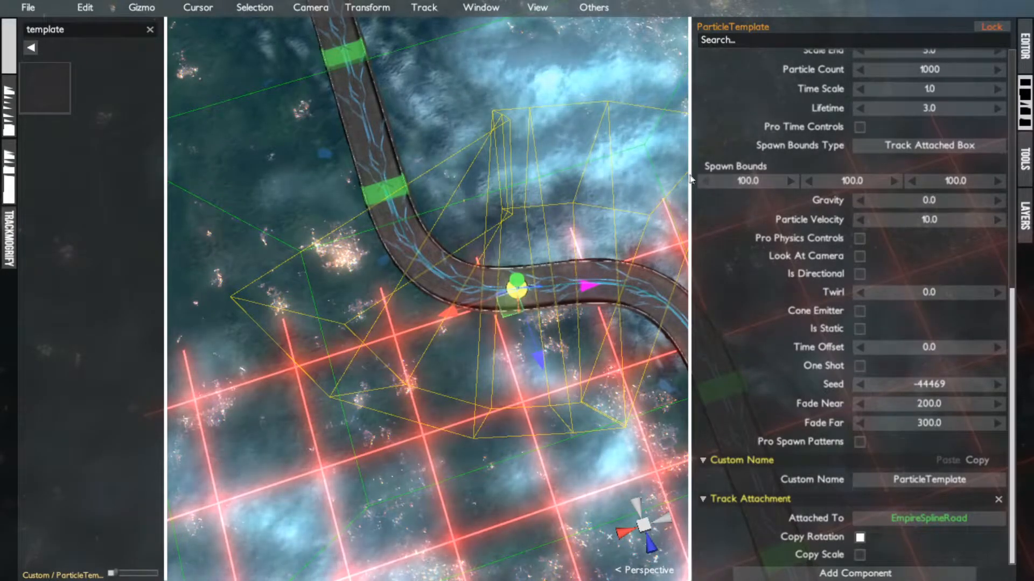
{"action": "left_click_drag", "start_coordinate": [693, 181], "coordinate": [792, 176]}
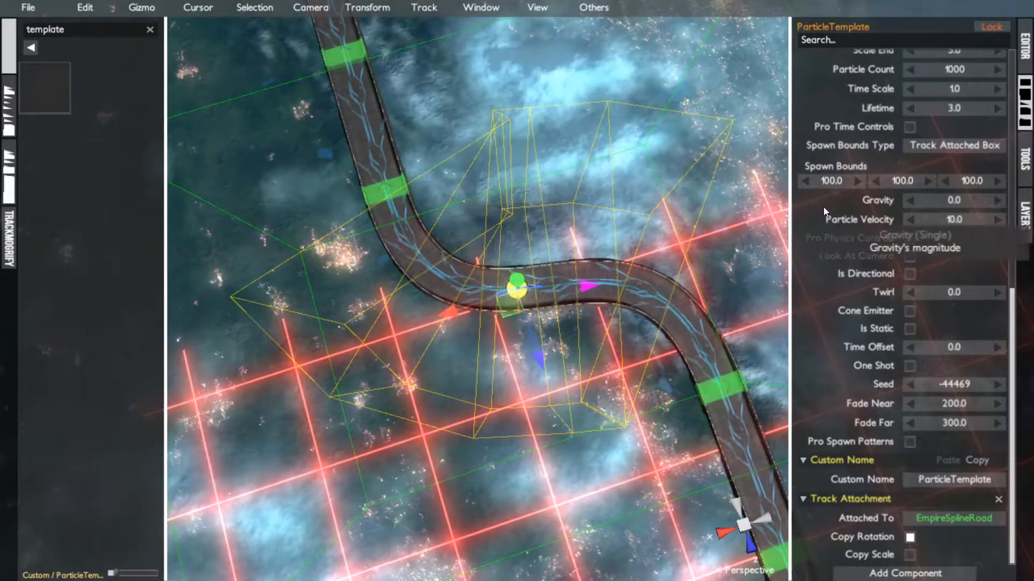
- Raise the third Spawn Bounds value through 200, 300 and 400 to 500 and view the stretched box along the whole track
{"action": "left_click", "coordinate": [982, 183]}
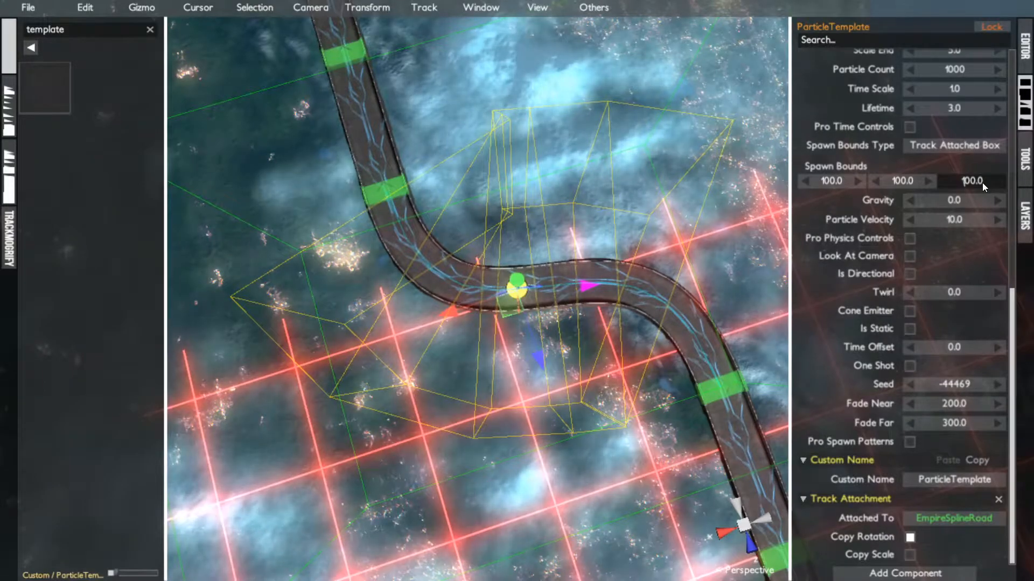
{"action": "key", "text": "BackSpace"}
{"action": "type", "text": "2"}
{"action": "key", "text": "BackSpace"}
{"action": "type", "text": "3"}
{"action": "key", "text": "BackSpace"}
{"action": "type", "text": "4"}
{"action": "key", "text": "BackSpace"}
{"action": "type", "text": "5"}
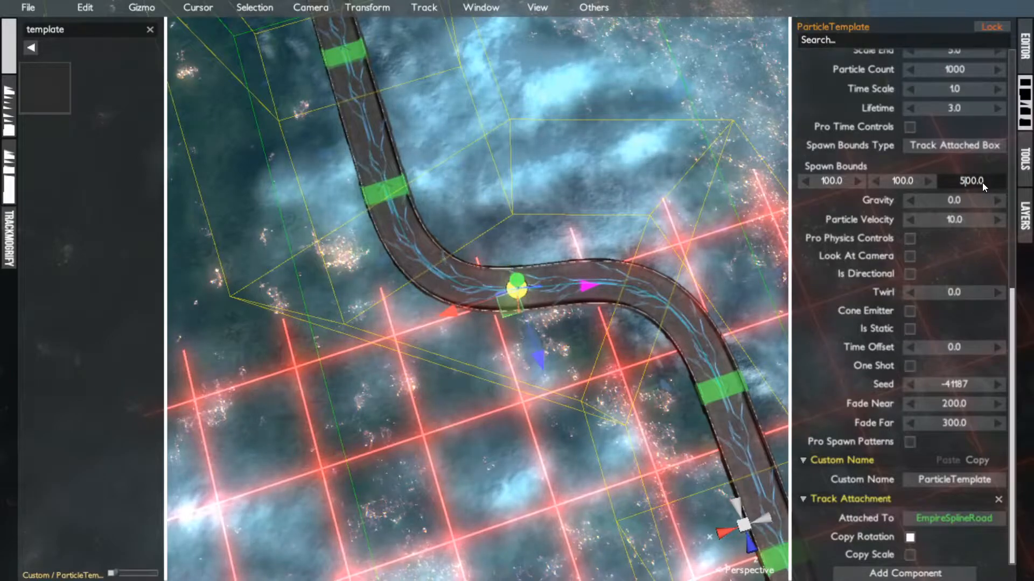
{"action": "left_click", "coordinate": [972, 168]}
{"action": "left_click_drag", "start_coordinate": [673, 240], "coordinate": [654, 358], "text": "alt"}
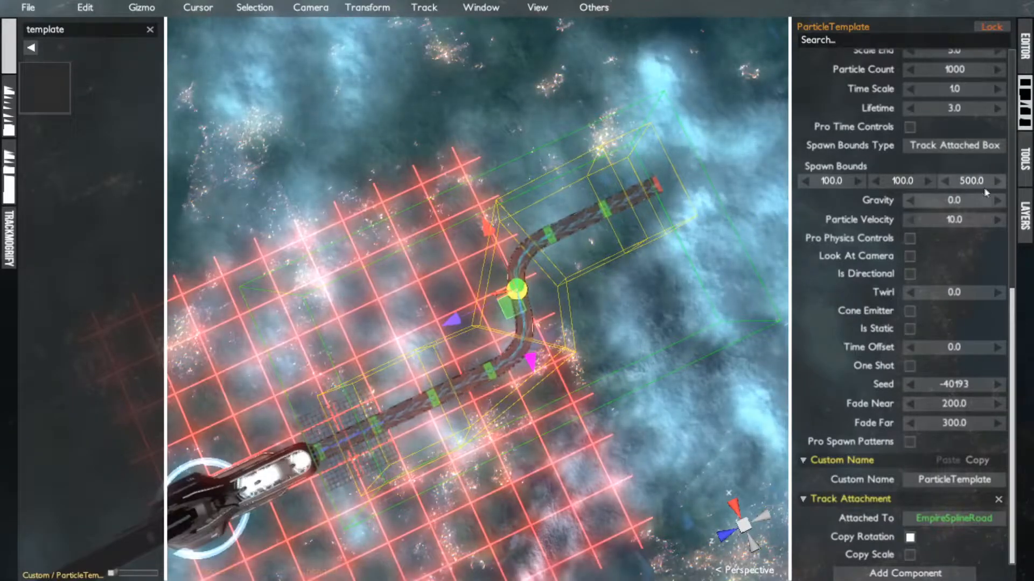
- Restore the third Spawn Bounds value to 100, place the cursor on the road at the particle object, and inspect the track close up
{"action": "left_click", "coordinate": [970, 183]}
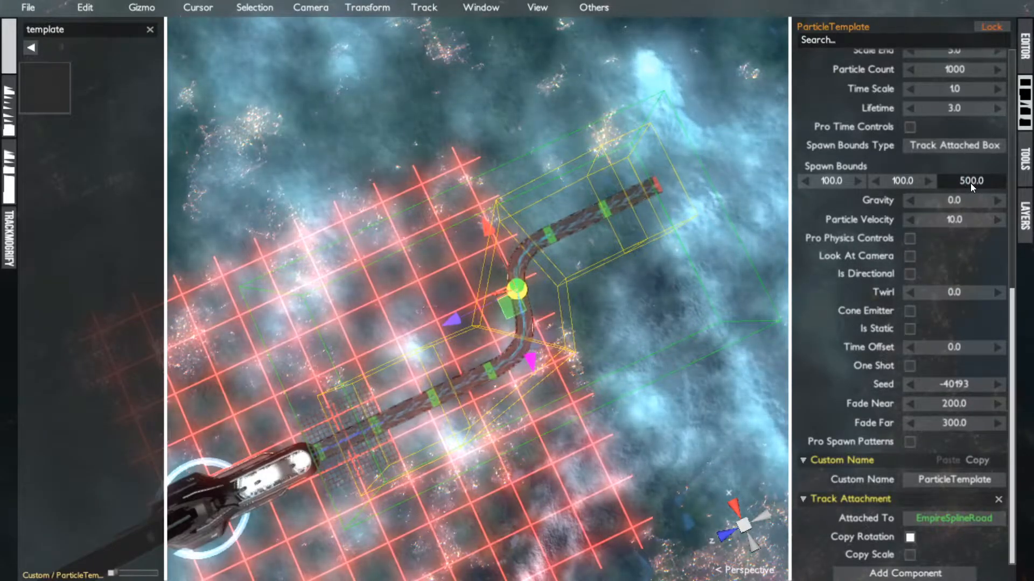
{"action": "key", "text": "BackSpace"}
{"action": "type", "text": "1"}
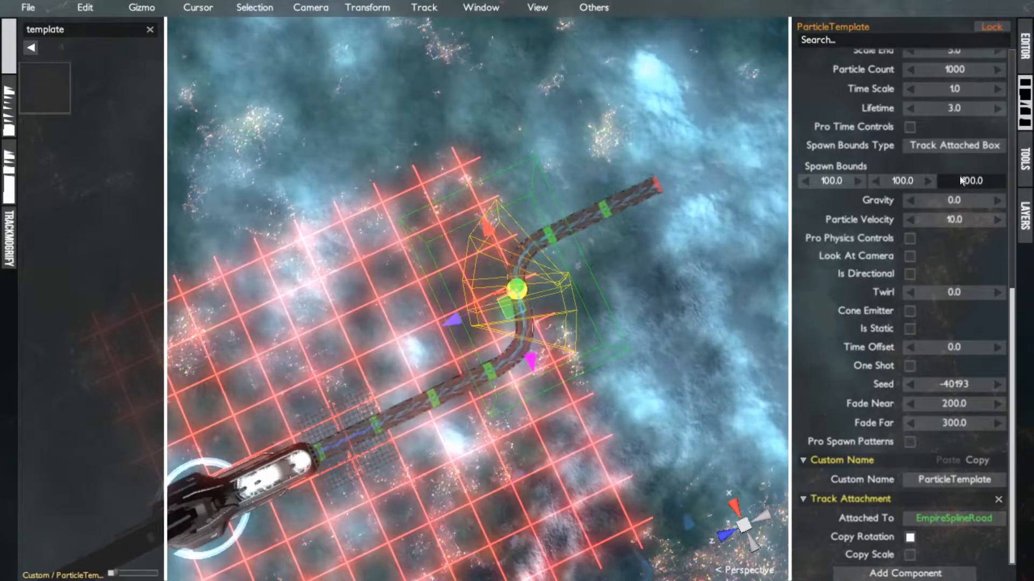
{"action": "key", "text": "Return"}
{"action": "middle_click", "coordinate": [519, 286]}
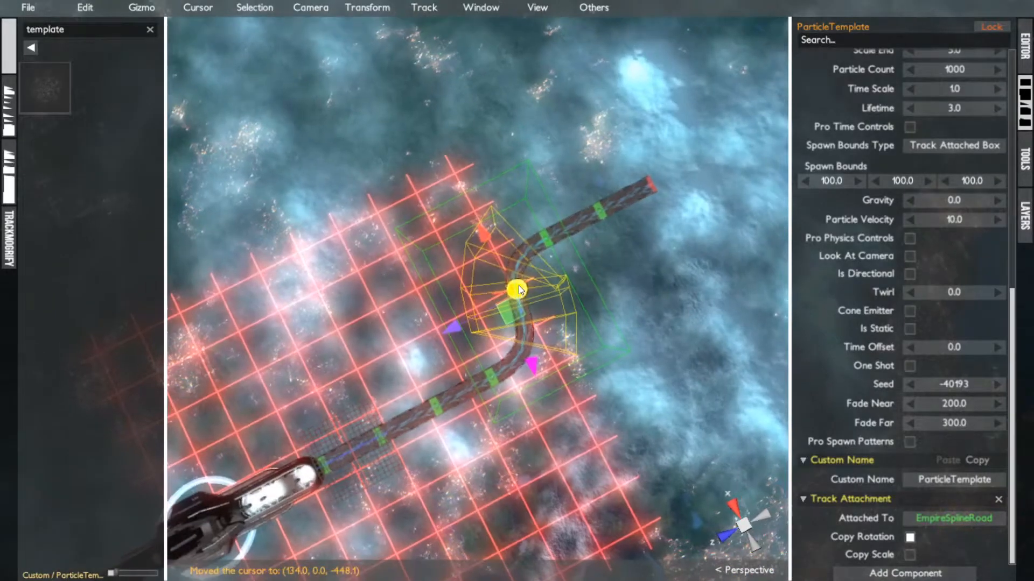
{"action": "scroll", "coordinate": [519, 285], "scroll_direction": "up", "scroll_amount": 5}
{"action": "left_click_drag", "start_coordinate": [519, 286], "coordinate": [678, 15], "text": "alt"}
{"action": "scroll", "coordinate": [659, 84], "scroll_direction": "up", "scroll_amount": 4}
{"action": "left_click_drag", "start_coordinate": [570, 212], "coordinate": [586, 273], "text": "alt"}
{"action": "scroll", "coordinate": [586, 273], "scroll_direction": "down", "scroll_amount": 4}
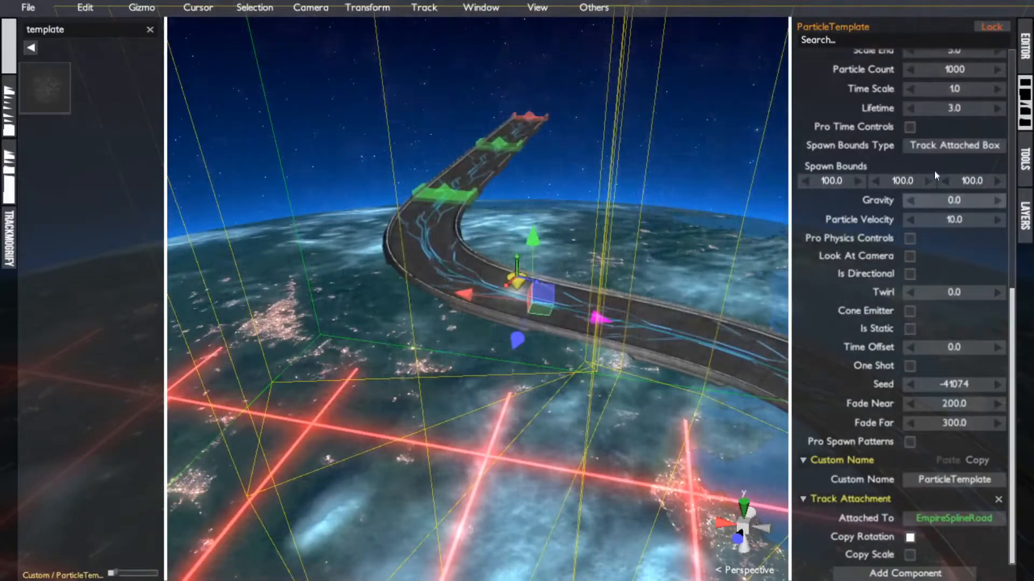
- Switch the Spawn Bounds Type to Track Attached Cyl and look along the track at the particles
{"action": "left_click", "coordinate": [935, 151]}
{"action": "left_click", "coordinate": [919, 248]}
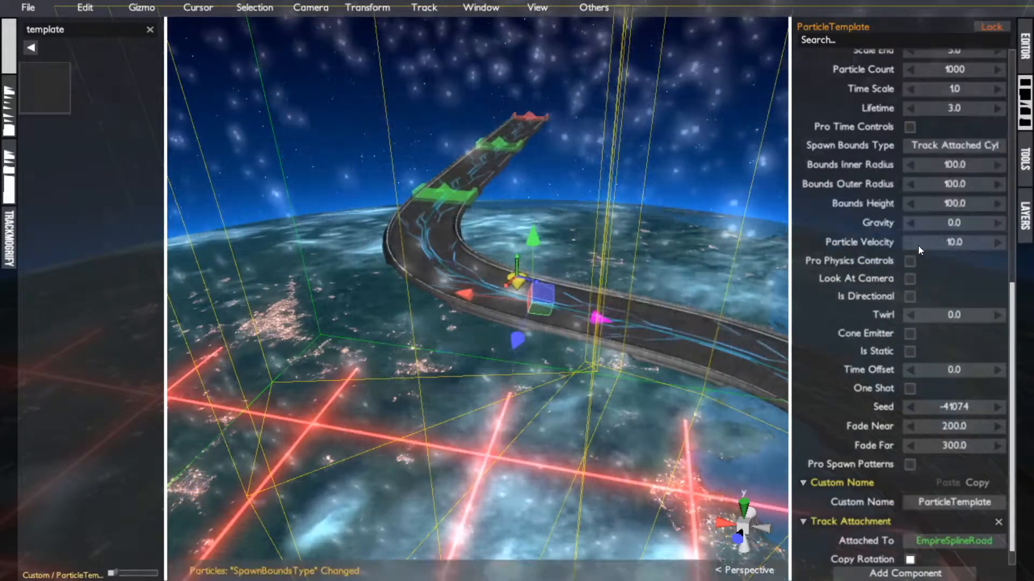
{"action": "scroll", "coordinate": [575, 340], "scroll_direction": "up", "scroll_amount": 3}
{"action": "scroll", "coordinate": [582, 336], "scroll_direction": "up", "scroll_amount": 3}
{"action": "left_click_drag", "start_coordinate": [581, 336], "coordinate": [436, 291], "text": "alt"}
{"action": "scroll", "coordinate": [483, 315], "scroll_direction": "up", "scroll_amount": 2}
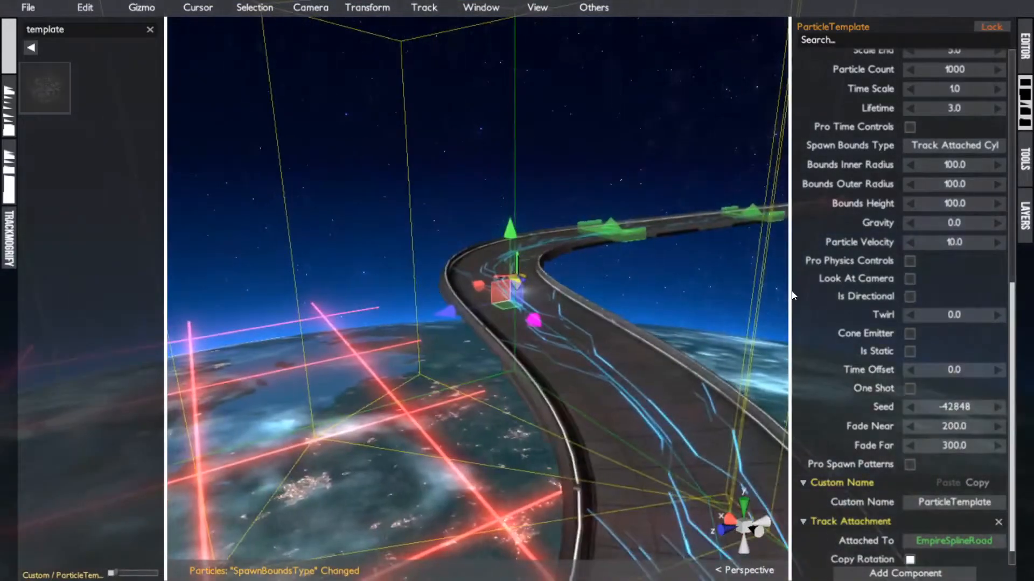
- Try a Bounds Inner Radius of 50 on the track-attached cylinder and examine the particles from low and high angles
{"action": "left_click", "coordinate": [932, 162]}
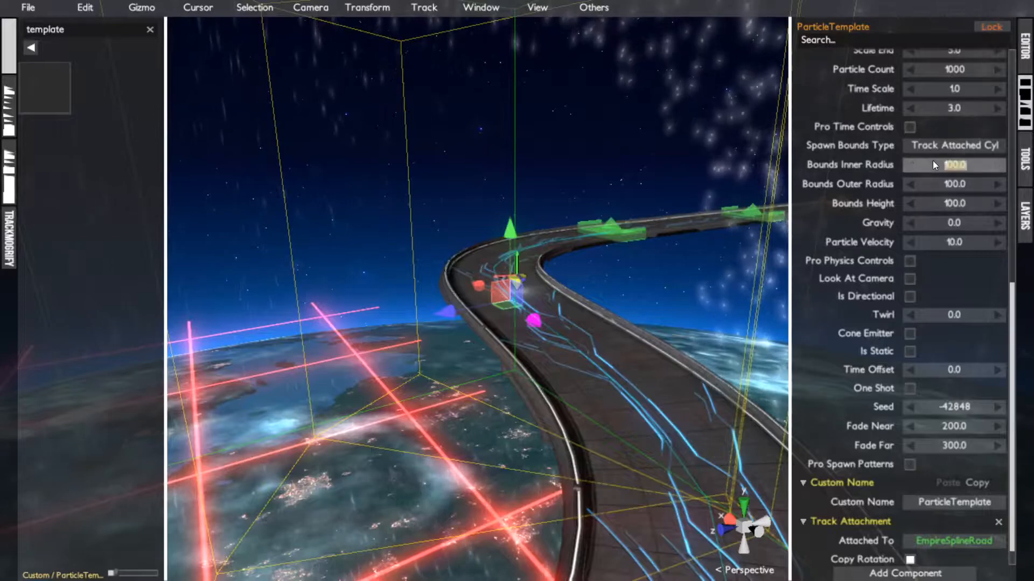
{"action": "type", "text": "50"}
{"action": "left_click", "coordinate": [852, 189]}
{"action": "left_click_drag", "start_coordinate": [635, 231], "coordinate": [506, 256], "text": "alt"}
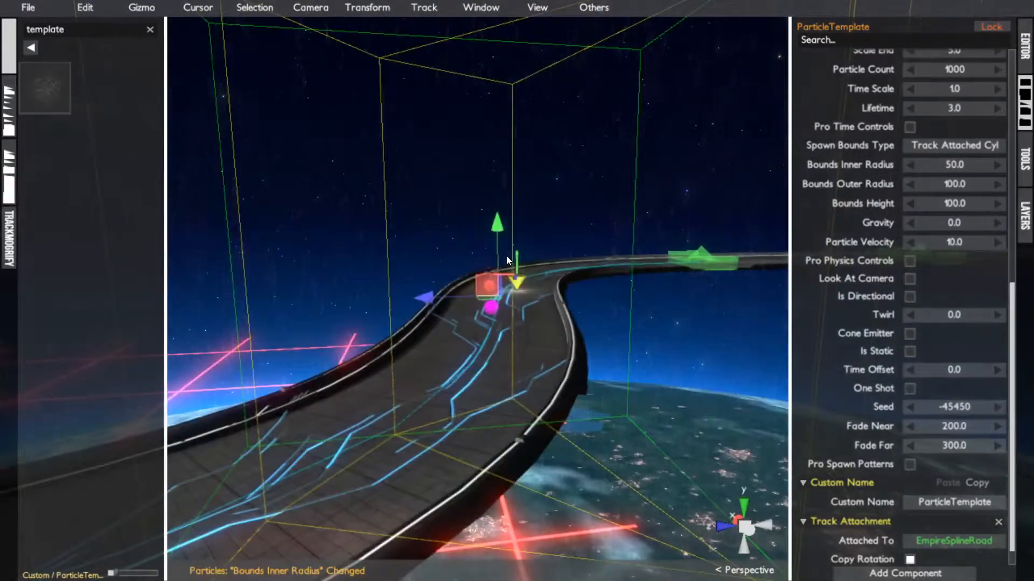
{"action": "left_click_drag", "start_coordinate": [553, 233], "coordinate": [797, 322], "text": "alt"}
{"action": "scroll", "coordinate": [572, 308], "scroll_direction": "down", "scroll_amount": 3}
{"action": "scroll", "coordinate": [573, 321], "scroll_direction": "up", "scroll_amount": 3}
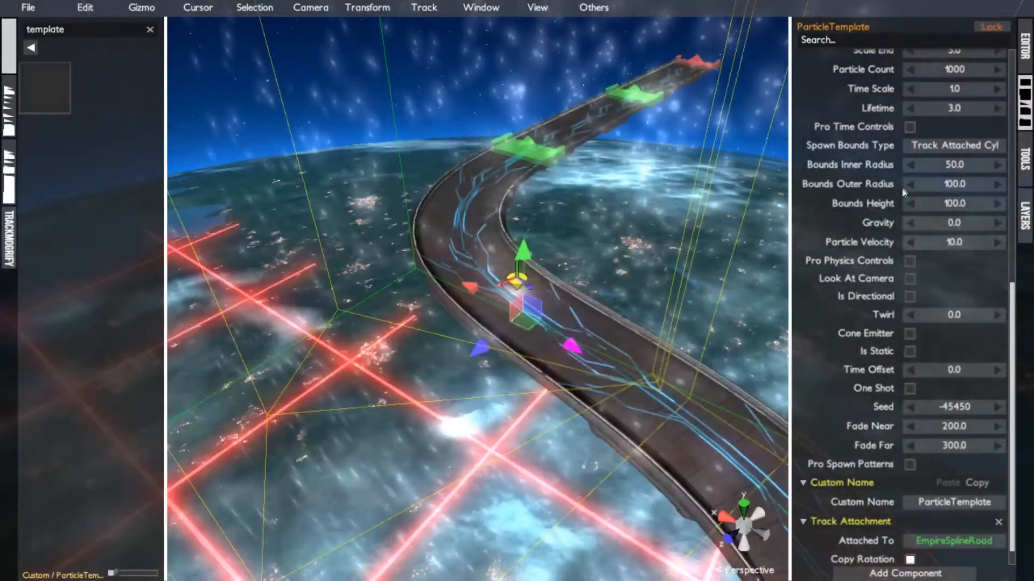
- Restore the Bounds Inner Radius to 100 and set the Spawn Bounds Type to Box
{"action": "left_click", "coordinate": [933, 167]}
{"action": "type", "text": "100"}
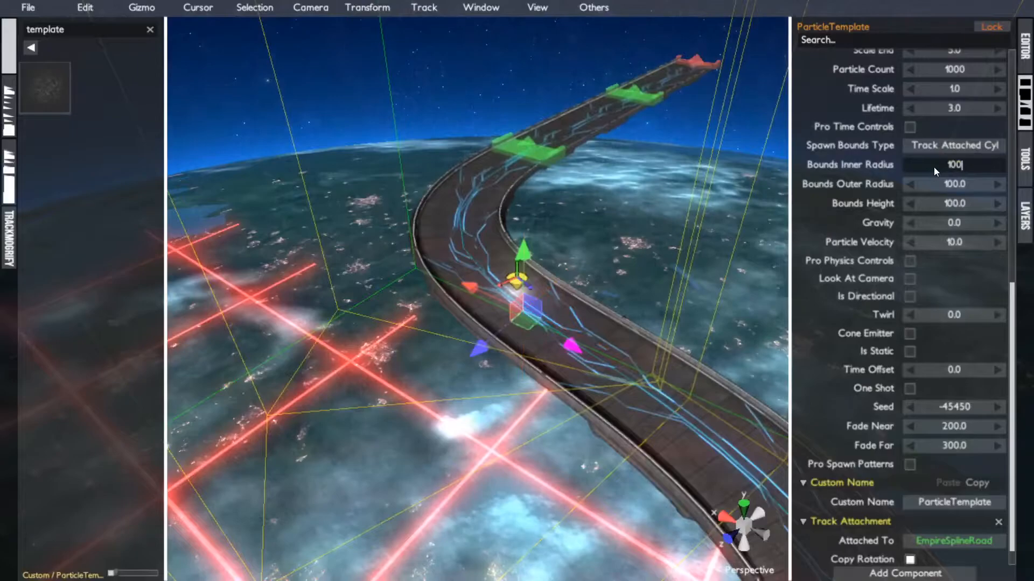
{"action": "key", "text": "Return"}
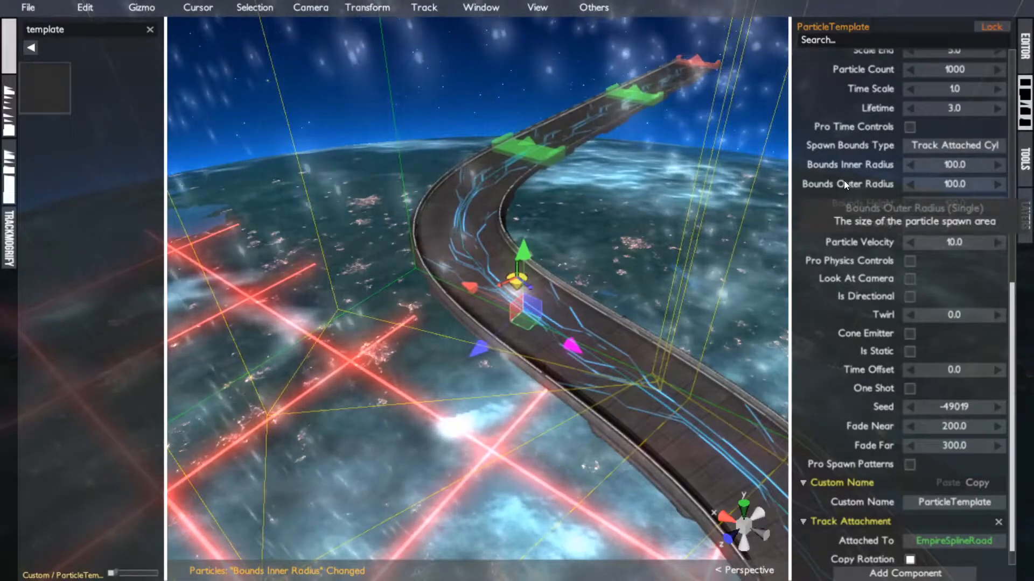
{"action": "left_click", "coordinate": [912, 150]}
{"action": "left_click", "coordinate": [913, 161]}
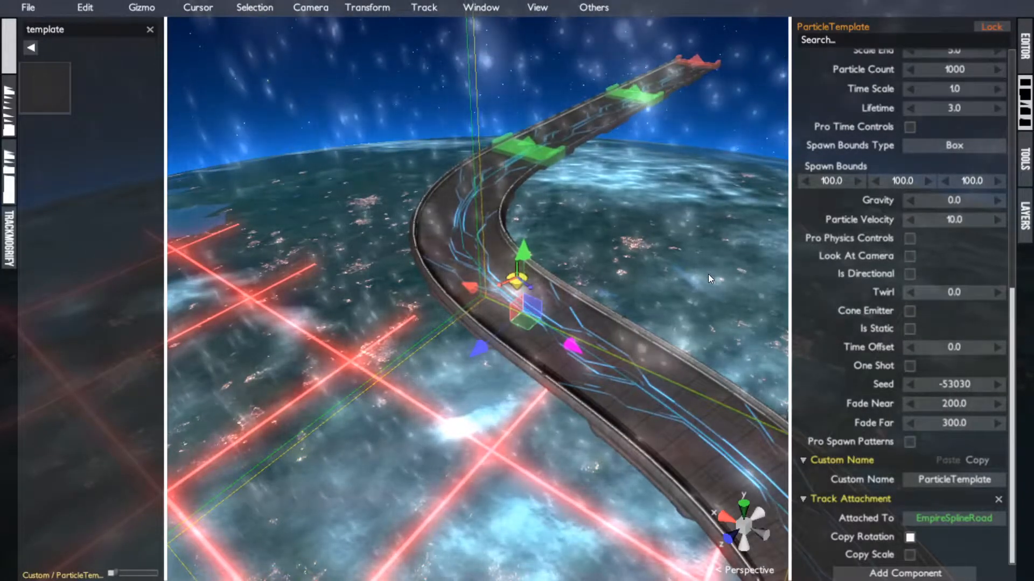
- Detach the particle object from the track
{"action": "key", "text": "shift+a"}
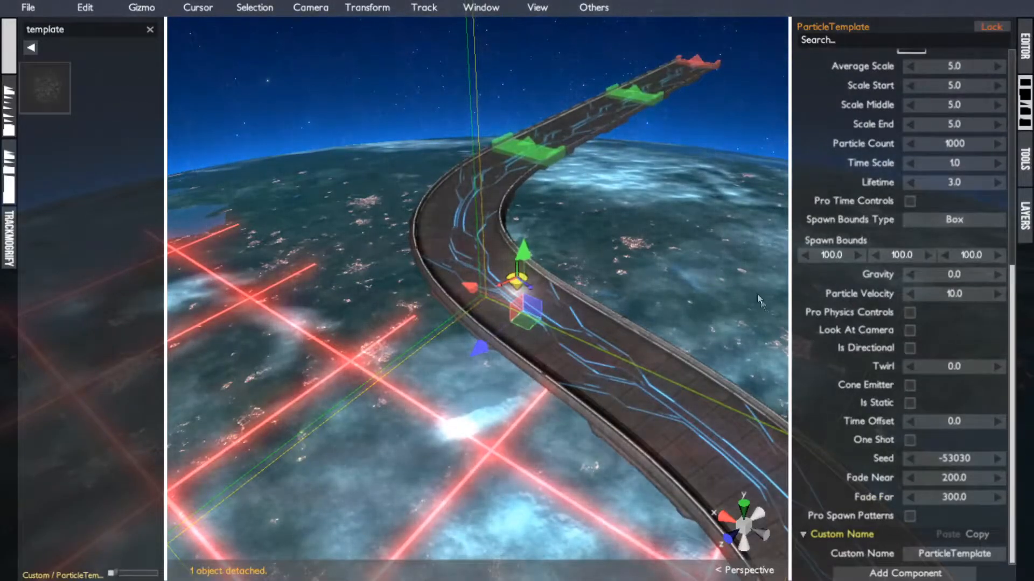
{"action": "scroll", "coordinate": [846, 315], "scroll_direction": "up", "scroll_amount": 2}
{"action": "scroll", "coordinate": [846, 316], "scroll_direction": "up", "scroll_amount": 1}
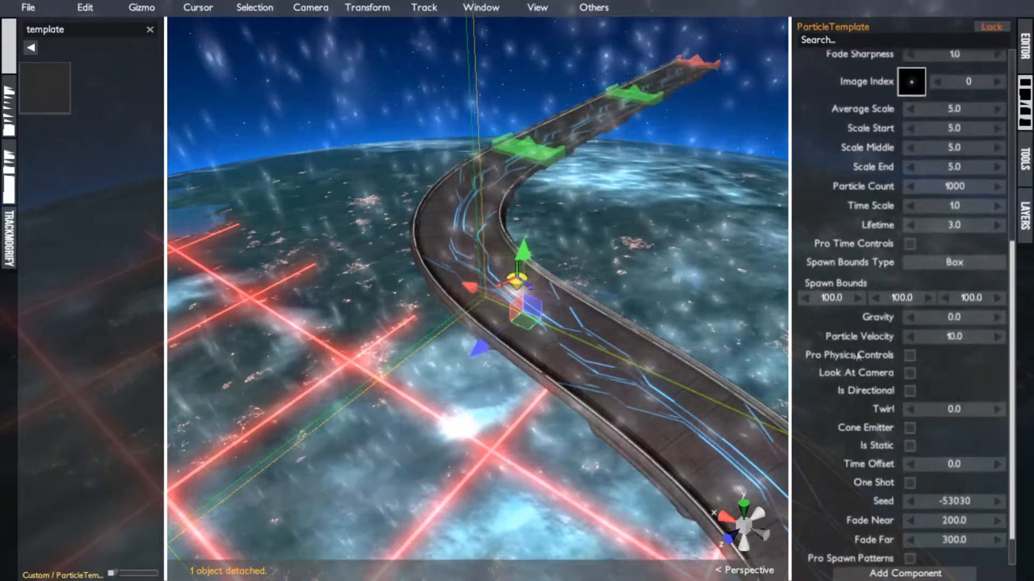
- Try a Particle Velocity of 500, view the effect from a low angle, and restore the velocity to 10
{"action": "left_click", "coordinate": [949, 335]}
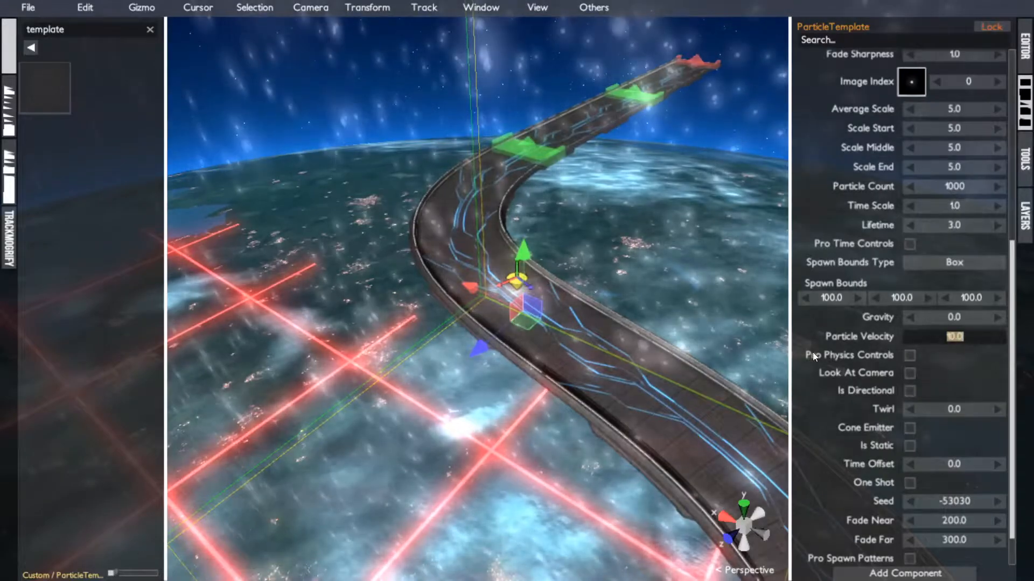
{"action": "type", "text": "500"}
{"action": "key", "text": "Return"}
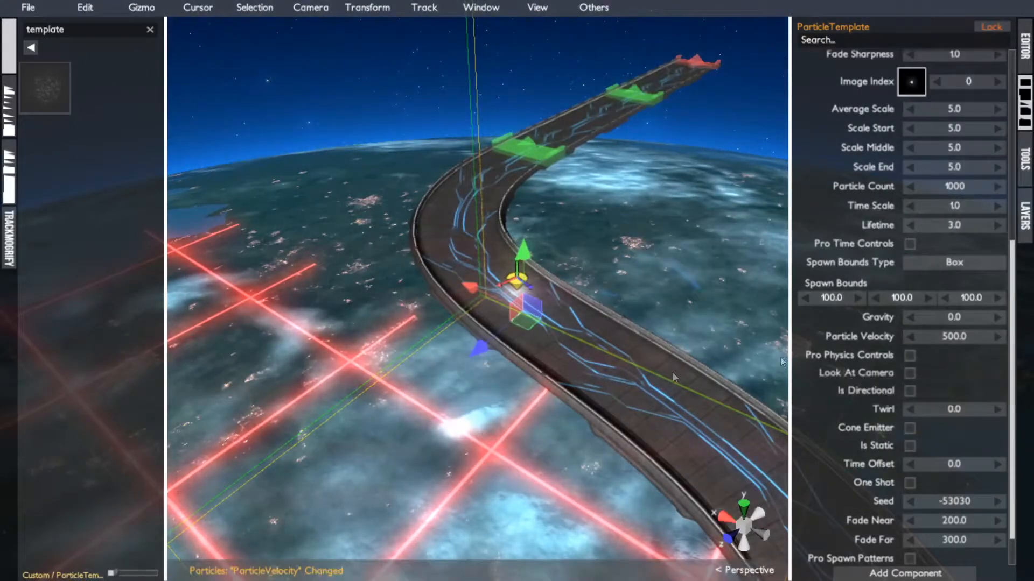
{"action": "left_click_drag", "start_coordinate": [553, 378], "coordinate": [339, 279], "text": "alt"}
{"action": "left_click", "coordinate": [937, 333]}
{"action": "type", "text": "10"}
{"action": "key", "text": "Return"}
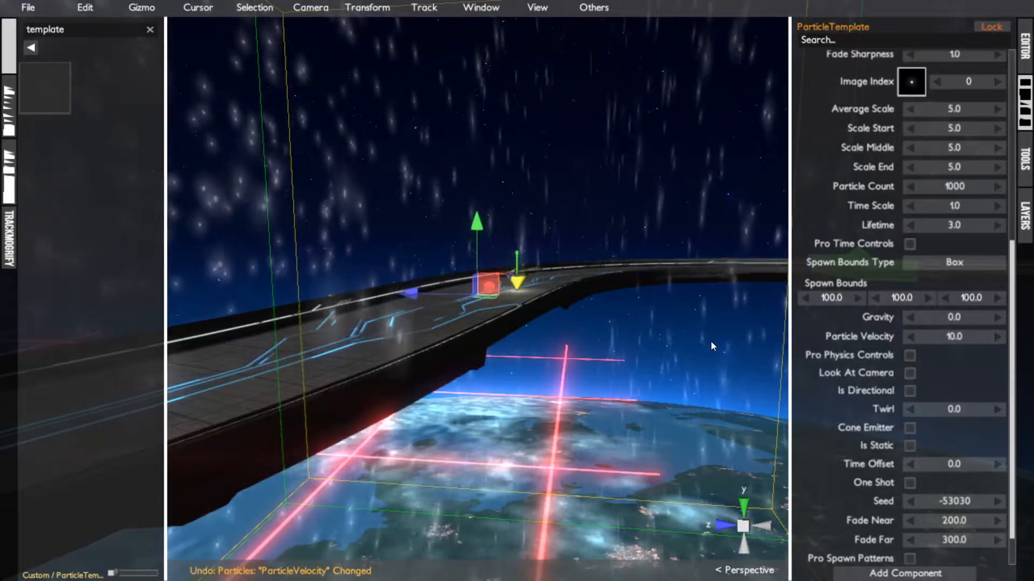
{"action": "left_click_drag", "start_coordinate": [711, 341], "coordinate": [927, 389], "text": "alt"}
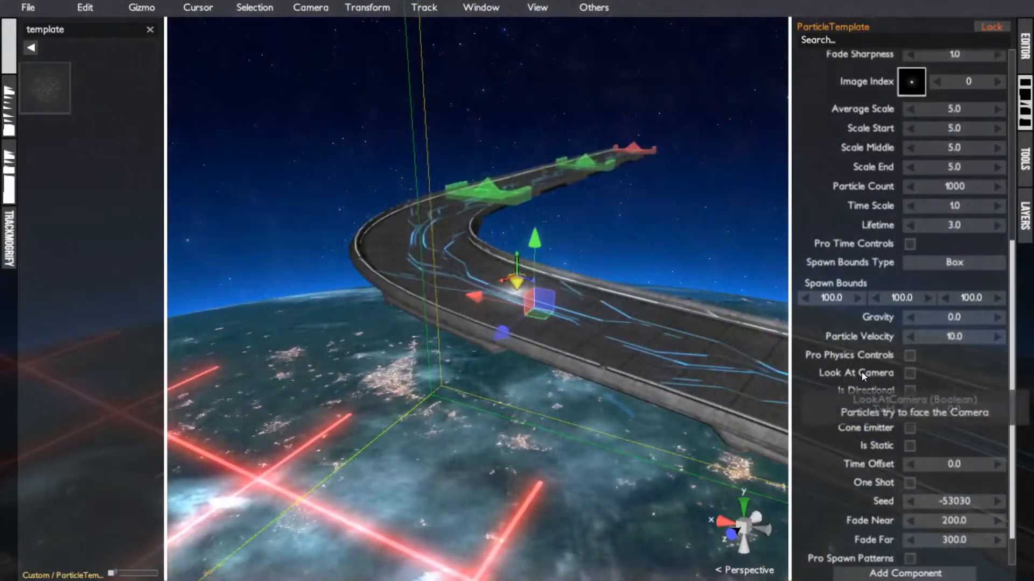
- Turn on Look At Camera, examine the particles from several angles, and turn the option off again
{"action": "left_click_drag", "start_coordinate": [576, 338], "coordinate": [457, 332], "text": "alt"}
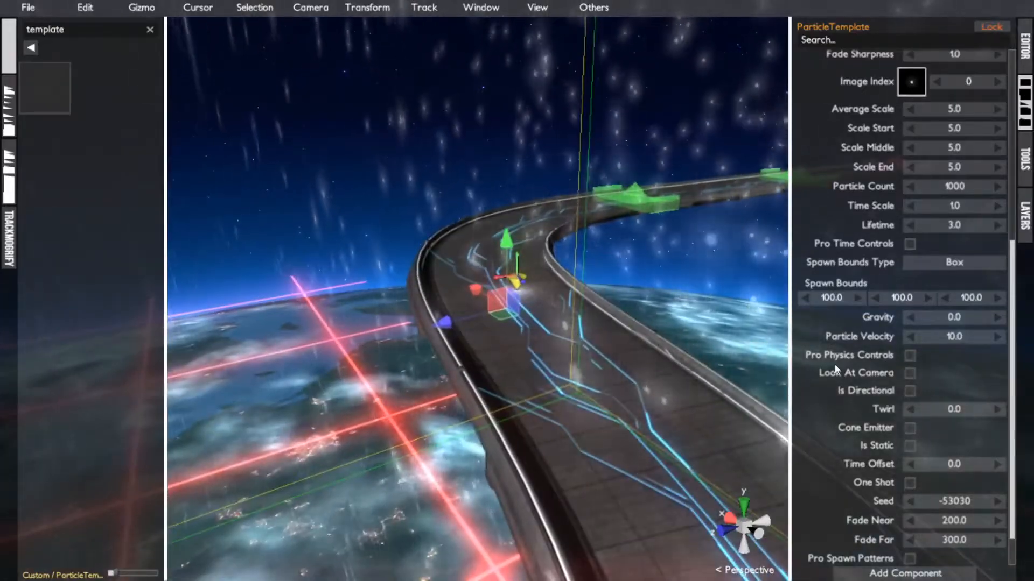
{"action": "left_click", "coordinate": [910, 373]}
{"action": "left_click_drag", "start_coordinate": [743, 364], "coordinate": [967, 367], "text": "alt"}
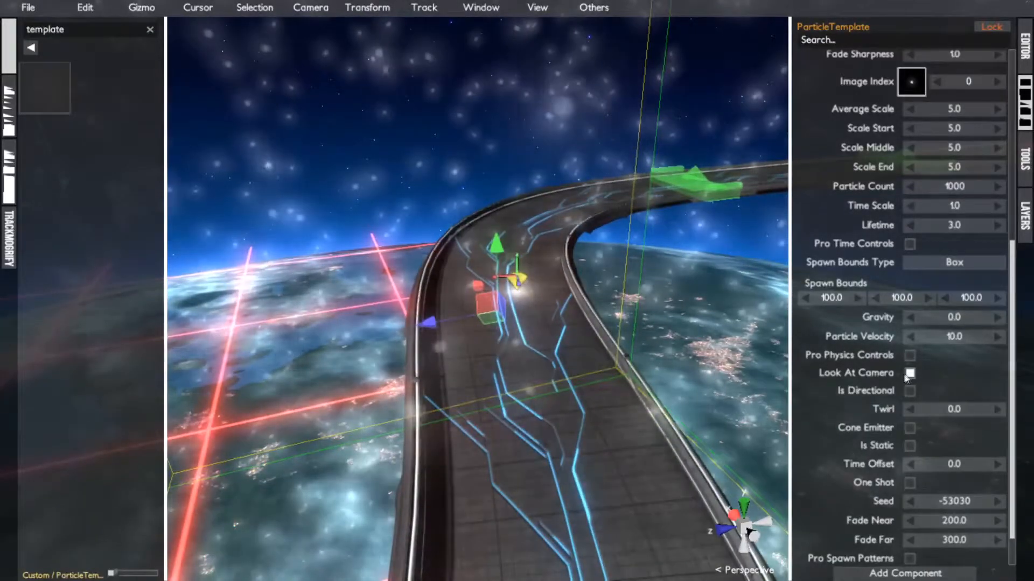
{"action": "left_click", "coordinate": [910, 373]}
{"action": "left_click_drag", "start_coordinate": [741, 351], "coordinate": [674, 292], "text": "alt"}
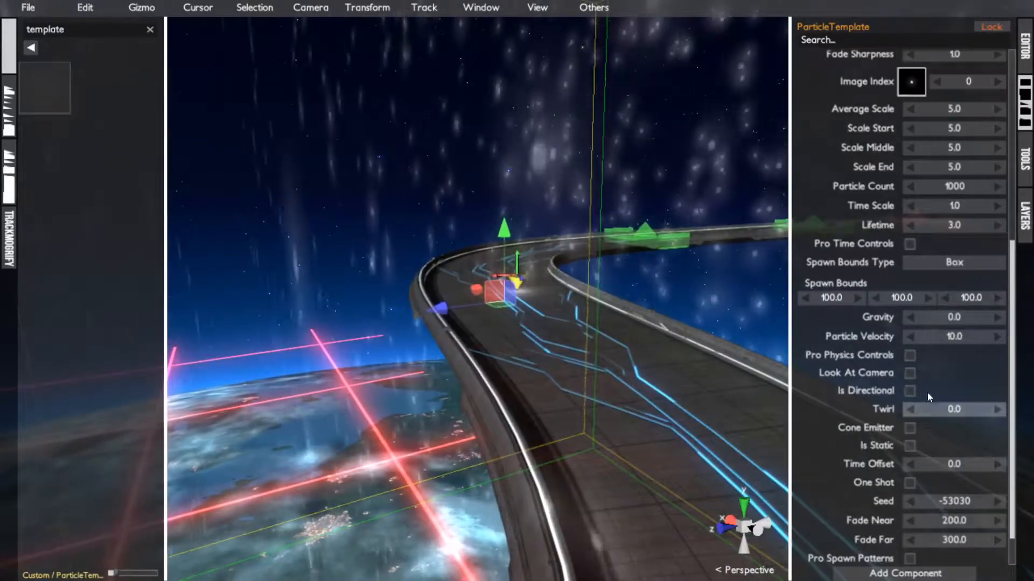
- Turn on Is Directional and examine the particles from close up and from farther away
{"action": "left_click", "coordinate": [912, 391]}
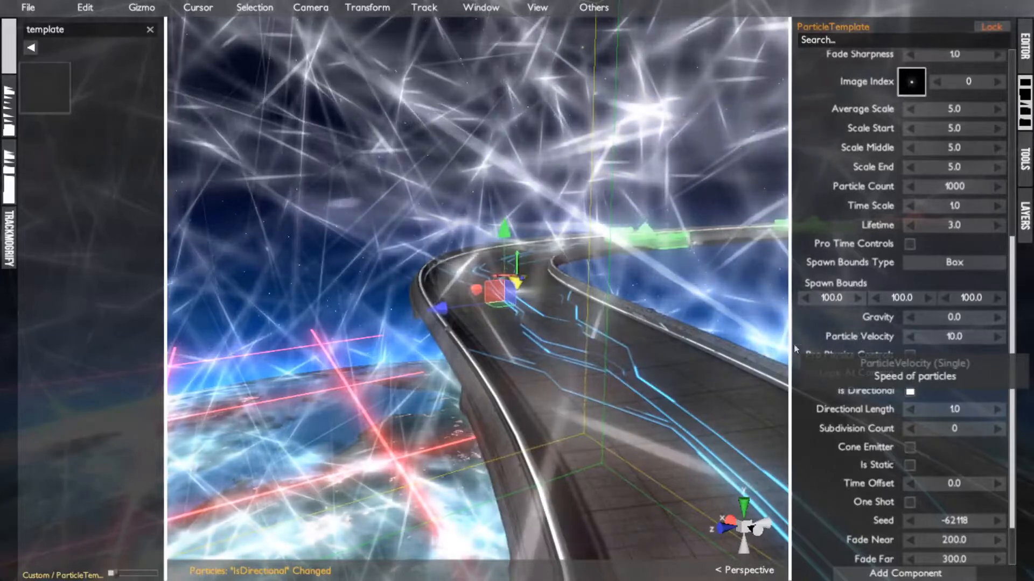
{"action": "left_click_drag", "start_coordinate": [687, 328], "coordinate": [628, 333], "text": "alt"}
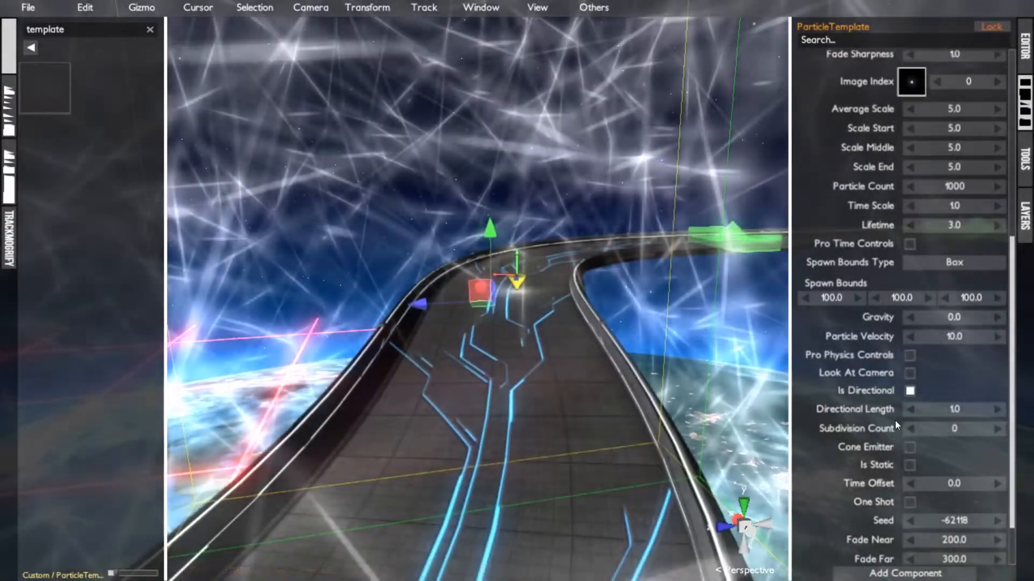
{"action": "scroll", "coordinate": [637, 317], "scroll_direction": "down", "scroll_amount": 3}
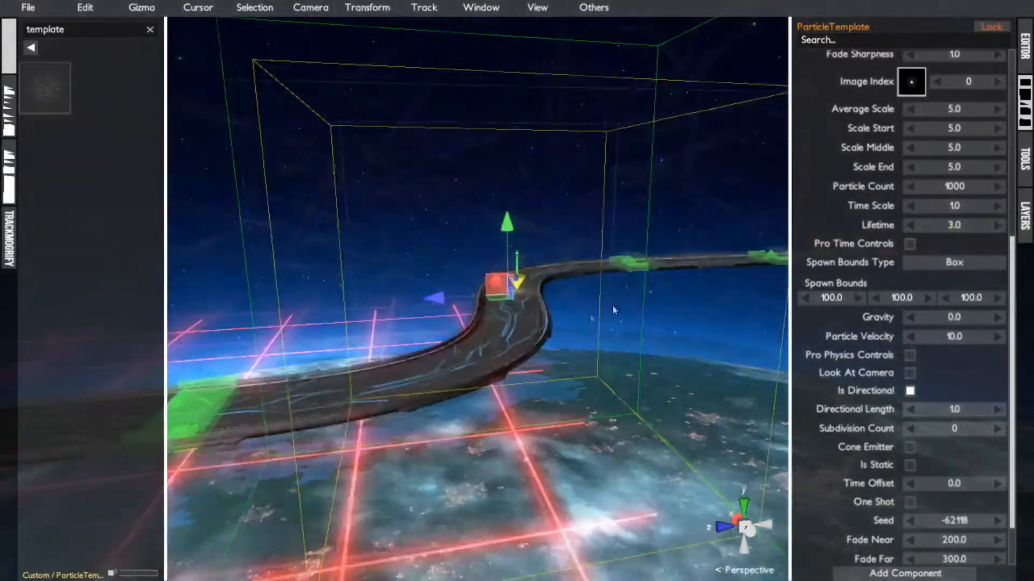
{"action": "left_click_drag", "start_coordinate": [612, 305], "coordinate": [547, 338], "text": "alt"}
{"action": "scroll", "coordinate": [631, 308], "scroll_direction": "up", "scroll_amount": 3}
- Try a Particle Velocity of 100 on the directional particles, look at the effect, and restore the velocity to 10
{"action": "left_click", "coordinate": [931, 338]}
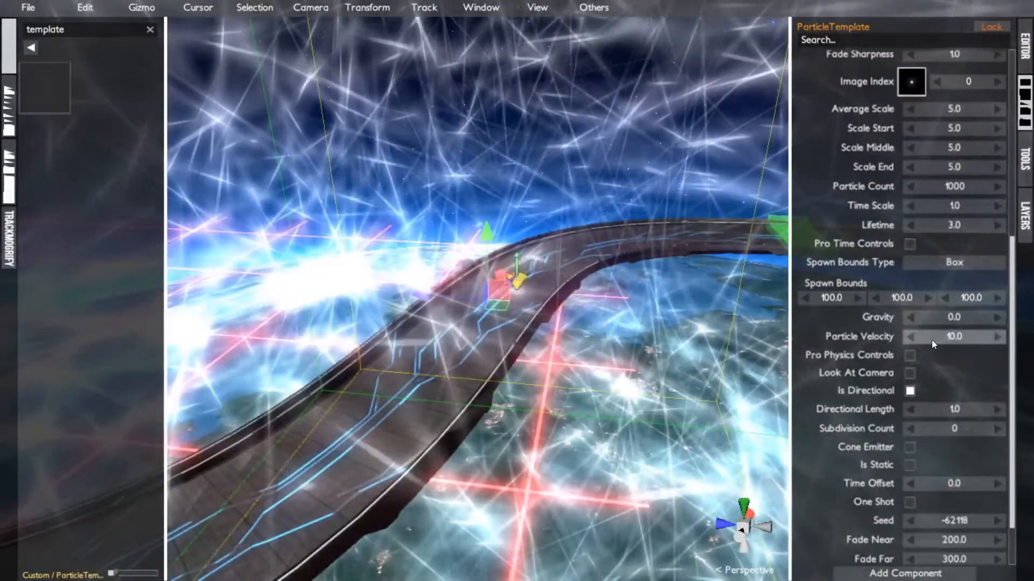
{"action": "type", "text": "1"}
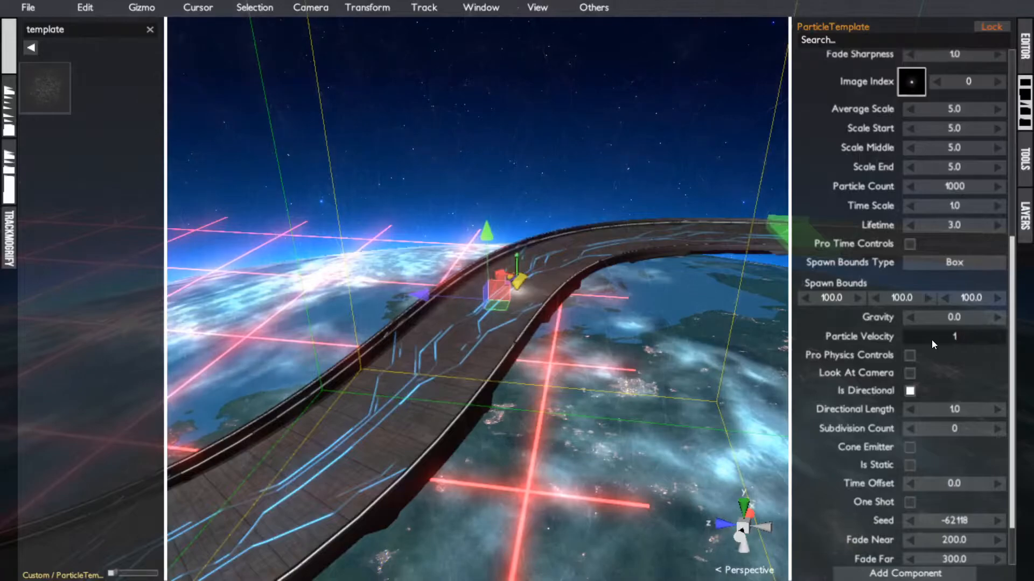
{"action": "type", "text": "00"}
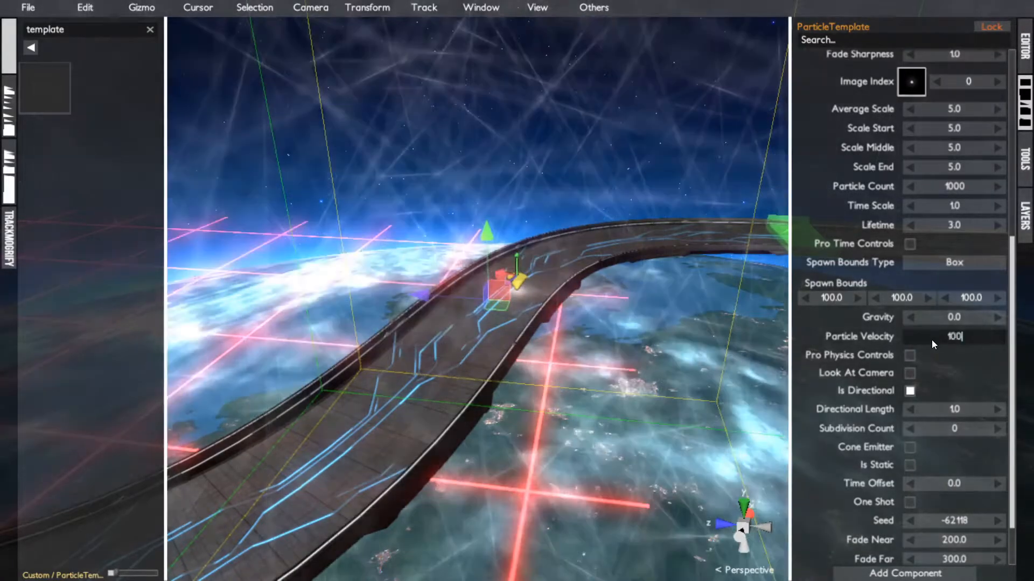
{"action": "key", "text": "Return"}
{"action": "mouse_move", "coordinate": [702, 342]}
{"action": "left_mouse_down", "text": "alt"}
{"action": "mouse_move", "coordinate": [634, 305]}
{"action": "mouse_move", "coordinate": [609, 249]}
{"action": "left_mouse_up", "text": "alt"}
{"action": "left_click", "coordinate": [955, 334]}
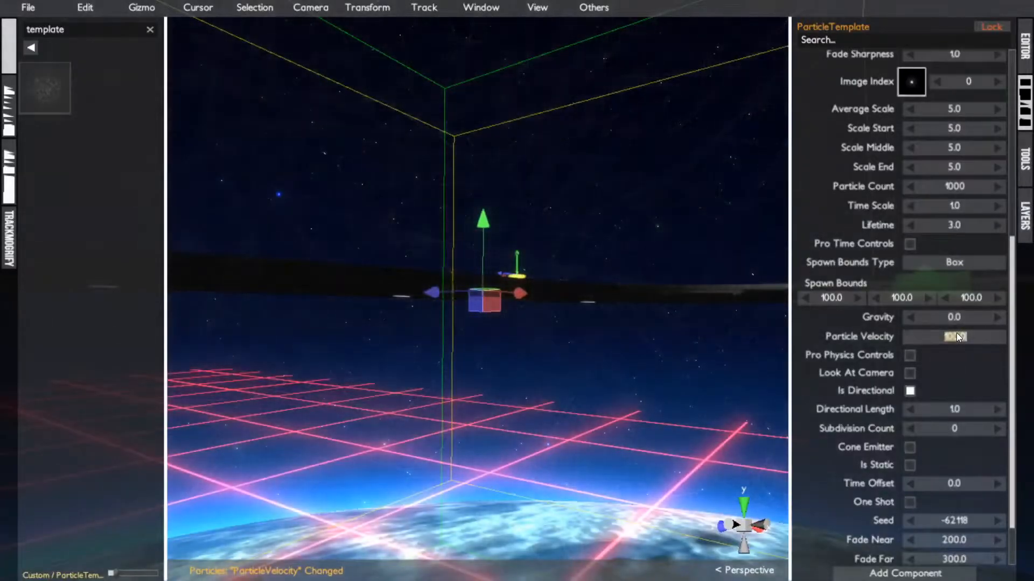
{"action": "type", "text": "10"}
{"action": "key", "text": "Return"}
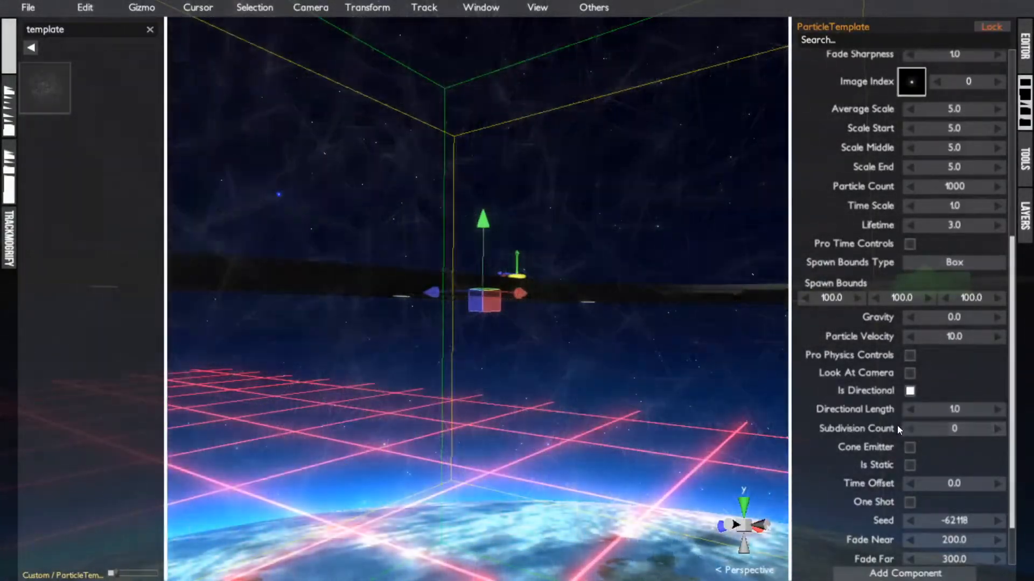
- Turn off Is Directional and bring the view back to the curved track
{"action": "mouse_move", "coordinate": [884, 428]}
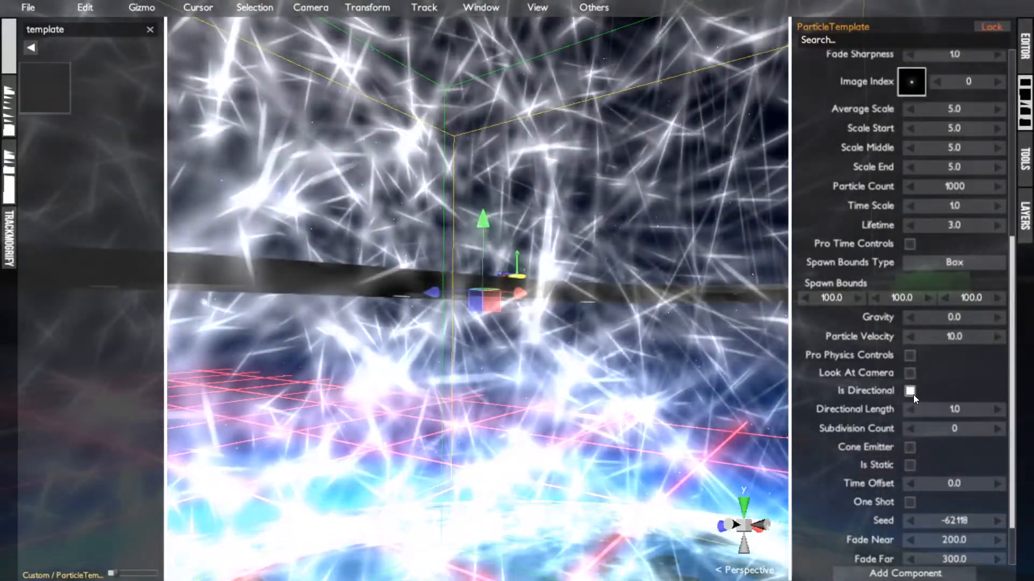
{"action": "left_click", "coordinate": [911, 393]}
{"action": "left_click_drag", "start_coordinate": [531, 332], "coordinate": [874, 389], "text": "alt"}
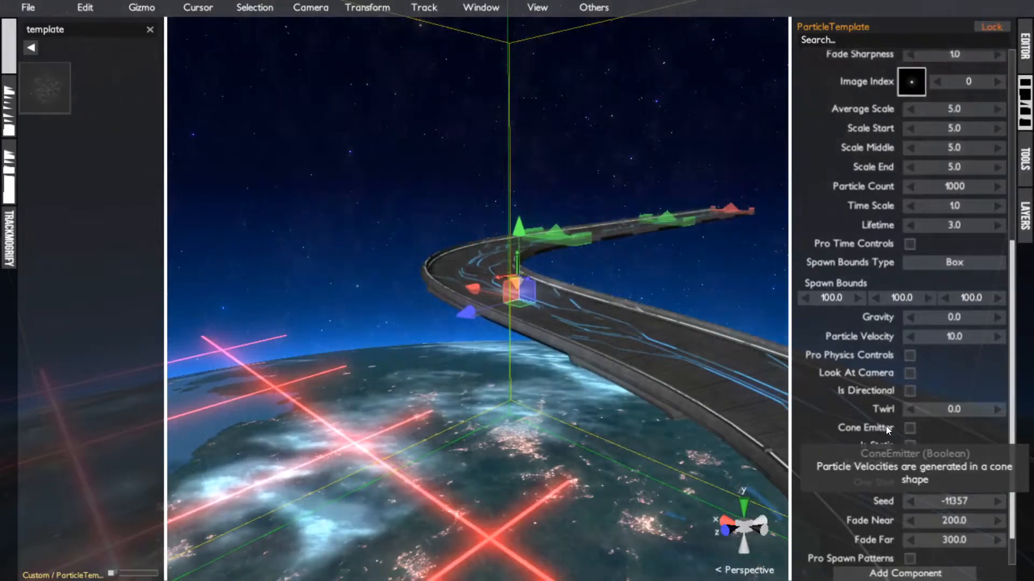
- Change the particle image to the irregular ring outline, Image Index 7
{"action": "scroll", "coordinate": [878, 444], "scroll_direction": "down", "scroll_amount": 2}
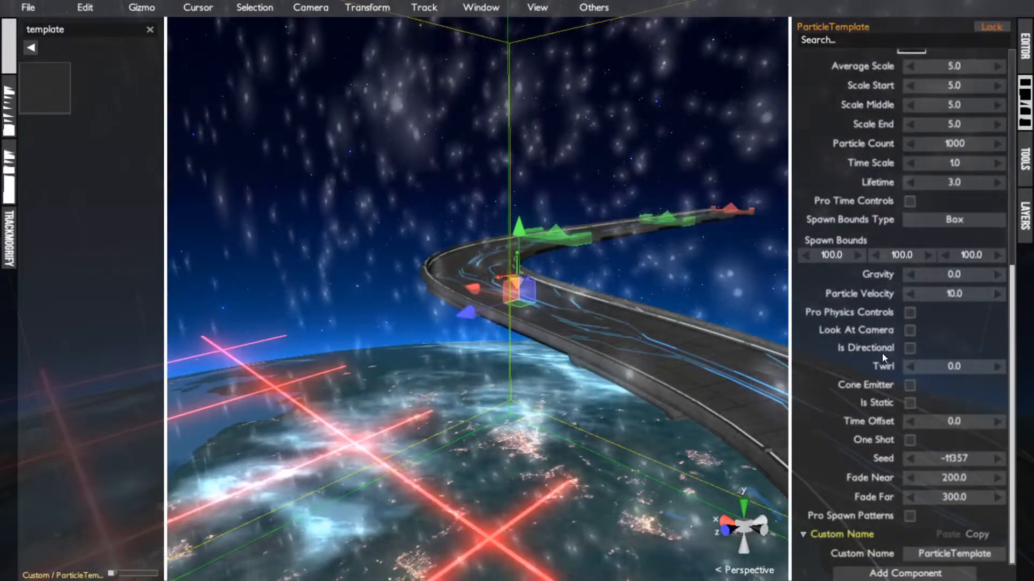
{"action": "scroll", "coordinate": [881, 353], "scroll_direction": "up", "scroll_amount": 15}
{"action": "left_click", "coordinate": [910, 406]}
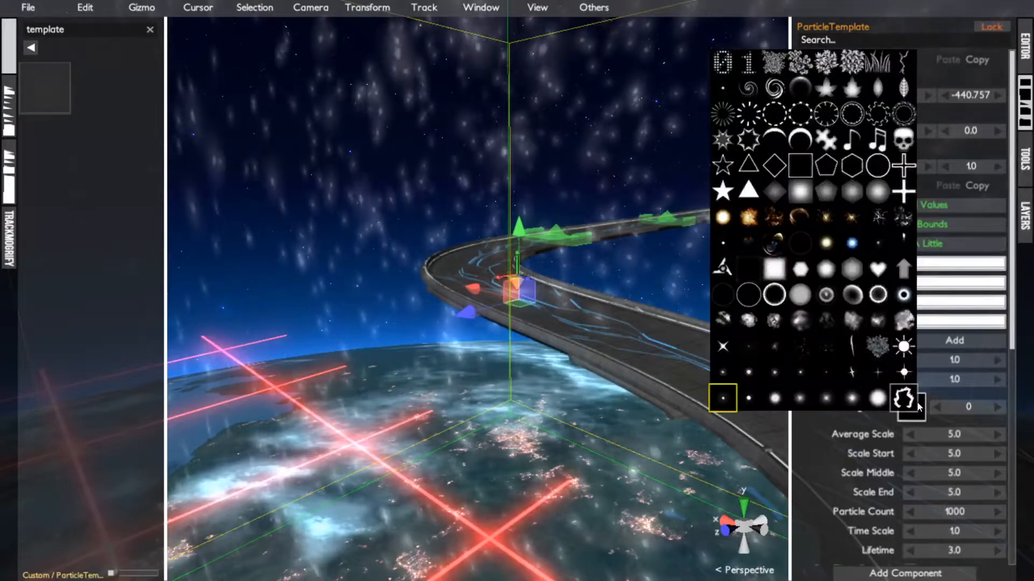
{"action": "left_click", "coordinate": [910, 401]}
{"action": "scroll", "coordinate": [948, 377], "scroll_direction": "down", "scroll_amount": 15}
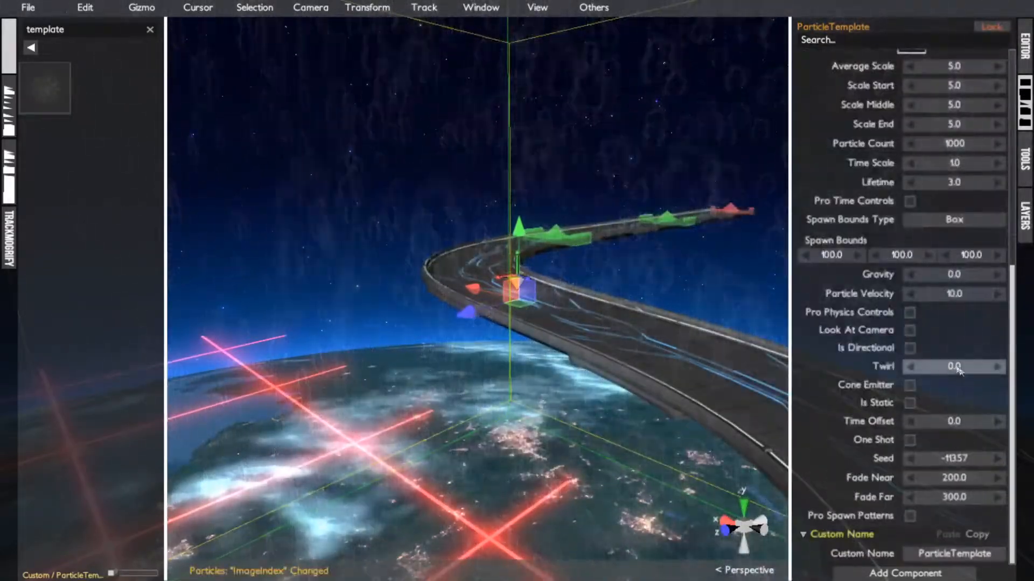
- Try Twirl values of 20 and 200 on the ring-shaped particles and set Twirl back to 0
{"action": "left_click", "coordinate": [954, 366]}
{"action": "type", "text": "2"}
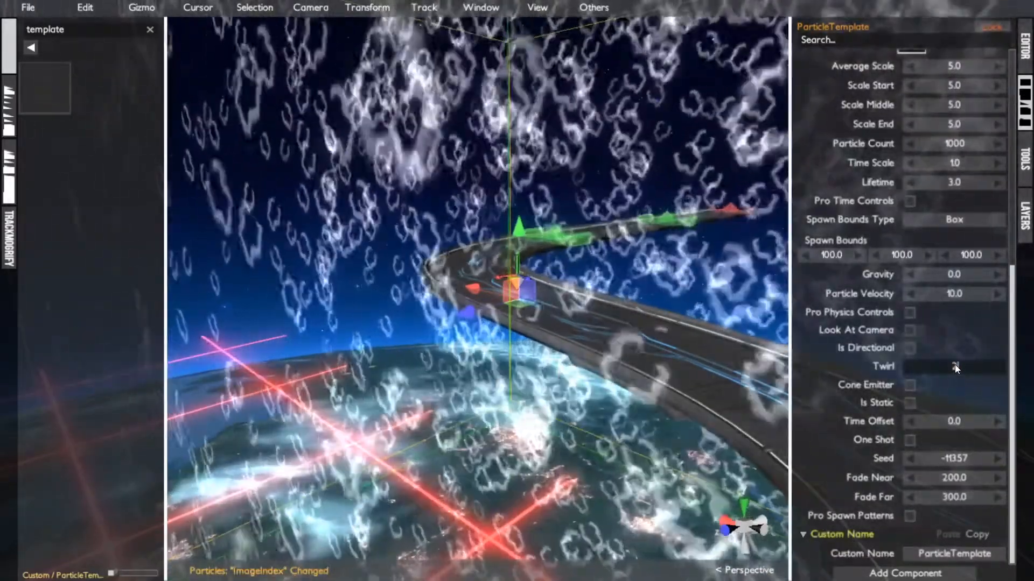
{"action": "type", "text": "0"}
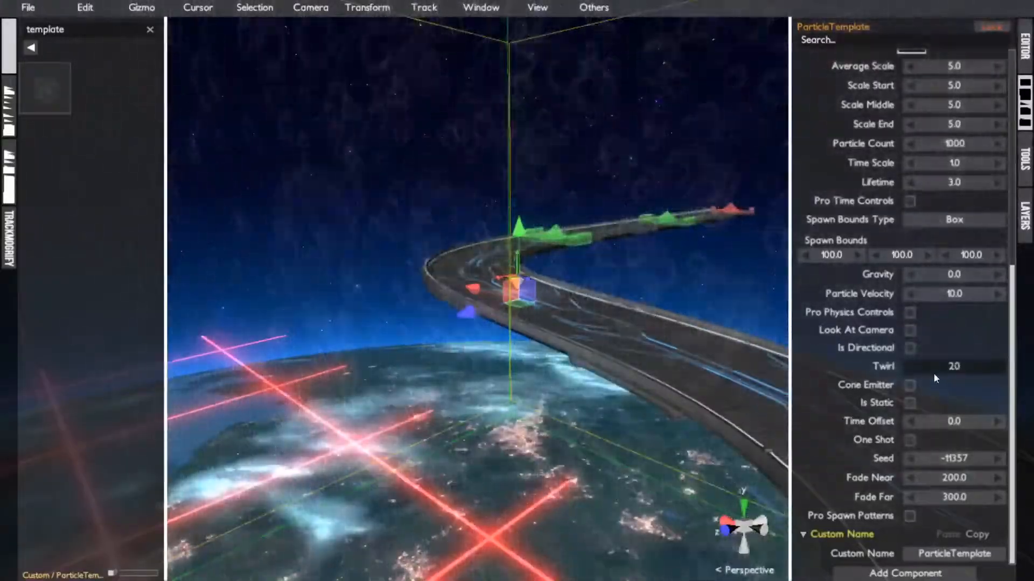
{"action": "type", "text": "0"}
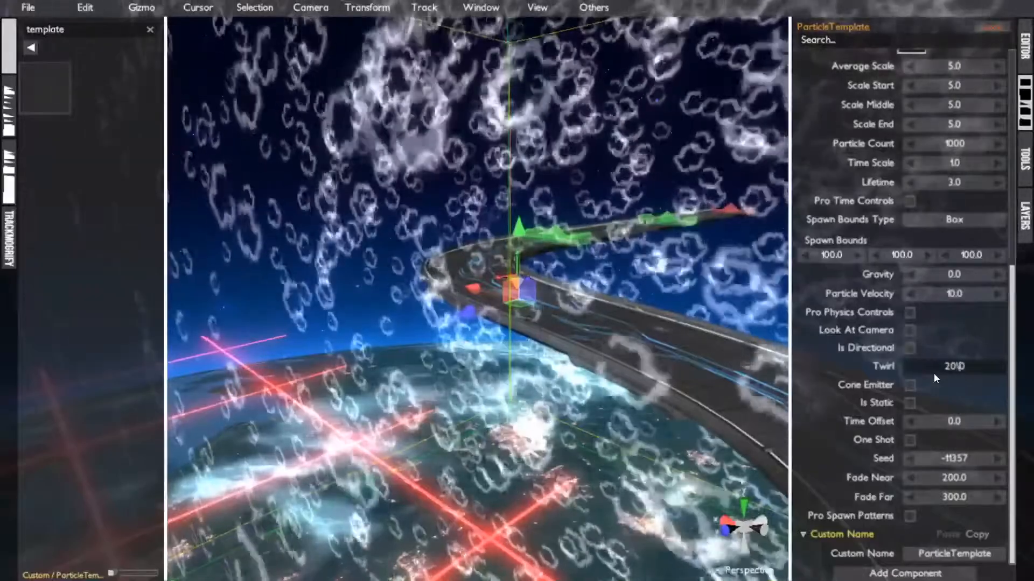
{"action": "key", "text": "BackSpace"}
{"action": "key", "text": "BackSpace"}
{"action": "left_click", "coordinate": [856, 367]}
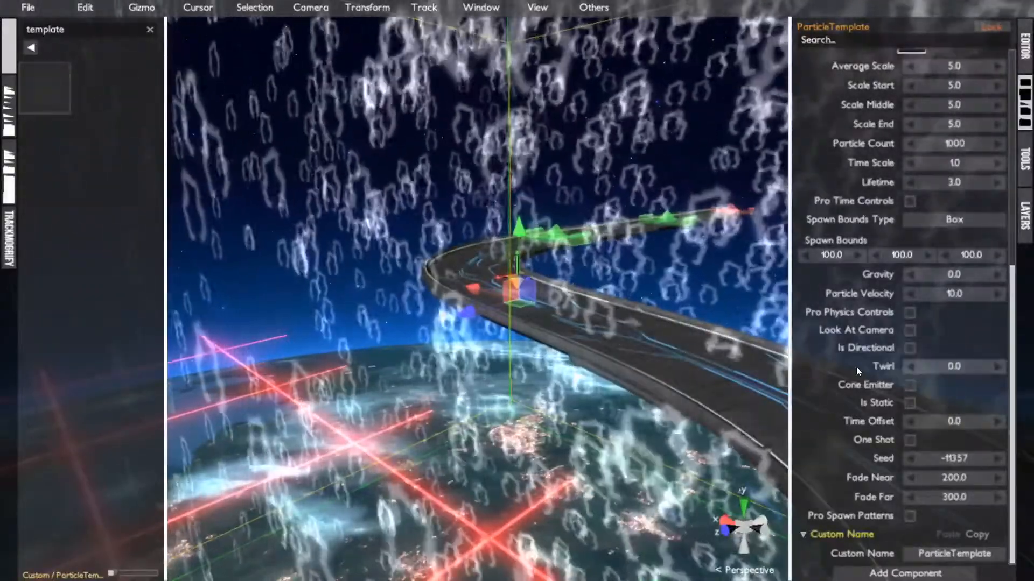
- Restore the particle image to the small dot, Image Index 0
{"action": "scroll", "coordinate": [899, 260], "scroll_direction": "up", "scroll_amount": 4}
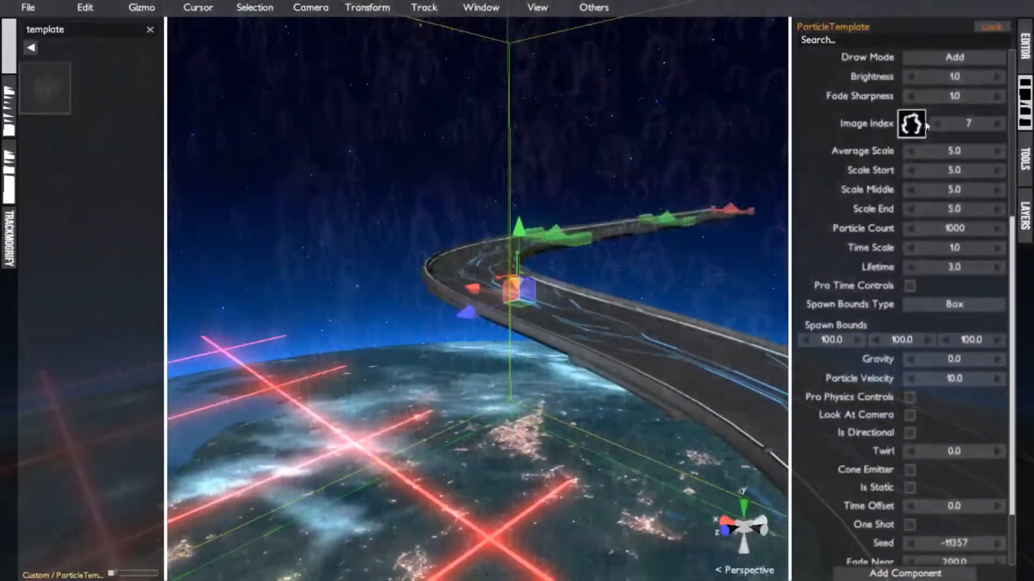
{"action": "left_click", "coordinate": [925, 125]}
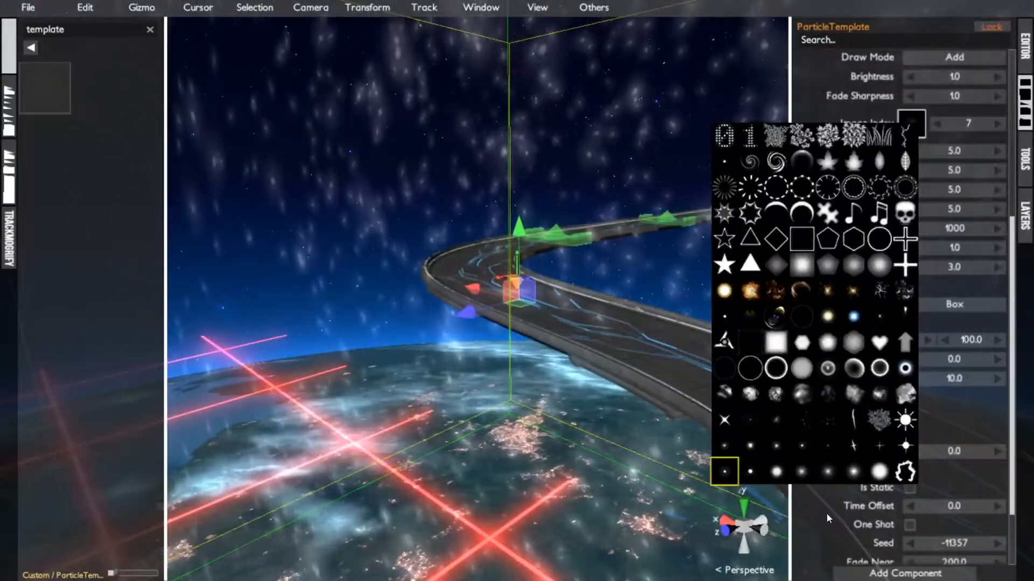
{"action": "left_click", "coordinate": [725, 473]}
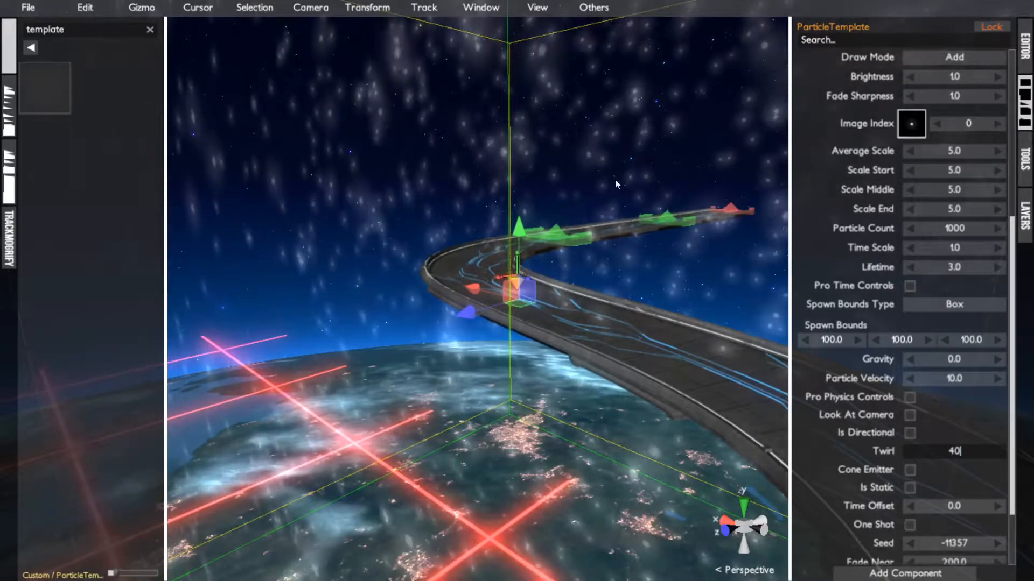
- Try a Twirl of 40 on the dot particles and set it back to 0
{"action": "key", "text": "BackSpace"}
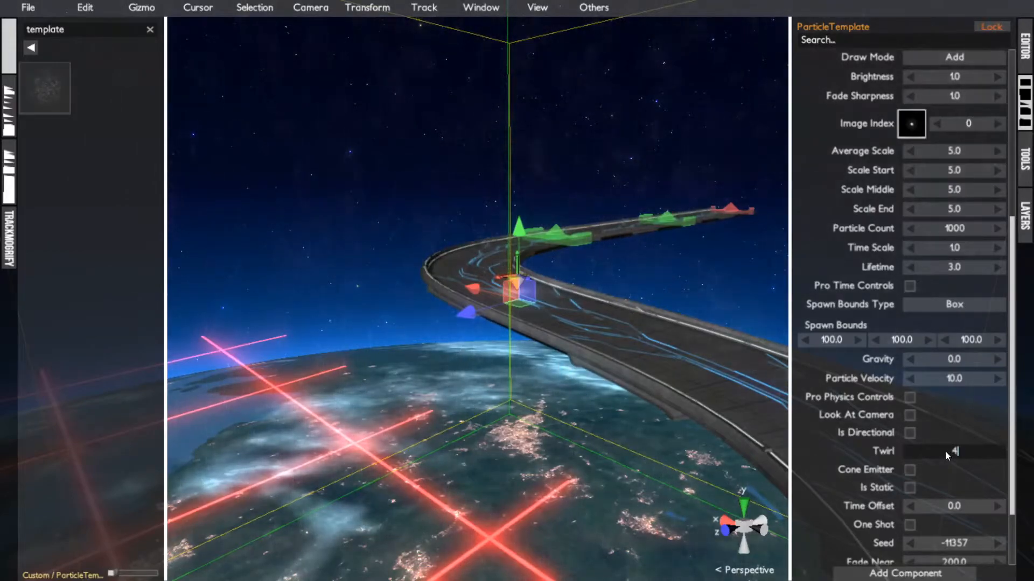
{"action": "key", "text": "BackSpace"}
{"action": "key", "text": "BackSpace"}
{"action": "type", "text": "0"}
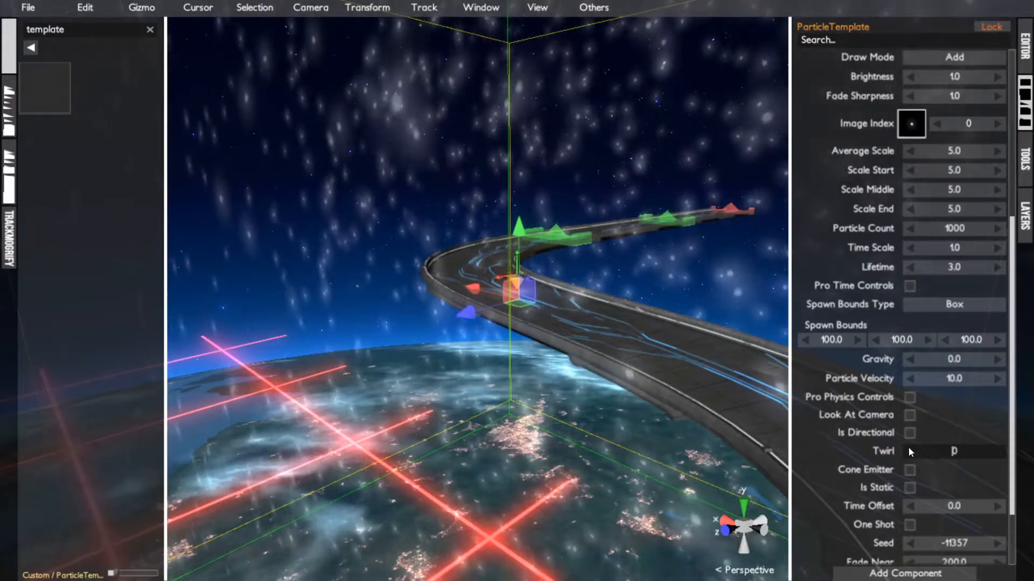
{"action": "left_click", "coordinate": [847, 444]}
- Turn on Cone Emitter for the particle object
{"action": "scroll", "coordinate": [847, 444], "scroll_direction": "down", "scroll_amount": 3}
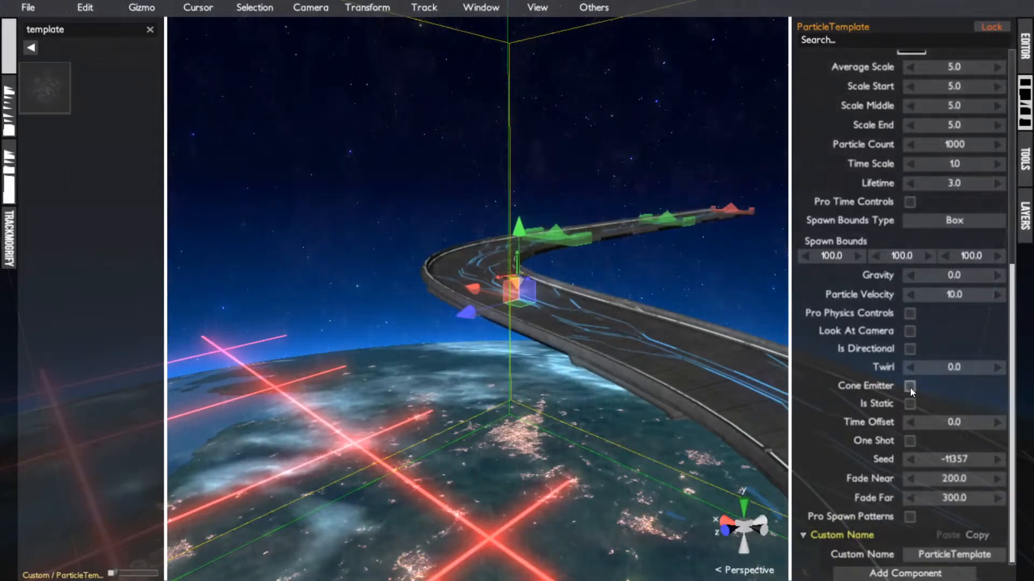
{"action": "left_click", "coordinate": [910, 385]}
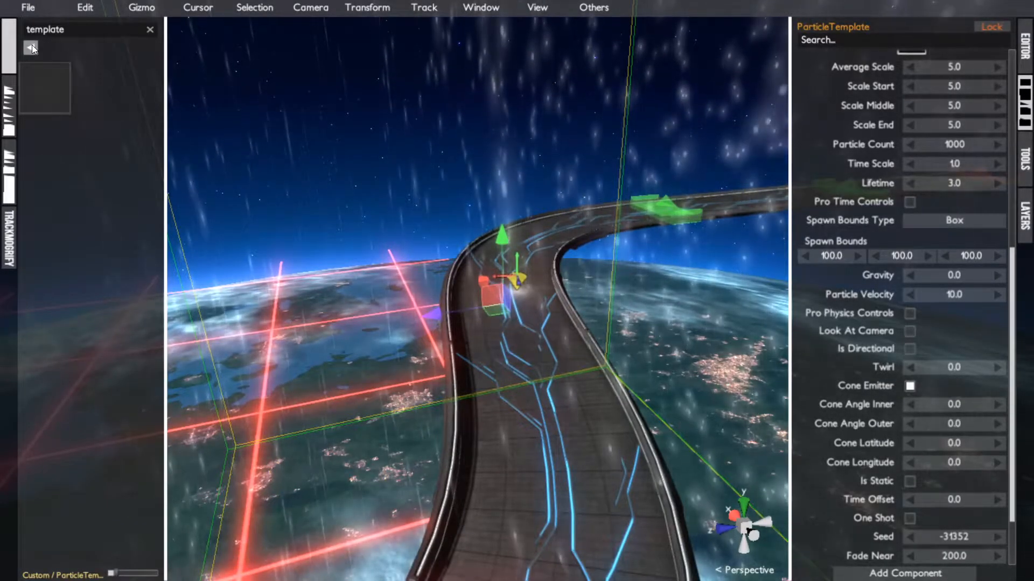
- Place a Flame object from the Particles library folder on the road and raise it above the surface
{"action": "left_click", "coordinate": [30, 47]}
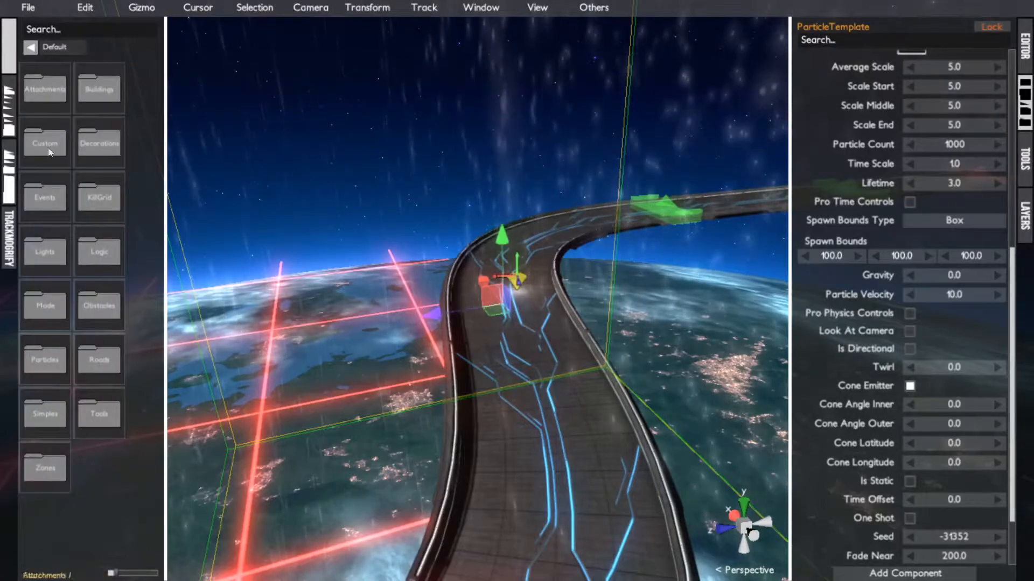
{"action": "left_click", "coordinate": [48, 360]}
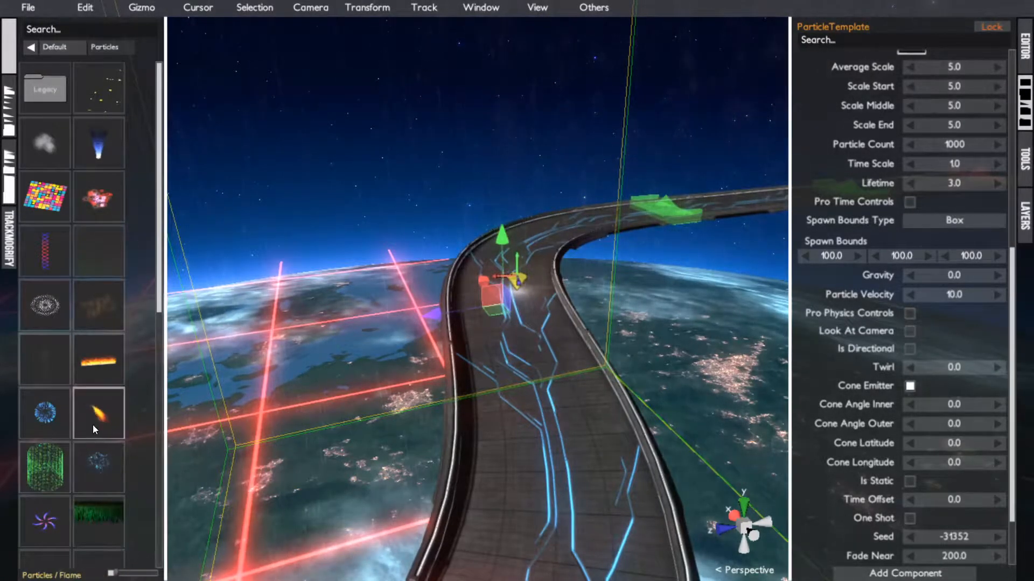
{"action": "double_click", "coordinate": [93, 425]}
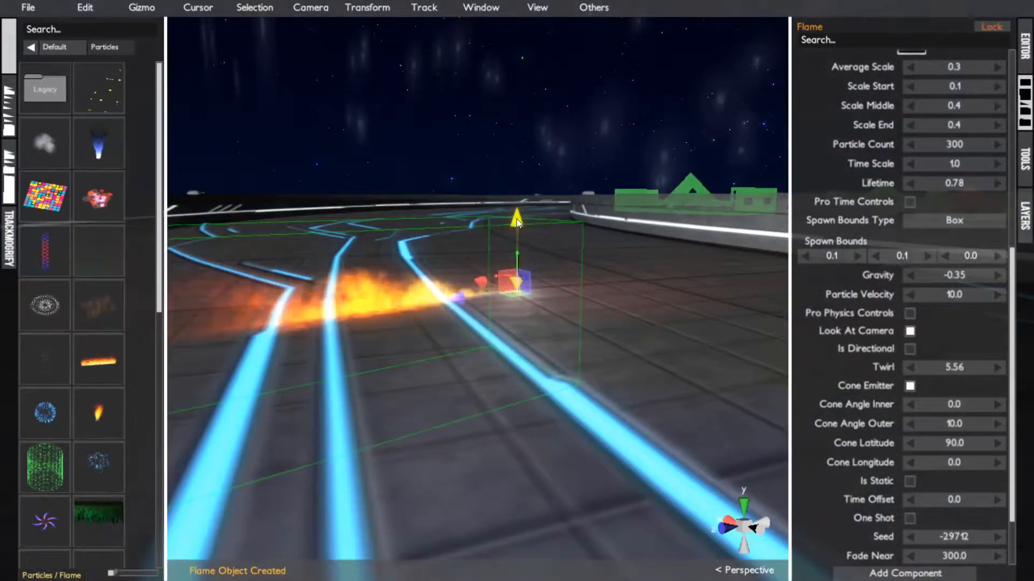
{"action": "left_click_drag", "start_coordinate": [516, 218], "coordinate": [398, 148]}
{"action": "middle_click", "coordinate": [443, 278]}
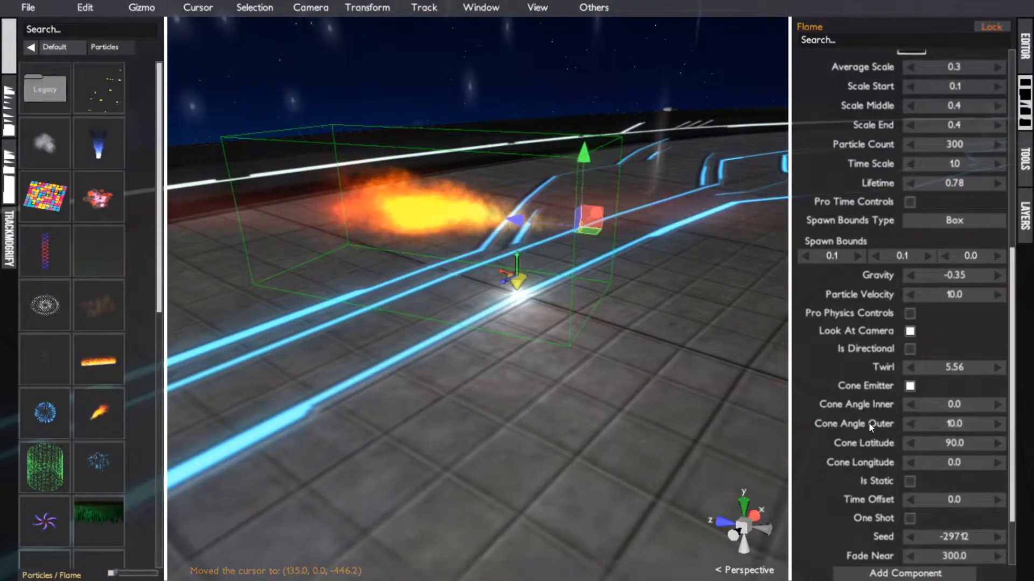
- Set the Flame's Cone Angle Outer to 50 and view the wider spread from the other side
{"action": "left_click", "coordinate": [952, 425]}
{"action": "type", "text": "50"}
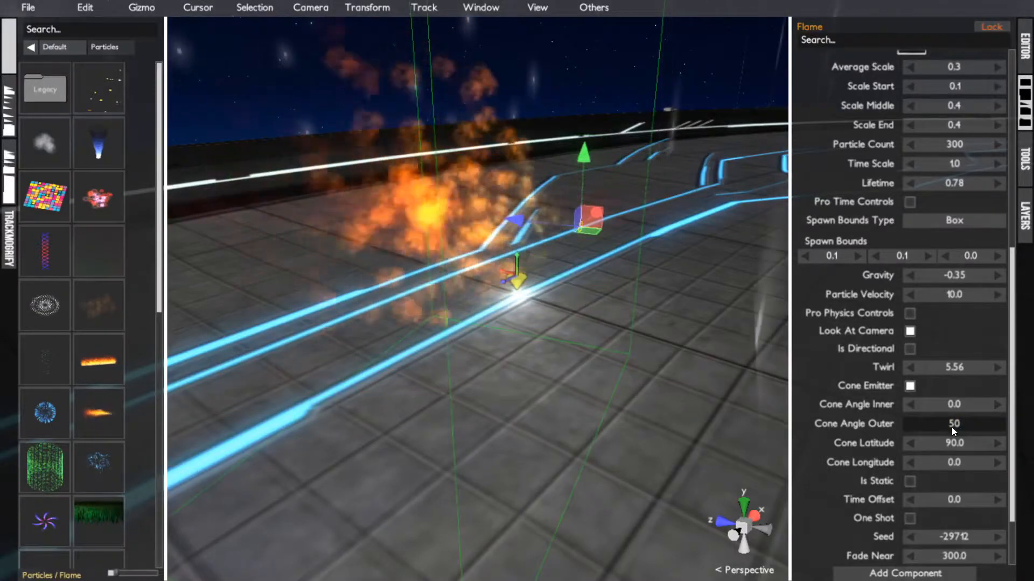
{"action": "key", "text": "Return"}
{"action": "left_click_drag", "start_coordinate": [583, 410], "coordinate": [73, 408], "text": "alt"}
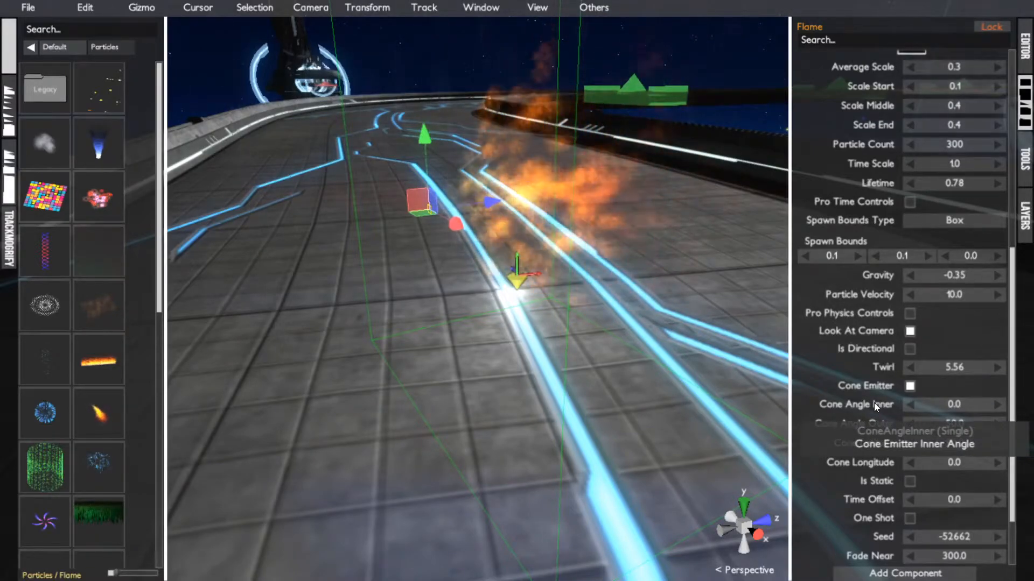
- Try the Cylinder Spawn Bounds Type on the Flame and switch it back to Box
{"action": "scroll", "coordinate": [864, 370], "scroll_direction": "up", "scroll_amount": 5}
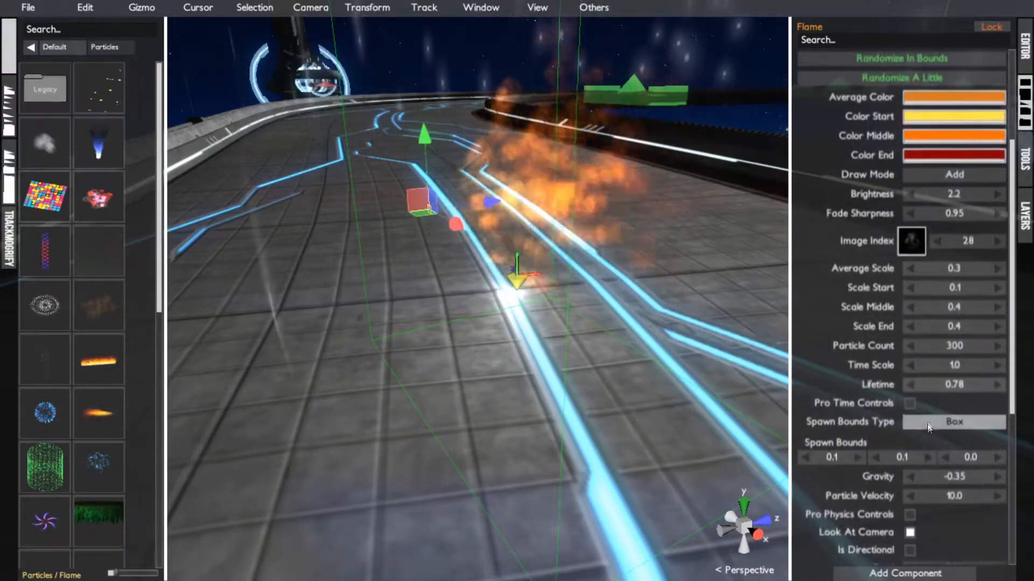
{"action": "left_click", "coordinate": [927, 423]}
{"action": "left_click", "coordinate": [922, 333]}
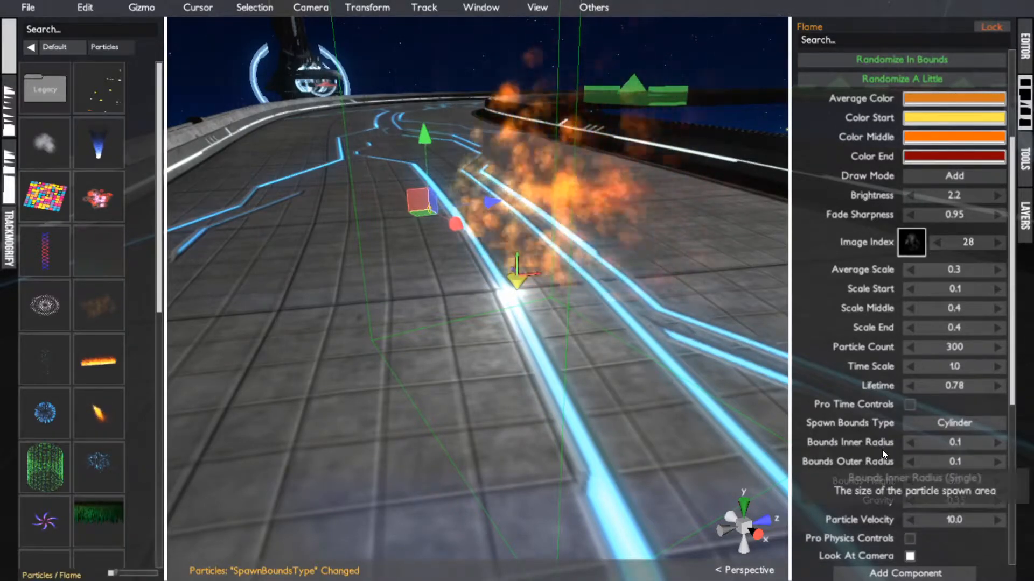
{"action": "left_click", "coordinate": [919, 427]}
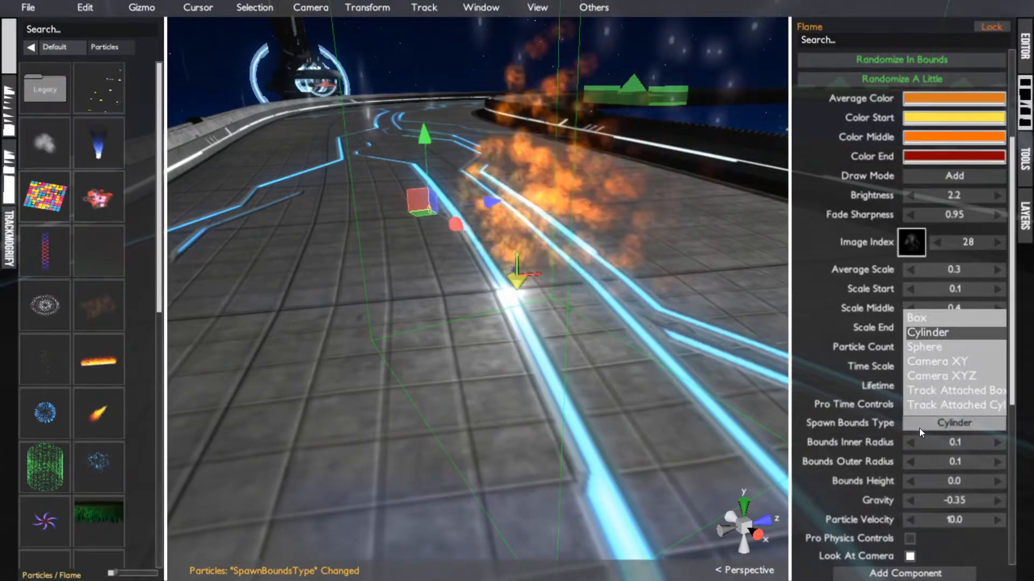
{"action": "left_click", "coordinate": [919, 319]}
{"action": "scroll", "coordinate": [867, 400], "scroll_direction": "down", "scroll_amount": 5}
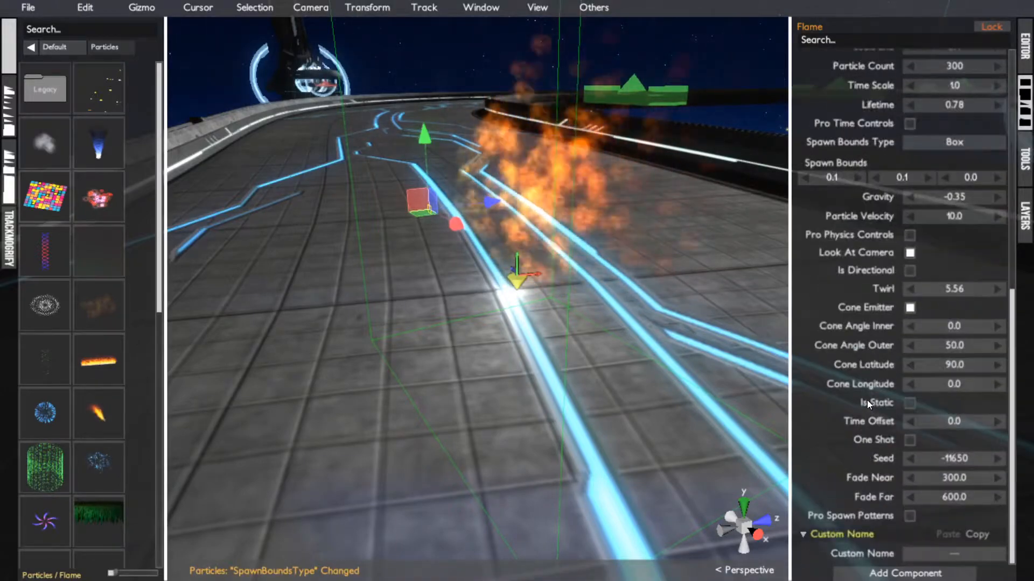
- Try a Cone Angle Inner of 30 on the Flame and set it back to 0
{"action": "left_click", "coordinate": [942, 327]}
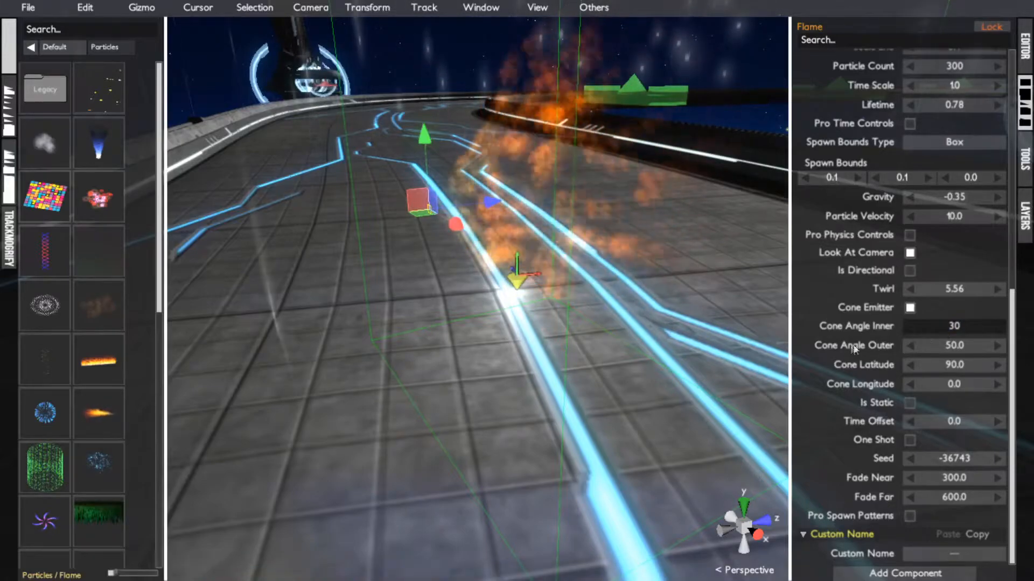
{"action": "key", "text": "Return"}
{"action": "left_click_drag", "start_coordinate": [669, 312], "coordinate": [413, 291], "text": "alt"}
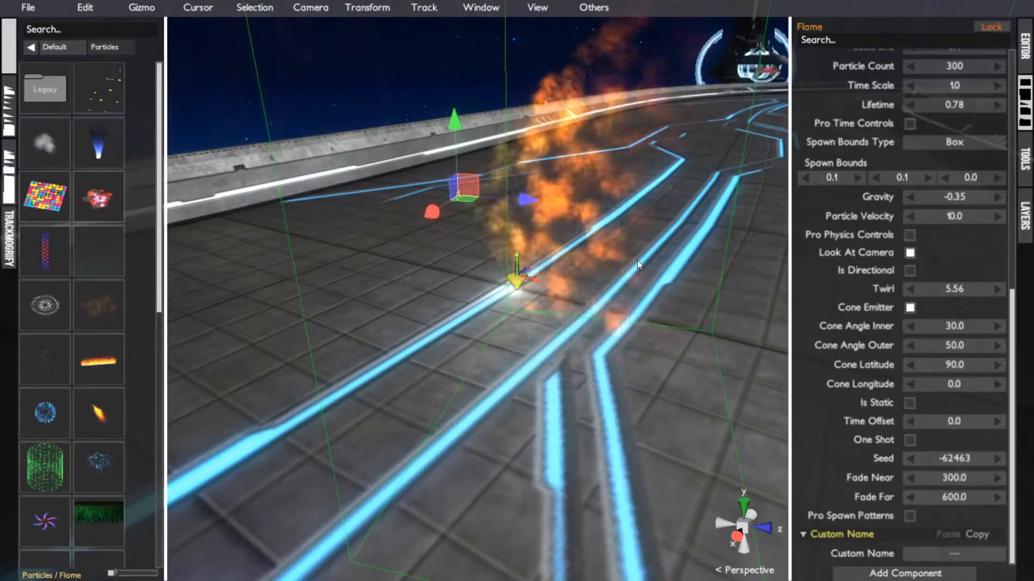
{"action": "left_click", "coordinate": [936, 334]}
{"action": "type", "text": "0"}
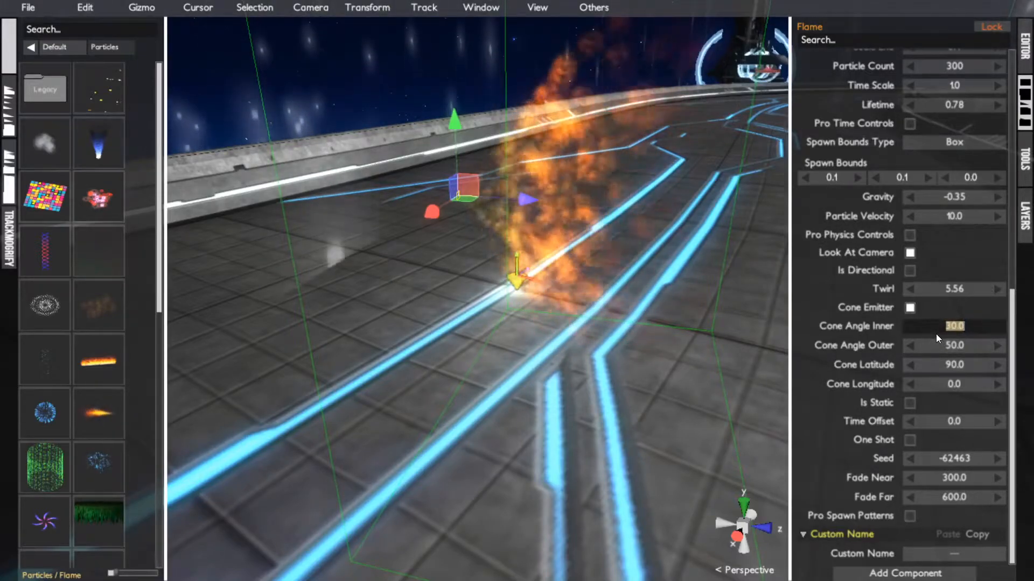
{"action": "key", "text": "Return"}
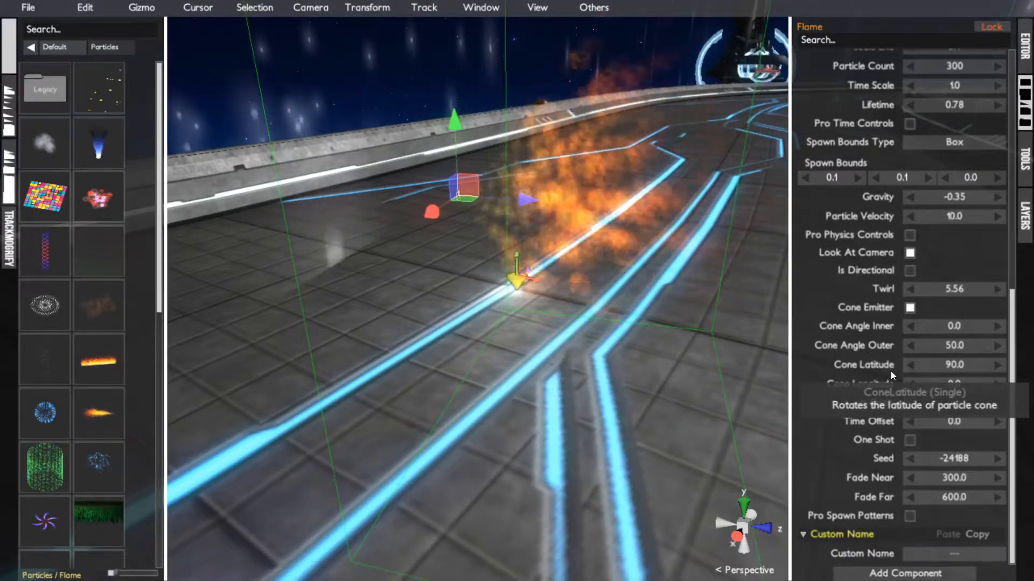
- Try Cone Latitude values of 0 and 180 on the Flame and return it to 90
{"action": "left_click", "coordinate": [942, 366]}
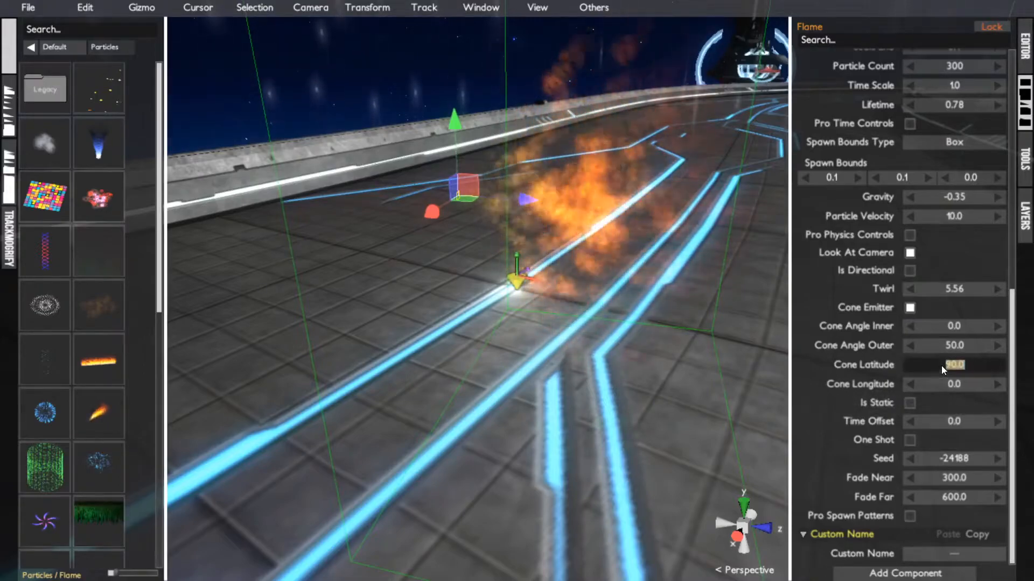
{"action": "type", "text": "0"}
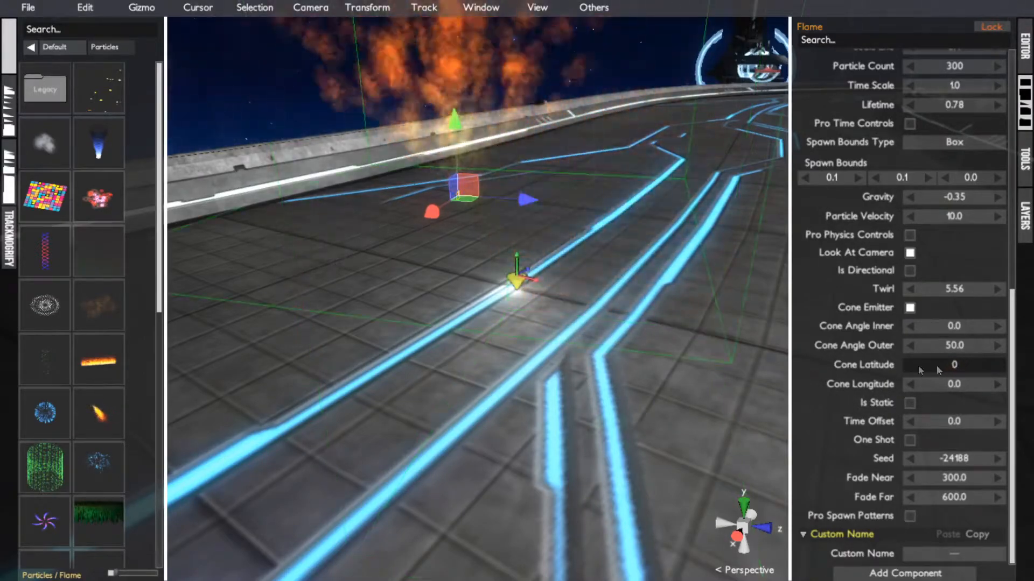
{"action": "left_click", "coordinate": [860, 374]}
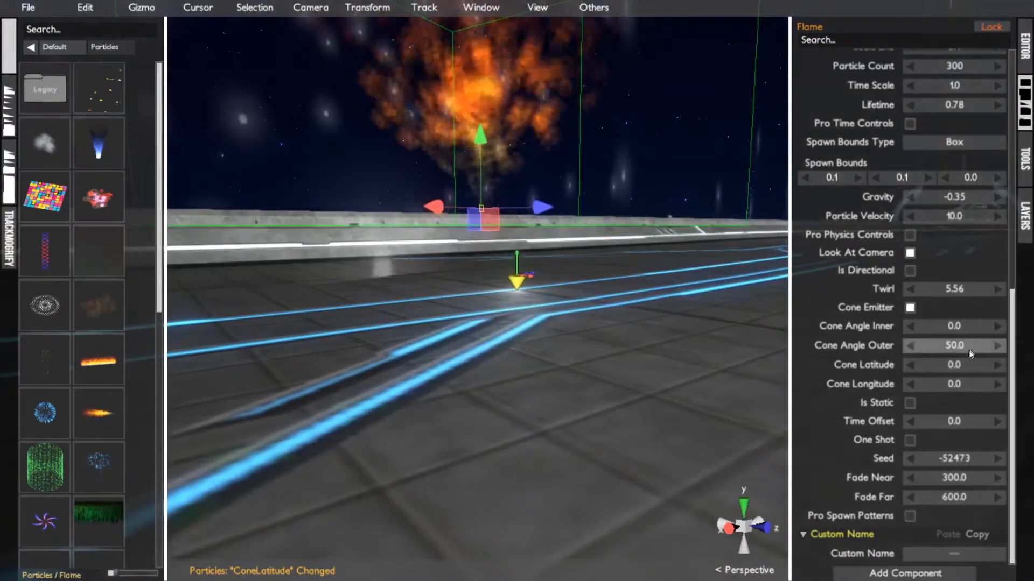
{"action": "left_click", "coordinate": [947, 371]}
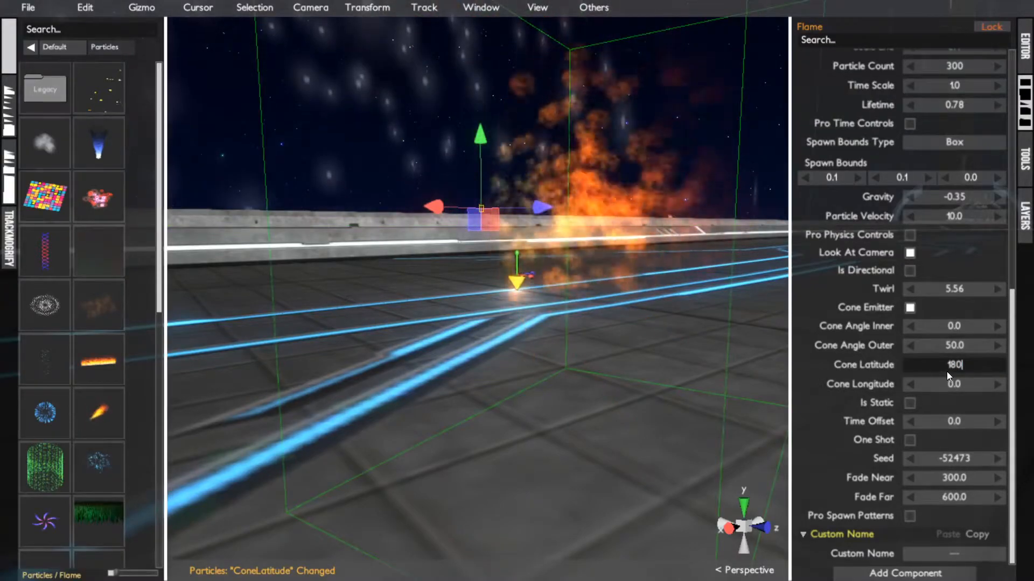
{"action": "left_click", "coordinate": [880, 360]}
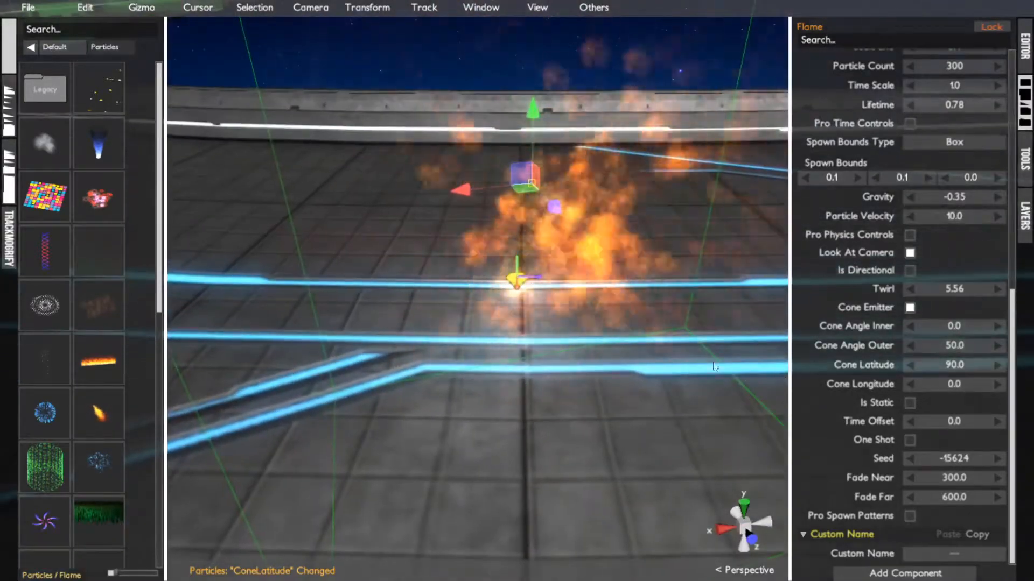
- Try Cone Longitude values of 90 and -90 on the Flame, with Cone Latitude set to 0
{"action": "left_click", "coordinate": [937, 383]}
{"action": "type", "text": "90"}
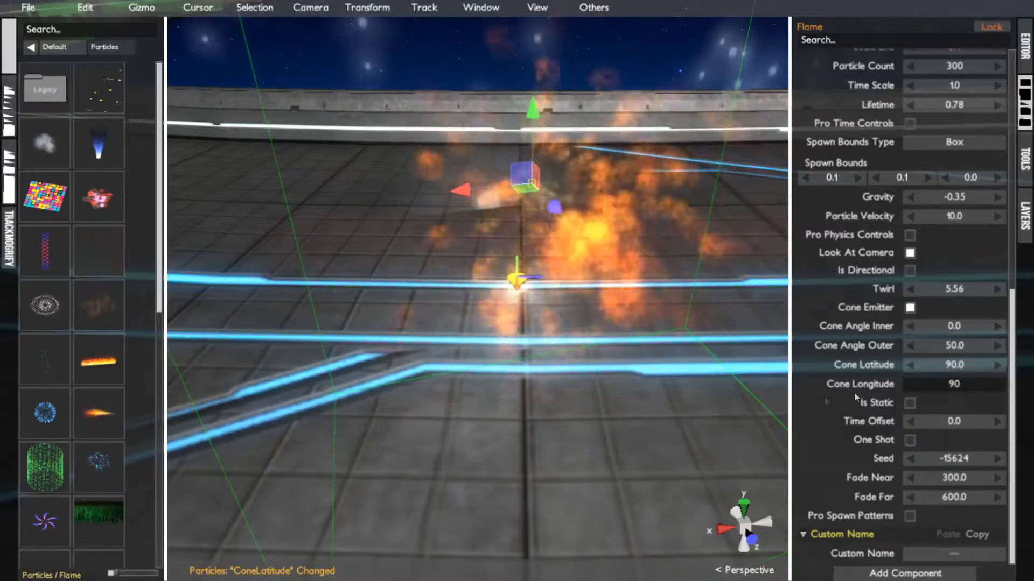
{"action": "left_click", "coordinate": [961, 364]}
{"action": "type", "text": "0"}
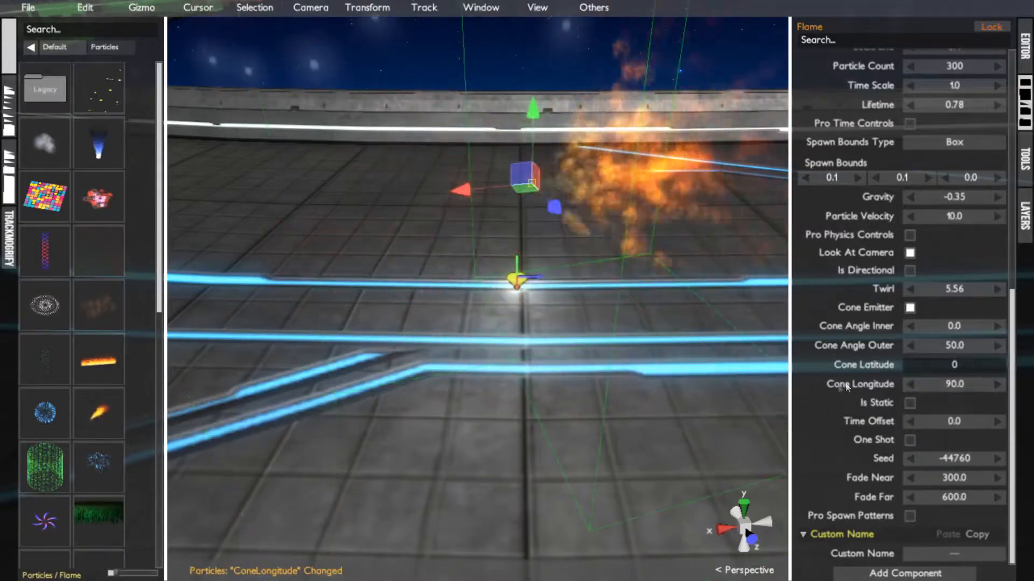
{"action": "left_click", "coordinate": [958, 389]}
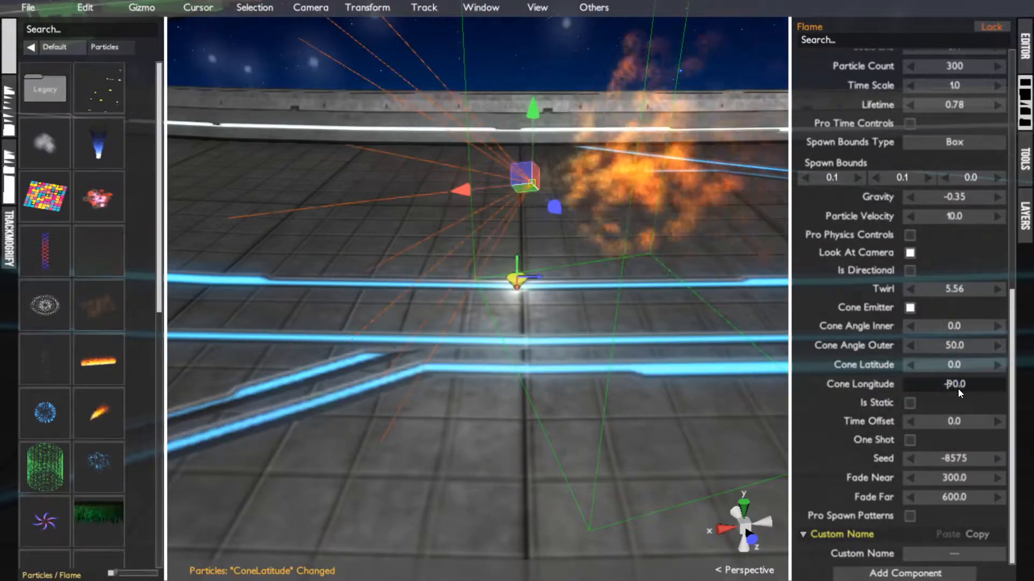
{"action": "left_click", "coordinate": [889, 389]}
- Try Cone Latitude values of 90 and -90 on the Flame while Cone Longitude stays at -90
{"action": "left_click", "coordinate": [945, 365]}
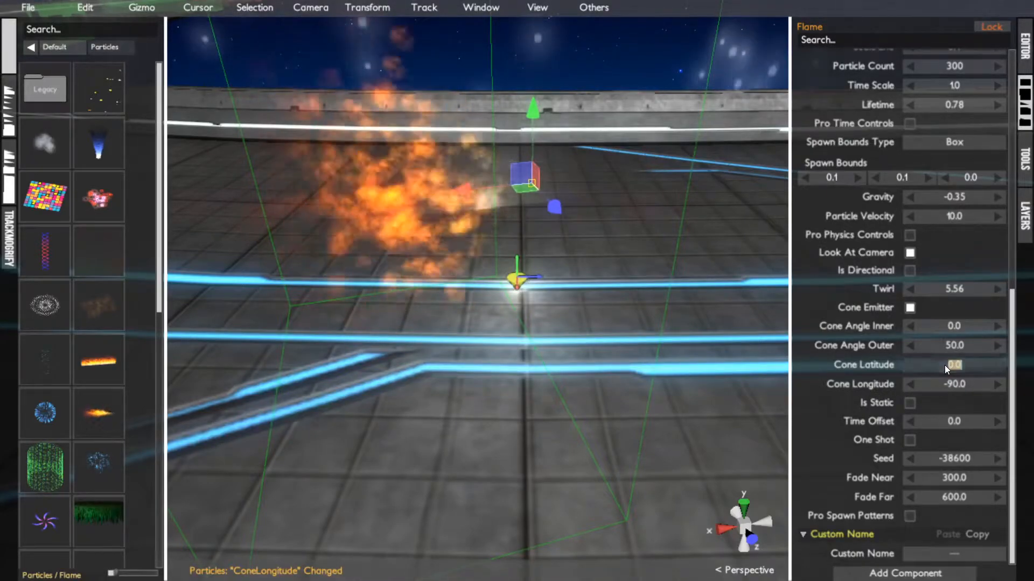
{"action": "type", "text": "90"}
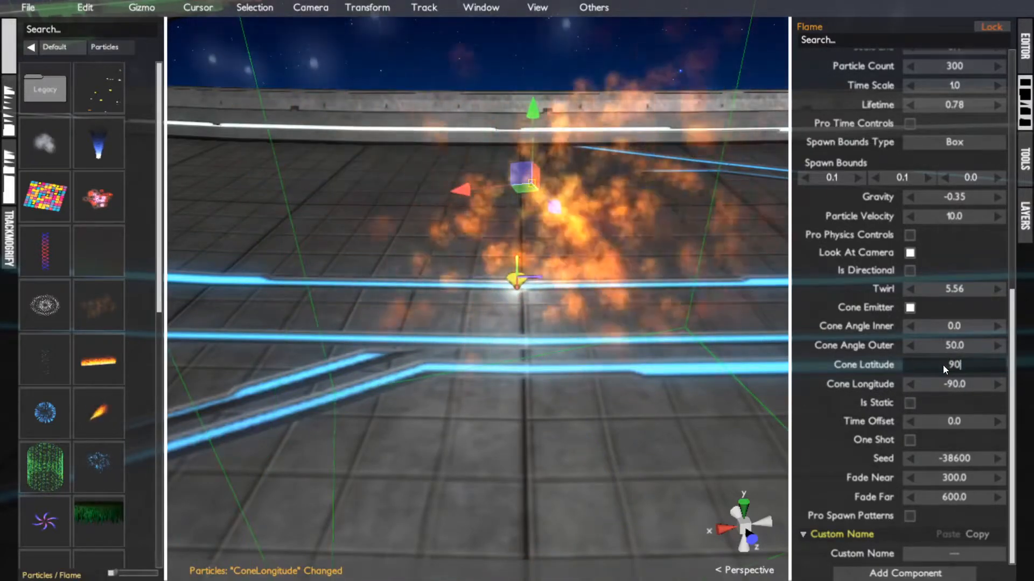
{"action": "left_click", "coordinate": [942, 364]}
{"action": "type", "text": "-90.0"}
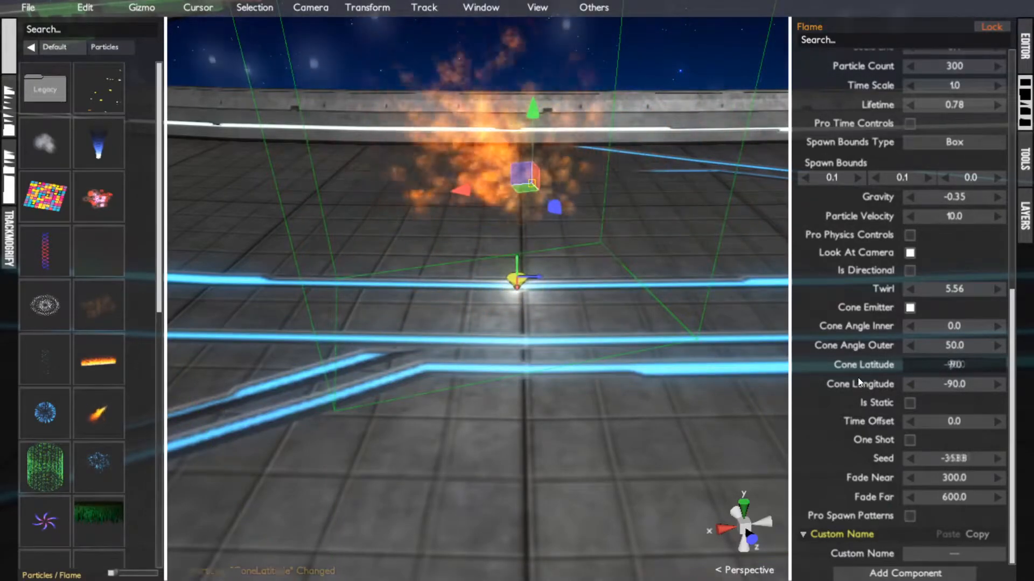
{"action": "left_click", "coordinate": [858, 377]}
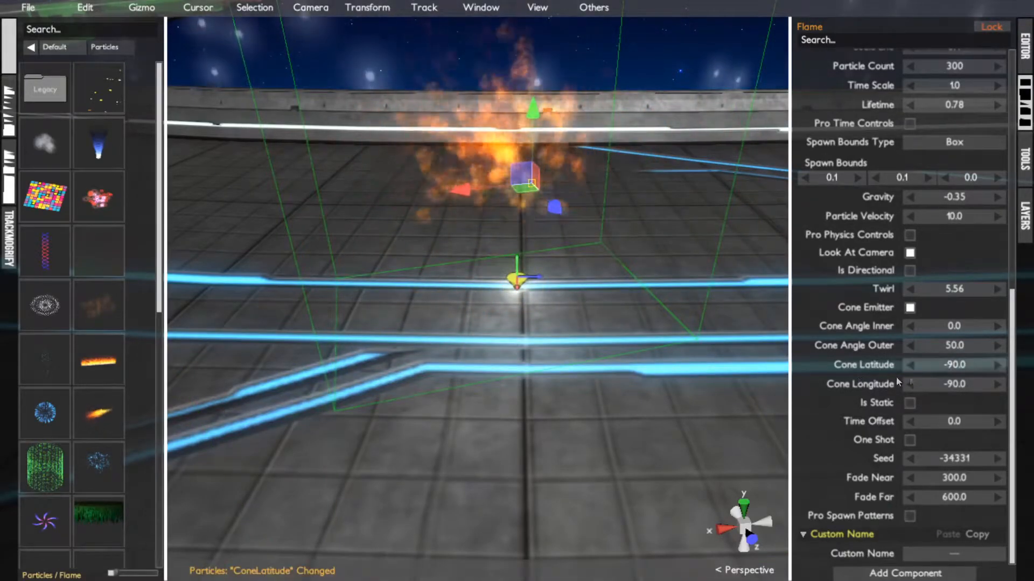
- Set both the Cone Latitude and the Cone Longitude of the Flame to 0
{"action": "left_click", "coordinate": [937, 367]}
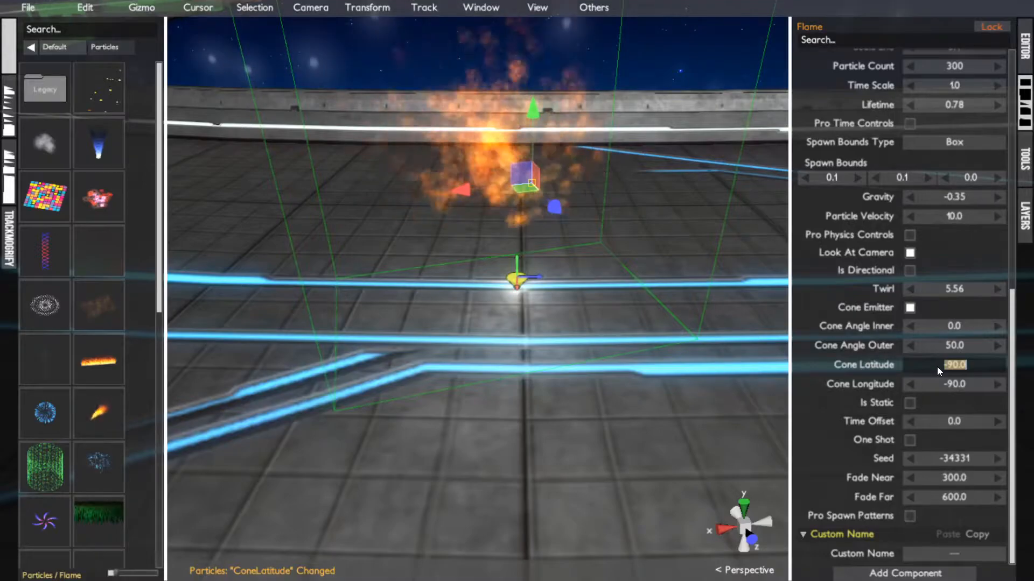
{"action": "type", "text": "0"}
{"action": "left_click", "coordinate": [935, 381]}
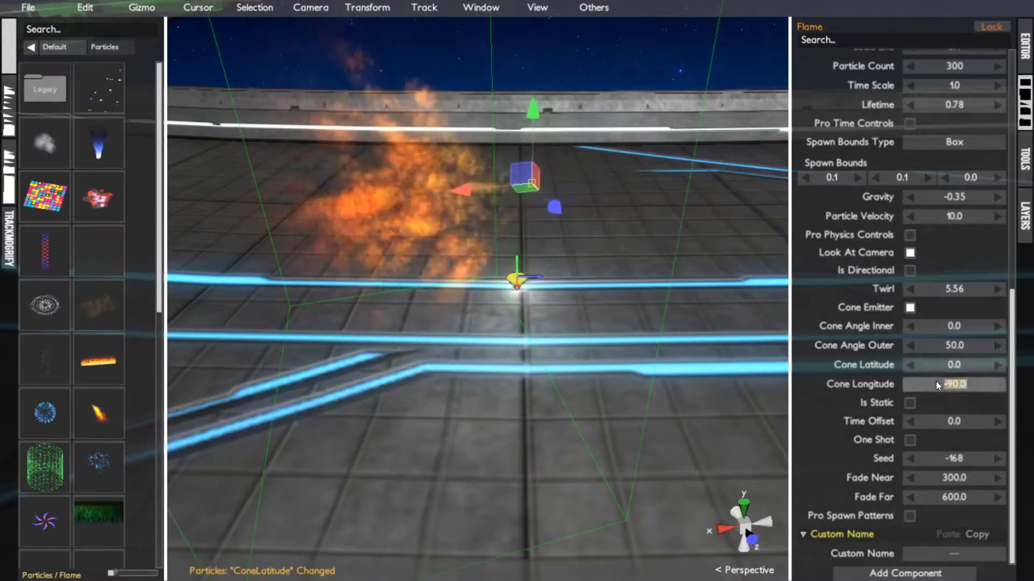
{"action": "type", "text": "0"}
{"action": "left_click", "coordinate": [858, 375]}
- Delete the Flame object from the track
{"action": "left_click_drag", "start_coordinate": [659, 319], "coordinate": [457, 327], "text": "alt"}
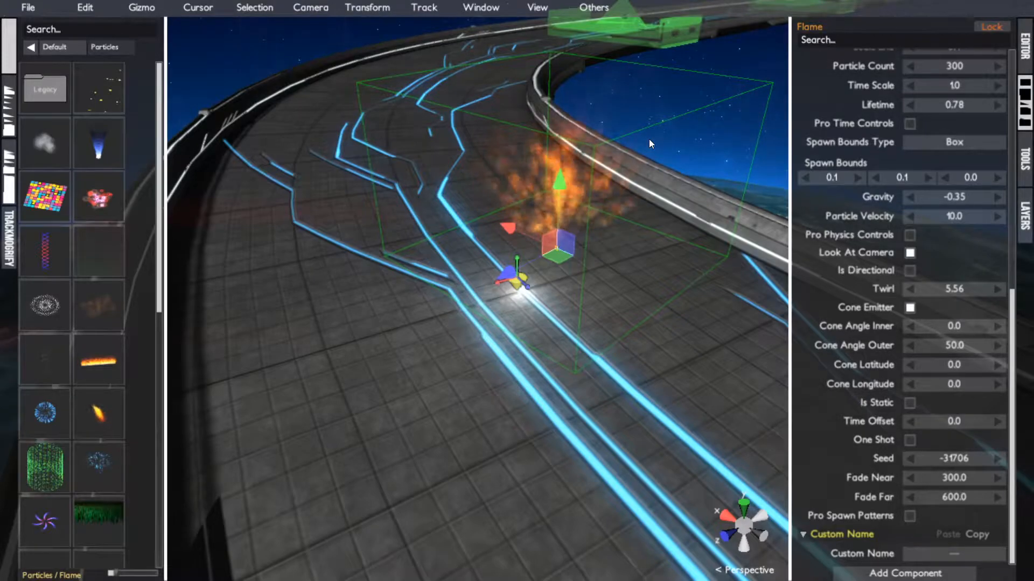
{"action": "key", "text": "Delete"}
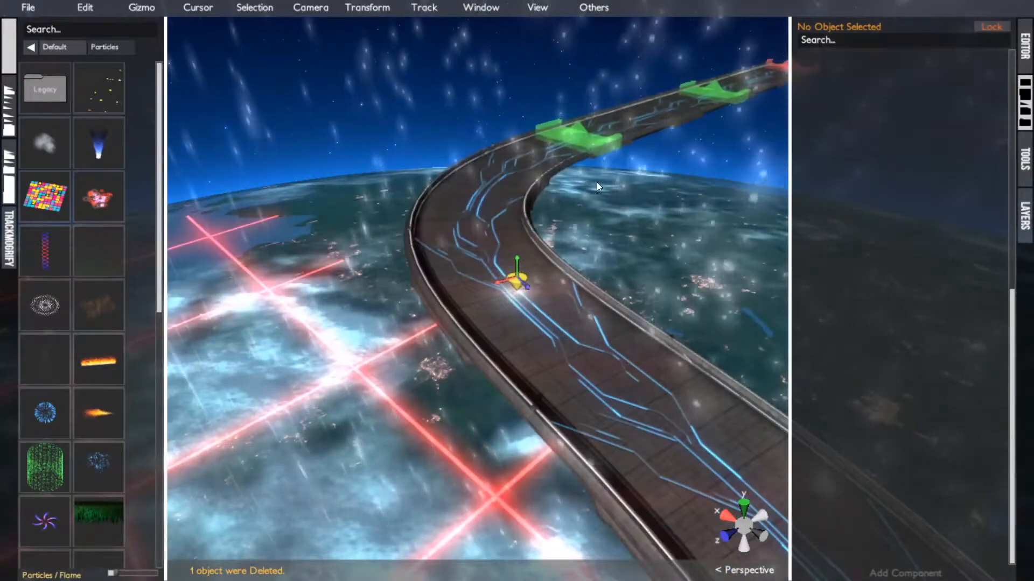
- Select the ParticleTemplate particle object on the bend of the road
{"action": "left_click", "coordinate": [596, 182]}
{"action": "left_click", "coordinate": [560, 238]}
{"action": "left_click", "coordinate": [583, 188]}
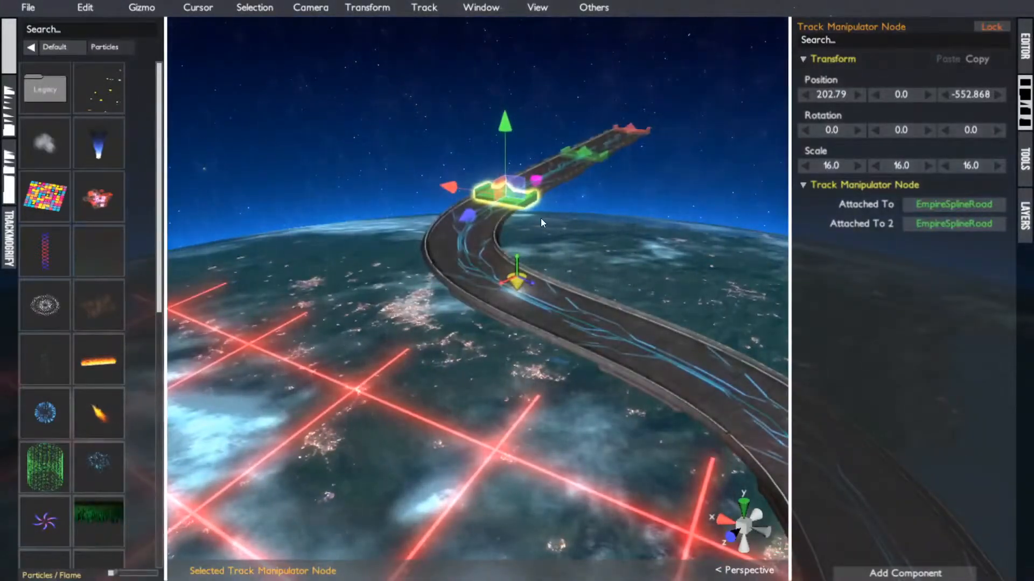
{"action": "left_click", "coordinate": [472, 236]}
{"action": "left_click", "coordinate": [483, 403]}
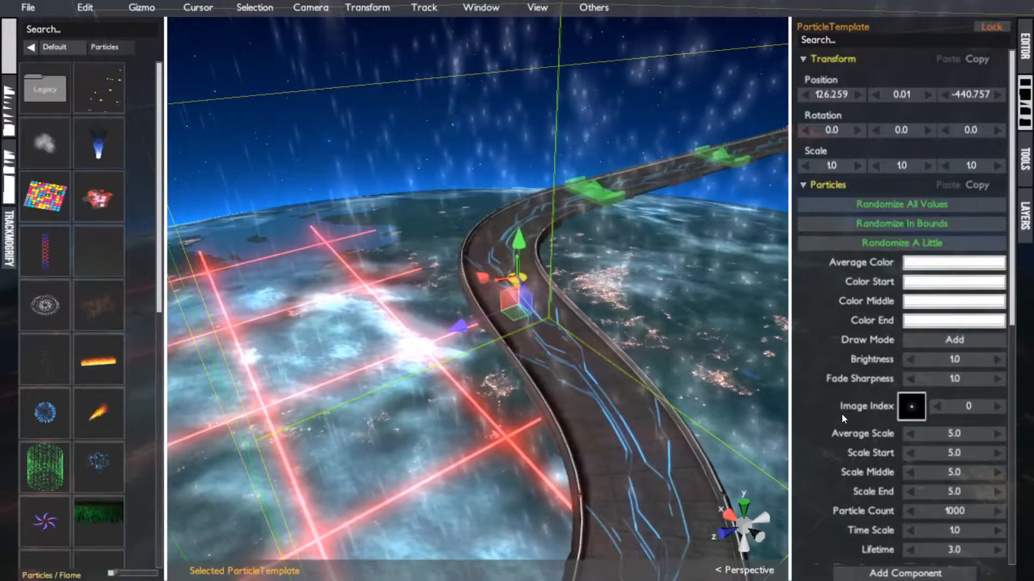
- Set the particle object's Cone Latitude to 90, and reset it to 0
{"action": "scroll", "coordinate": [842, 414], "scroll_direction": "down", "scroll_amount": 8}
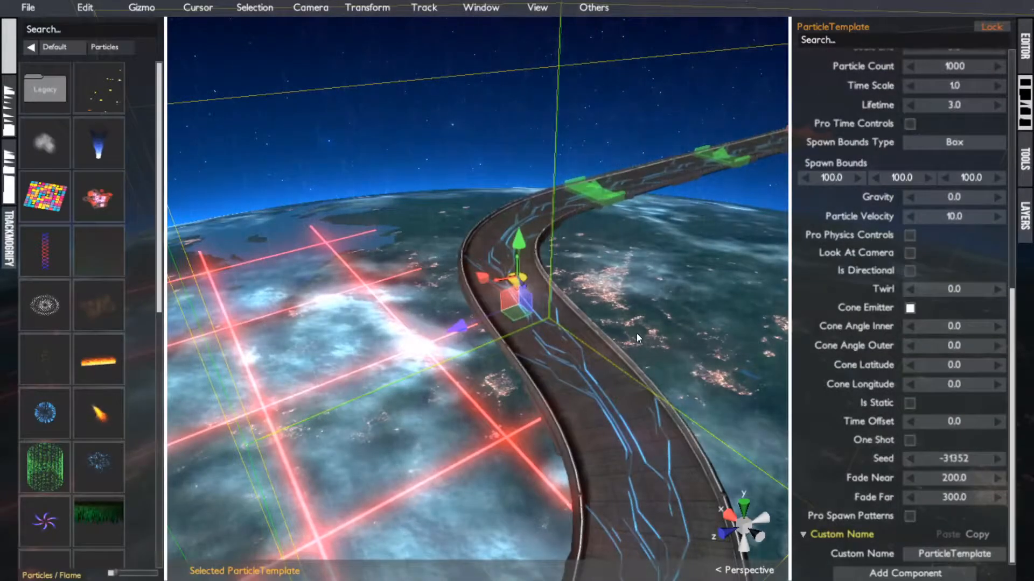
{"action": "left_click_drag", "start_coordinate": [637, 333], "coordinate": [619, 269], "text": "alt"}
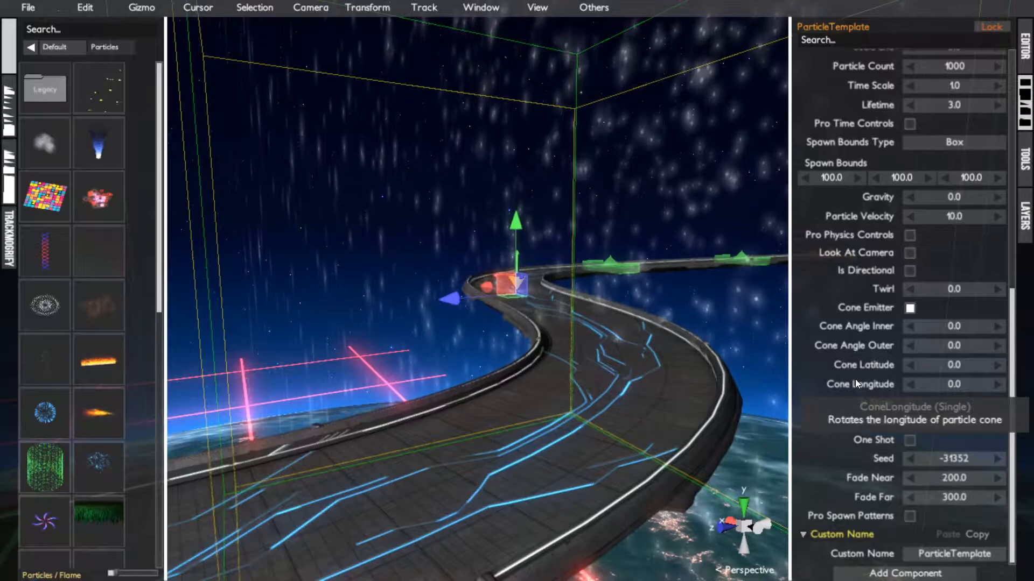
{"action": "left_click", "coordinate": [938, 366]}
{"action": "type", "text": "90"}
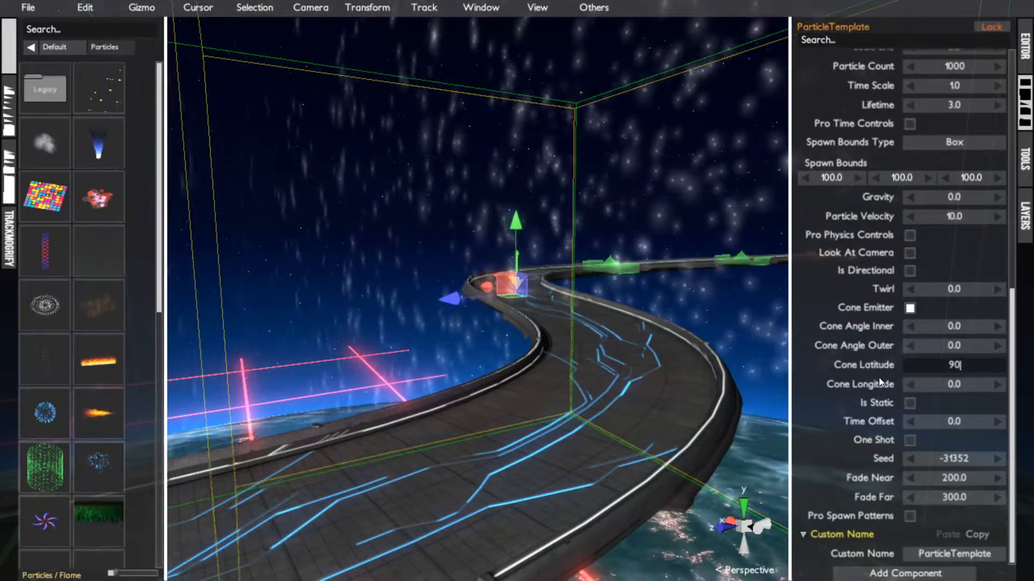
{"action": "key", "text": "Return"}
{"action": "left_click", "coordinate": [966, 366]}
{"action": "type", "text": "0"}
{"action": "key", "text": "Return"}
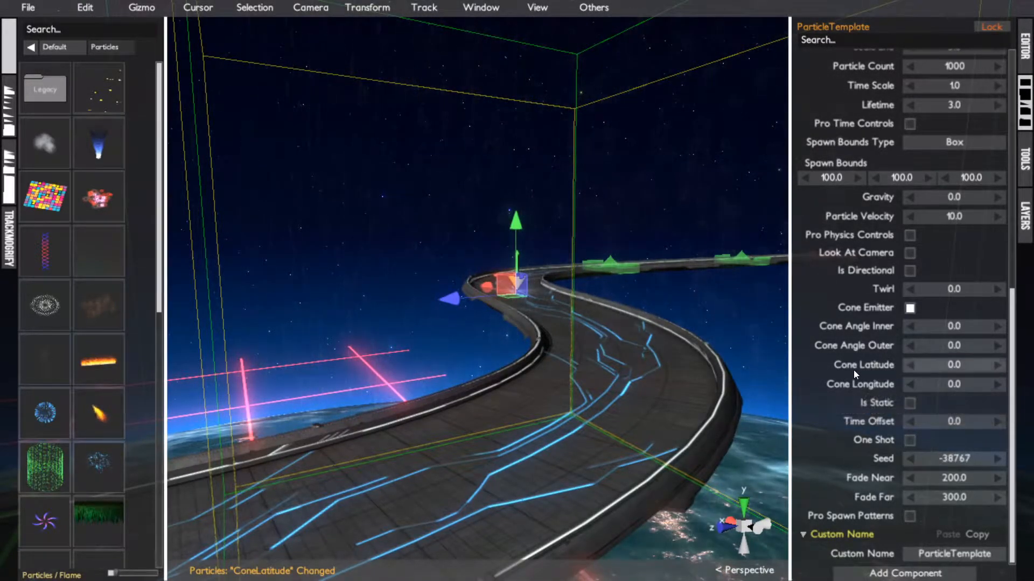
- Set the Cone Angle Outer to 0 and turn off the Cone Emitter option
{"action": "left_click", "coordinate": [951, 346]}
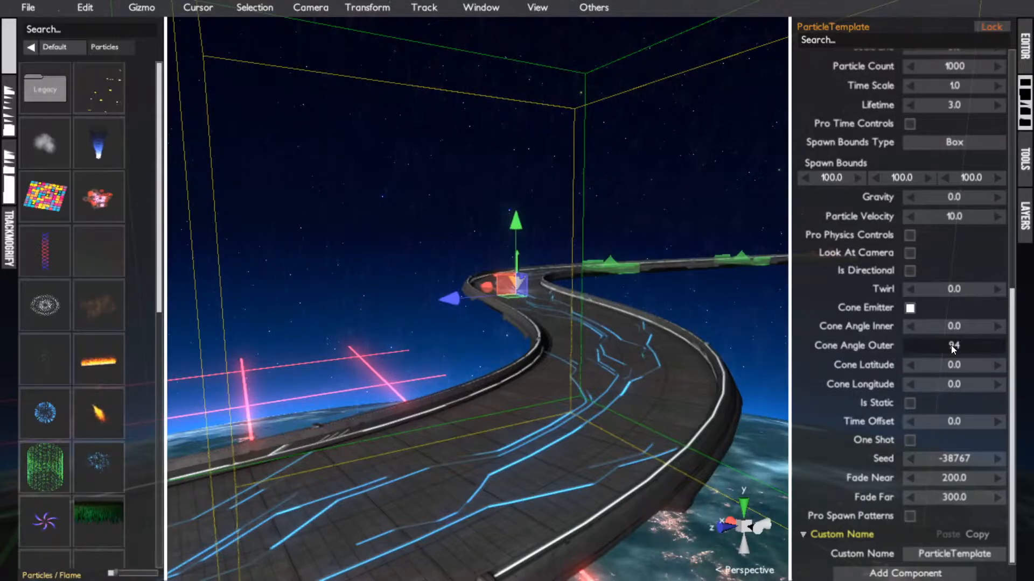
{"action": "type", "text": "94"}
{"action": "key", "text": "BackSpace"}
{"action": "key", "text": "BackSpace"}
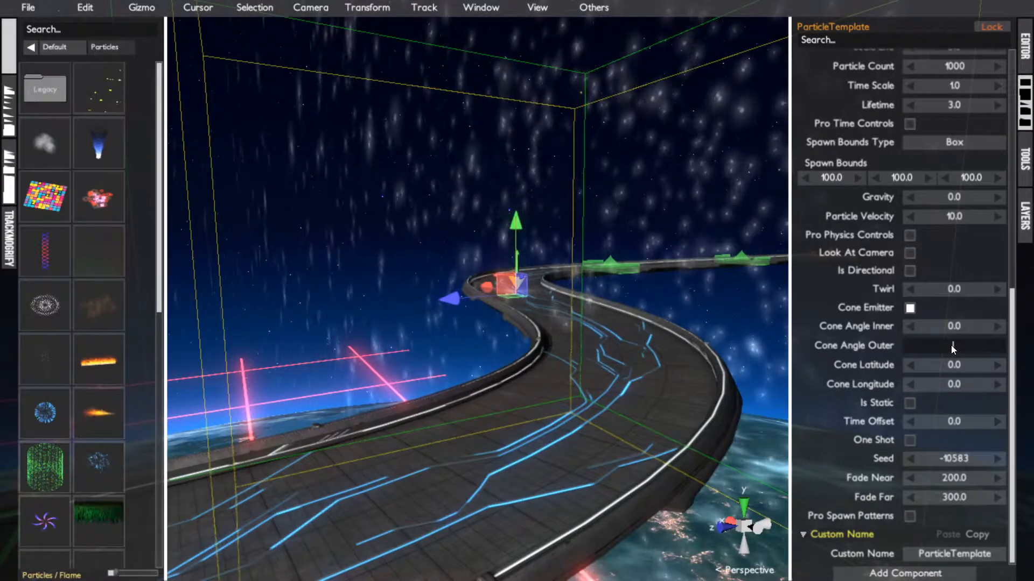
{"action": "type", "text": "0"}
{"action": "left_click", "coordinate": [909, 306]}
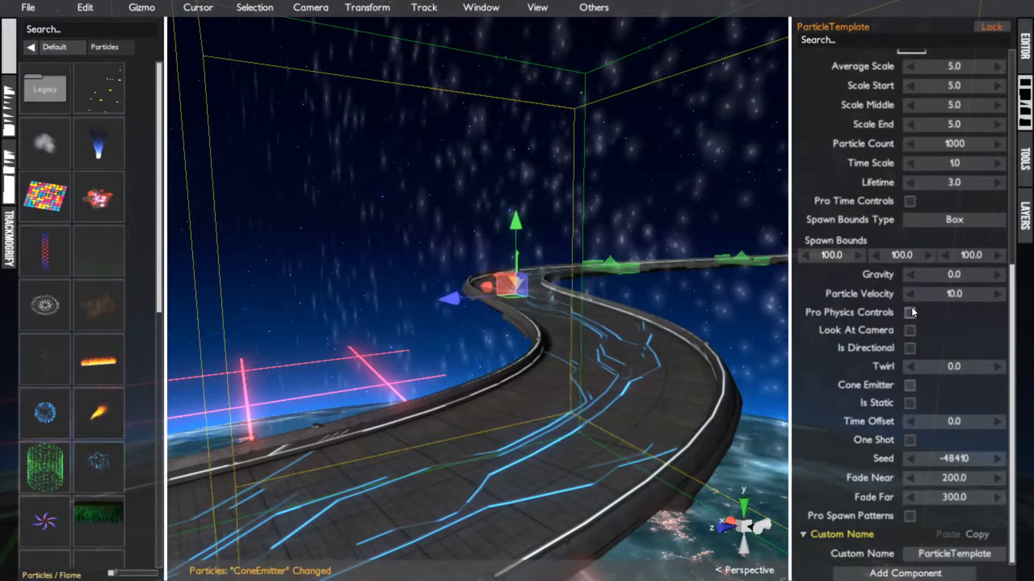
- Turn on Is Static for the particles and set their Time Offset to 2
{"action": "scroll", "coordinate": [848, 370], "scroll_direction": "up", "scroll_amount": 3}
{"action": "scroll", "coordinate": [849, 373], "scroll_direction": "down", "scroll_amount": 3}
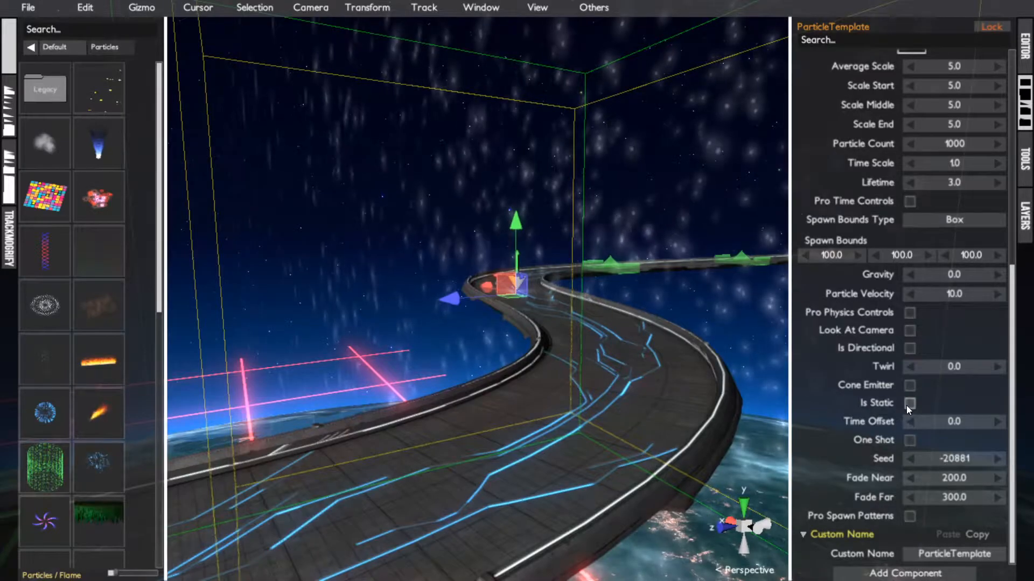
{"action": "left_click", "coordinate": [909, 403]}
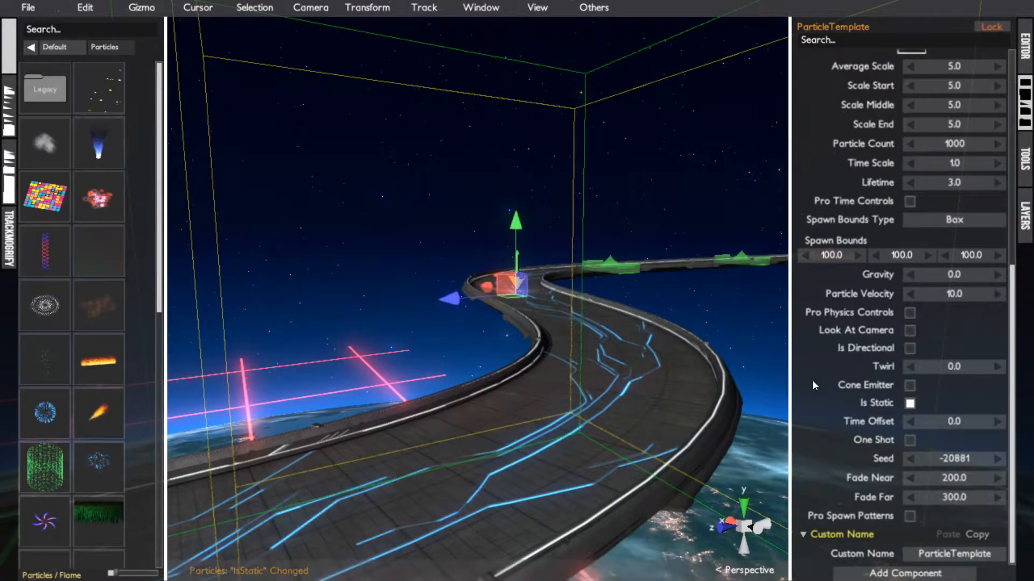
{"action": "scroll", "coordinate": [812, 383], "scroll_direction": "up", "scroll_amount": 5}
{"action": "scroll", "coordinate": [812, 380], "scroll_direction": "down", "scroll_amount": 5}
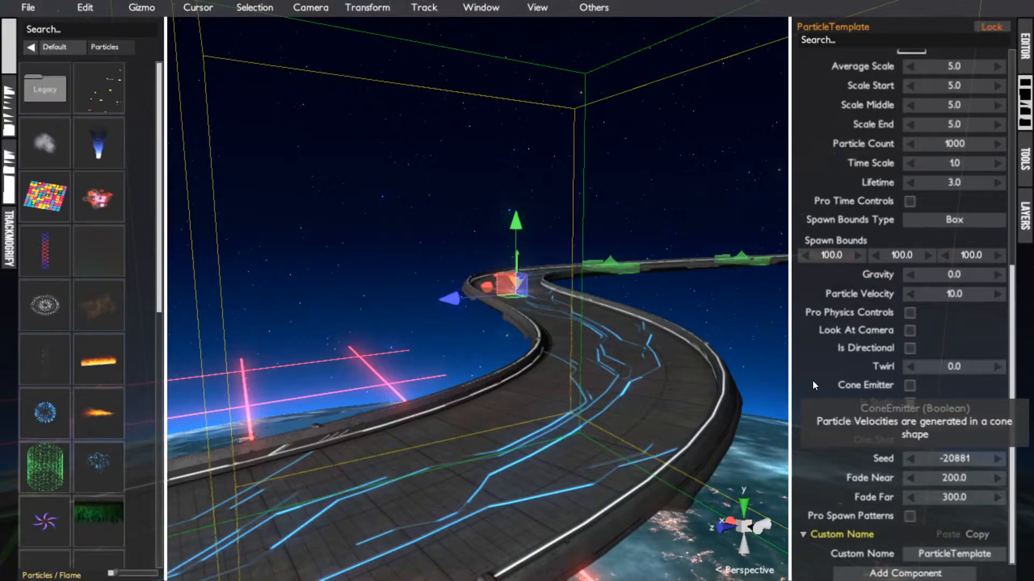
{"action": "scroll", "coordinate": [813, 380], "scroll_direction": "up", "scroll_amount": 4}
{"action": "scroll", "coordinate": [812, 380], "scroll_direction": "down", "scroll_amount": 4}
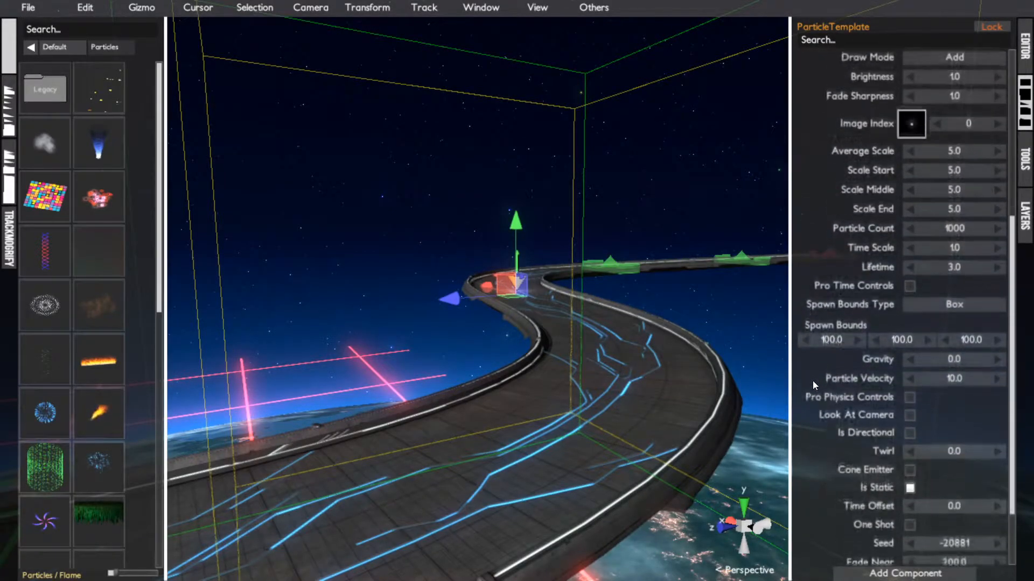
{"action": "left_click", "coordinate": [955, 489]}
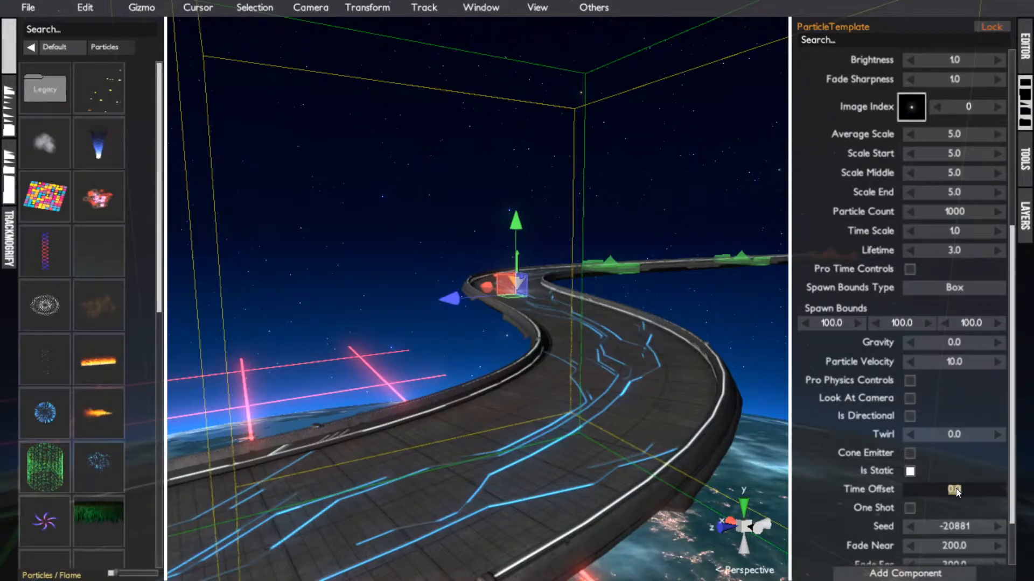
{"action": "type", "text": "2"}
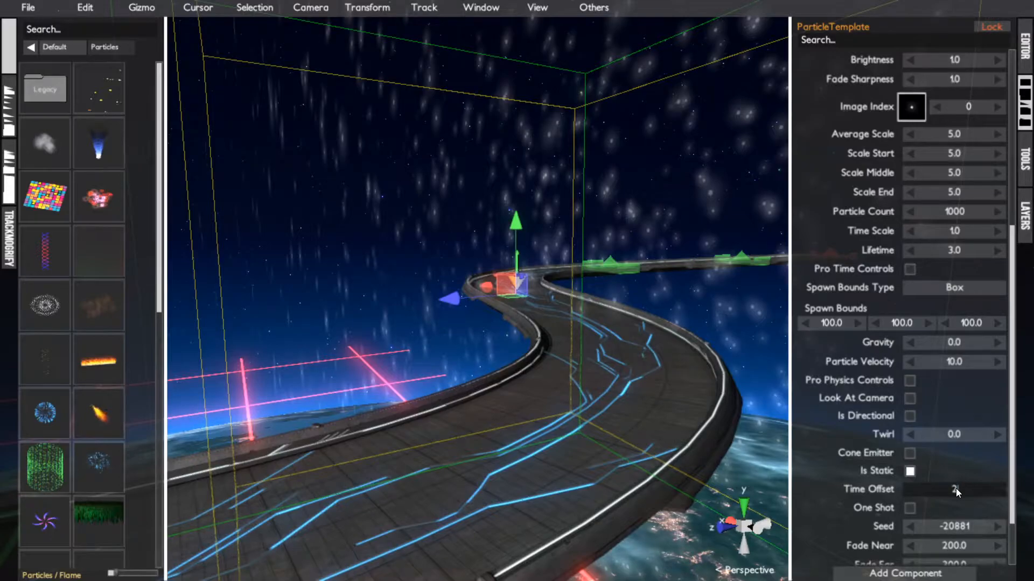
{"action": "left_click", "coordinate": [874, 489]}
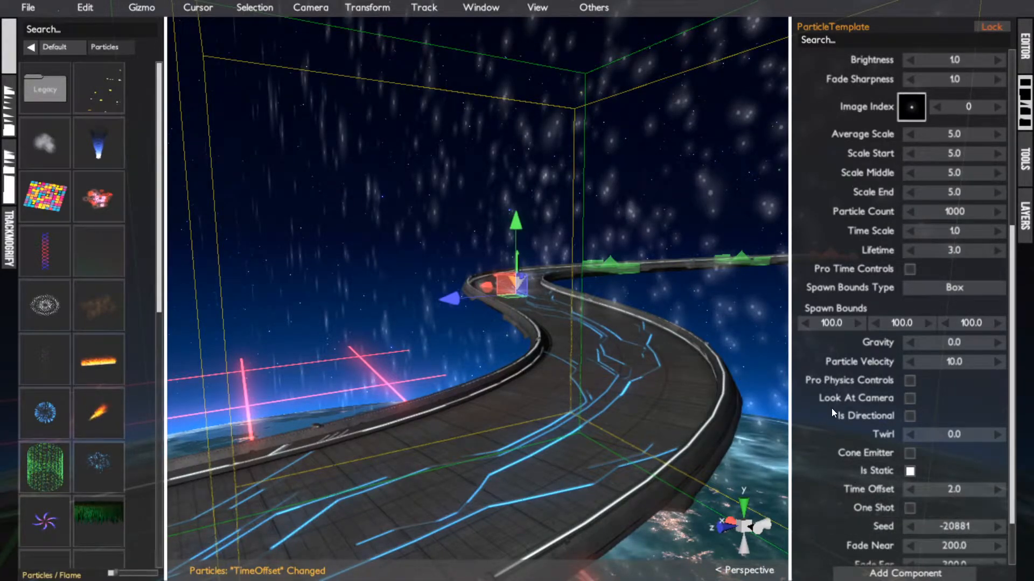
- Step the static particles' Time Offset up and down, ending at 0.933
{"action": "scroll", "coordinate": [822, 422], "scroll_direction": "up", "scroll_amount": 3}
{"action": "scroll", "coordinate": [823, 422], "scroll_direction": "down", "scroll_amount": 2}
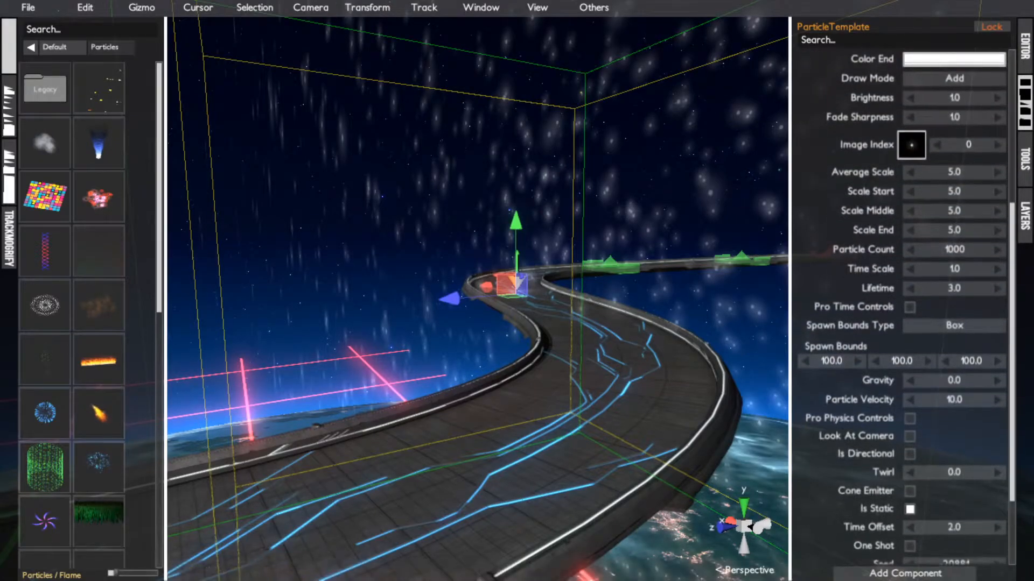
{"action": "left_click", "coordinate": [997, 531]}
{"action": "left_click", "coordinate": [907, 526]}
{"action": "left_click", "coordinate": [907, 526]}
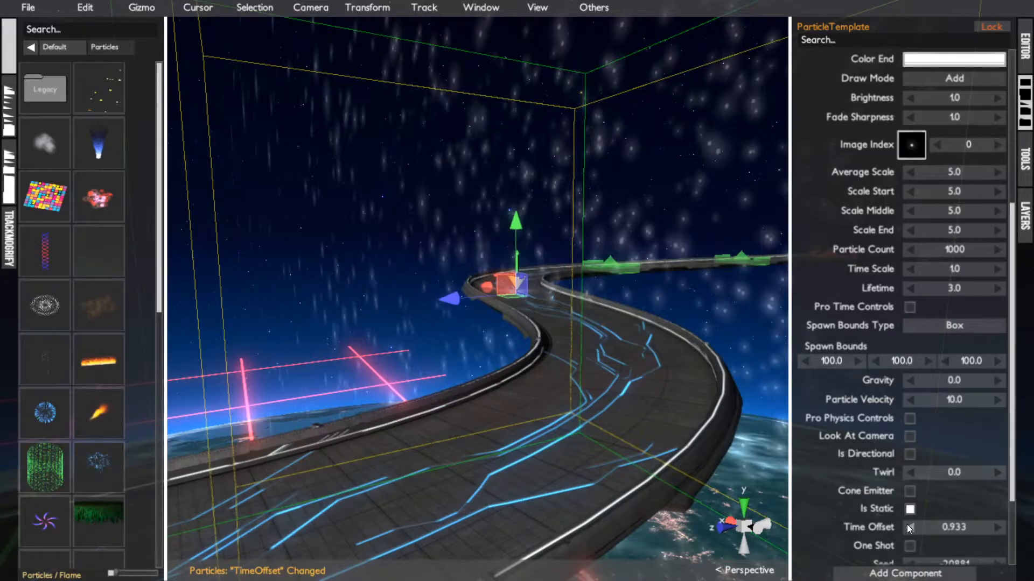
- Reset the Time Offset to 0 and turn off Is Static
{"action": "left_click", "coordinate": [941, 531]}
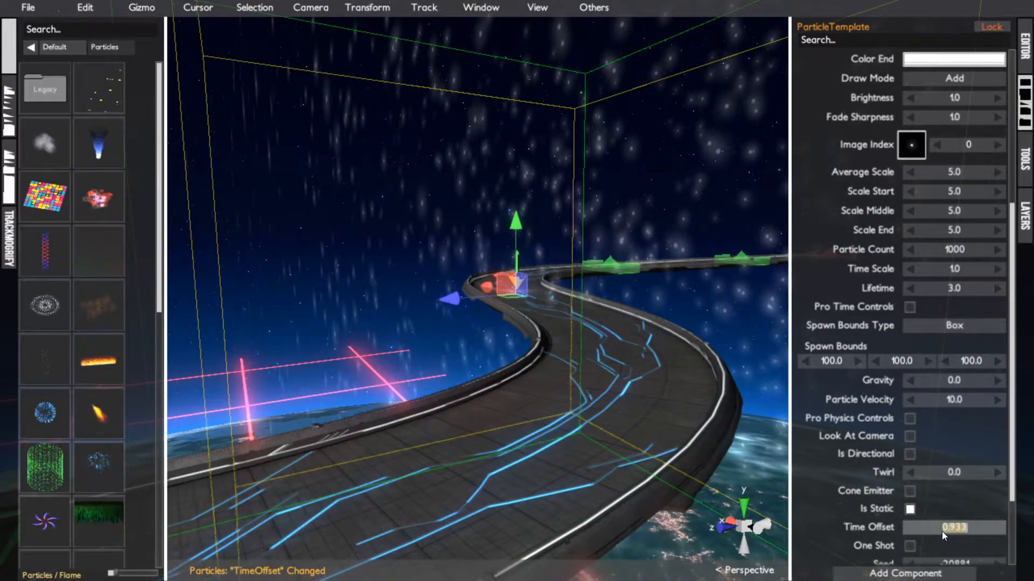
{"action": "type", "text": "0"}
{"action": "key", "text": "Return"}
{"action": "left_click", "coordinate": [908, 508]}
- Set the Time Offset of the moving particles to 1
{"action": "left_click", "coordinate": [938, 525]}
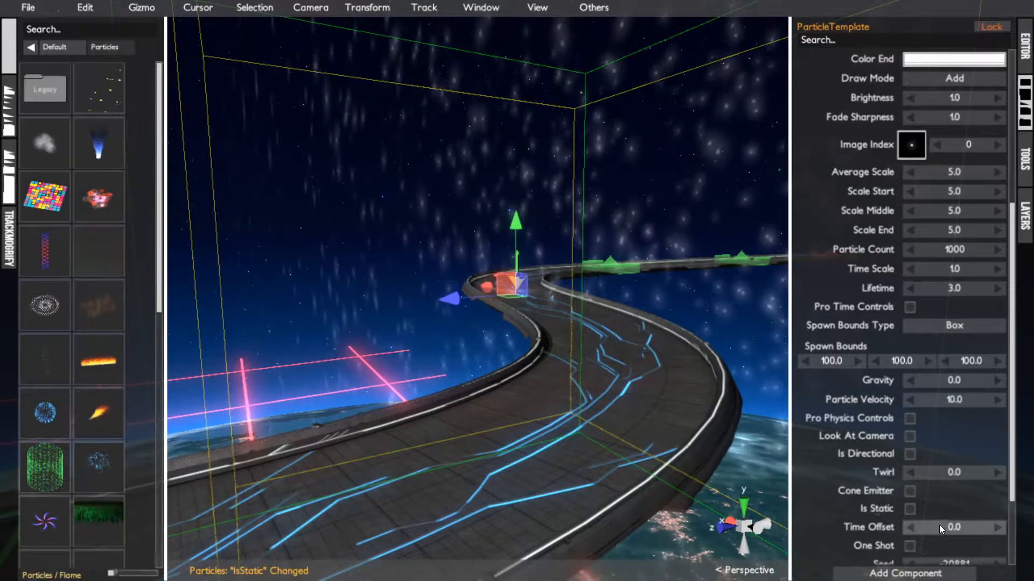
{"action": "type", "text": "1"}
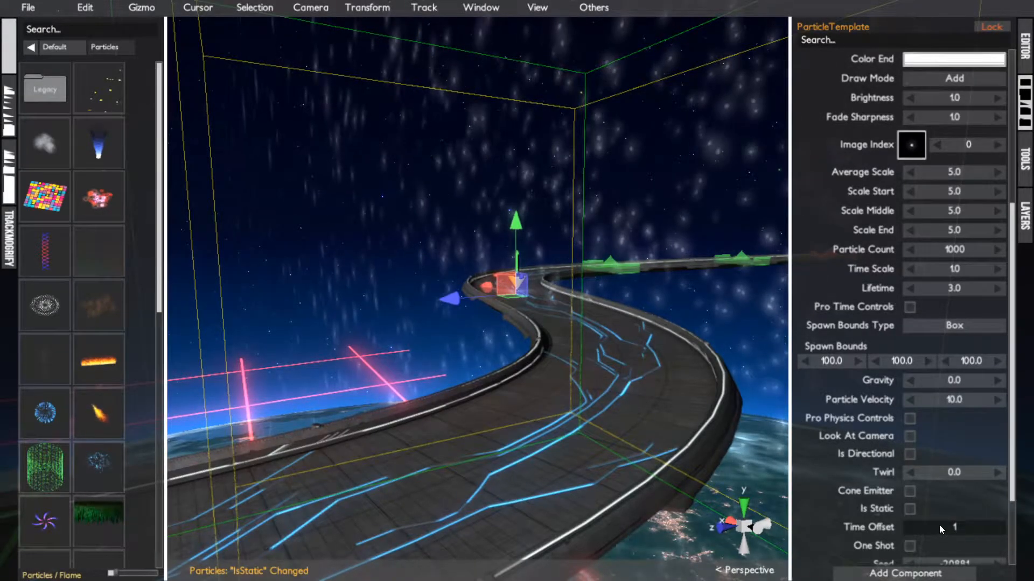
{"action": "left_click", "coordinate": [875, 527]}
- Turn on One Shot for the particles and add an Event Listener component to the object
{"action": "scroll", "coordinate": [874, 525], "scroll_direction": "down", "scroll_amount": 3}
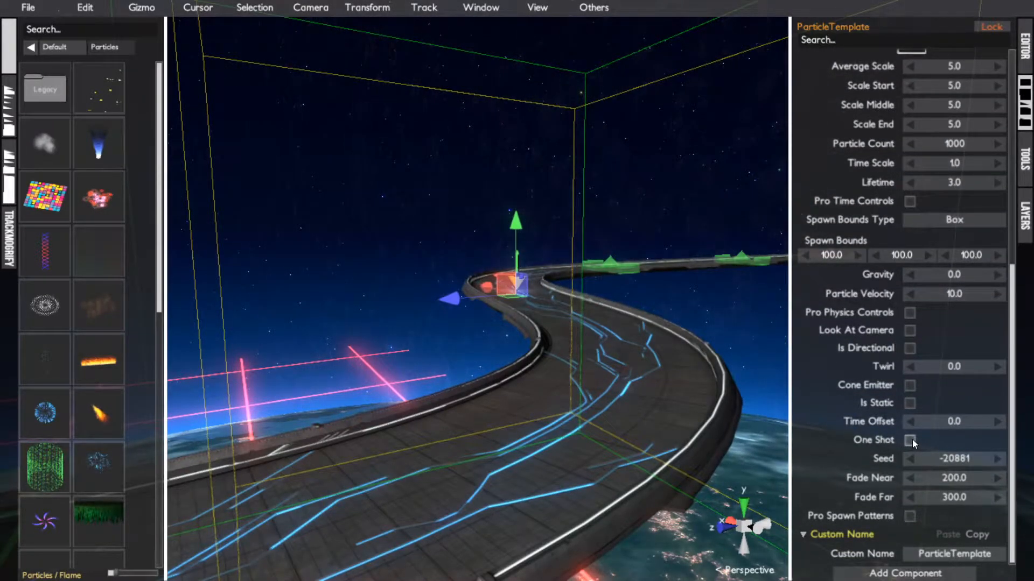
{"action": "left_click", "coordinate": [910, 440]}
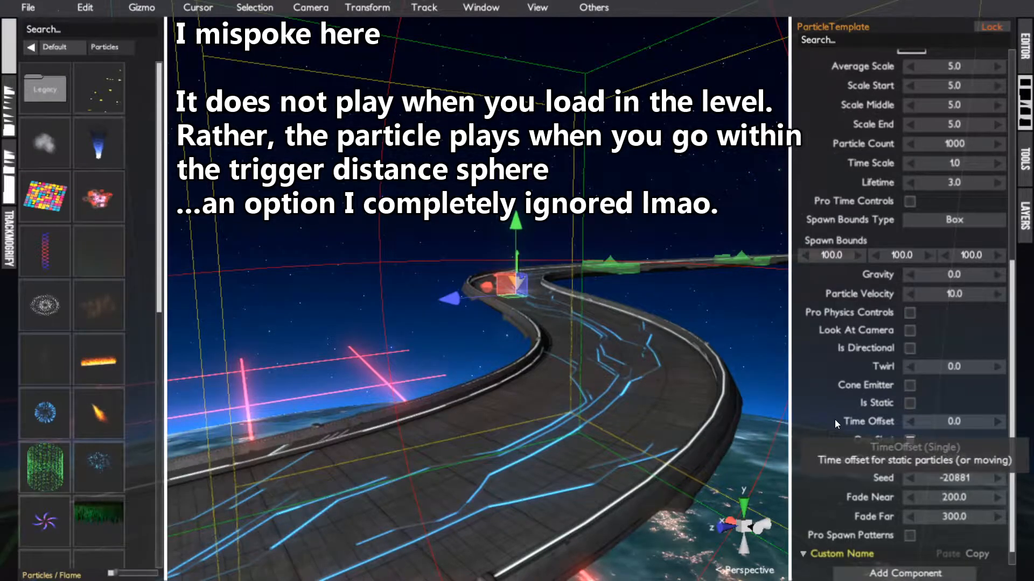
{"action": "scroll", "coordinate": [834, 419], "scroll_direction": "down", "scroll_amount": 1}
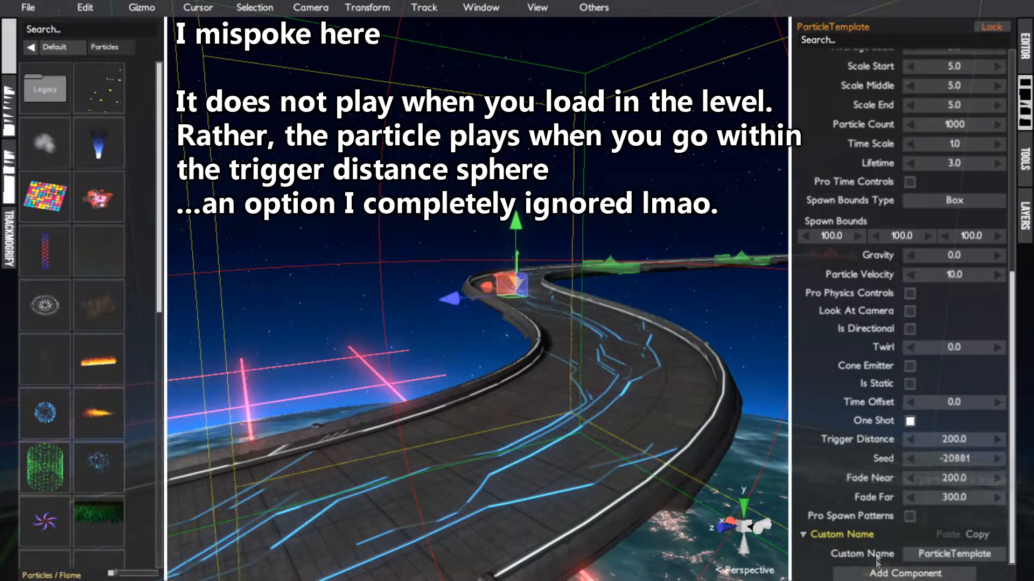
{"action": "left_click", "coordinate": [886, 573]}
{"action": "left_click", "coordinate": [856, 422]}
{"action": "scroll", "coordinate": [854, 421], "scroll_direction": "down", "scroll_amount": 2}
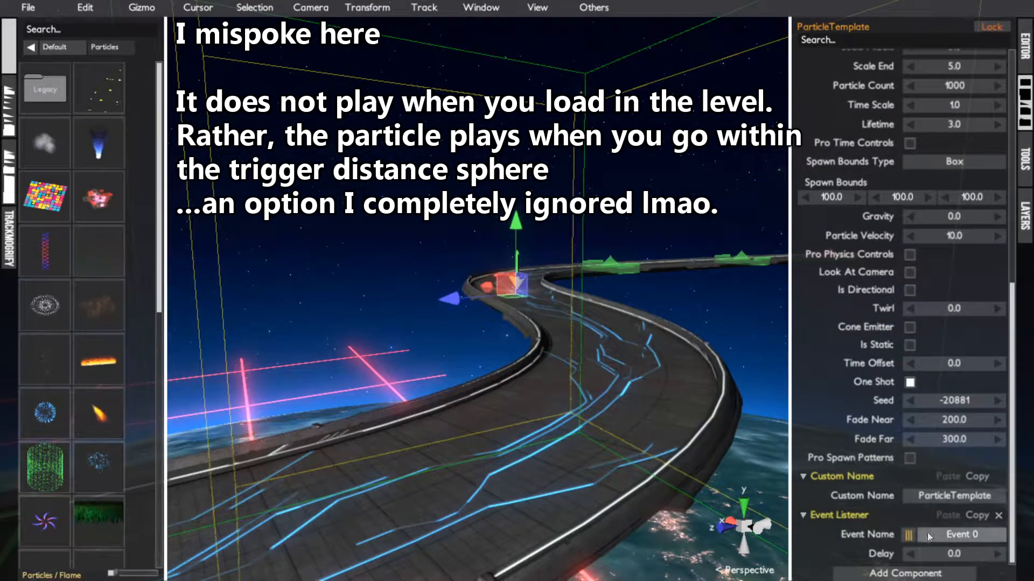
{"action": "mouse_move", "coordinate": [816, 529]}
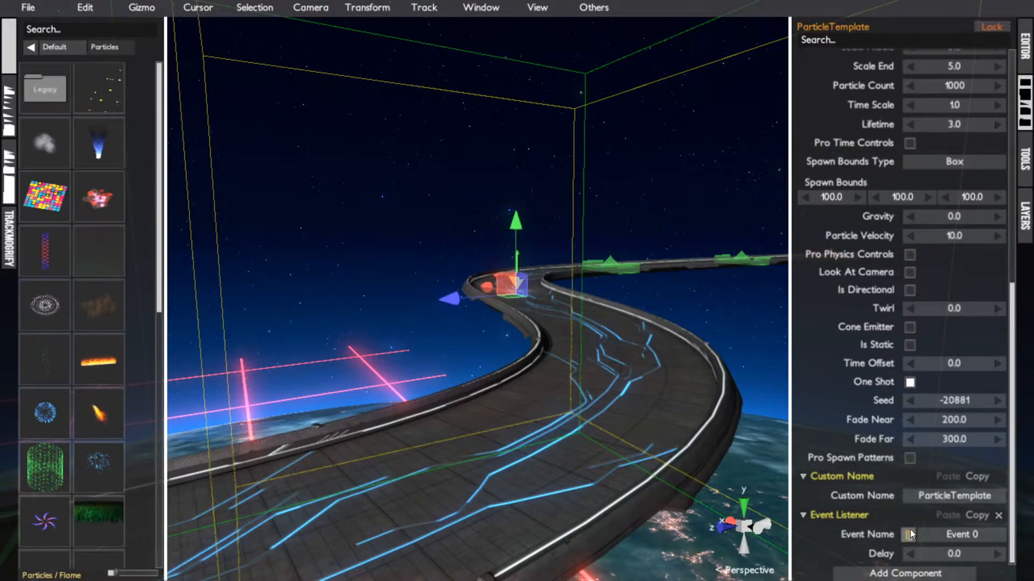
- Remove the Event Listener component from the particle object and turn off One Shot
{"action": "left_click", "coordinate": [905, 573]}
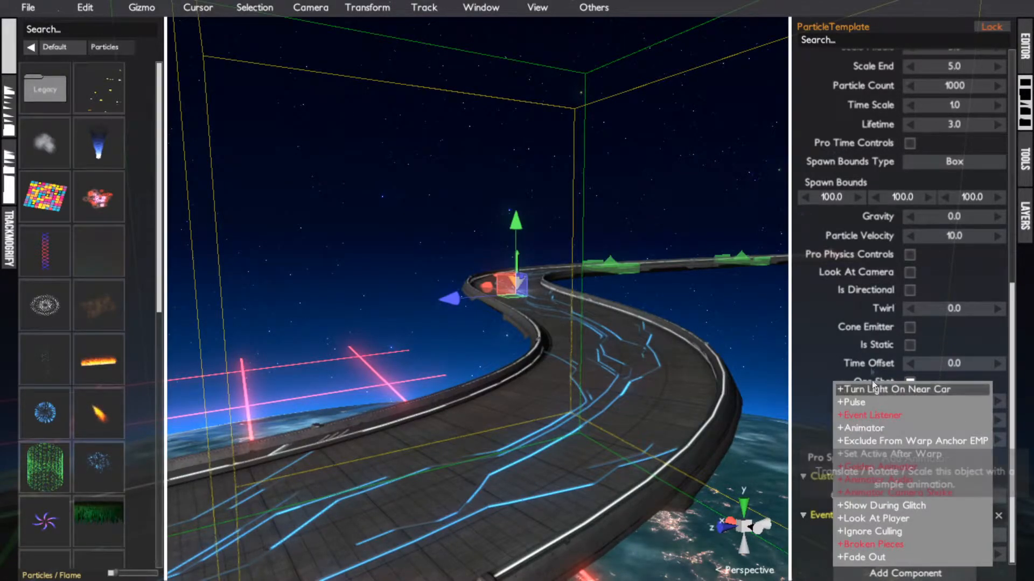
{"action": "left_click", "coordinate": [868, 356]}
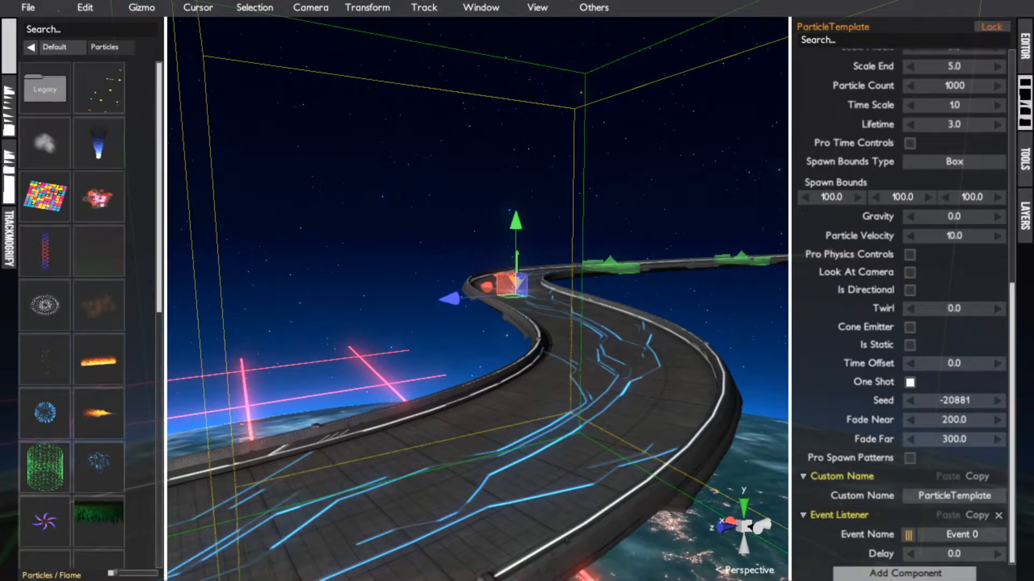
{"action": "left_click", "coordinate": [997, 515]}
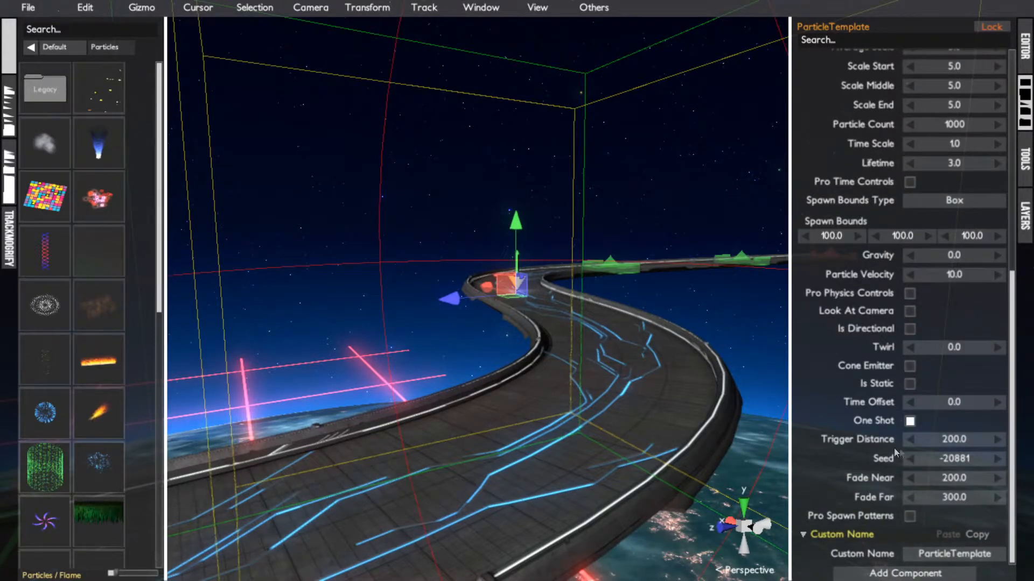
{"action": "left_click", "coordinate": [909, 424]}
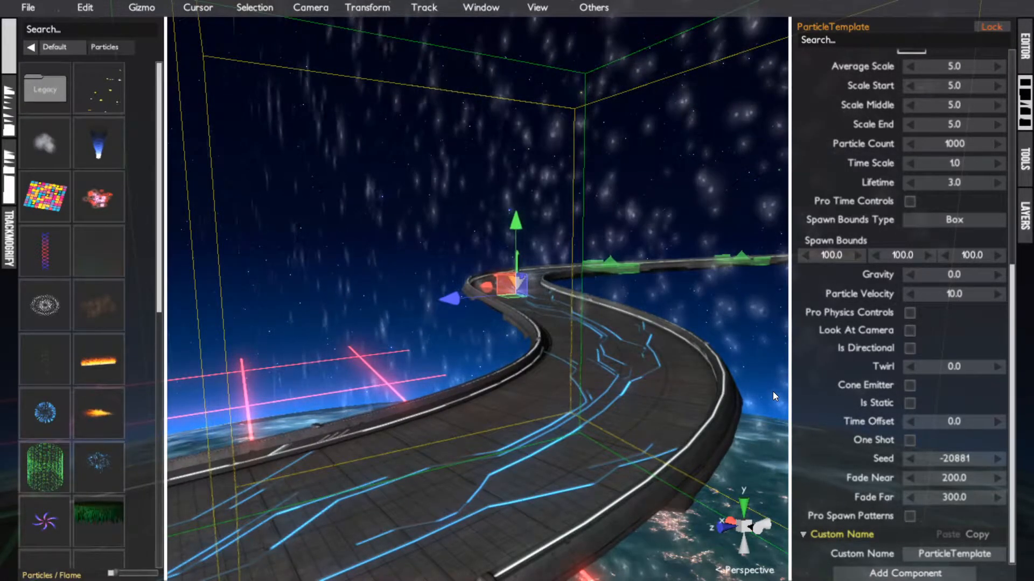
- Fix the particles' random Seed at the positive value 20881
{"action": "mouse_move", "coordinate": [865, 456]}
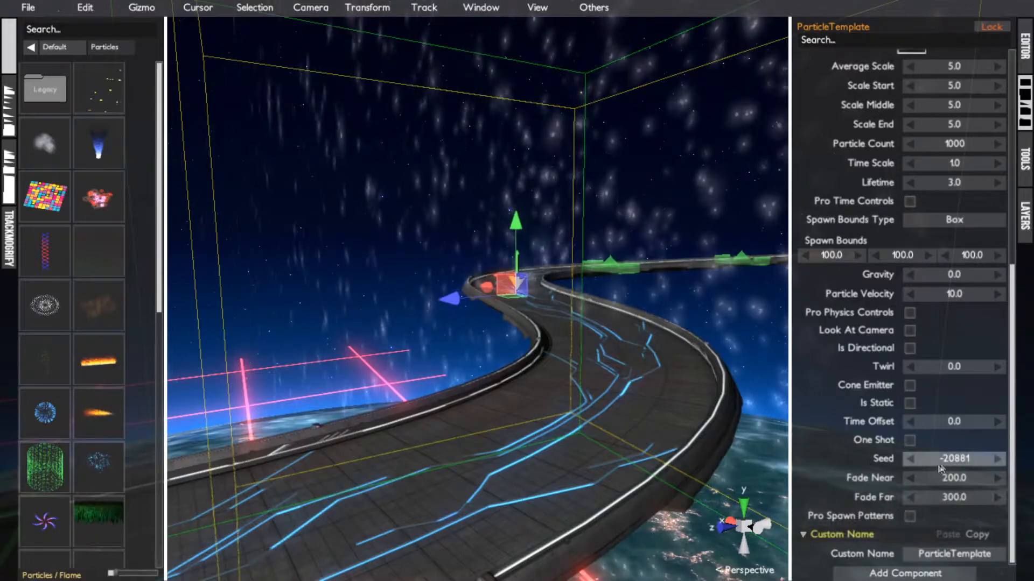
{"action": "left_click", "coordinate": [942, 460]}
{"action": "key", "text": "BackSpace"}
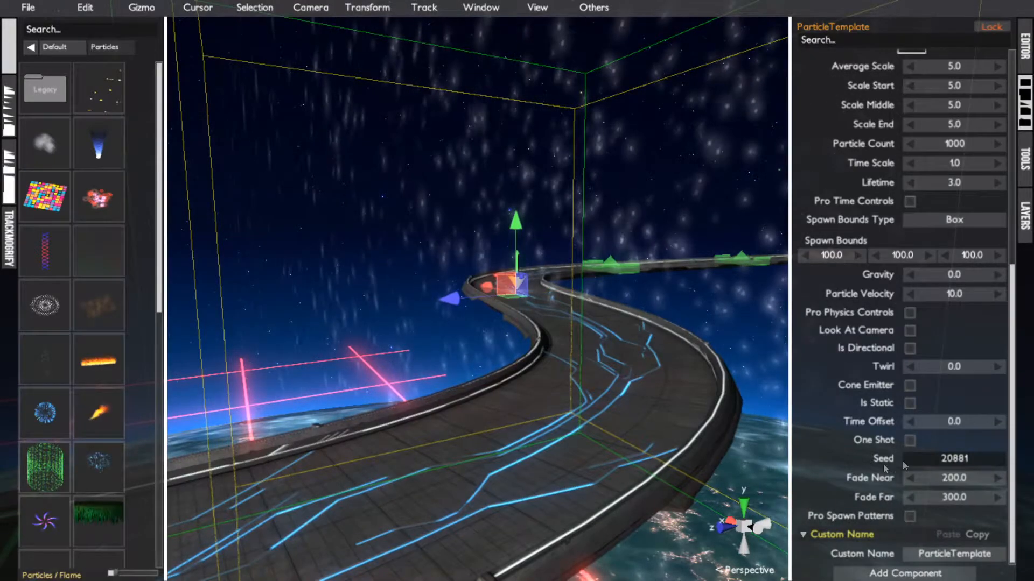
{"action": "key", "text": "Return"}
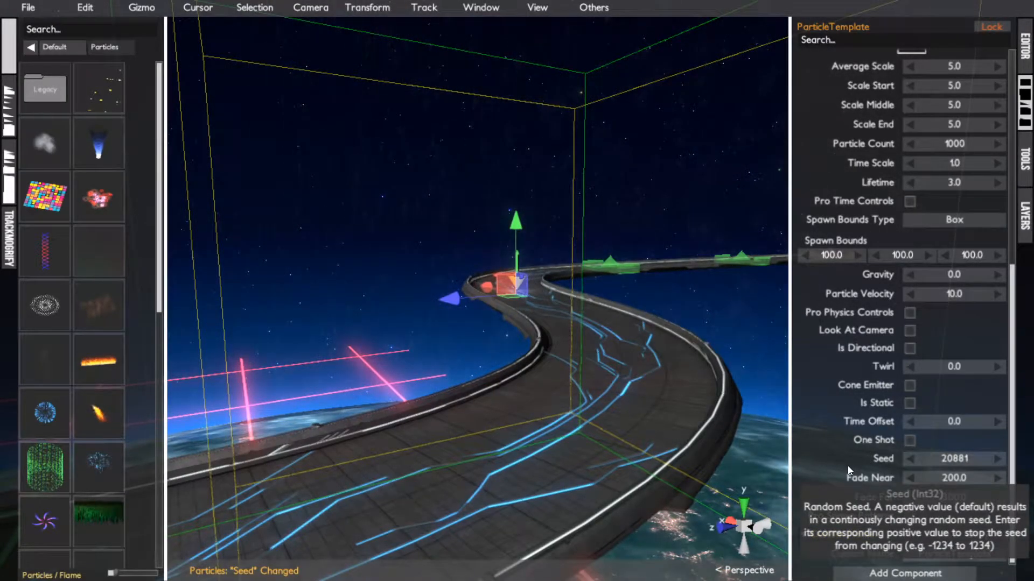
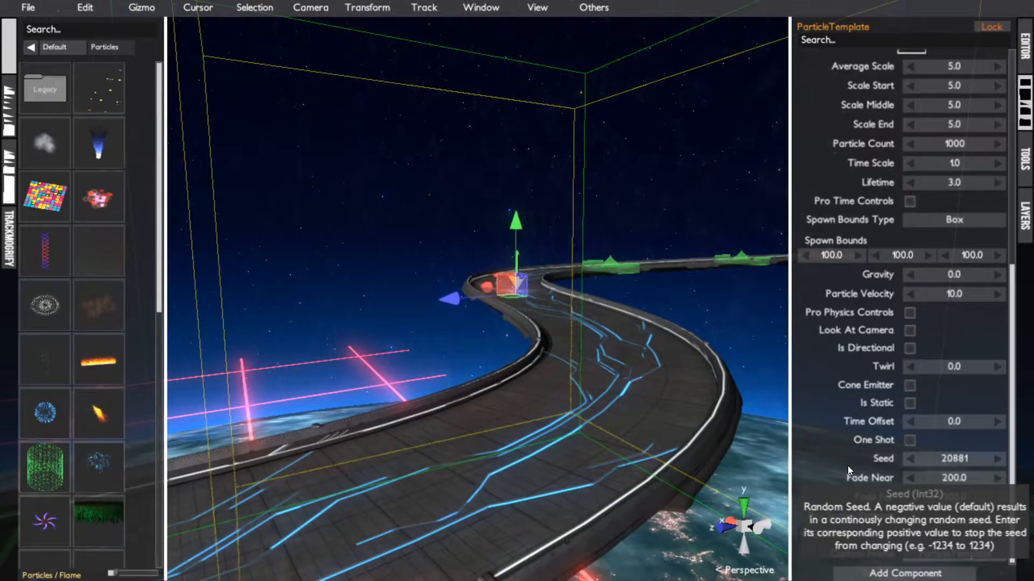
- Try a shortened Seed of 208 for the particles and undo the change
{"action": "left_click", "coordinate": [981, 457]}
{"action": "key", "text": "BackSpace"}
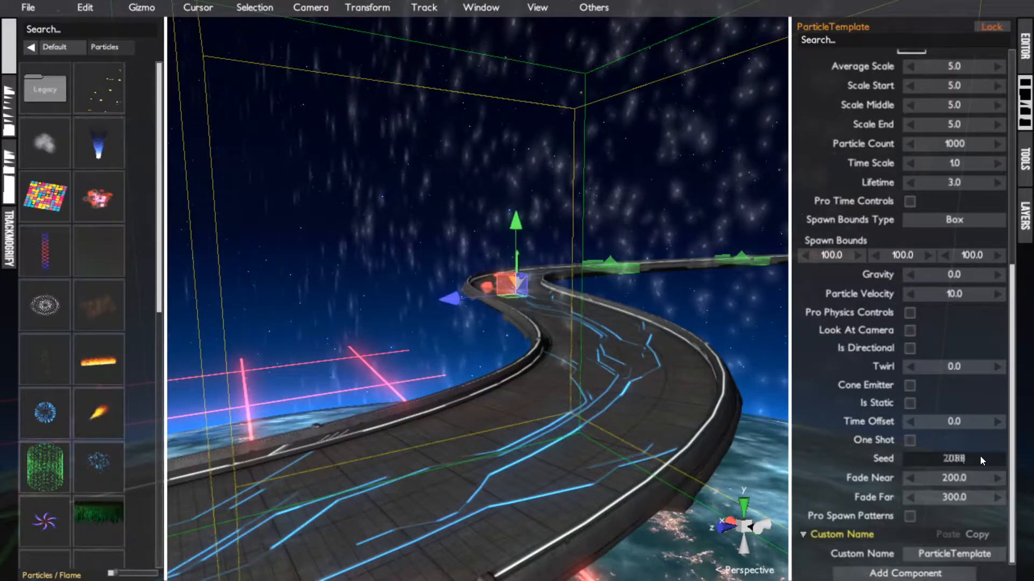
{"action": "key", "text": "BackSpace"}
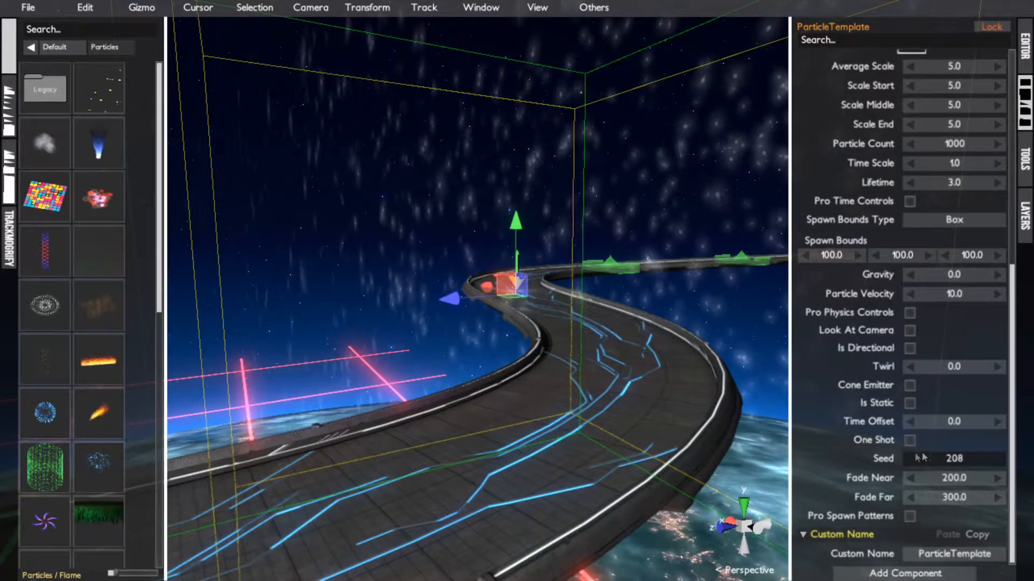
{"action": "left_click", "coordinate": [880, 456]}
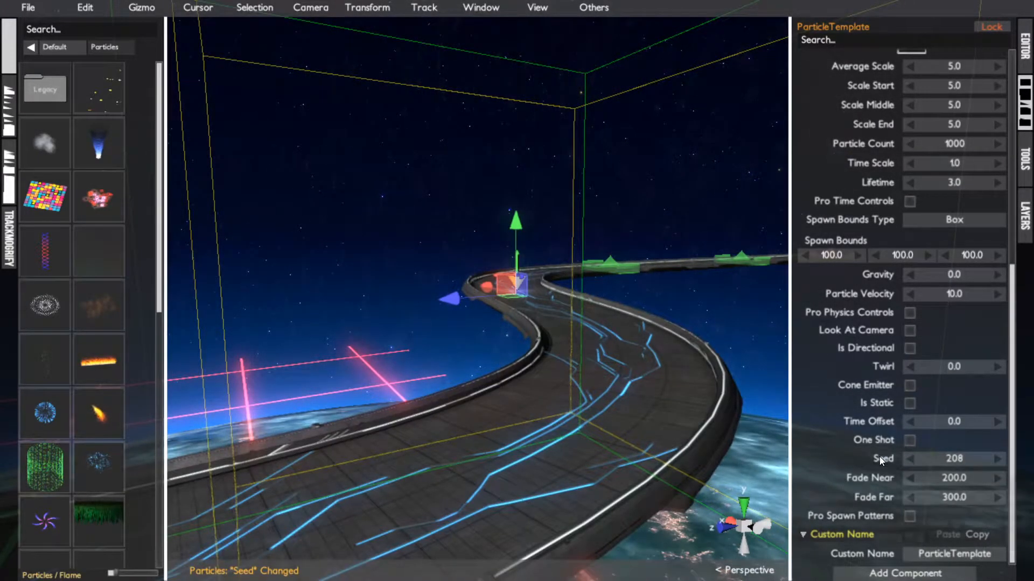
{"action": "mouse_move", "coordinate": [879, 457]}
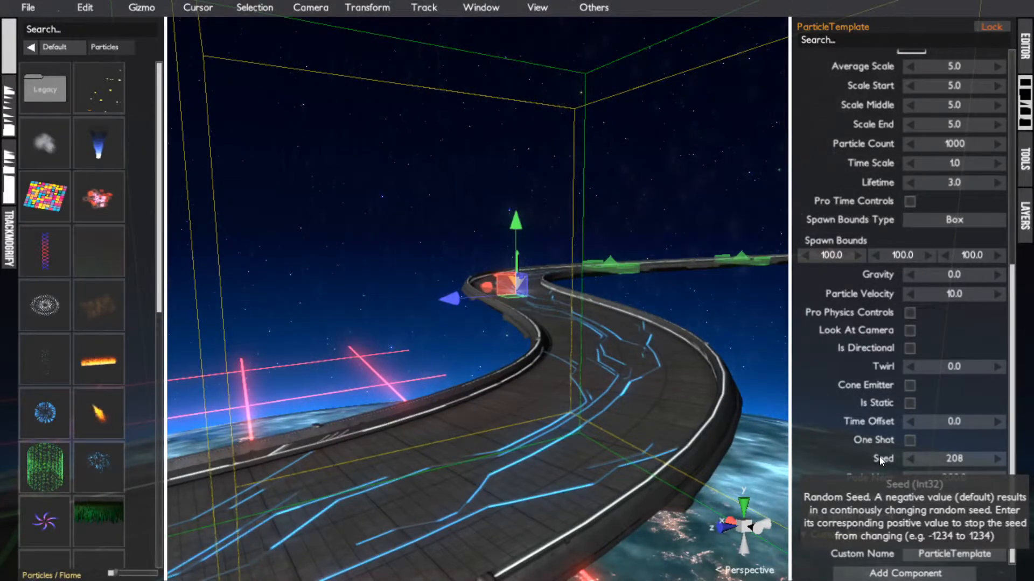
{"action": "key", "text": "ctrl+z"}
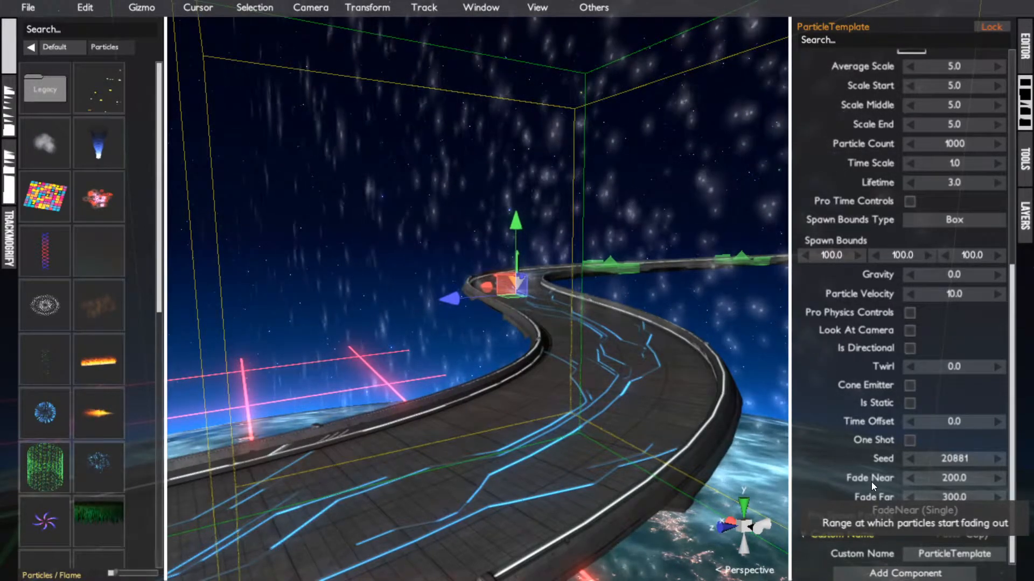
- Extend the particles' fade range by setting Fade Near to 2000 and Fade Far to 3000
{"action": "left_click", "coordinate": [946, 482]}
{"action": "type", "text": "0"}
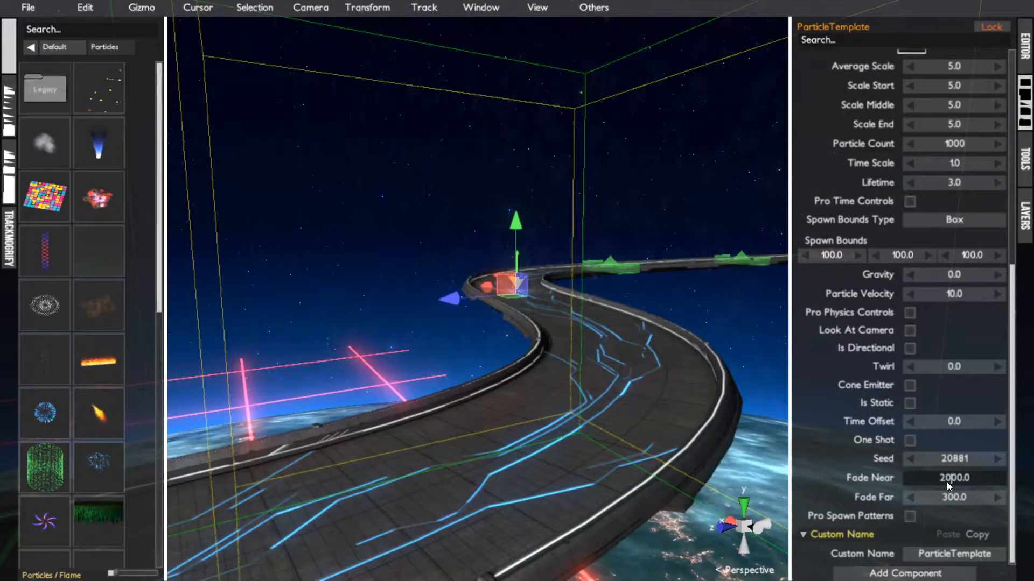
{"action": "left_click", "coordinate": [949, 502]}
{"action": "type", "text": "0"}
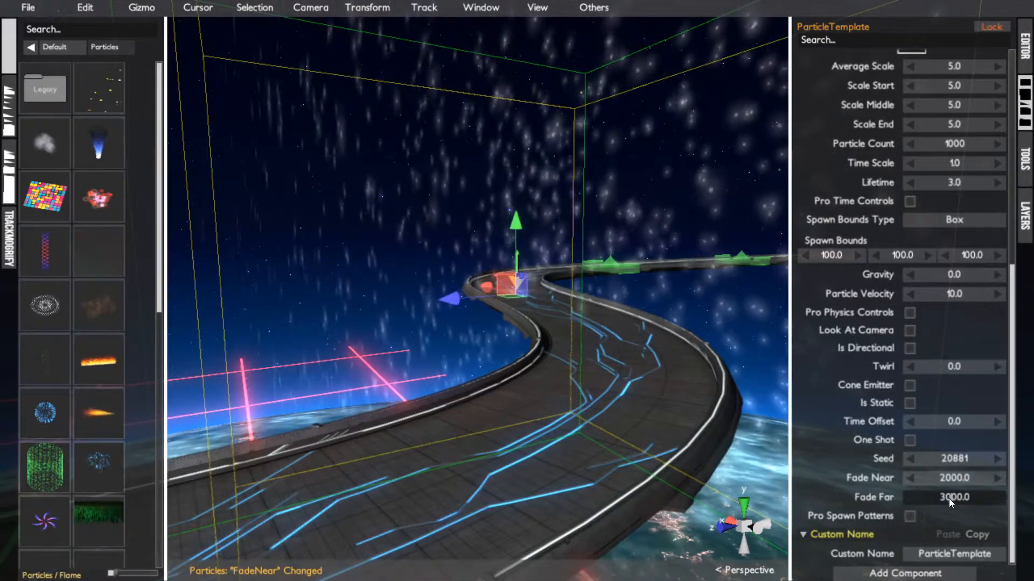
{"action": "left_click", "coordinate": [893, 498]}
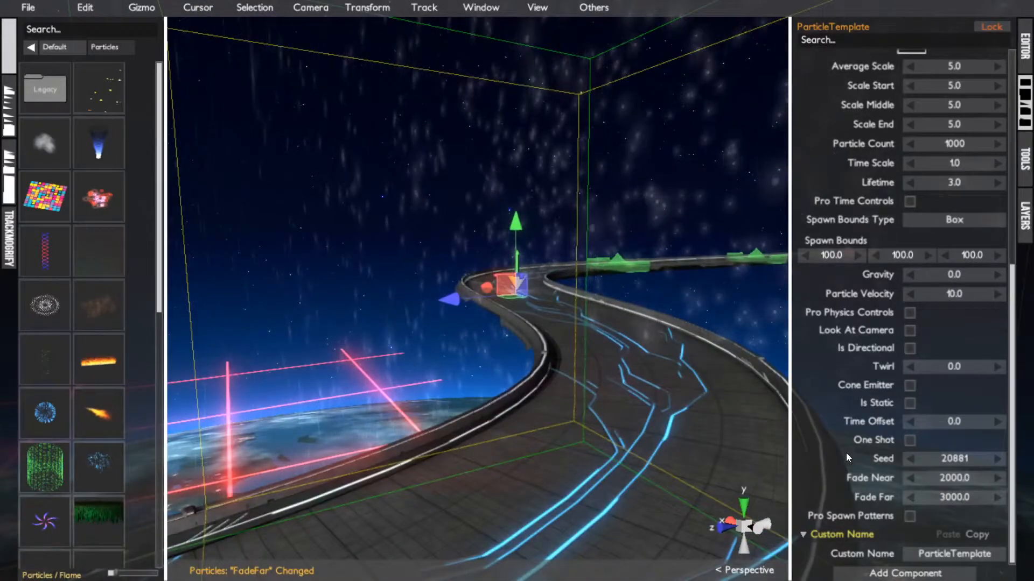
{"action": "mouse_move", "coordinate": [846, 455]}
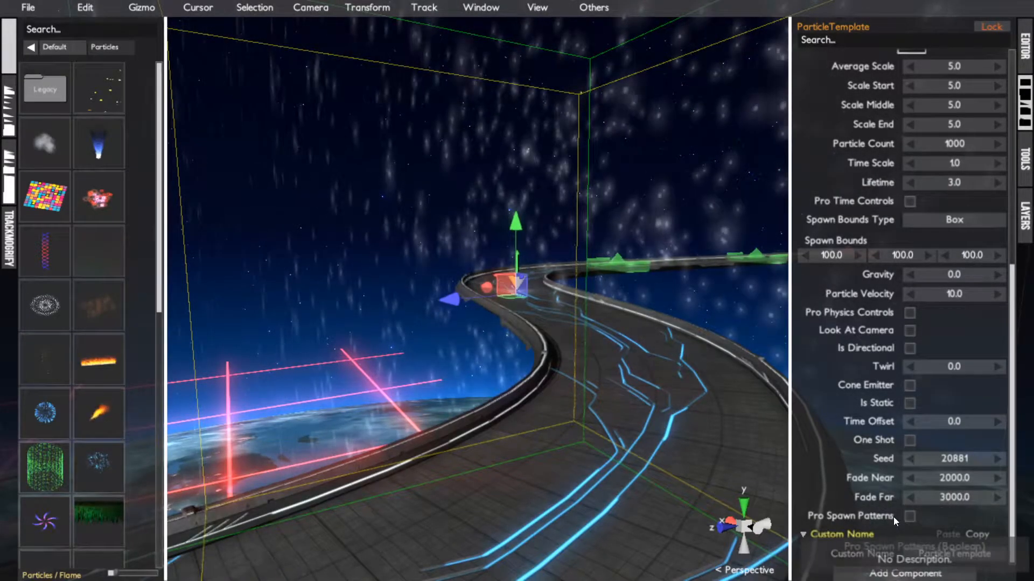
- Enable Pro Time Controls for the particles and set the Spawn Time Variance to 1
{"action": "left_click", "coordinate": [908, 201]}
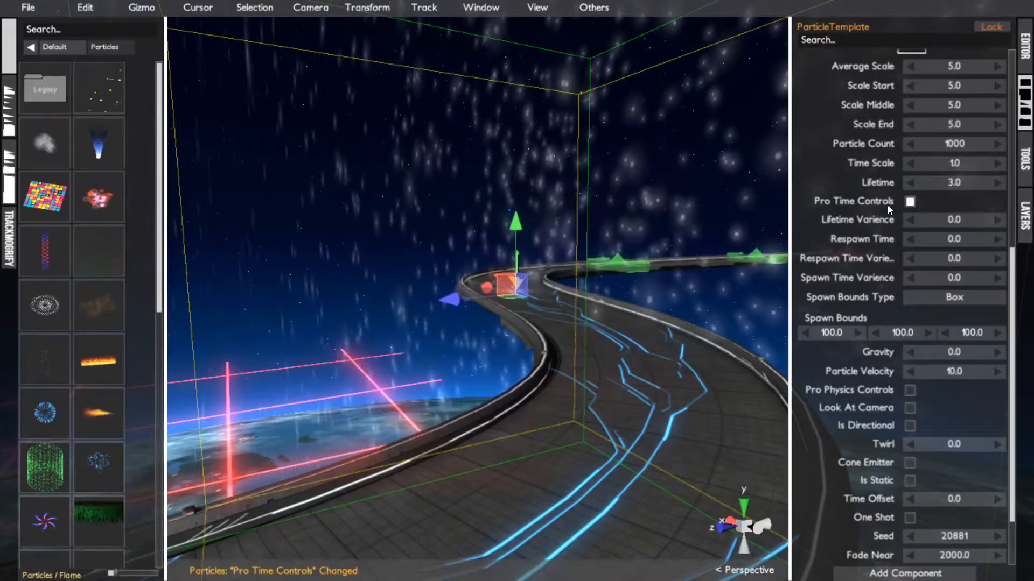
{"action": "scroll", "coordinate": [824, 237], "scroll_direction": "up", "scroll_amount": 6}
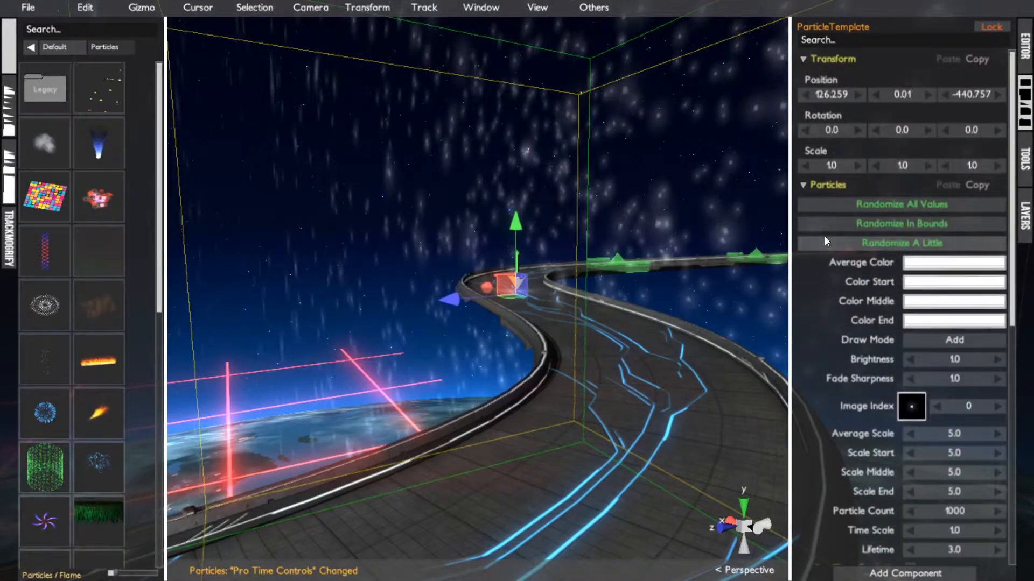
{"action": "scroll", "coordinate": [824, 237], "scroll_direction": "down", "scroll_amount": 5}
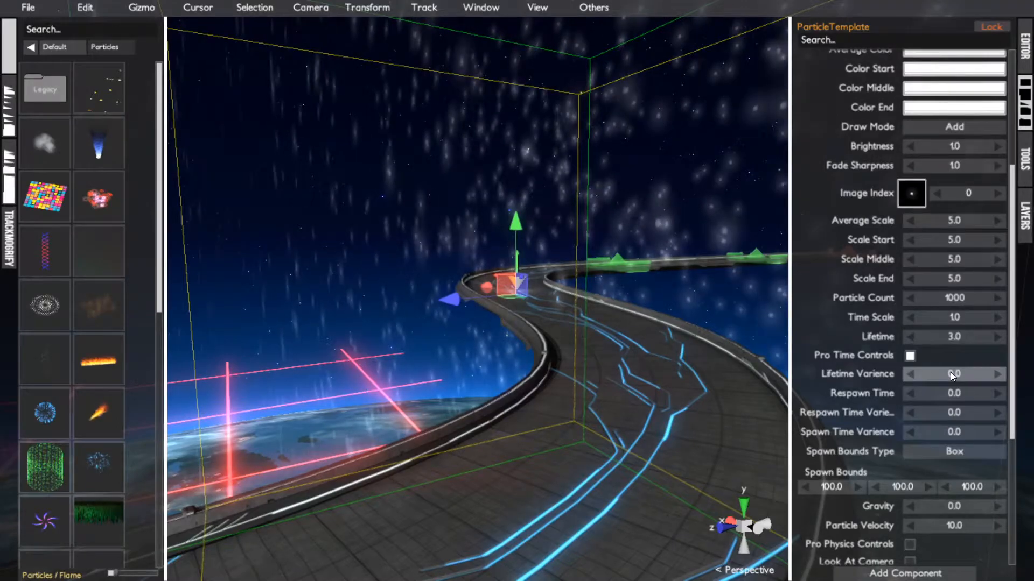
{"action": "left_click", "coordinate": [947, 431]}
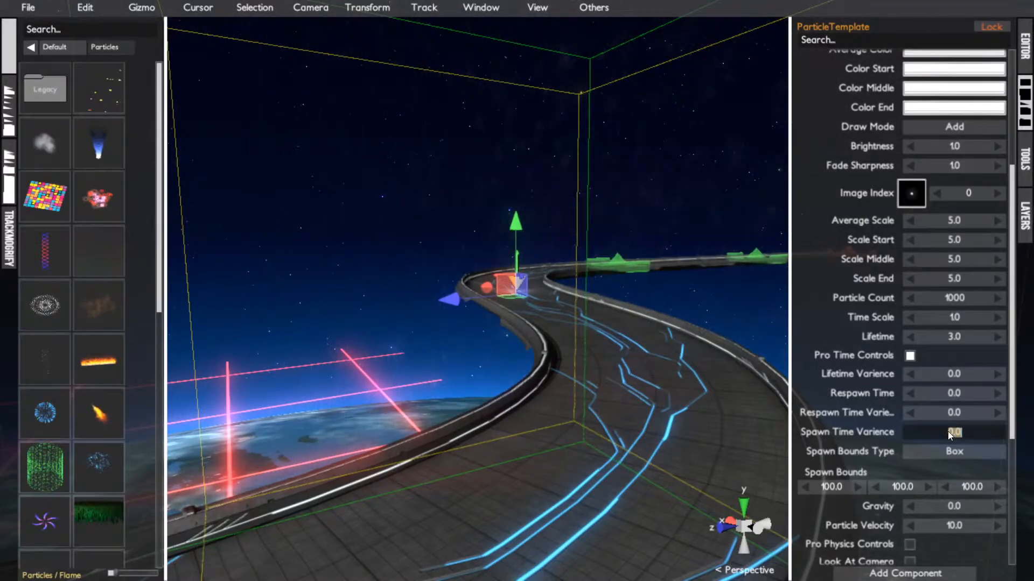
{"action": "type", "text": "1"}
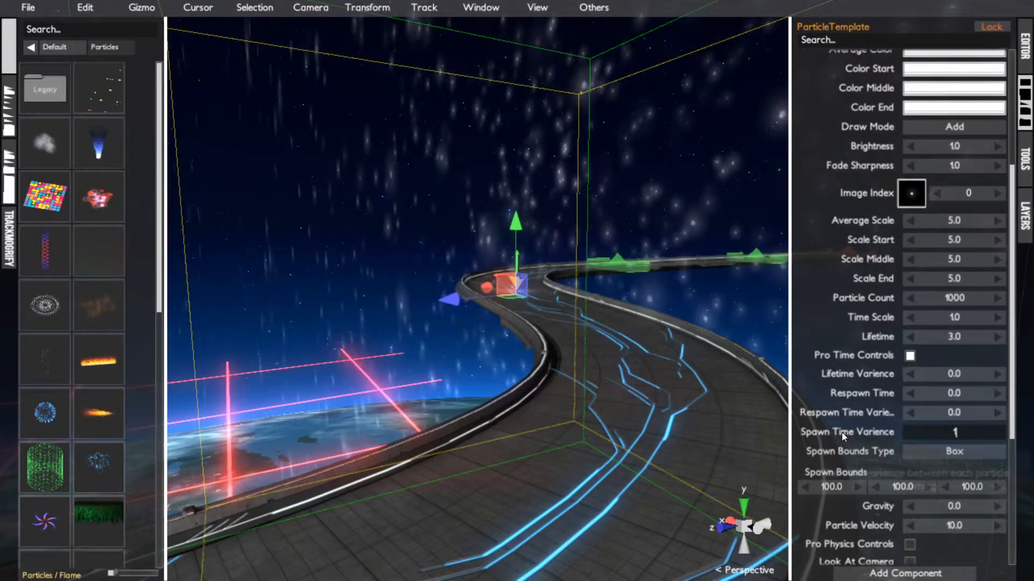
{"action": "key", "text": "Return"}
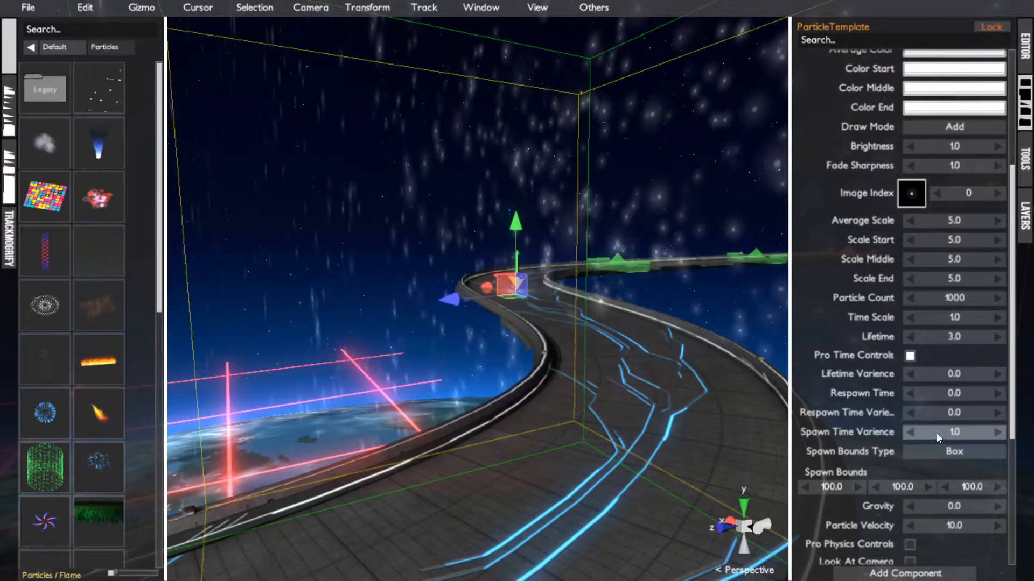
- Reduce the particles' Spawn Time Variance gradually and settle it at 0.5
{"action": "left_click", "coordinate": [911, 433]}
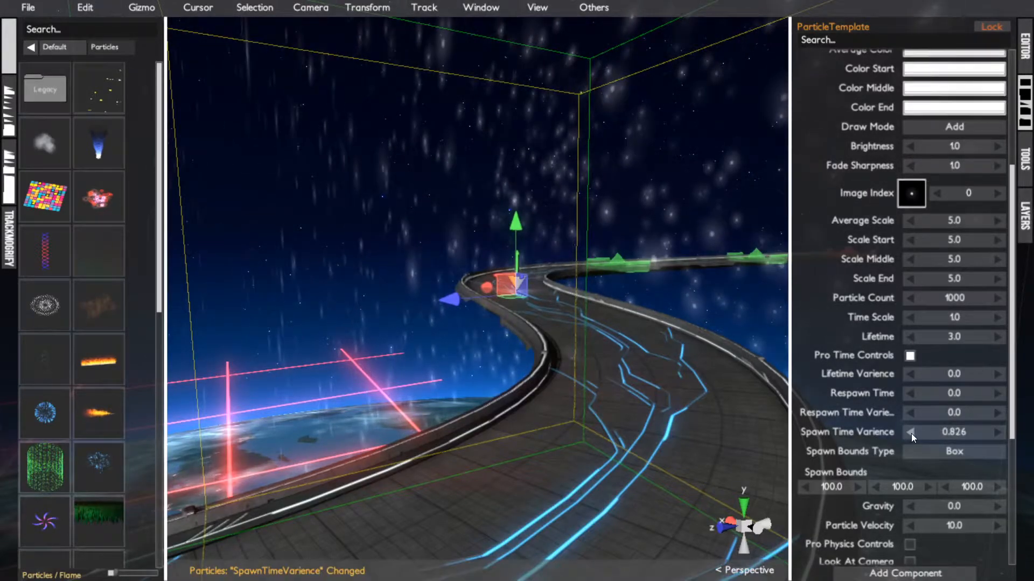
{"action": "left_click", "coordinate": [911, 433]}
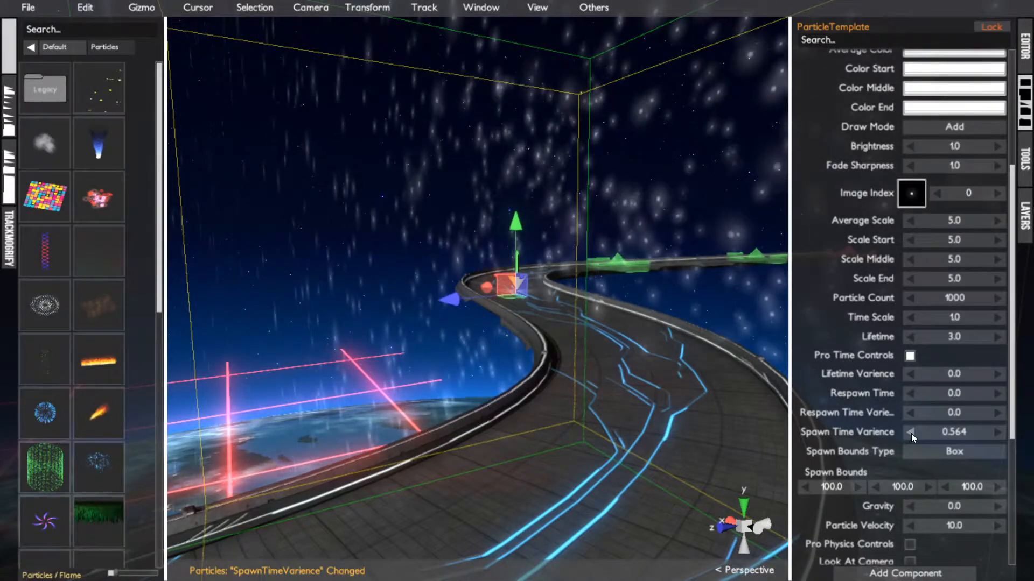
{"action": "left_click", "coordinate": [912, 434]}
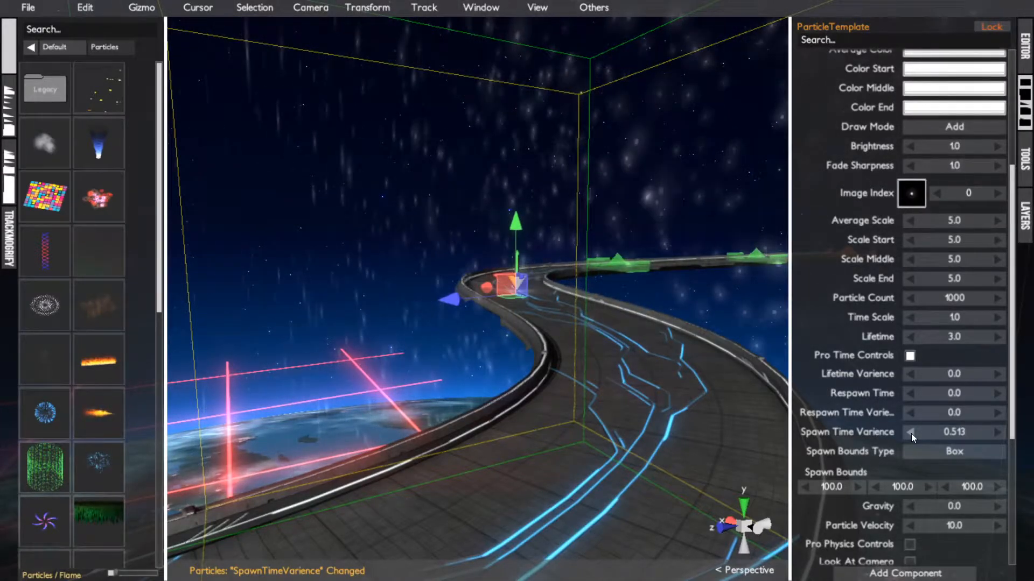
{"action": "left_click", "coordinate": [966, 434]}
{"action": "key", "text": "BackSpace"}
{"action": "key", "text": "BackSpace"}
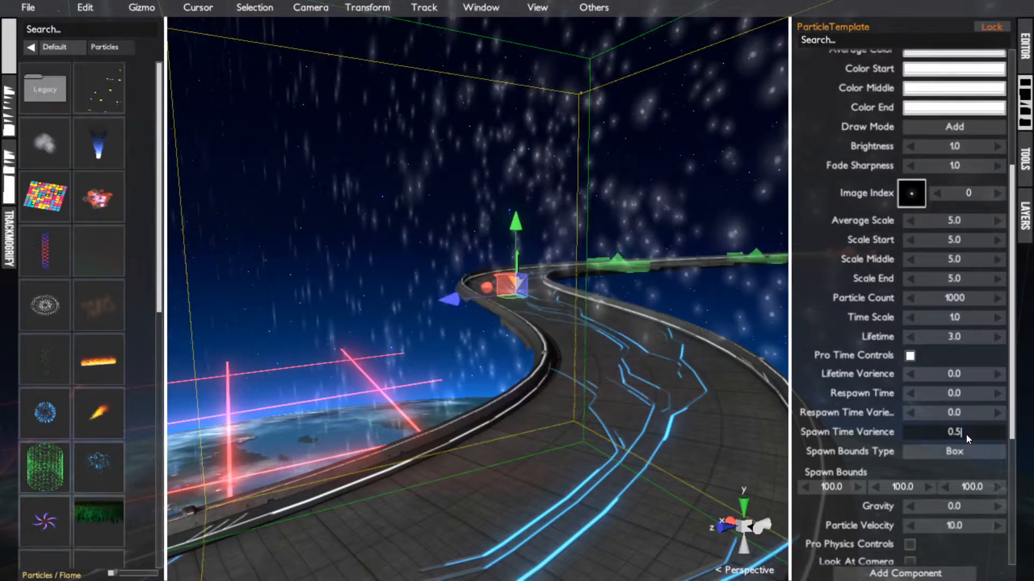
{"action": "key", "text": "Return"}
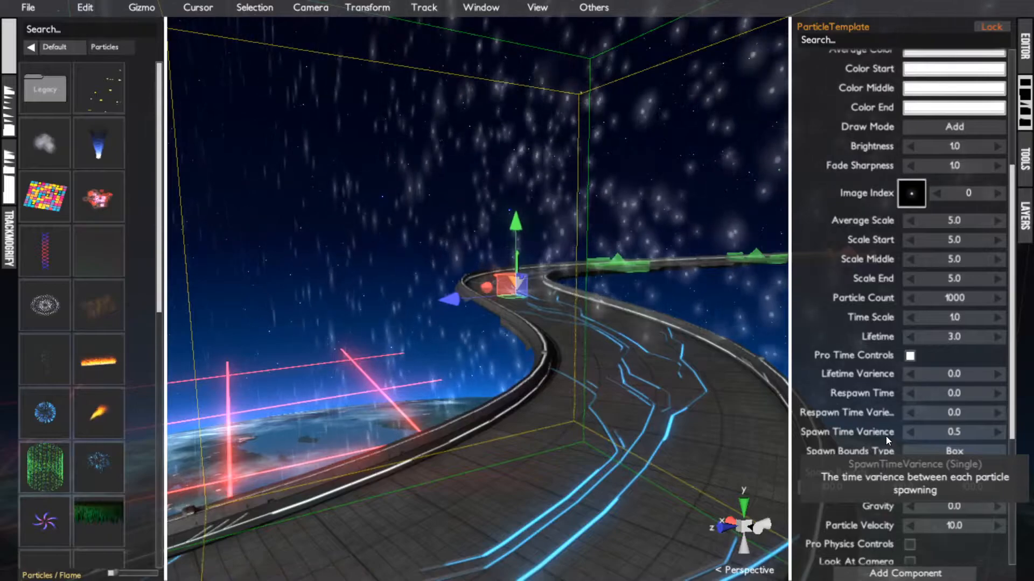
- Set the Spawn Time Variance to 1 again for comparison and reset it to 0
{"action": "left_click", "coordinate": [932, 434]}
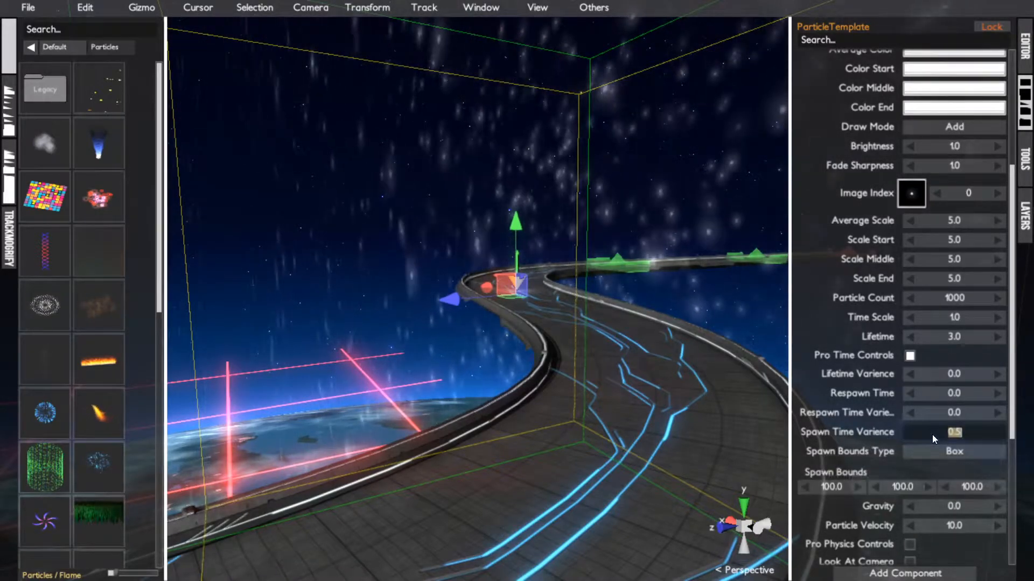
{"action": "type", "text": "1"}
{"action": "key", "text": "Return"}
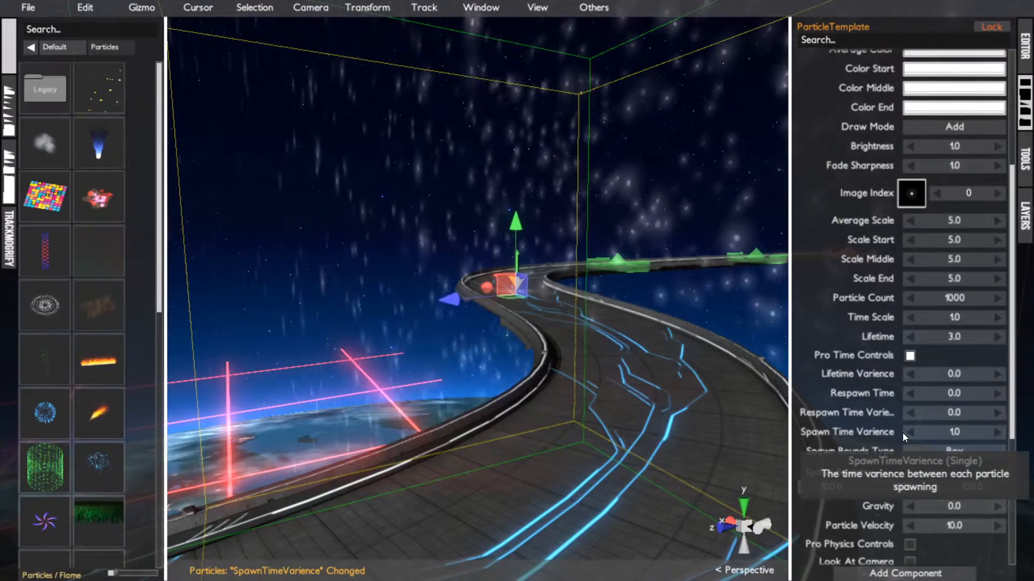
{"action": "left_click", "coordinate": [932, 434]}
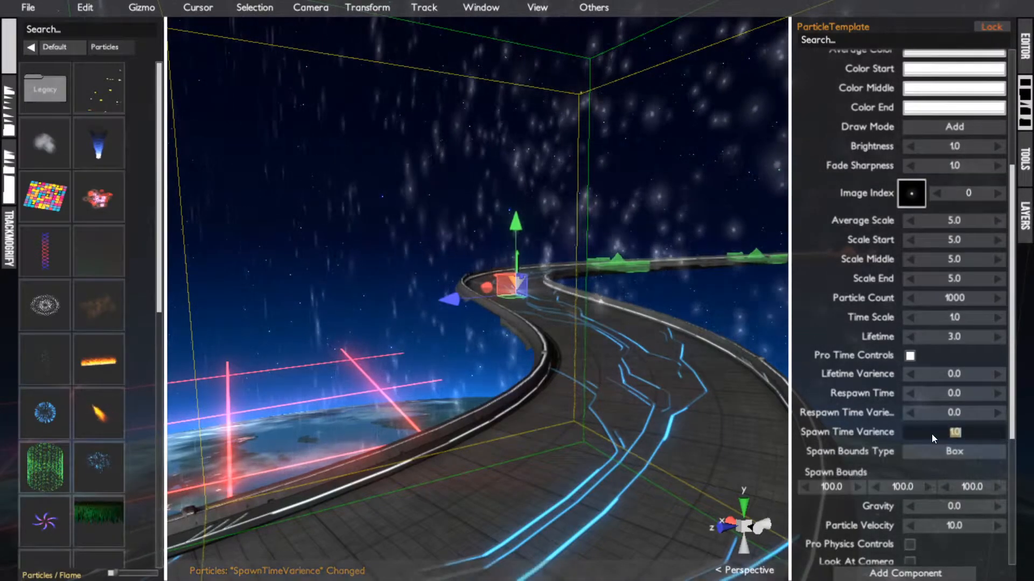
{"action": "type", "text": "0"}
{"action": "key", "text": "Return"}
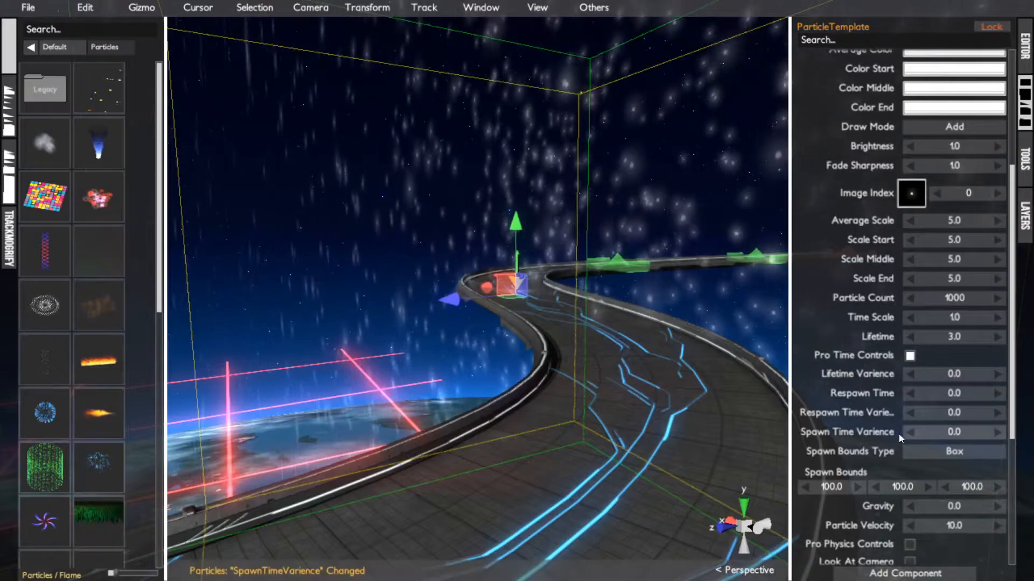
- Try a Respawn Time Variance of 1 for the particles and return it to 0
{"action": "left_click", "coordinate": [957, 413]}
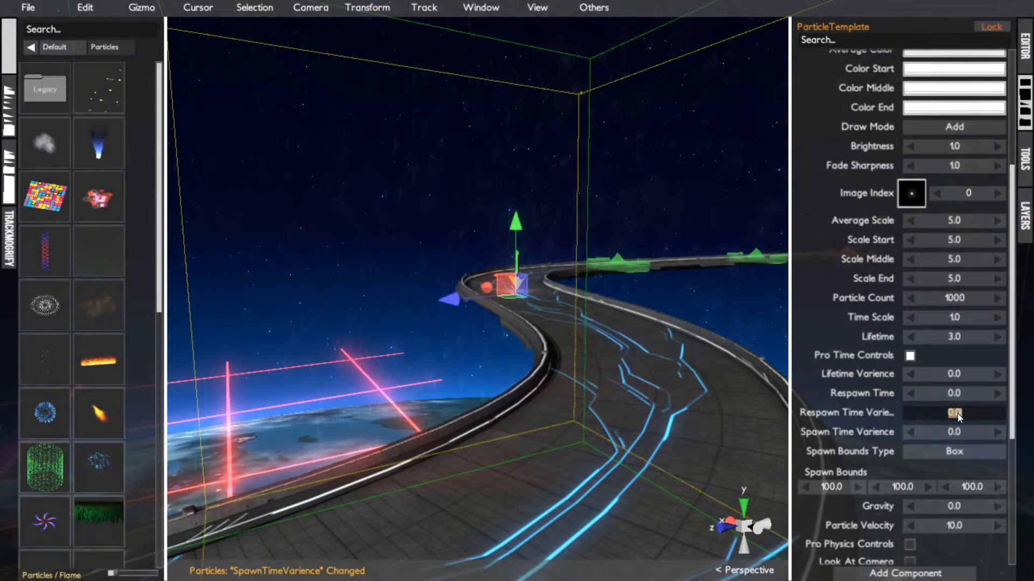
{"action": "type", "text": "1"}
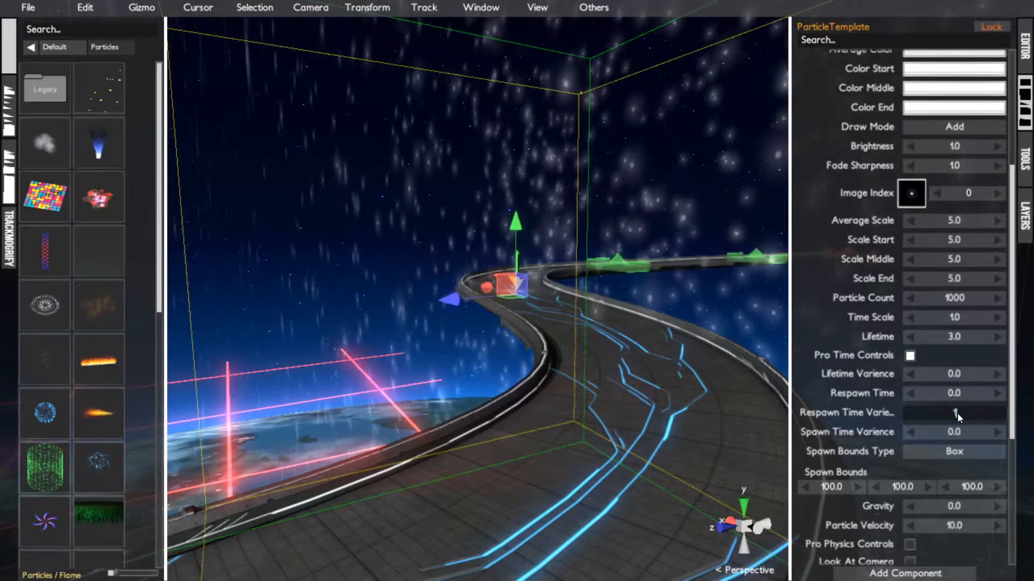
{"action": "key", "text": "Return"}
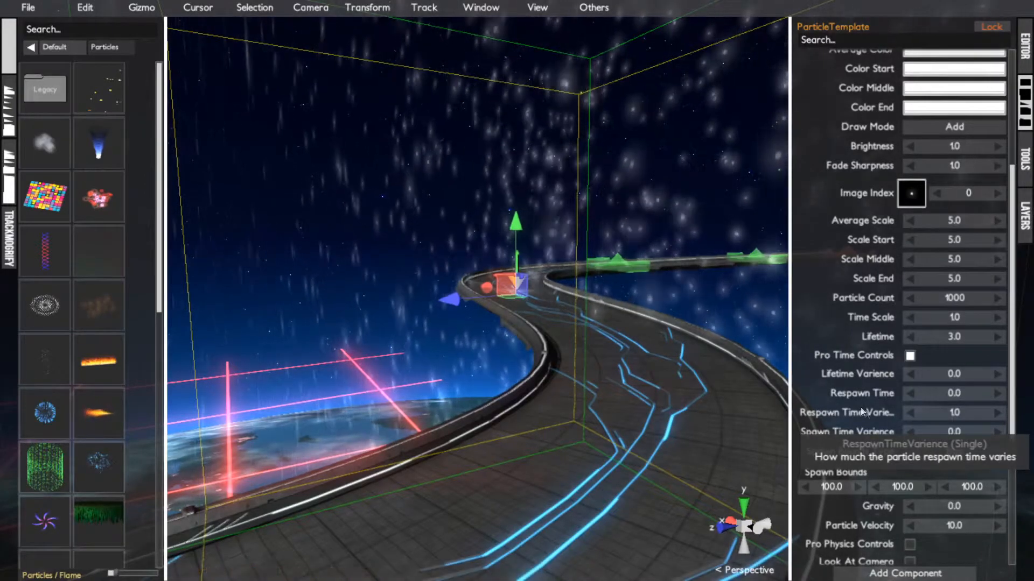
{"action": "left_click", "coordinate": [942, 411]}
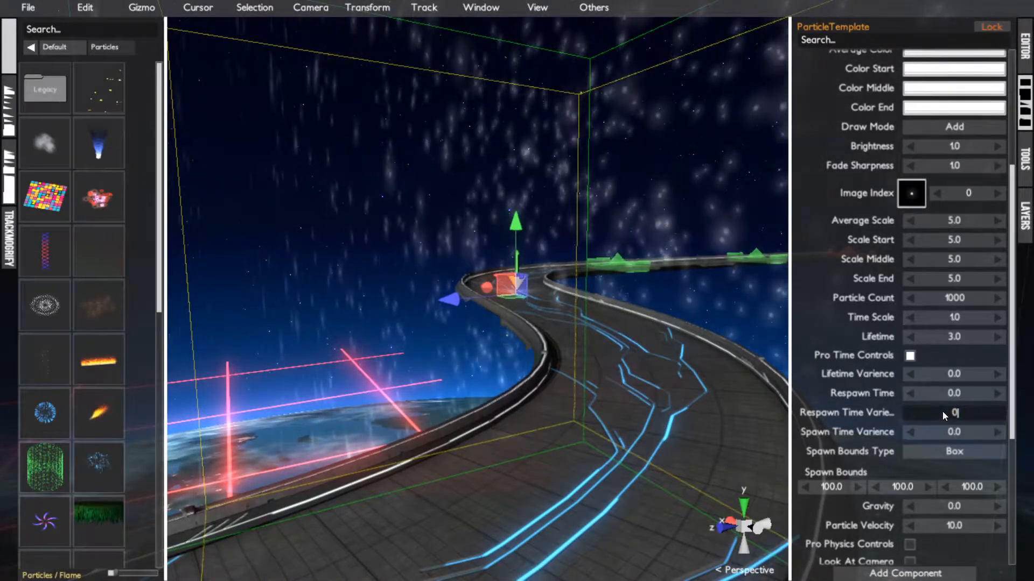
{"action": "type", "text": "0"}
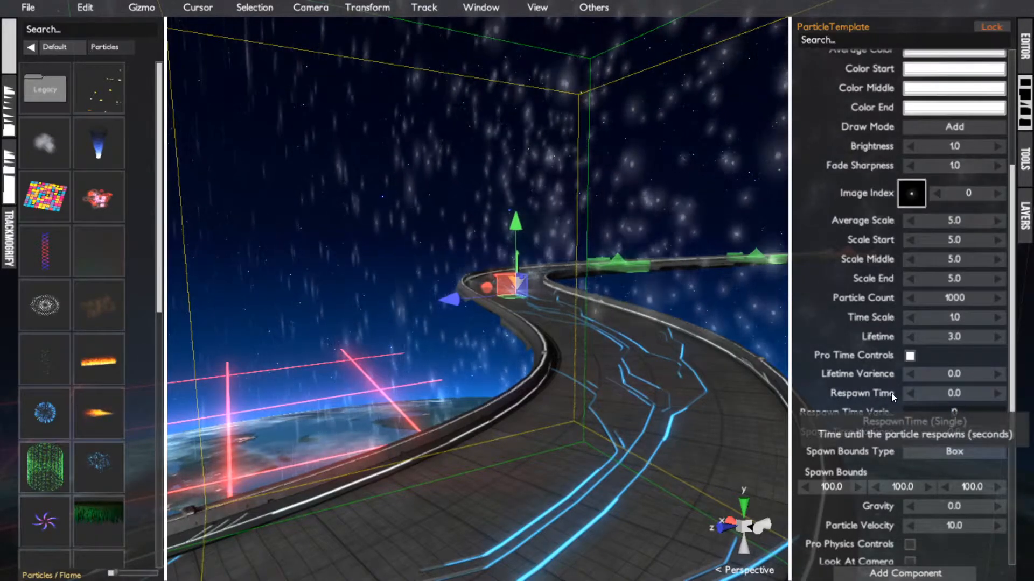
- Set the particles' Respawn Time to 3 seconds and the Respawn Time Variance to 1
{"action": "left_click", "coordinate": [929, 398]}
{"action": "type", "text": "2"}
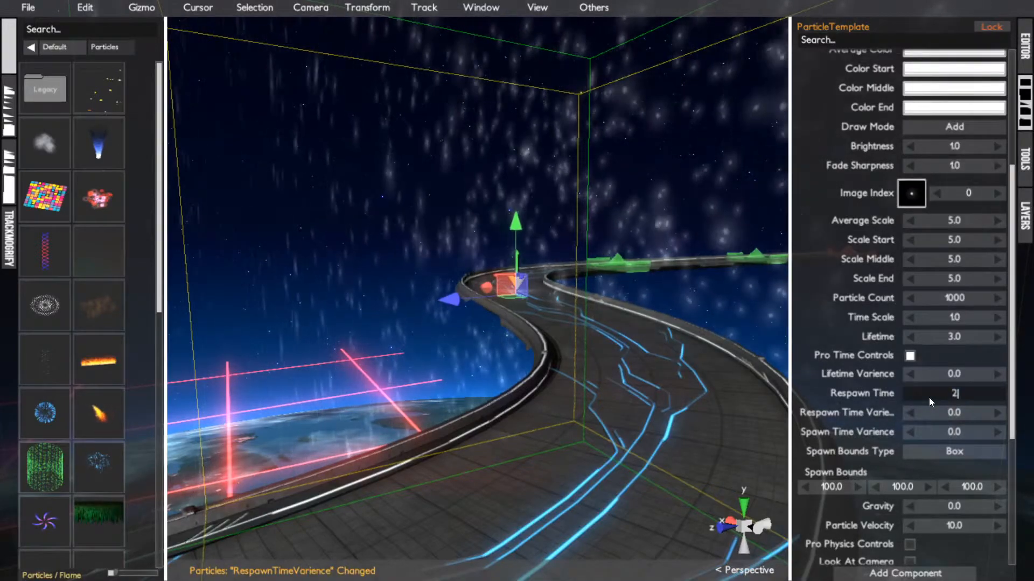
{"action": "key", "text": "BackSpace"}
{"action": "type", "text": "3"}
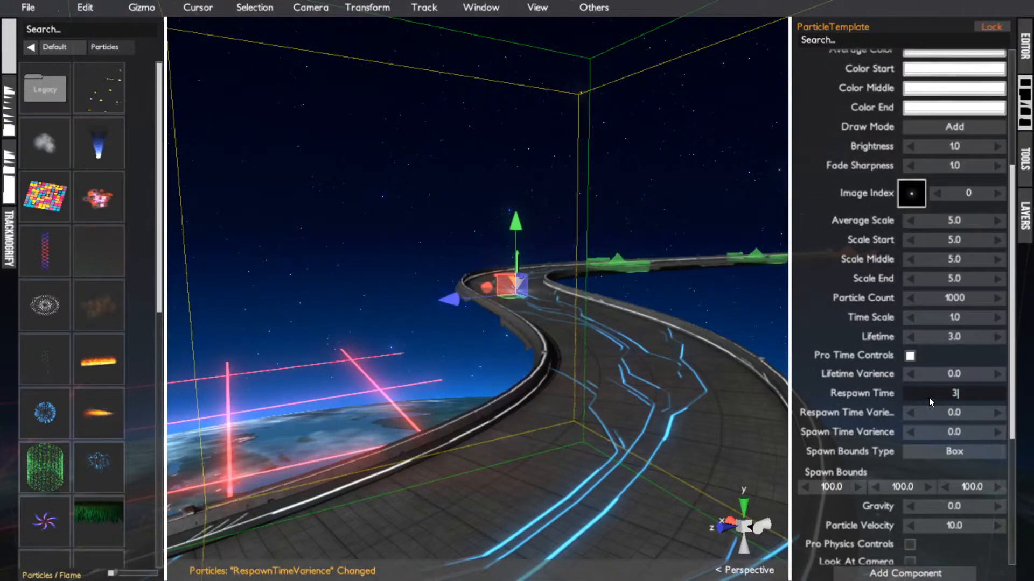
{"action": "left_click", "coordinate": [825, 399]}
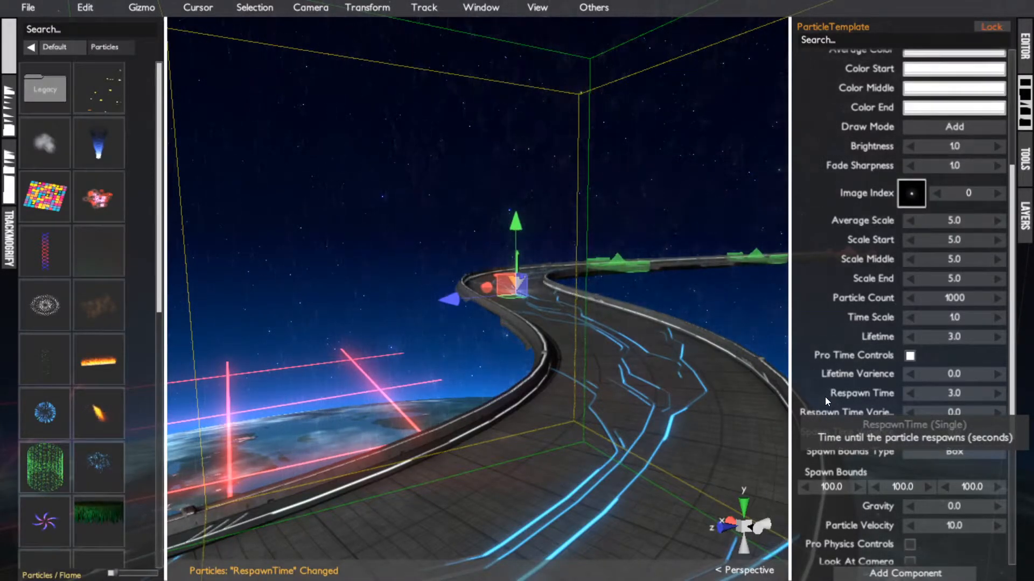
{"action": "left_click", "coordinate": [932, 416]}
{"action": "type", "text": "1"}
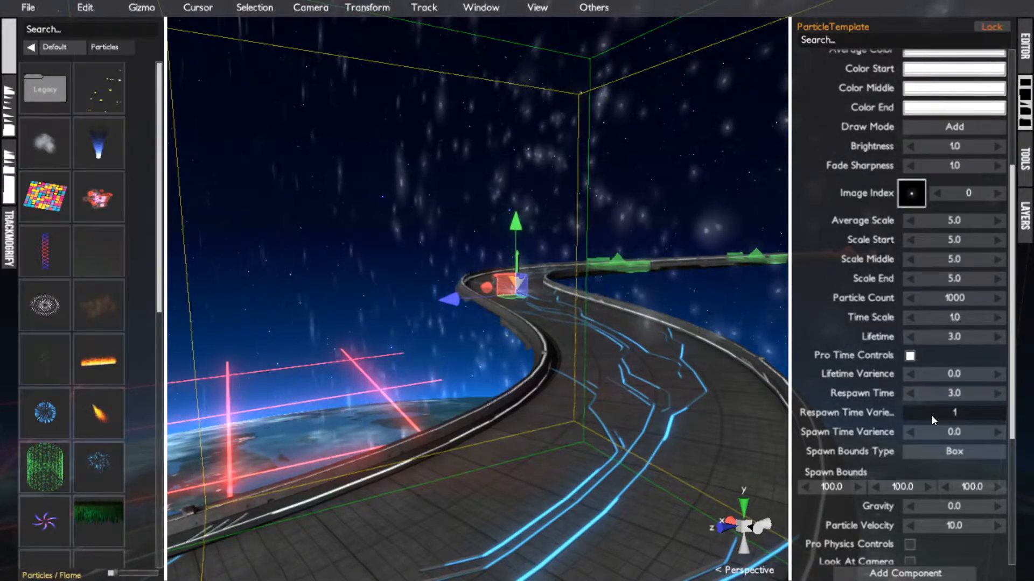
- Reset both the Respawn Time and the Respawn Time Variance of the particles to 0
{"action": "left_click", "coordinate": [953, 395]}
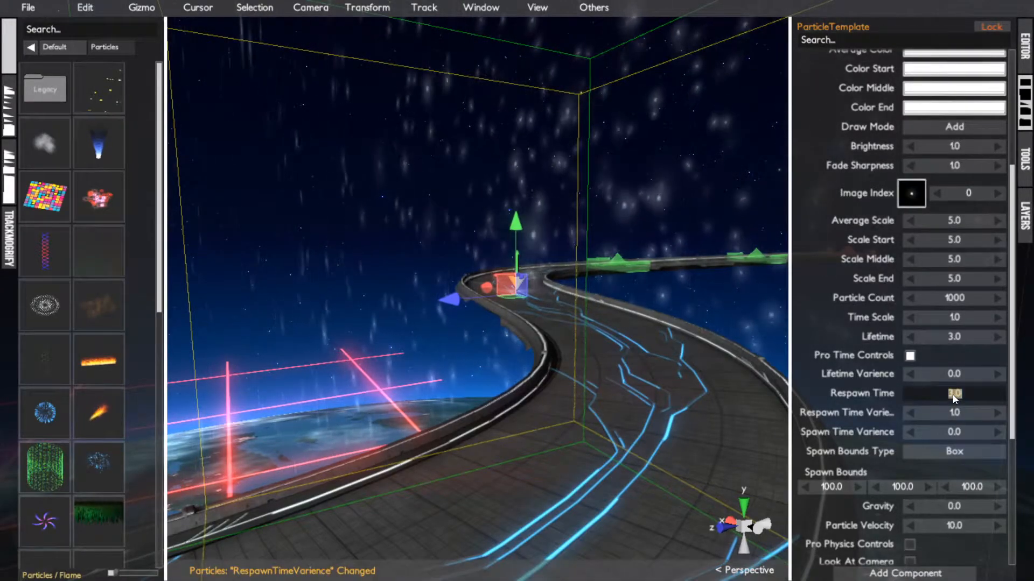
{"action": "type", "text": "0"}
{"action": "left_click", "coordinate": [947, 411]}
{"action": "type", "text": "0"}
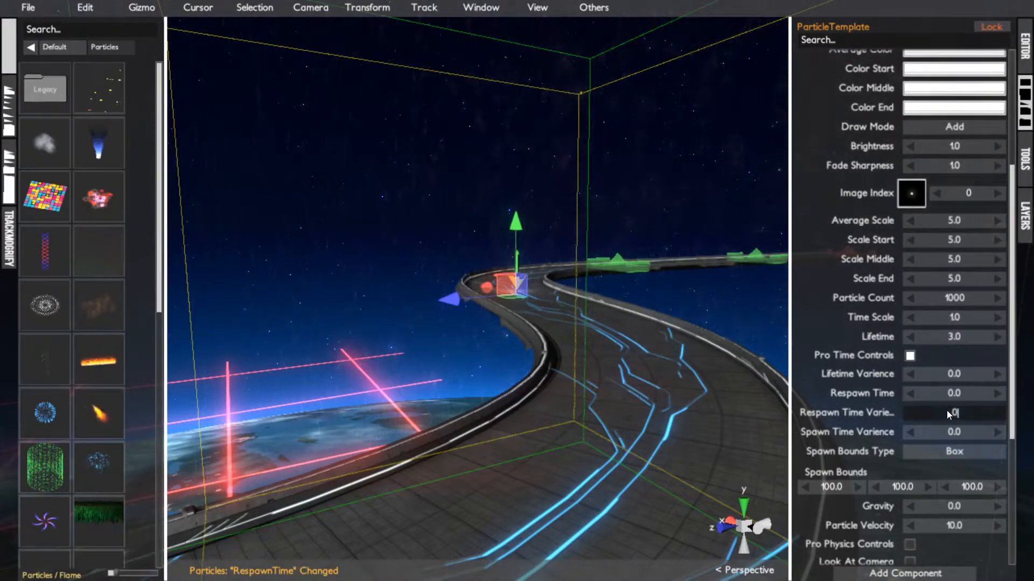
- Try a Lifetime Variance of 1 for the particles and return it to 0
{"action": "key", "text": "Return"}
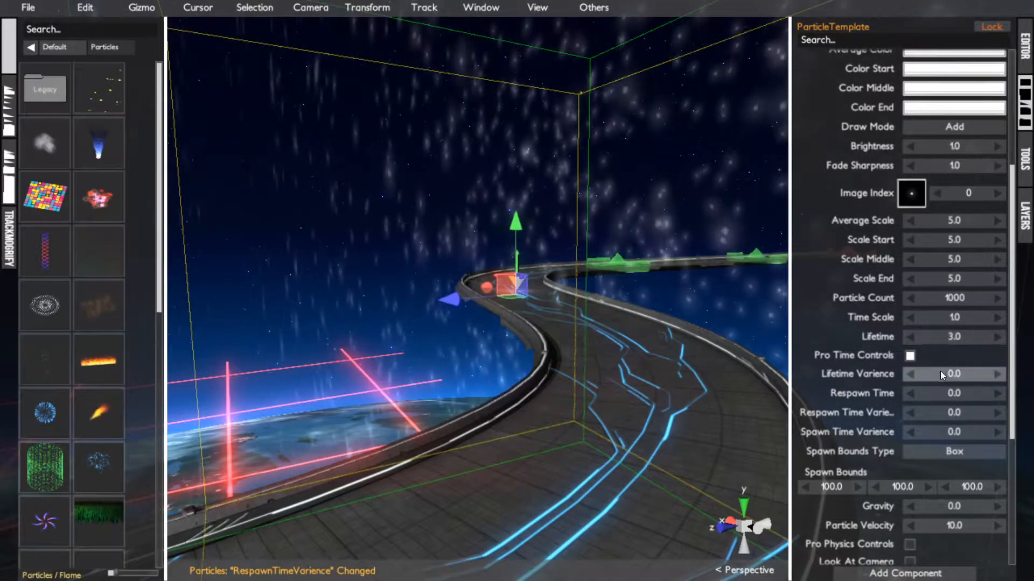
{"action": "left_click", "coordinate": [941, 374]}
{"action": "type", "text": "1"}
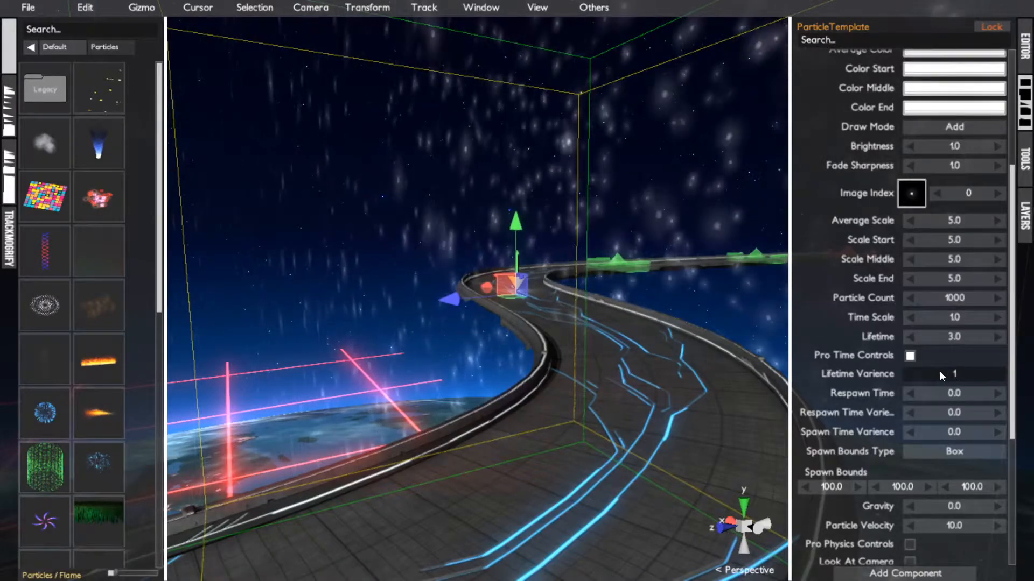
{"action": "key", "text": "Return"}
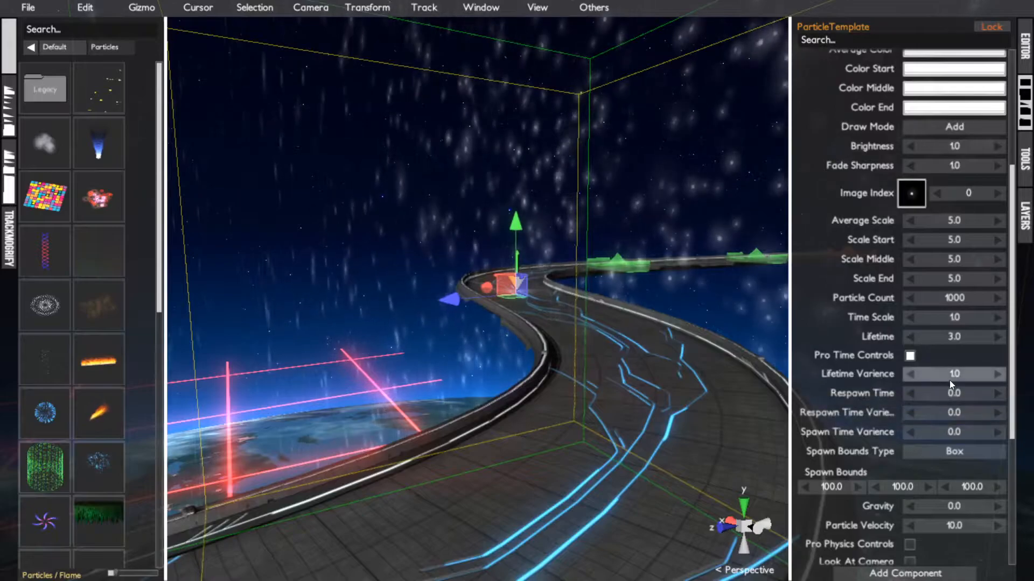
{"action": "left_click_drag", "start_coordinate": [950, 381], "coordinate": [833, 390]}
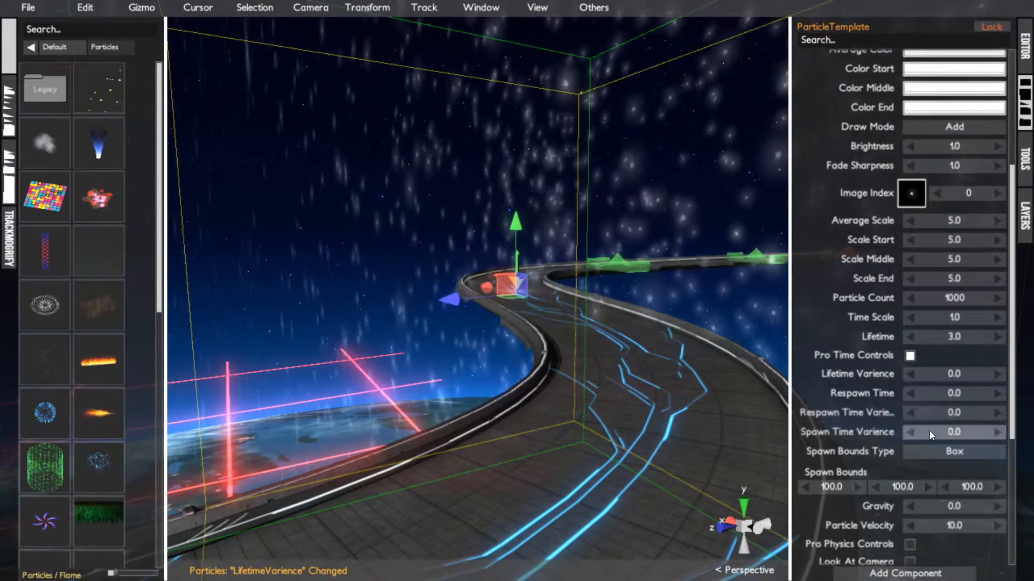
- Set the Spawn Time Variance of the particles to 1
{"action": "left_click", "coordinate": [930, 430]}
{"action": "type", "text": "1"}
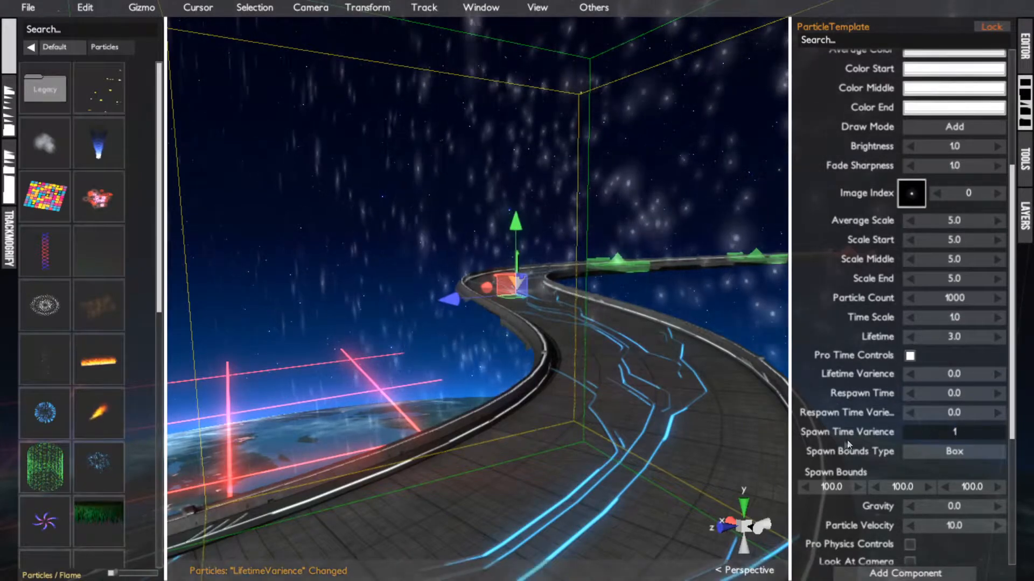
{"action": "key", "text": "Return"}
- Enable Pro Physics Controls for the particles, with Gravity Latitude 0 and Gravity 40
{"action": "scroll", "coordinate": [841, 440], "scroll_direction": "down", "scroll_amount": 5}
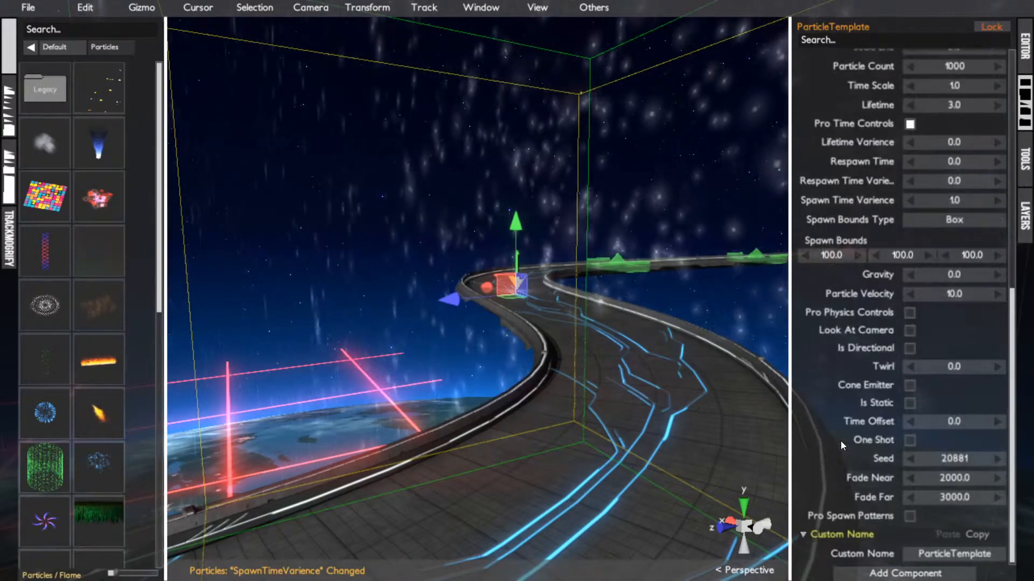
{"action": "left_click", "coordinate": [910, 311]}
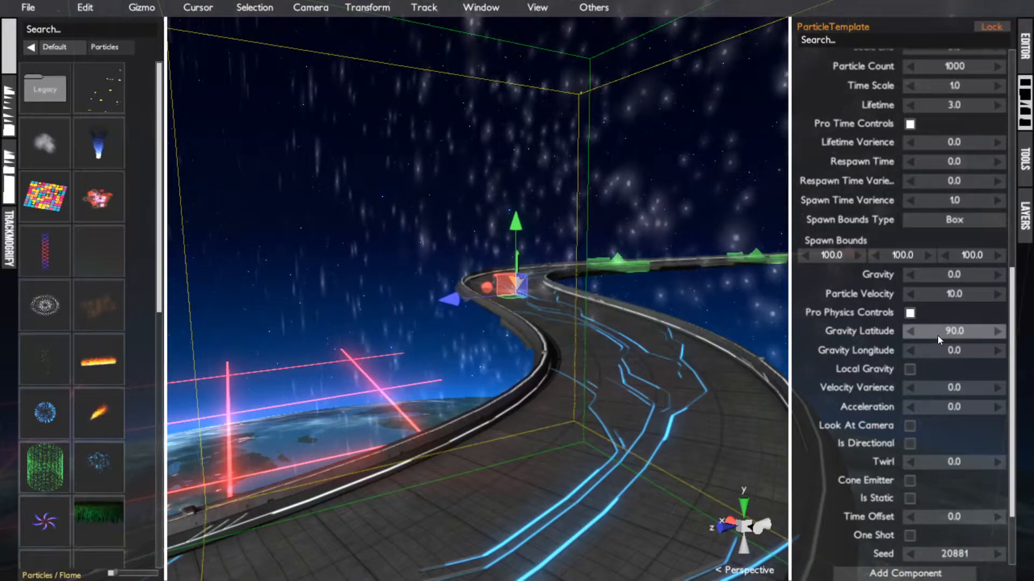
{"action": "left_click", "coordinate": [937, 334]}
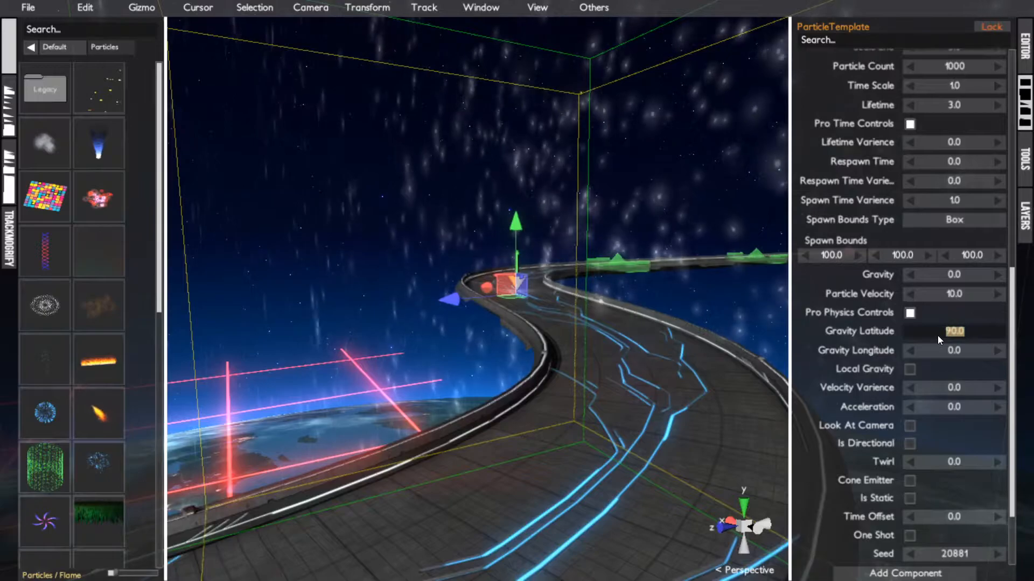
{"action": "type", "text": "0"}
{"action": "left_click", "coordinate": [940, 280]}
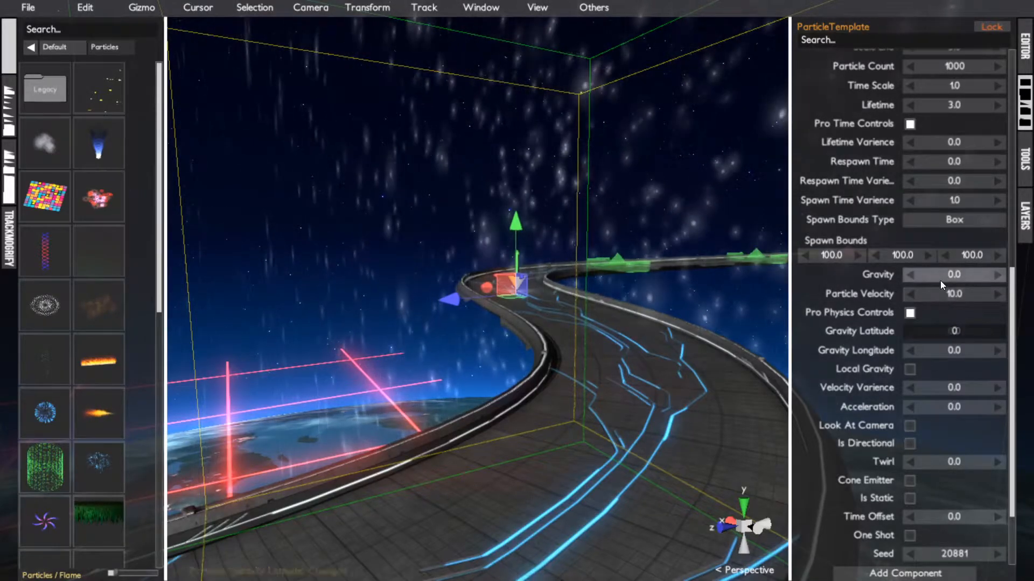
{"action": "type", "text": "40"}
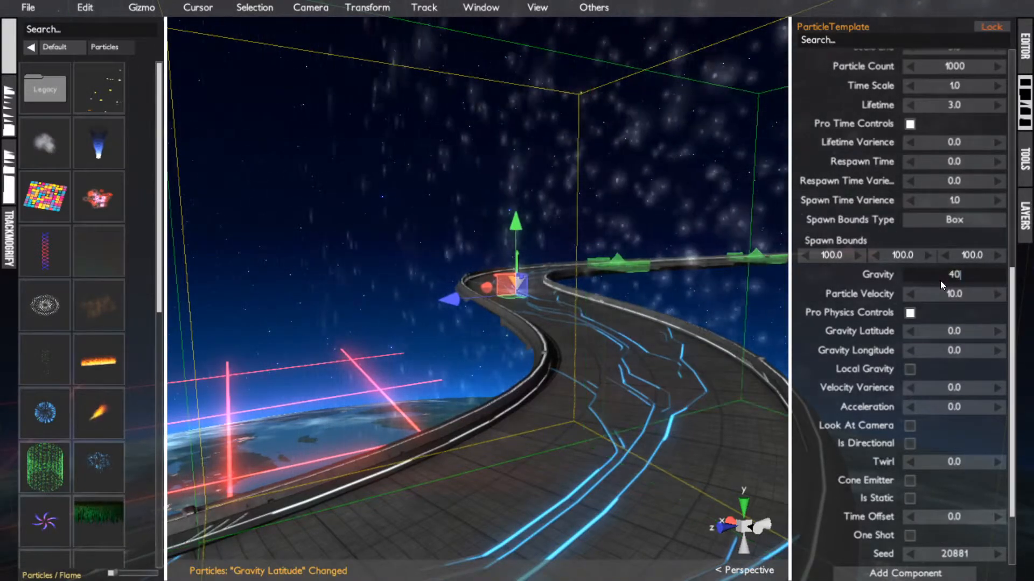
{"action": "key", "text": "Return"}
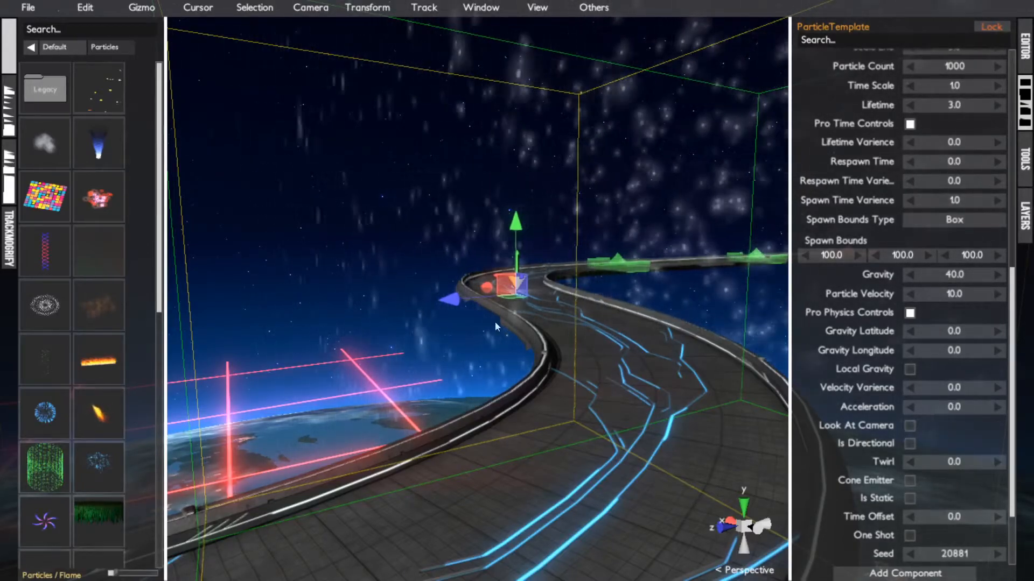
- Set the particles' Gravity Latitude to -90
{"action": "left_click", "coordinate": [957, 331]}
{"action": "type", "text": "-90"}
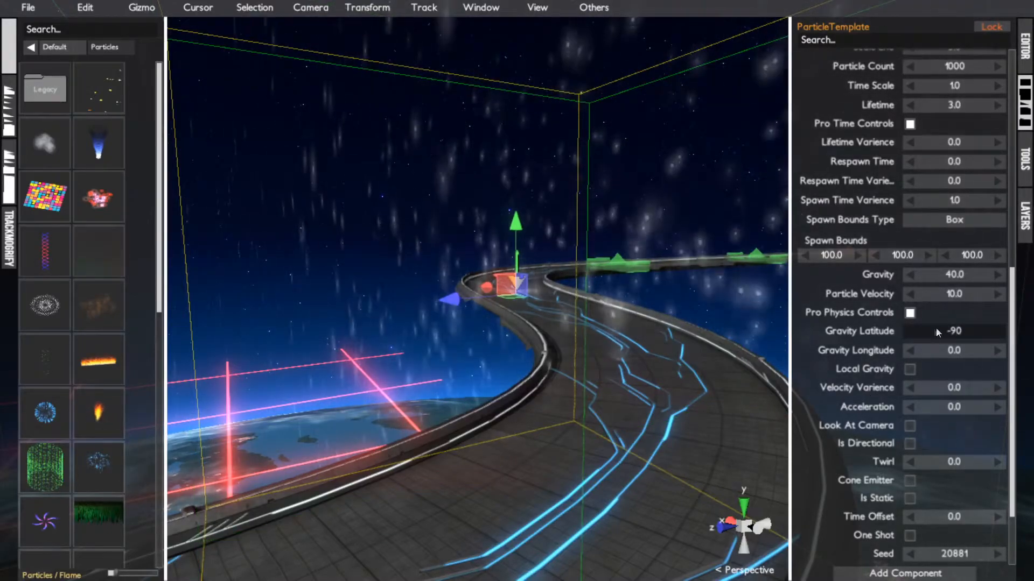
{"action": "key", "text": "Return"}
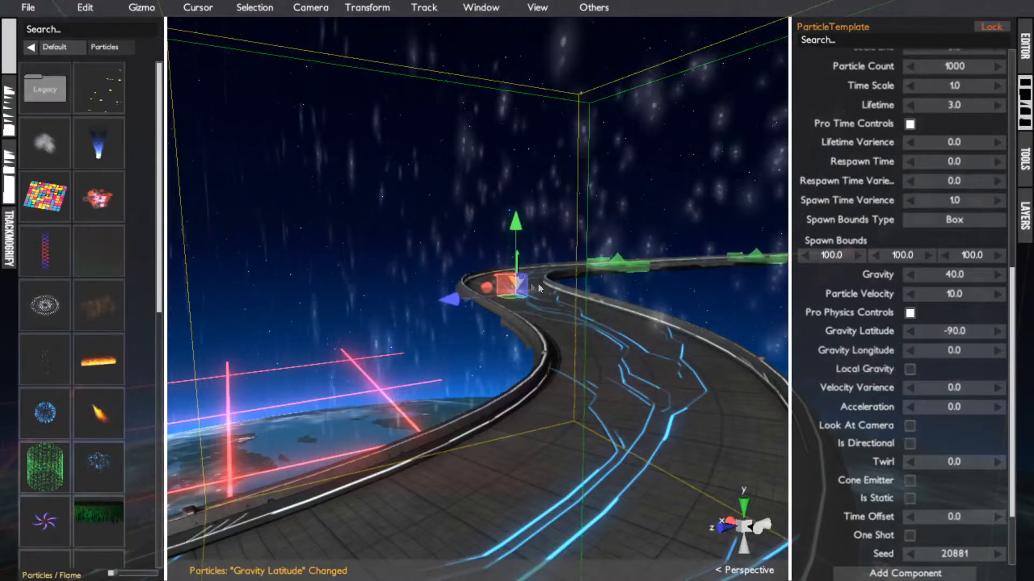
- Rotate the particle object about 57° around its local X axis to try Local Gravity on and off, and undo the rotation
{"action": "key", "text": "2"}
{"action": "left_click_drag", "start_coordinate": [475, 254], "coordinate": [726, 339]}
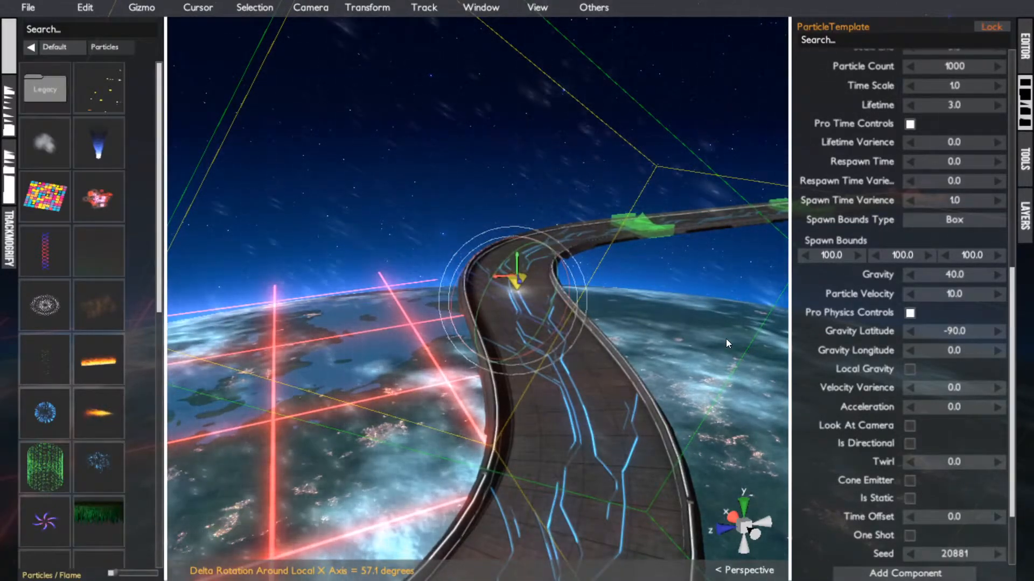
{"action": "key", "text": "w"}
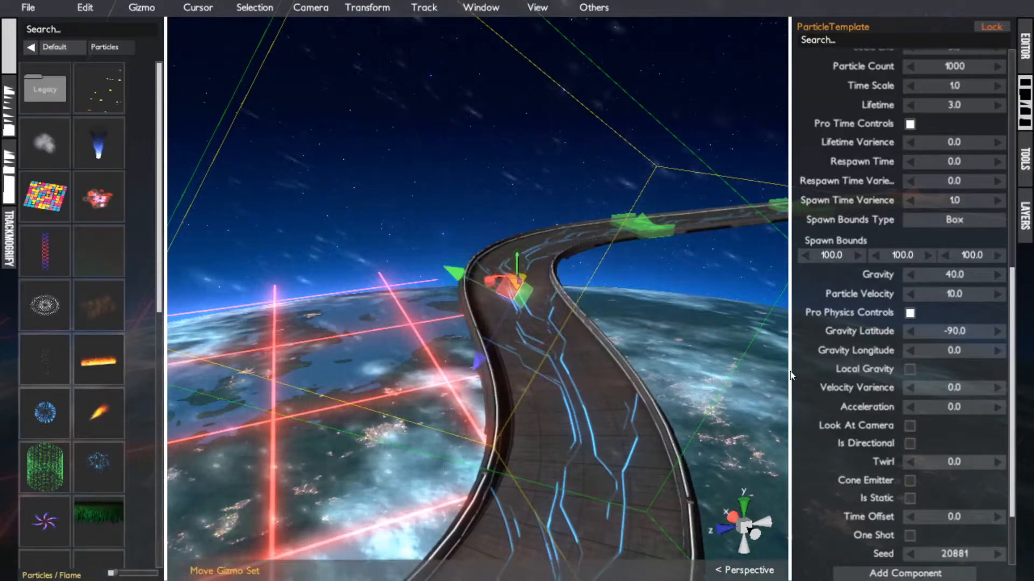
{"action": "left_click", "coordinate": [910, 369]}
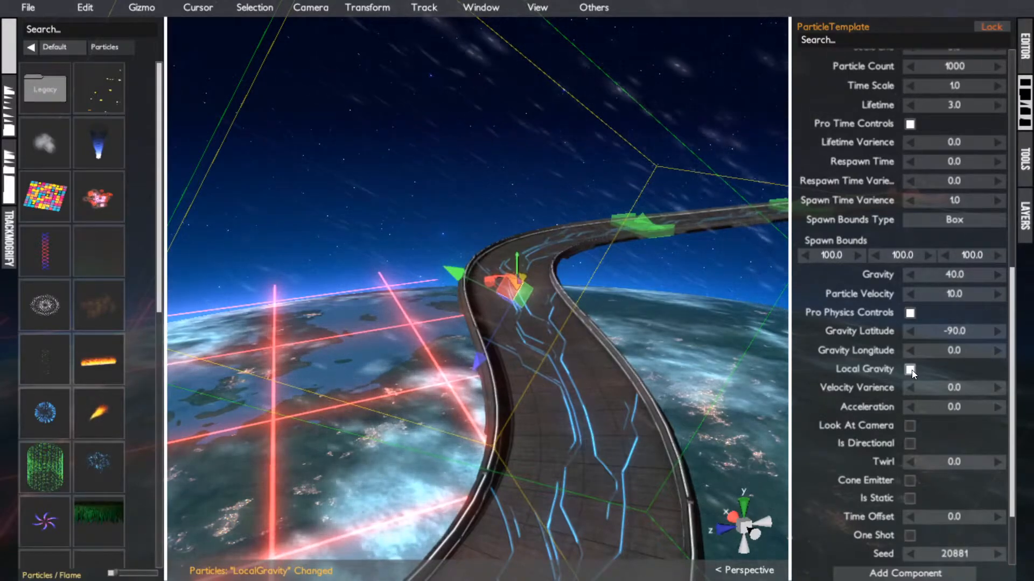
{"action": "left_click", "coordinate": [910, 369]}
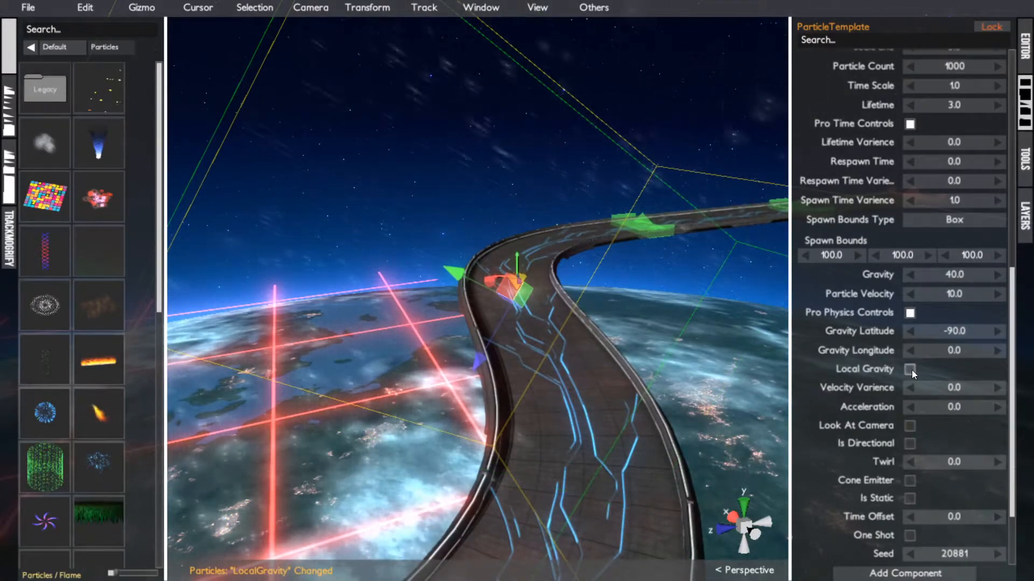
{"action": "key", "text": "ctrl+z"}
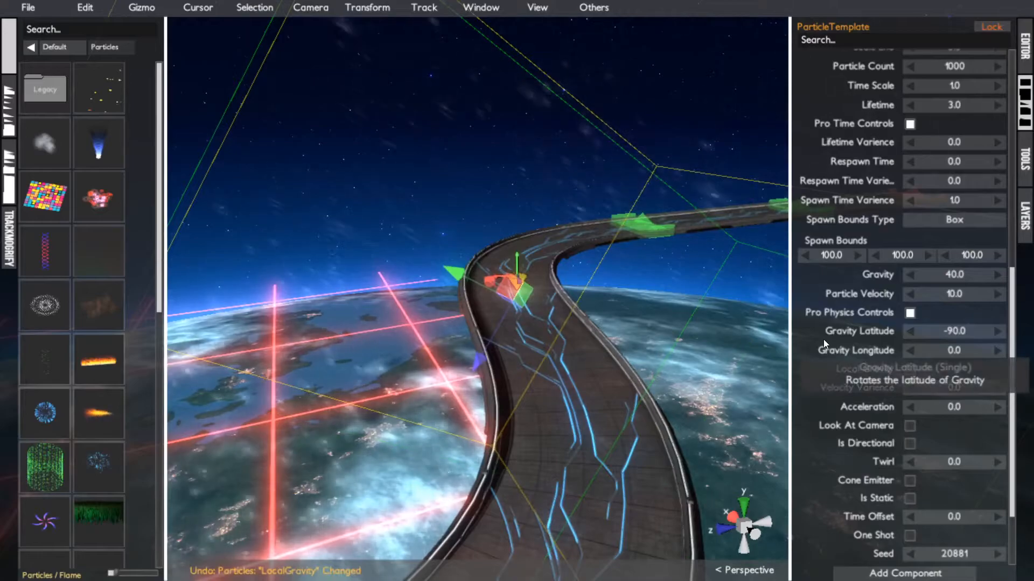
{"action": "key", "text": "ctrl+z"}
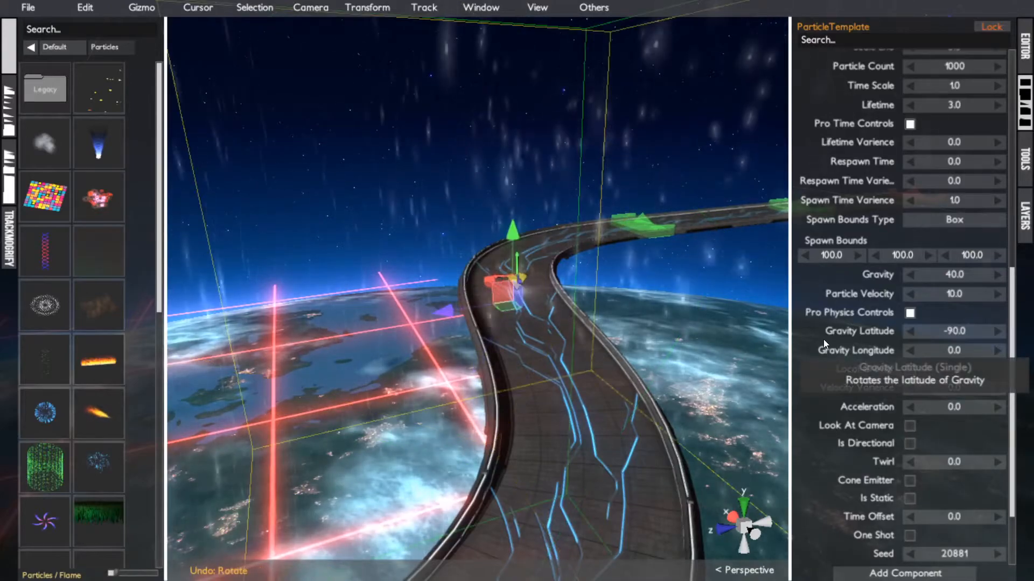
- Reset both the Gravity Latitude and the Gravity of the particles to 0
{"action": "left_click", "coordinate": [958, 323]}
{"action": "type", "text": "0"}
{"action": "key", "text": "Return"}
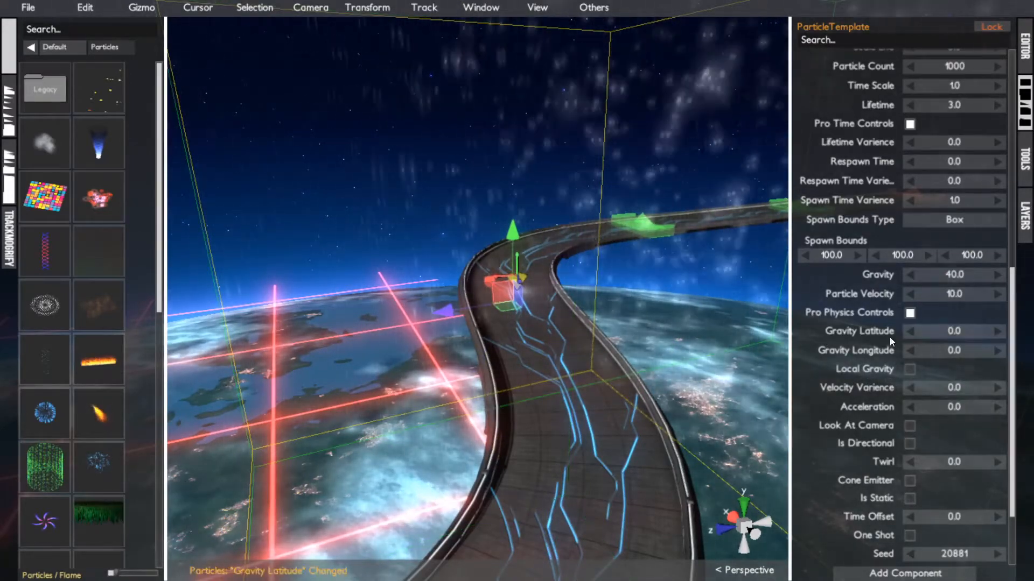
{"action": "left_click", "coordinate": [945, 275]}
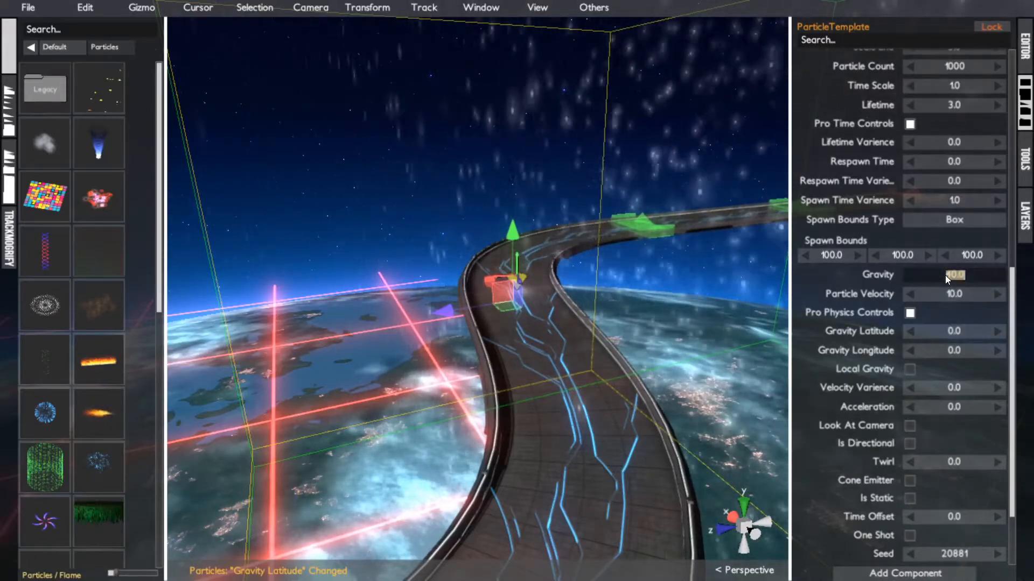
{"action": "type", "text": "0"}
{"action": "key", "text": "Return"}
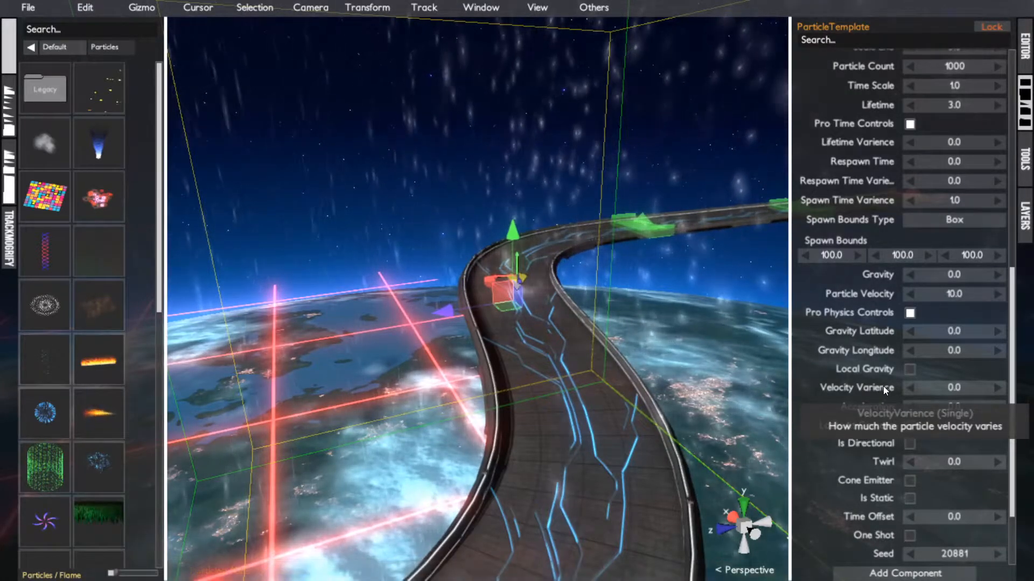
- Try a Velocity Variance of 1 with a Particle Velocity of 50
{"action": "left_click", "coordinate": [952, 389]}
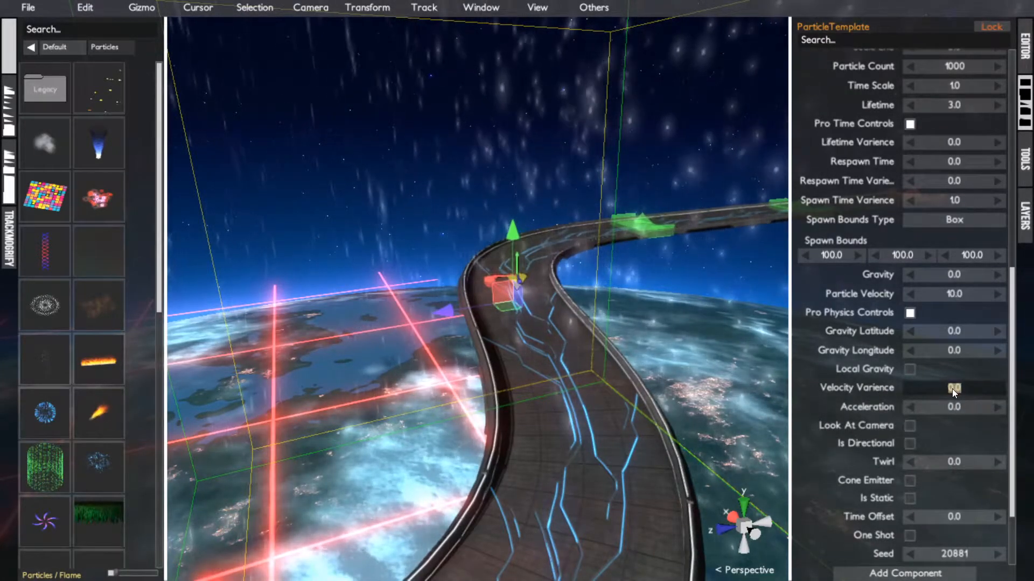
{"action": "type", "text": "1"}
{"action": "key", "text": "Return"}
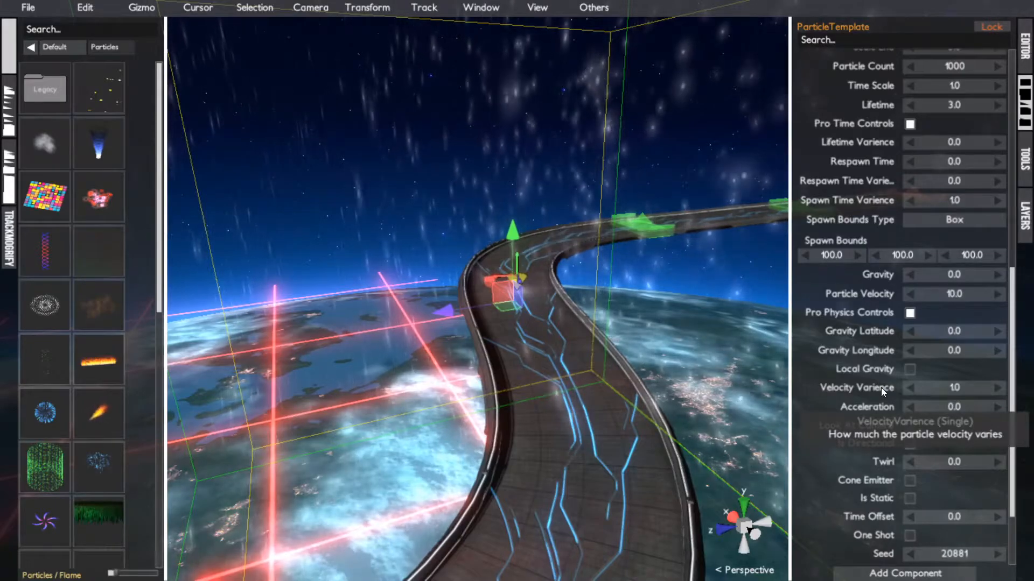
{"action": "left_click", "coordinate": [962, 291]}
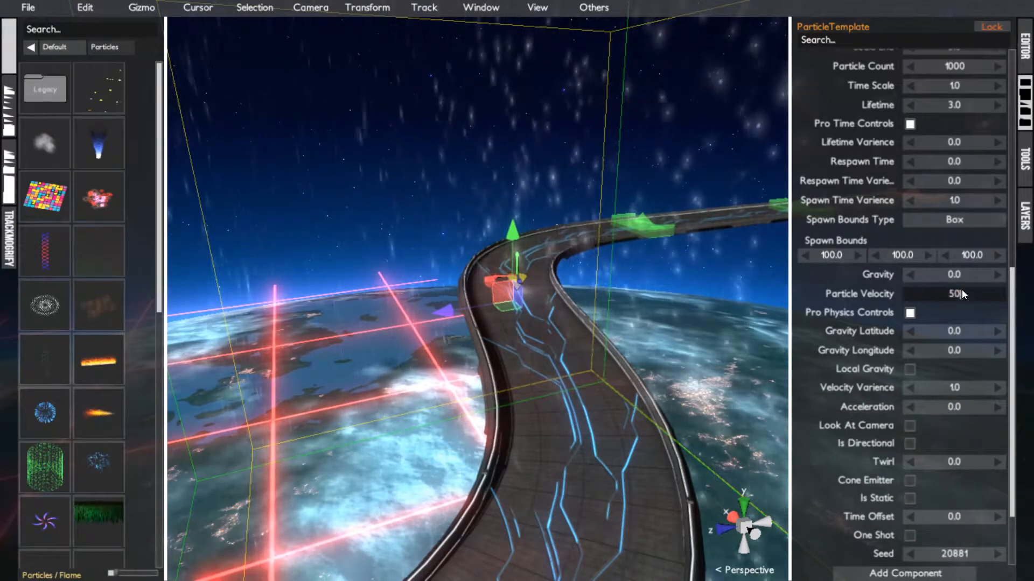
{"action": "type", "text": "50"}
{"action": "key", "text": "Return"}
{"action": "scroll", "coordinate": [624, 321], "scroll_direction": "down", "scroll_amount": 3}
{"action": "left_click_drag", "start_coordinate": [624, 321], "coordinate": [650, 328], "text": "alt"}
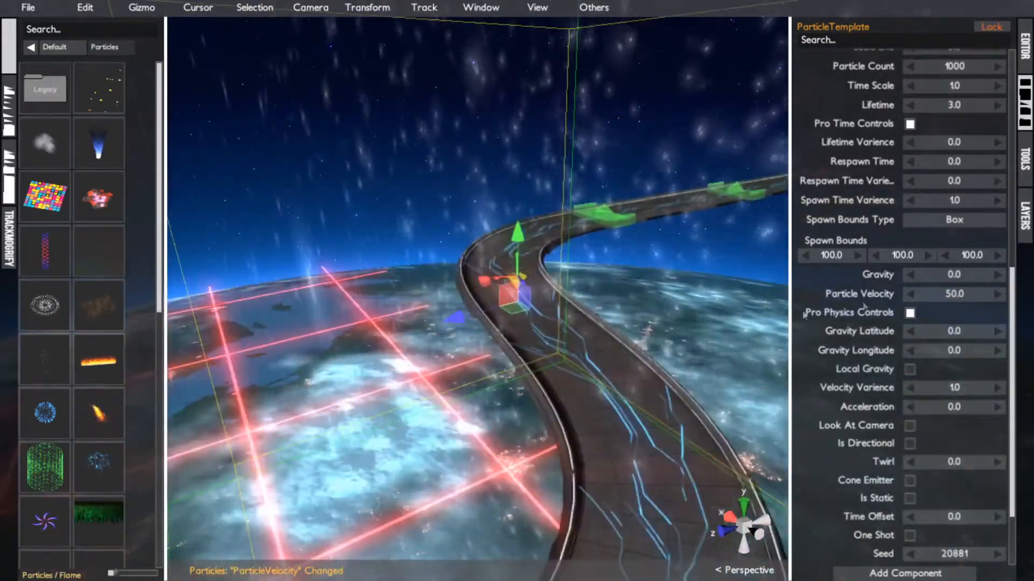
- Return the Particle Velocity to 10 and the Velocity Variance to 0
{"action": "left_click", "coordinate": [956, 293]}
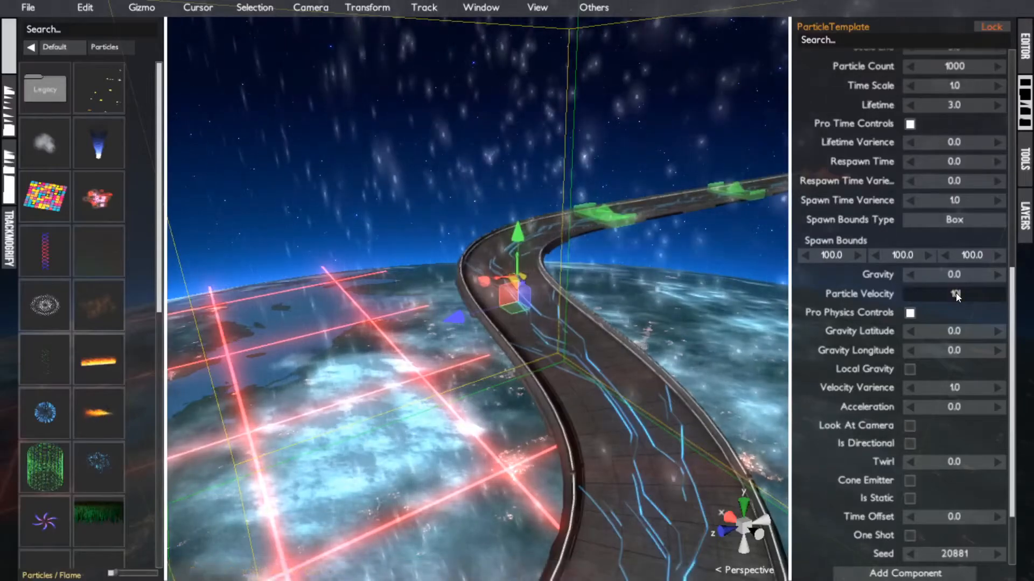
{"action": "type", "text": "10"}
{"action": "left_click", "coordinate": [941, 386]}
{"action": "type", "text": "0"}
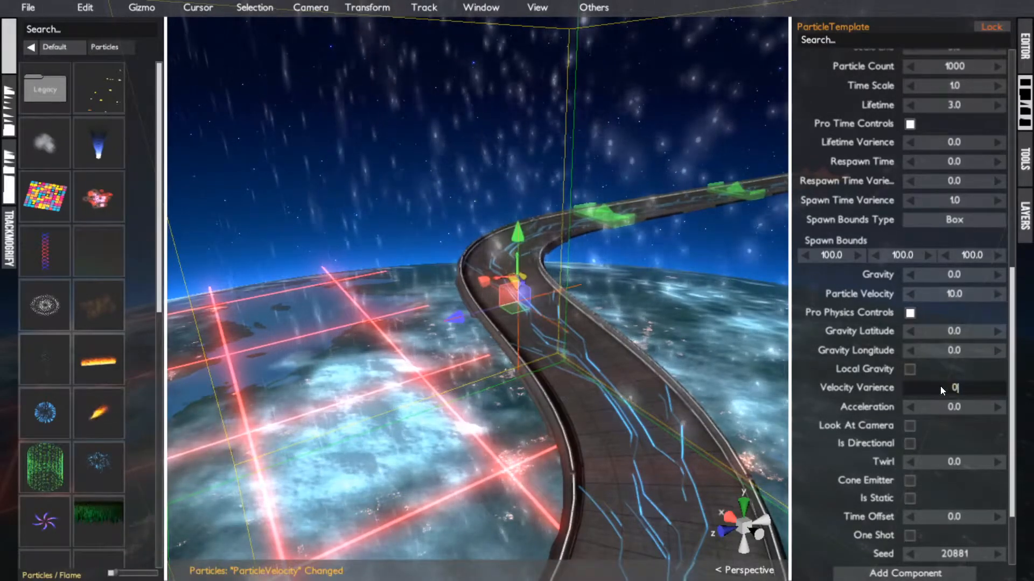
{"action": "key", "text": "Return"}
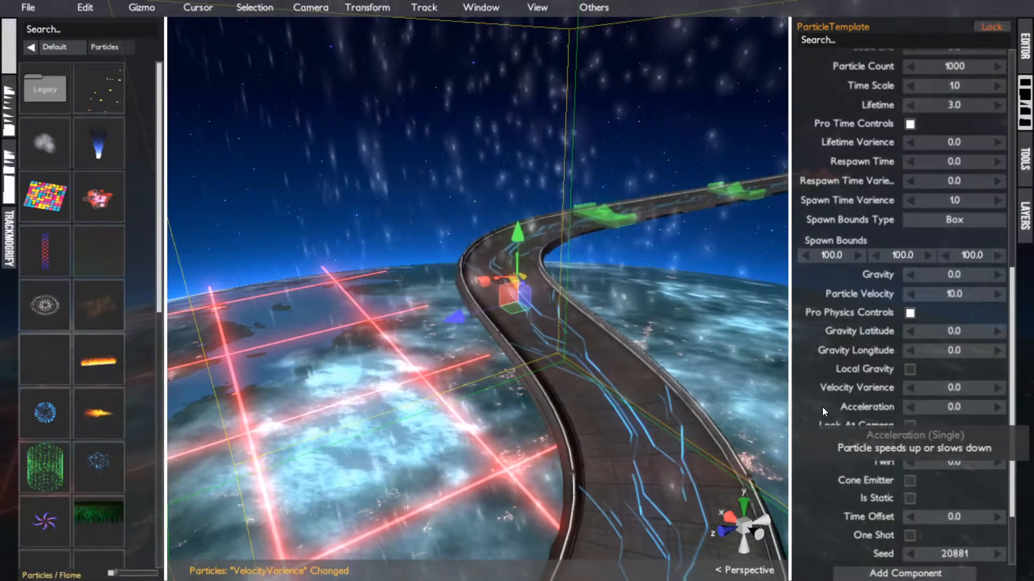
- Try an Acceleration of 34 on the particles and view the effect from farther away and up close
{"action": "mouse_move", "coordinate": [854, 382]}
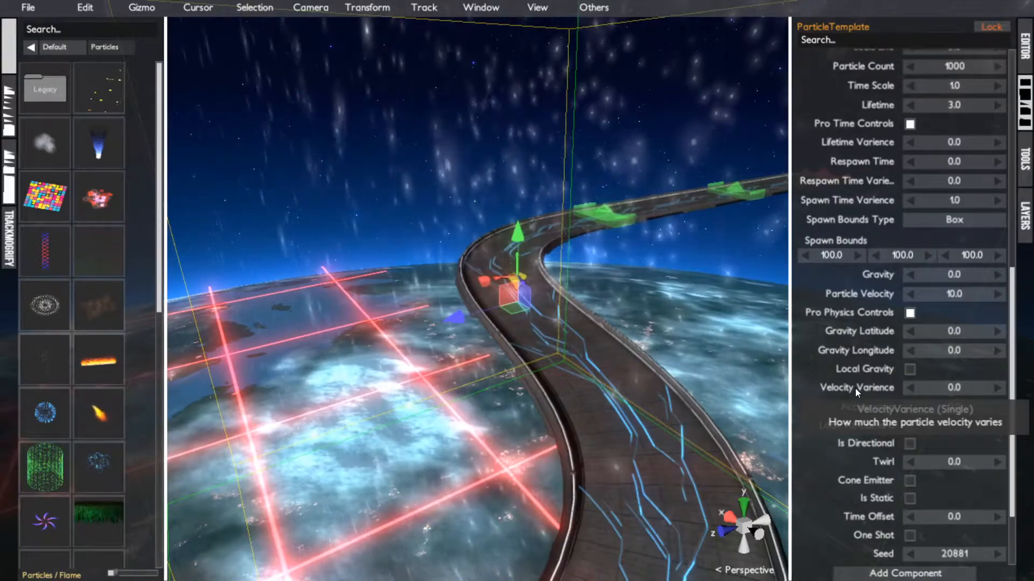
{"action": "mouse_move", "coordinate": [868, 409]}
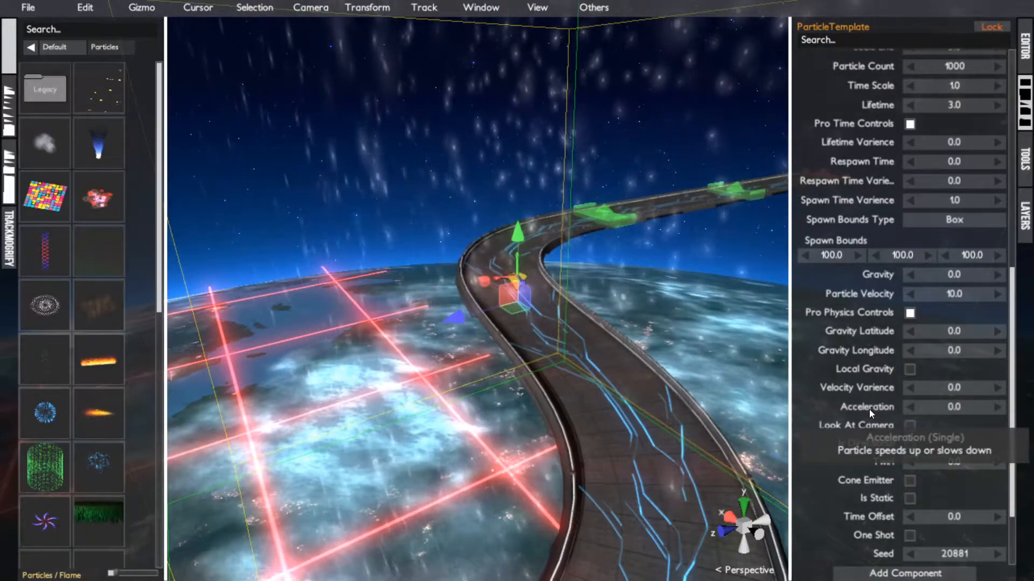
{"action": "left_click", "coordinate": [949, 408]}
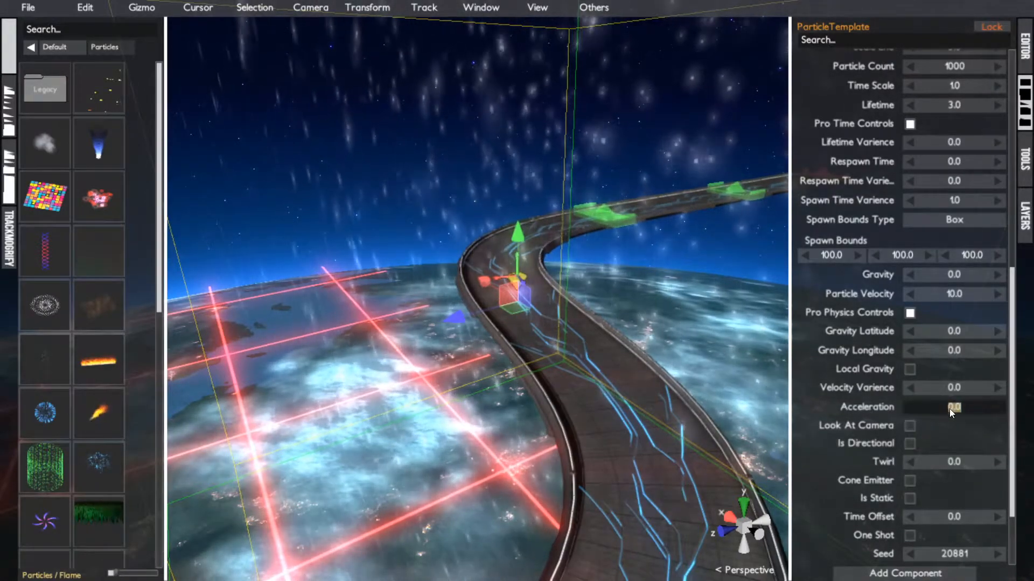
{"action": "type", "text": "2"}
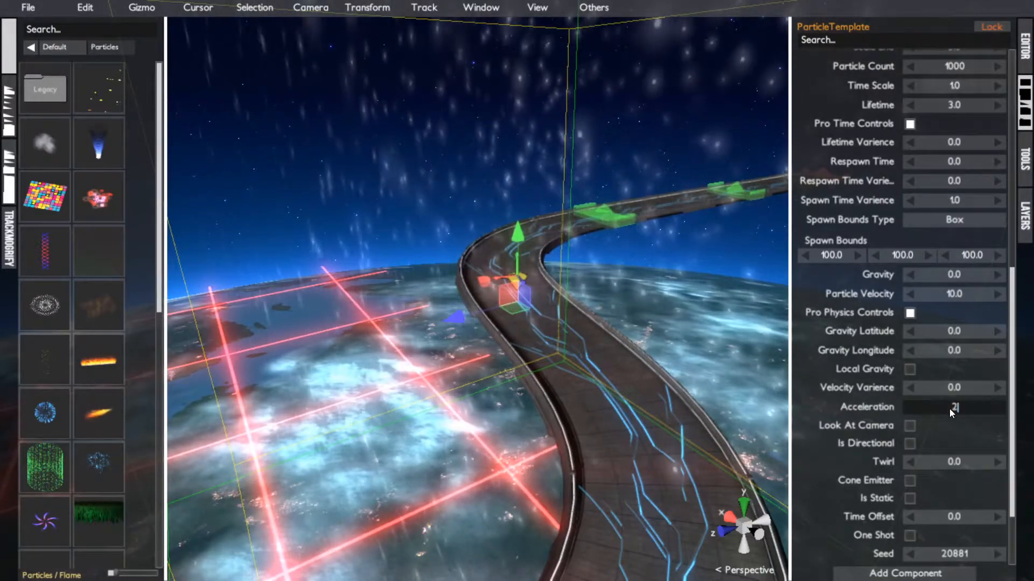
{"action": "key", "text": "BackSpace"}
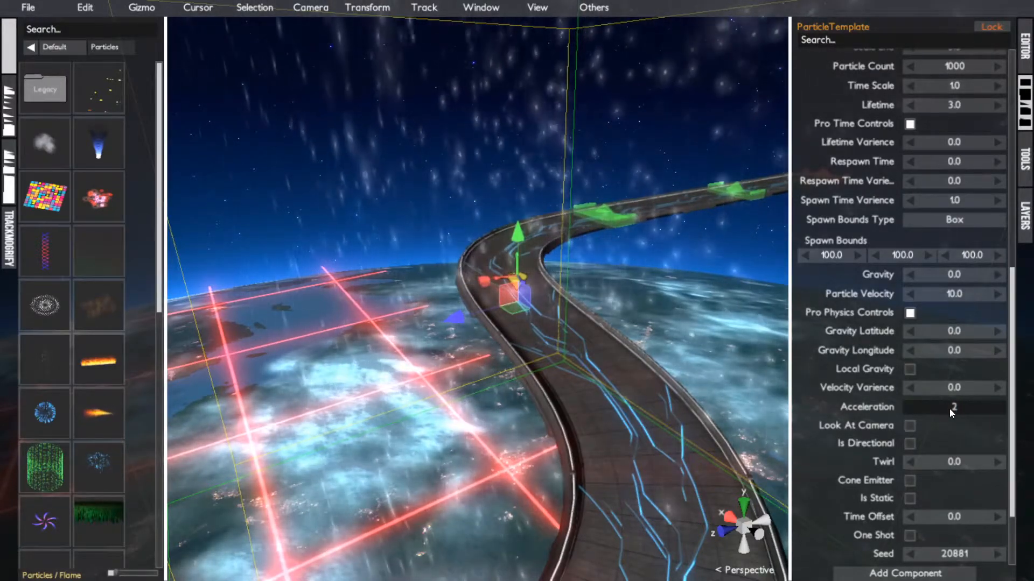
{"action": "type", "text": "34"}
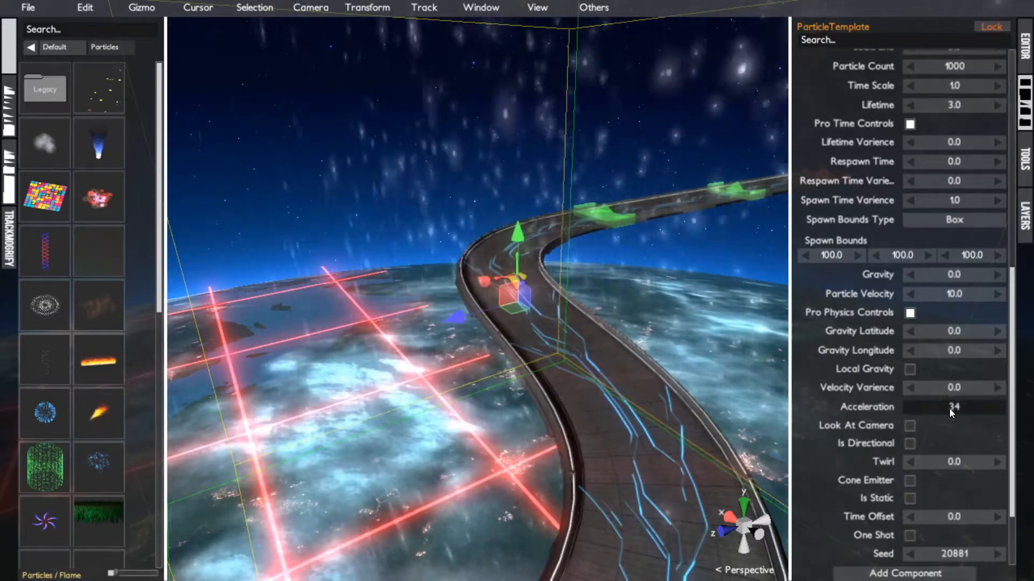
{"action": "key", "text": "Return"}
{"action": "scroll", "coordinate": [669, 364], "scroll_direction": "down", "scroll_amount": 3}
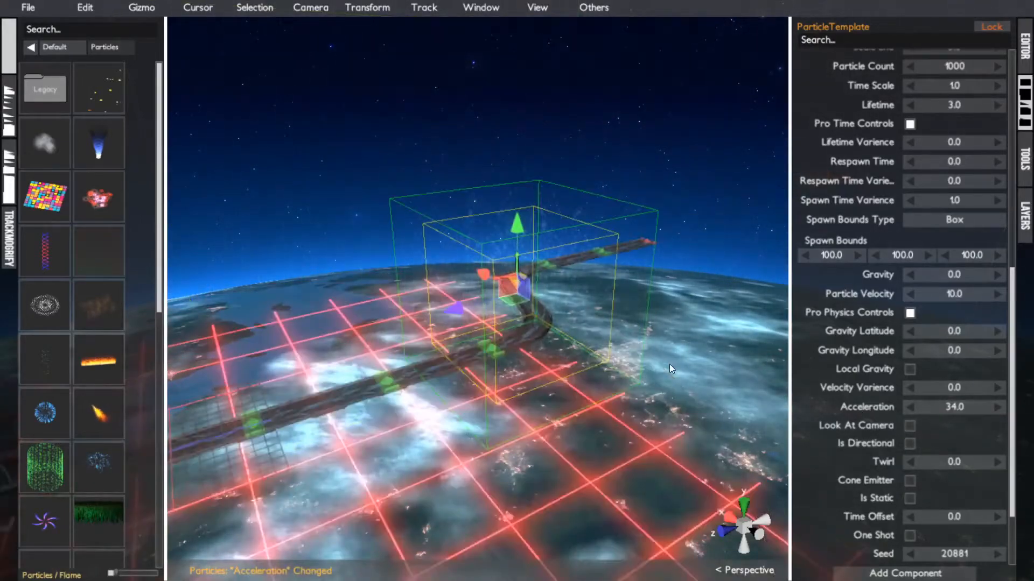
{"action": "scroll", "coordinate": [670, 364], "scroll_direction": "up", "scroll_amount": 5}
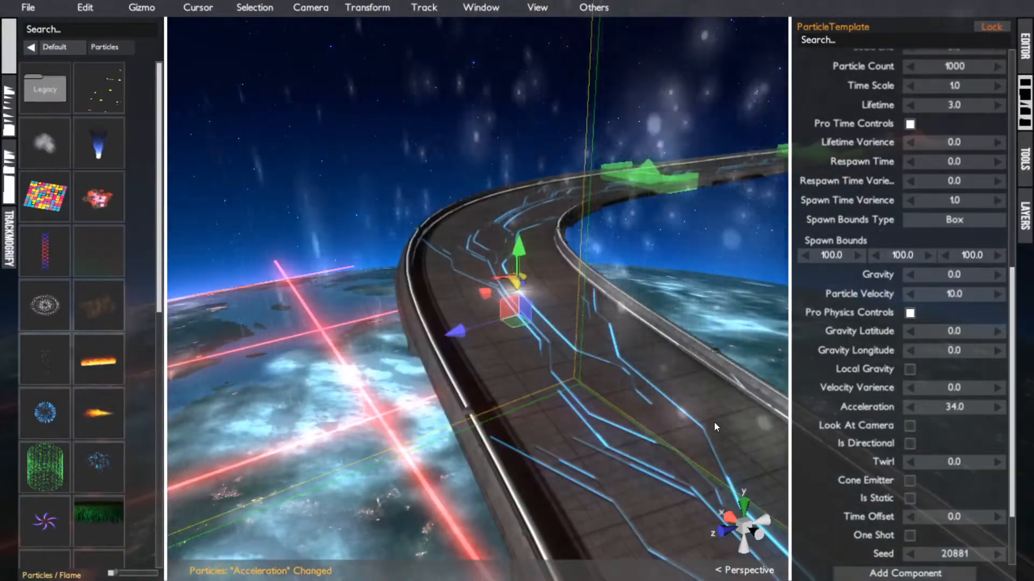
{"action": "scroll", "coordinate": [714, 421], "scroll_direction": "down", "scroll_amount": 3}
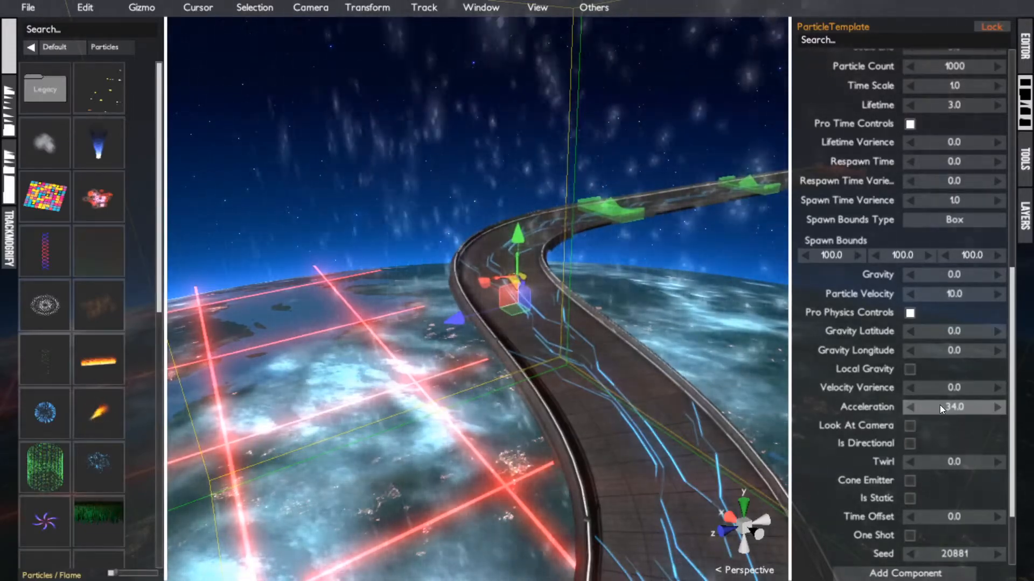
- Reset the Acceleration of the particles to 0
{"action": "double_click", "coordinate": [938, 404]}
{"action": "type", "text": "0"}
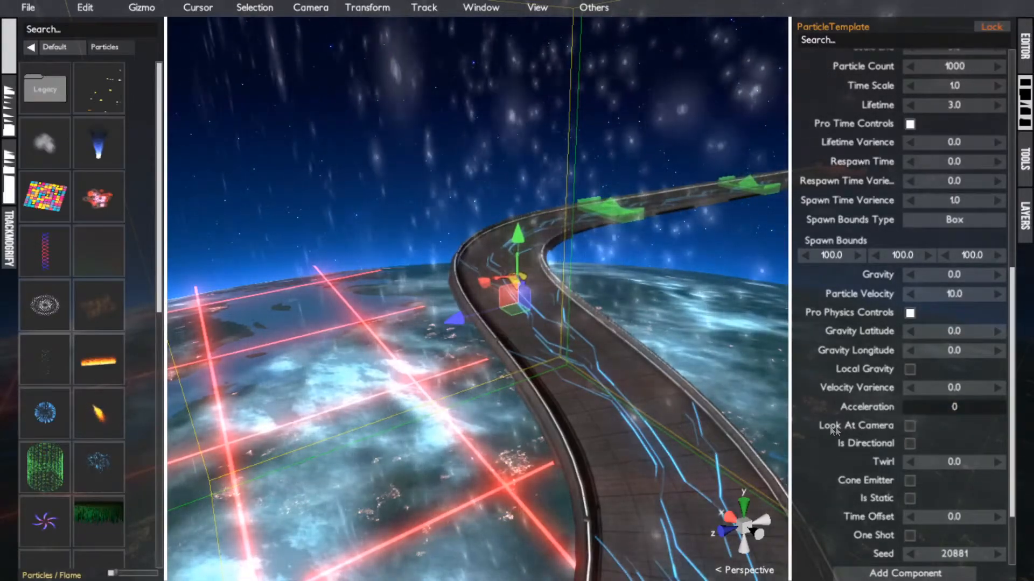
{"action": "key", "text": "Return"}
- Switch Pro Physics Controls off and on again for the particle object
{"action": "scroll", "coordinate": [829, 426], "scroll_direction": "up", "scroll_amount": 3}
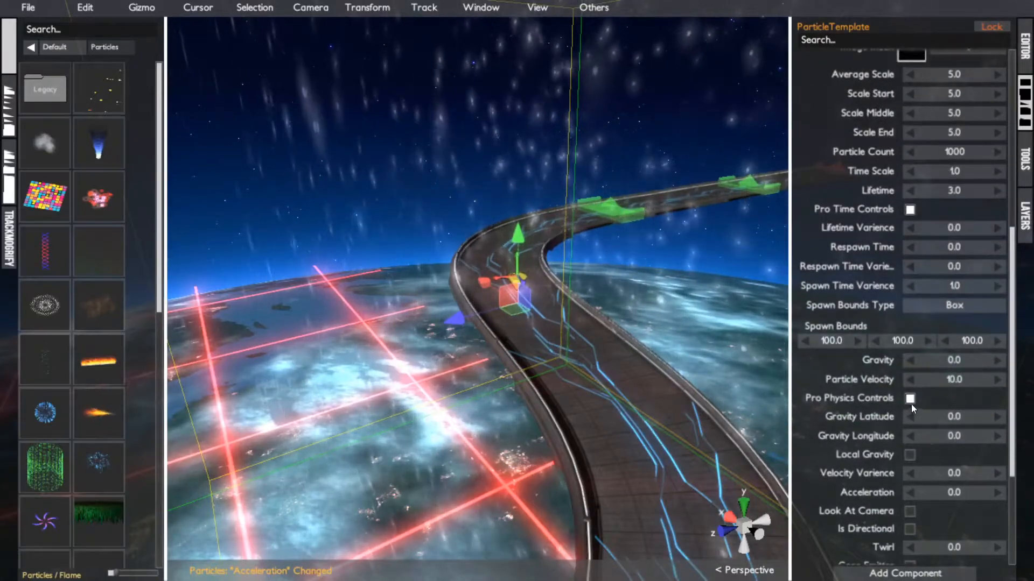
{"action": "left_click", "coordinate": [911, 400]}
{"action": "scroll", "coordinate": [867, 455], "scroll_direction": "down", "scroll_amount": 3}
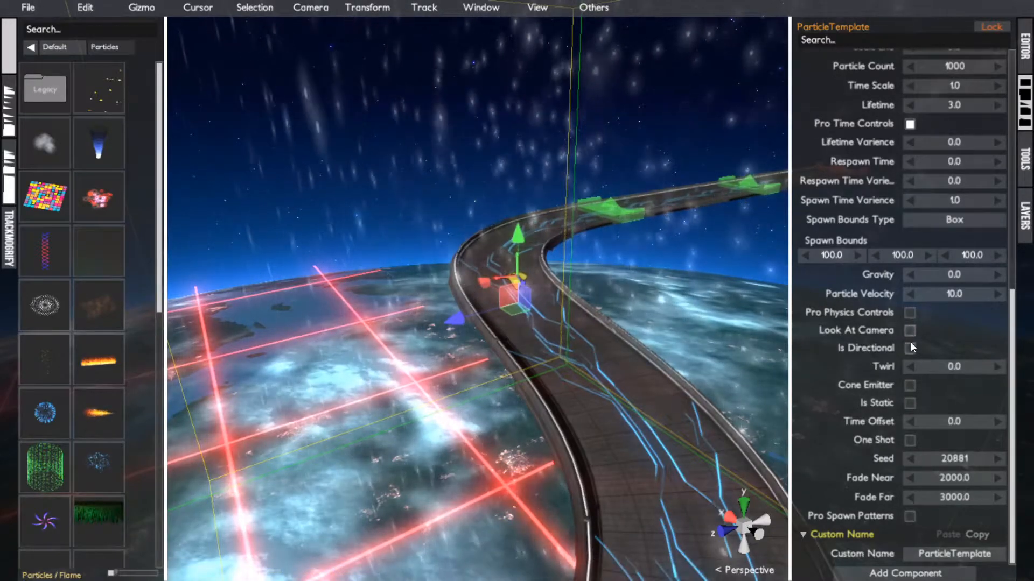
{"action": "left_click", "coordinate": [910, 312]}
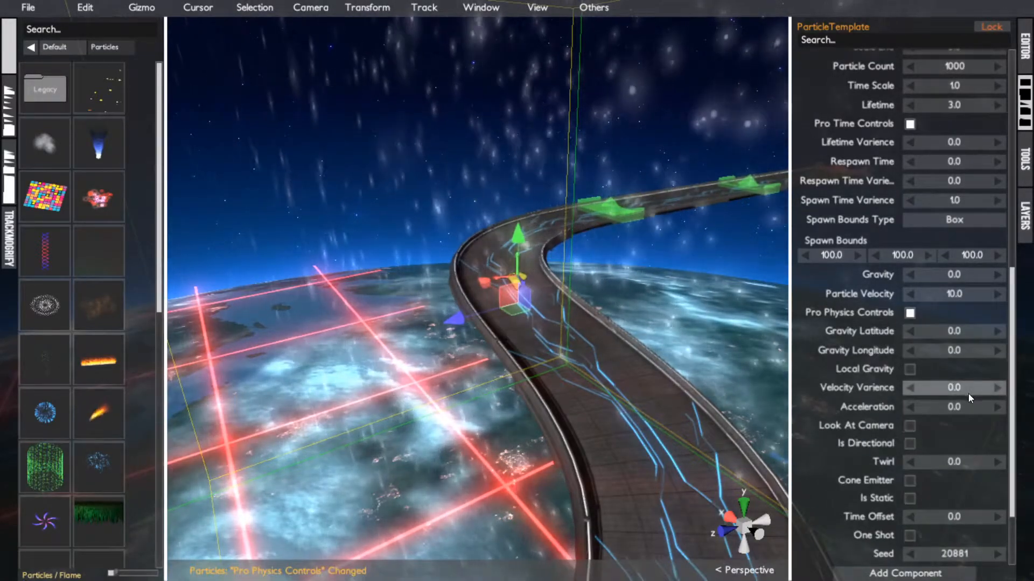
- Set the Velocity Variance to 1 and the Particle Velocity to 20
{"action": "left_click", "coordinate": [969, 394]}
{"action": "type", "text": "1"}
{"action": "key", "text": "Return"}
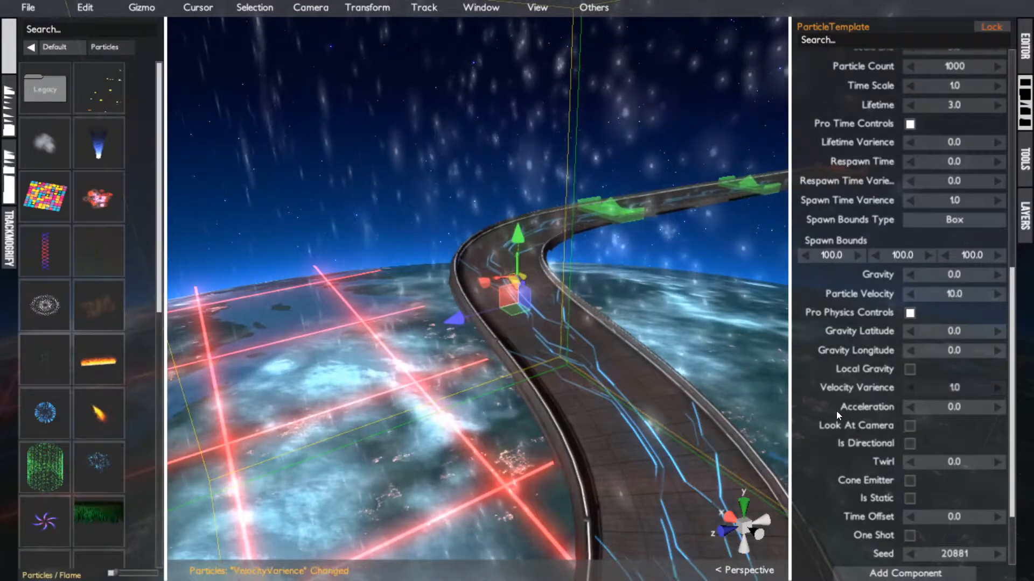
{"action": "left_click", "coordinate": [948, 293]}
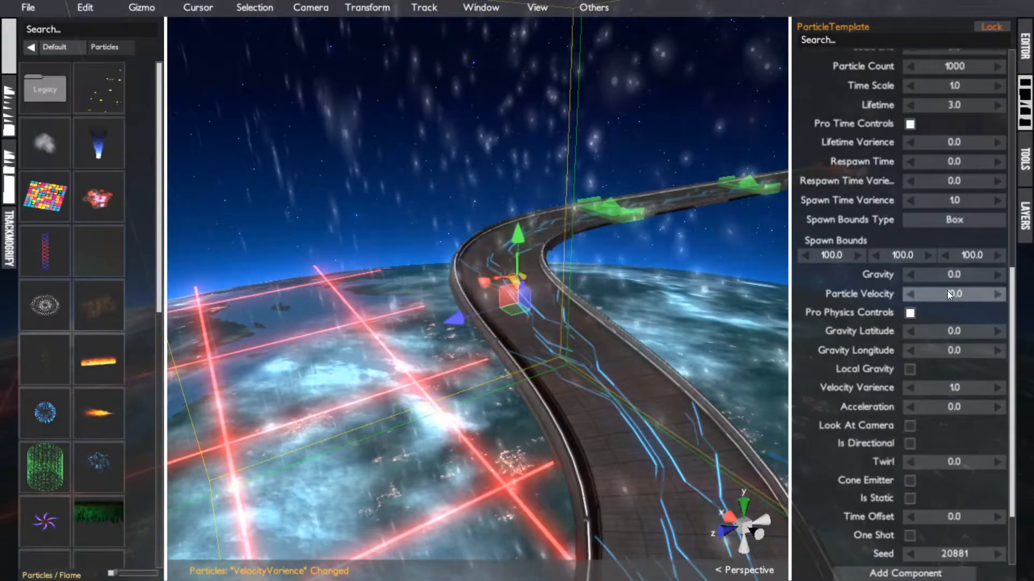
{"action": "type", "text": "20"}
{"action": "key", "text": "Return"}
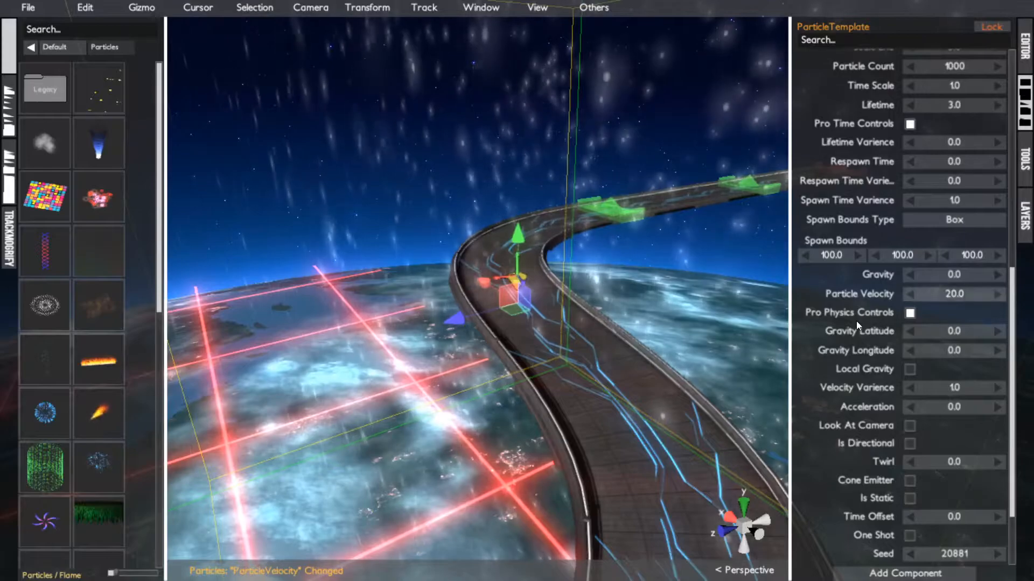
- Enable Pro Spawn Patterns for the particle object
{"action": "scroll", "coordinate": [856, 320], "scroll_direction": "down", "scroll_amount": 3}
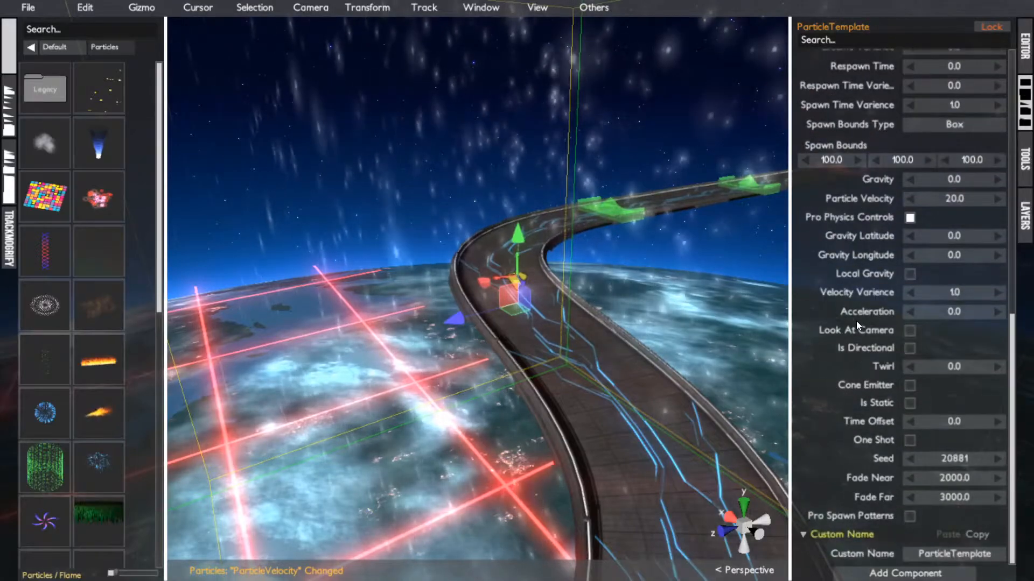
{"action": "left_click", "coordinate": [908, 520]}
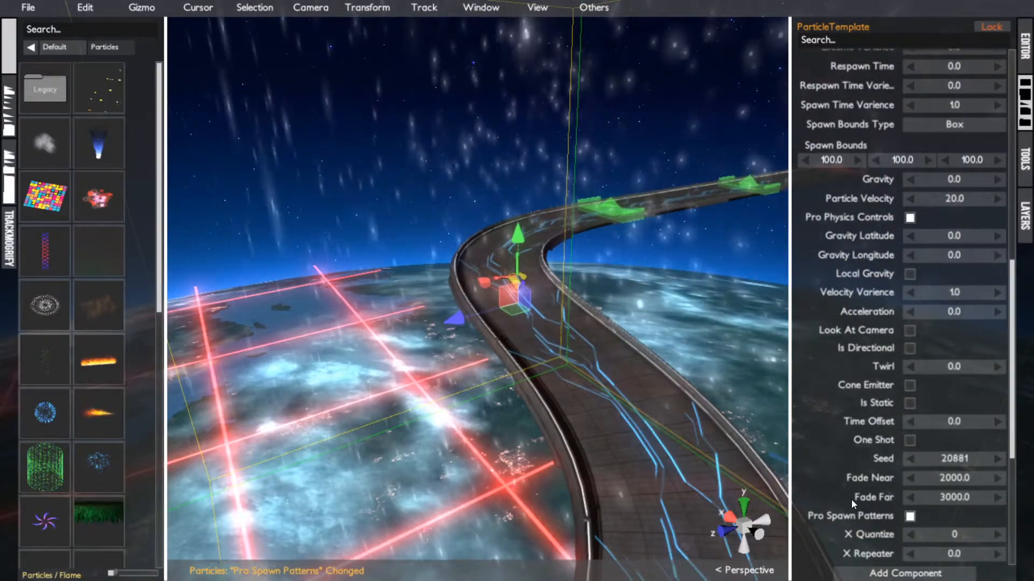
{"action": "scroll", "coordinate": [852, 499], "scroll_direction": "down", "scroll_amount": 5}
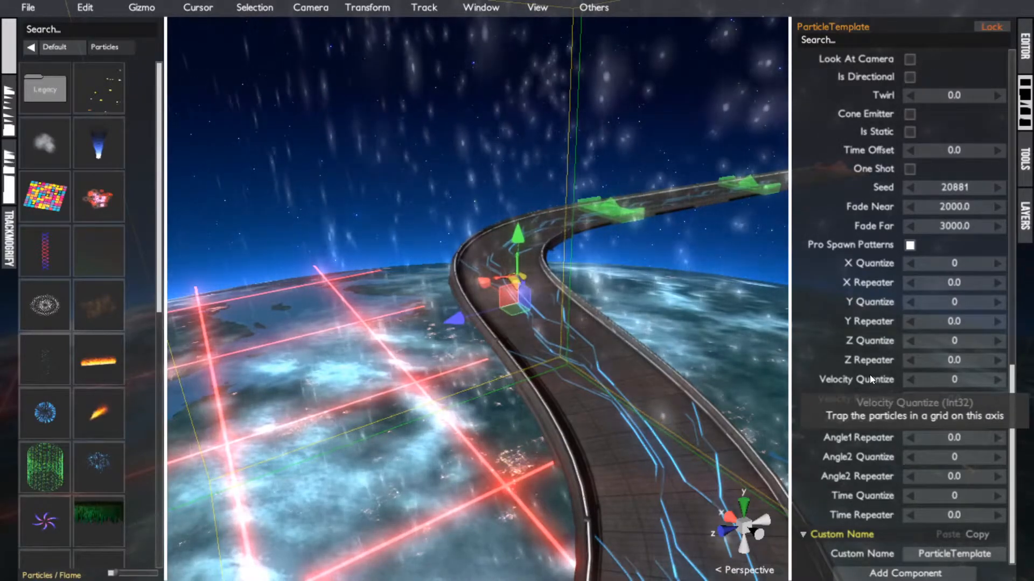
- Examine the Quantize and Repeater options of the spawn patterns, with the whole particle spawn box in view
{"action": "scroll", "coordinate": [667, 285], "scroll_direction": "down", "scroll_amount": 3}
{"action": "left_click_drag", "start_coordinate": [666, 284], "coordinate": [900, 281], "text": "alt"}
{"action": "mouse_move", "coordinate": [855, 263]}
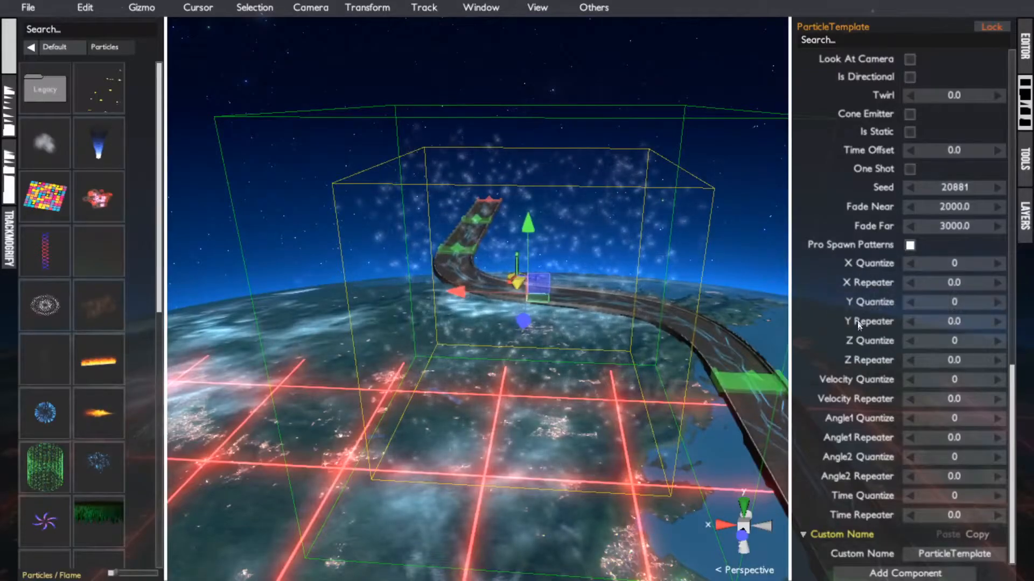
{"action": "mouse_move", "coordinate": [860, 367]}
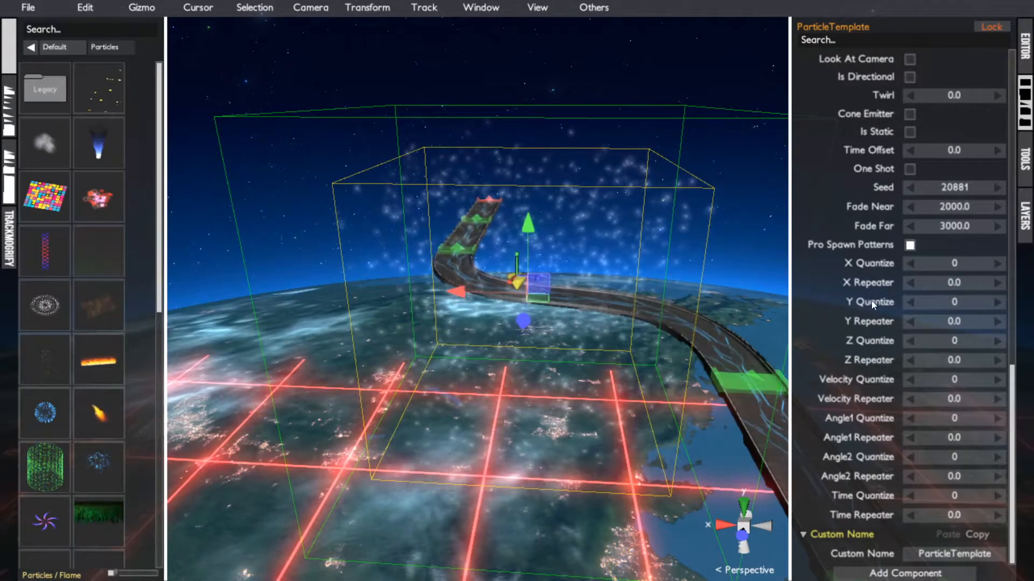
{"action": "mouse_move", "coordinate": [889, 287]}
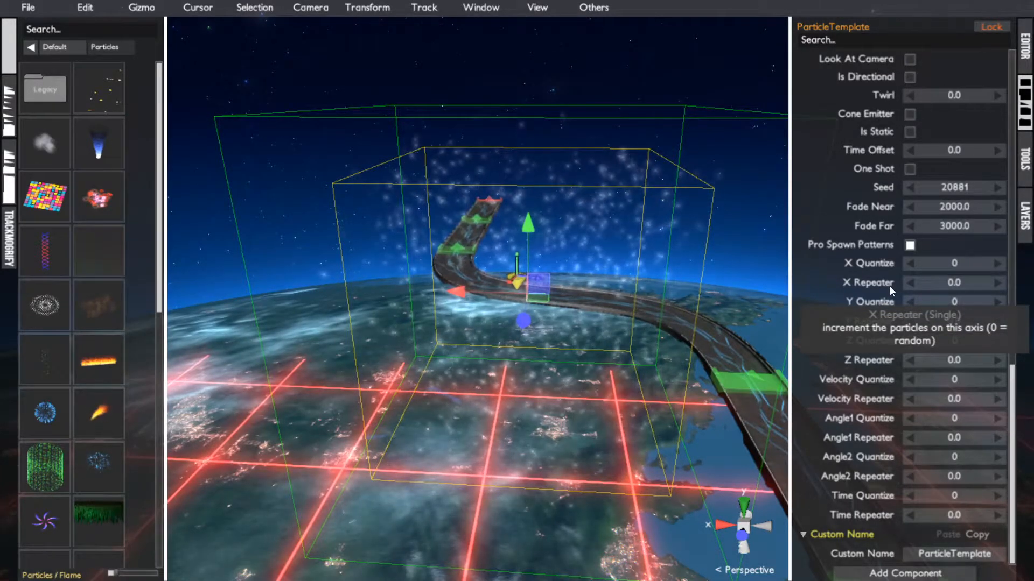
{"action": "scroll", "coordinate": [889, 287], "scroll_direction": "up", "scroll_amount": 5}
{"action": "scroll", "coordinate": [891, 291], "scroll_direction": "up", "scroll_amount": 5}
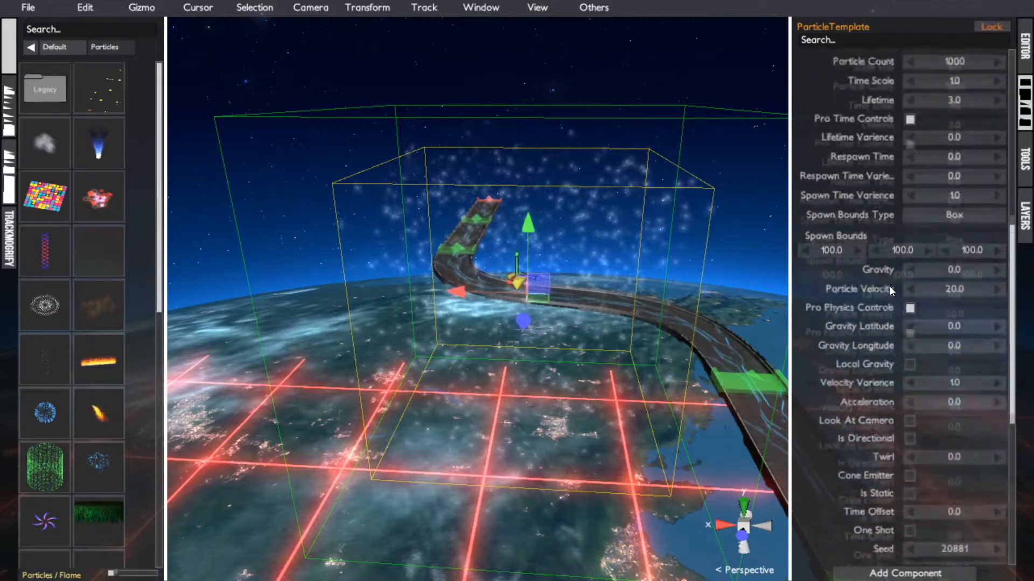
{"action": "scroll", "coordinate": [890, 291], "scroll_direction": "down", "scroll_amount": 6}
{"action": "scroll", "coordinate": [890, 292], "scroll_direction": "down", "scroll_amount": 3}
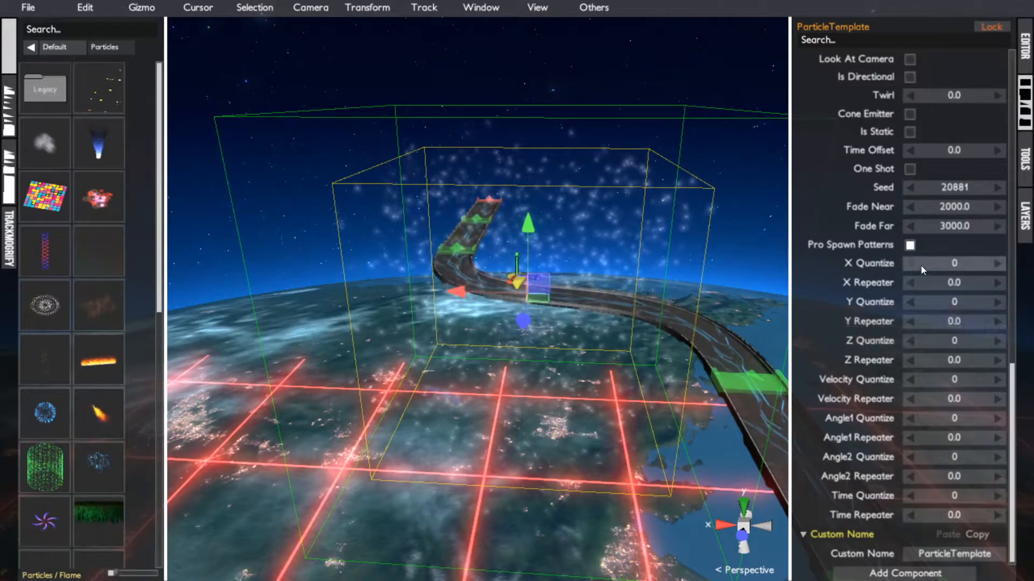
- Set X Quantize to 1 and inspect the particles' arrangement along the X axis
{"action": "left_click", "coordinate": [951, 267]}
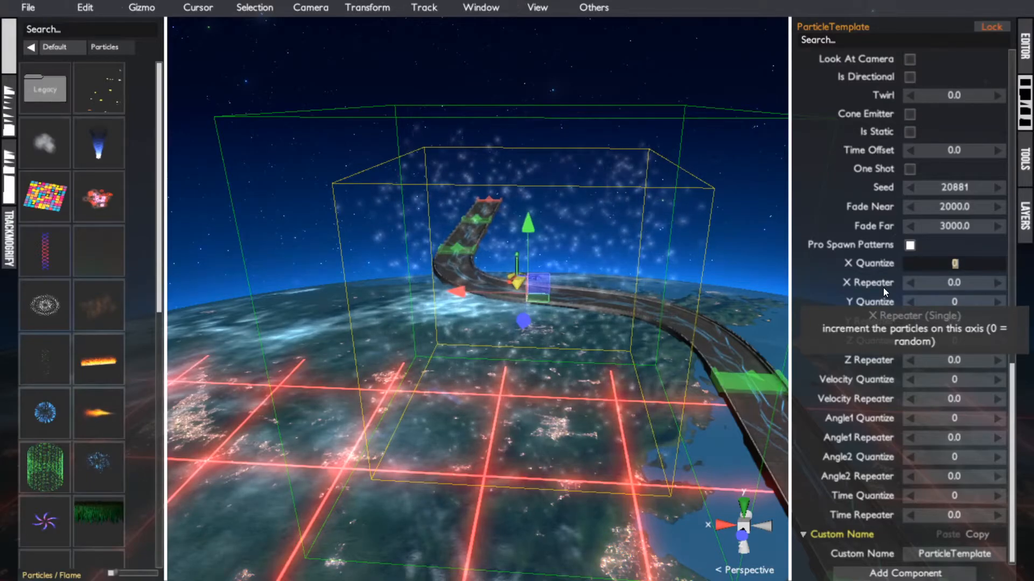
{"action": "type", "text": "1"}
{"action": "key", "text": "Return"}
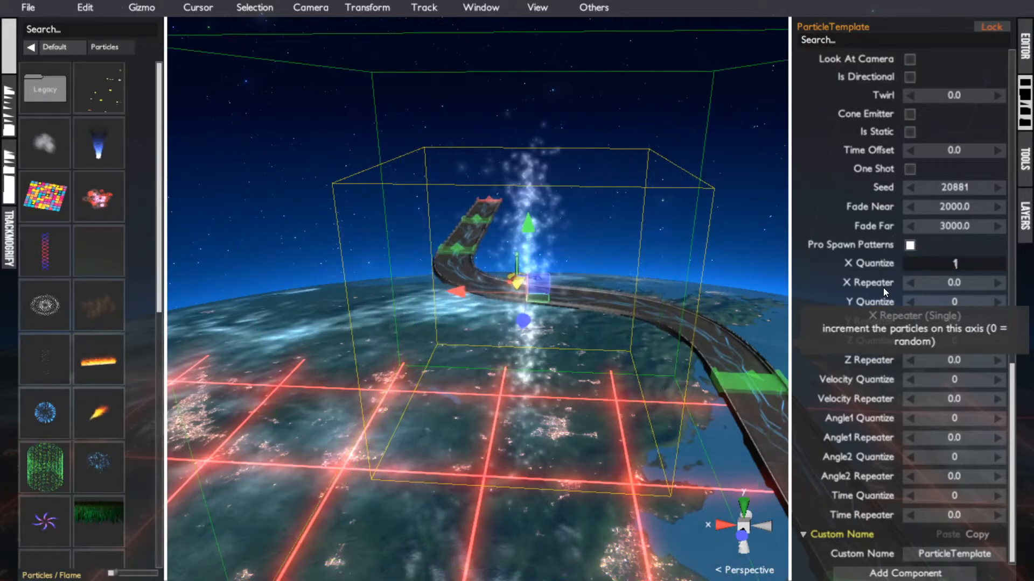
{"action": "left_click_drag", "start_coordinate": [576, 302], "coordinate": [659, 303], "text": "alt"}
{"action": "scroll", "coordinate": [430, 307], "scroll_direction": "up", "scroll_amount": 3}
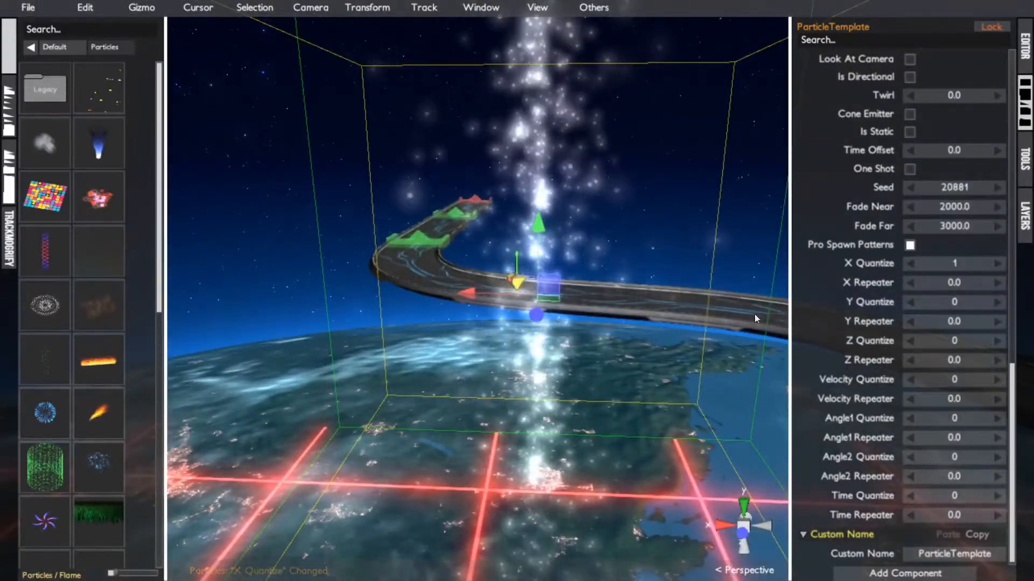
- Try a Particle Velocity of 0 with the quantized X axis, and undo the velocity change
{"action": "scroll", "coordinate": [846, 284], "scroll_direction": "up", "scroll_amount": 6}
{"action": "double_click", "coordinate": [960, 345]}
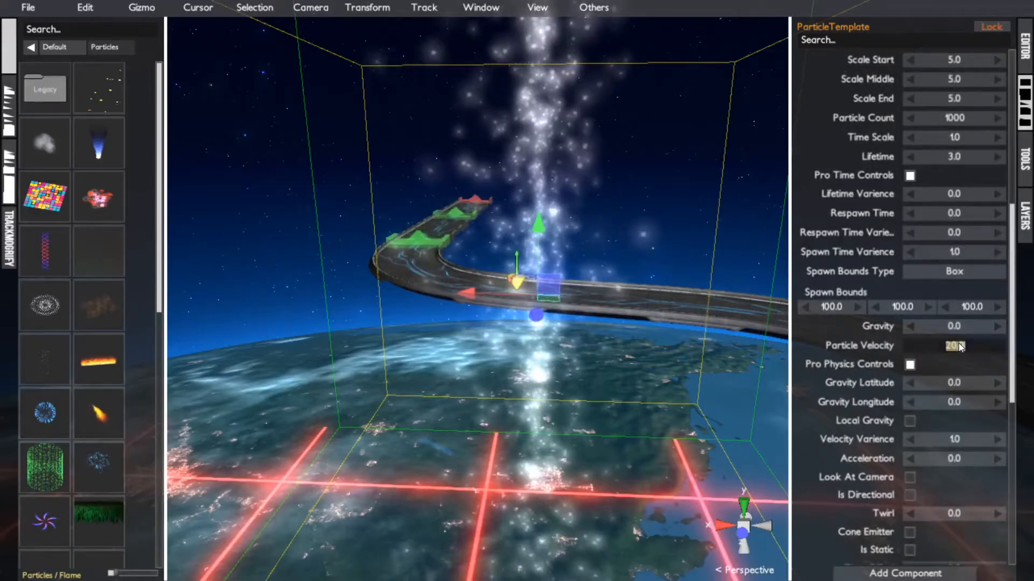
{"action": "type", "text": "0"}
{"action": "key", "text": "Return"}
{"action": "left_click_drag", "start_coordinate": [613, 345], "coordinate": [799, 580], "text": "alt"}
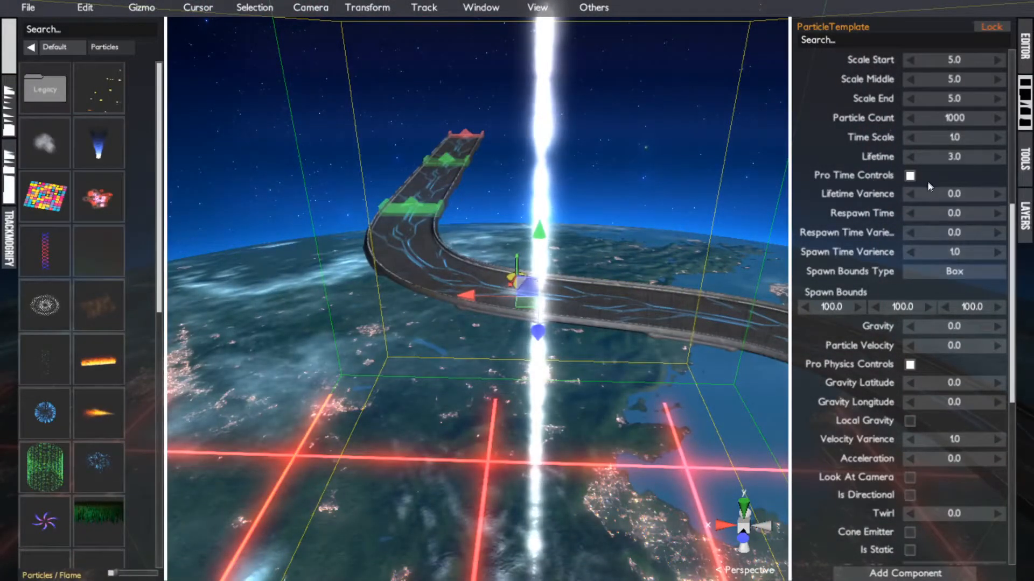
{"action": "key", "text": "ctrl+z"}
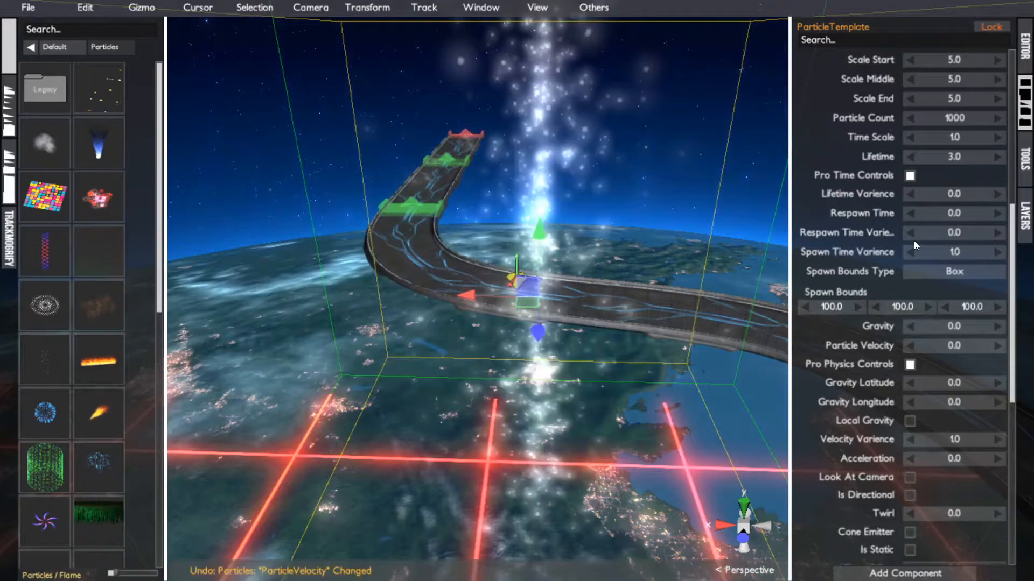
- Set Velocity Quantize to 1 in the spawn pattern settings
{"action": "scroll", "coordinate": [939, 383], "scroll_direction": "down", "scroll_amount": 8}
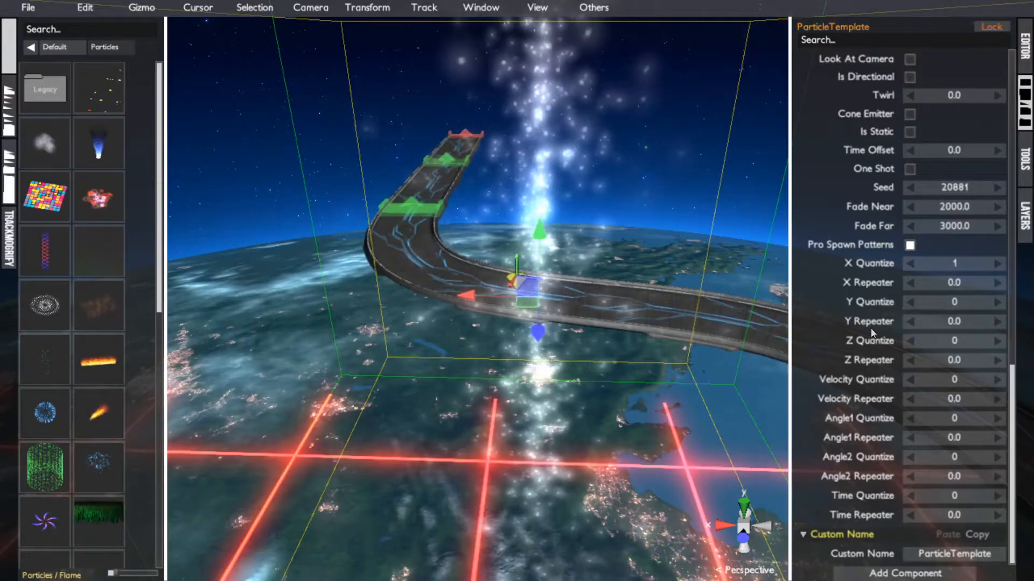
{"action": "left_click", "coordinate": [944, 378]}
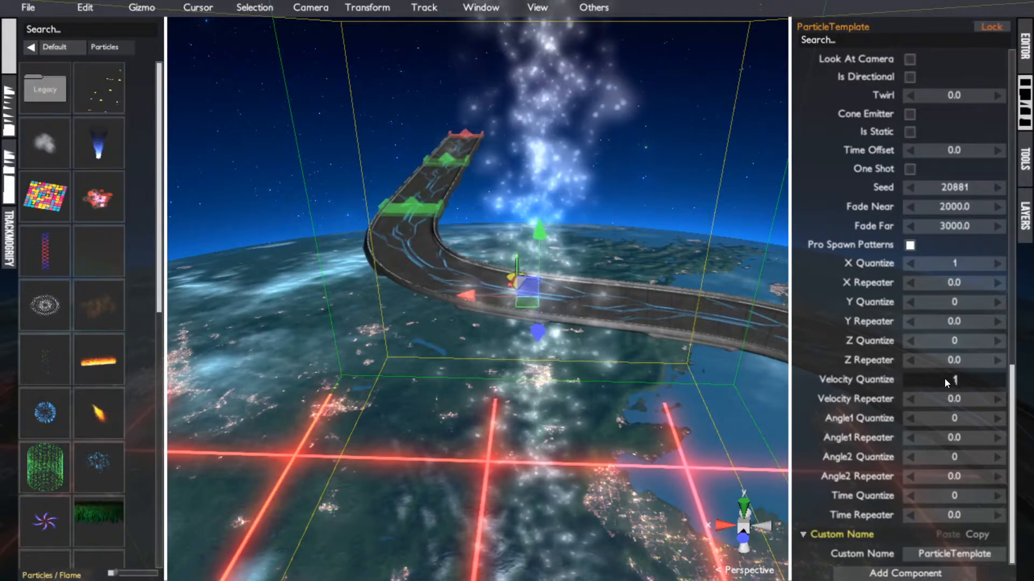
{"action": "left_click", "coordinate": [860, 380]}
{"action": "scroll", "coordinate": [862, 380], "scroll_direction": "up", "scroll_amount": 5}
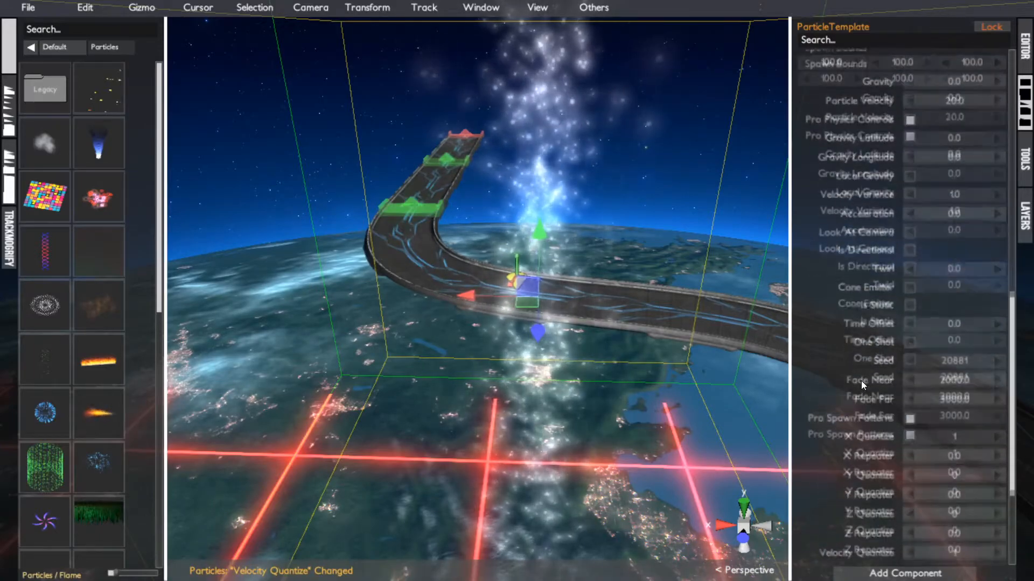
{"action": "scroll", "coordinate": [861, 380], "scroll_direction": "down", "scroll_amount": 5}
{"action": "scroll", "coordinate": [860, 381], "scroll_direction": "up", "scroll_amount": 2}
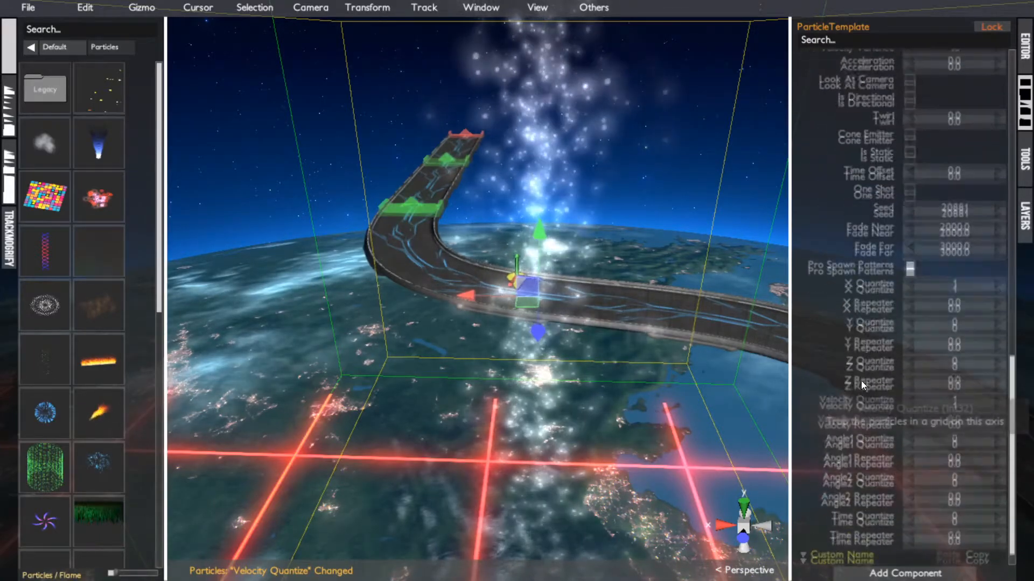
{"action": "scroll", "coordinate": [862, 380], "scroll_direction": "down", "scroll_amount": 3}
{"action": "scroll", "coordinate": [860, 380], "scroll_direction": "up", "scroll_amount": 3}
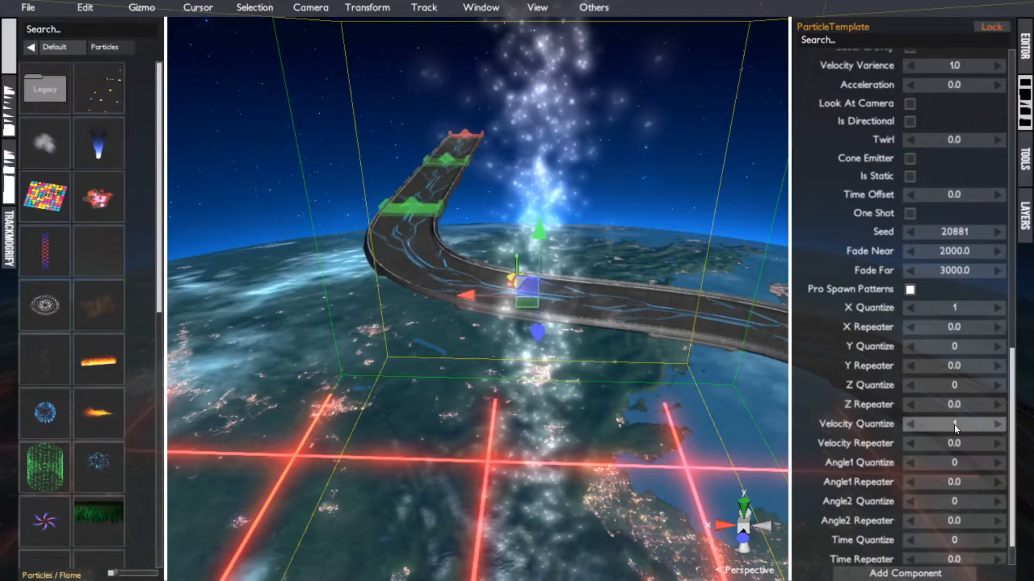
- Reset Velocity Quantize to 0 and enter 0 for Time Quantize in the spawn pattern settings
{"action": "scroll", "coordinate": [835, 428], "scroll_direction": "up", "scroll_amount": 4}
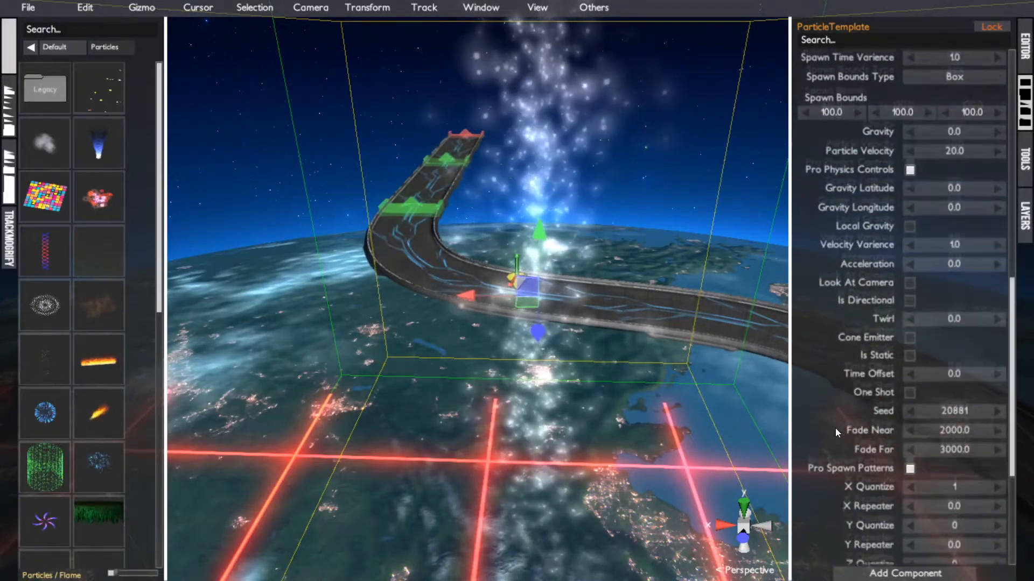
{"action": "scroll", "coordinate": [836, 427], "scroll_direction": "down", "scroll_amount": 5}
{"action": "left_click", "coordinate": [946, 380]}
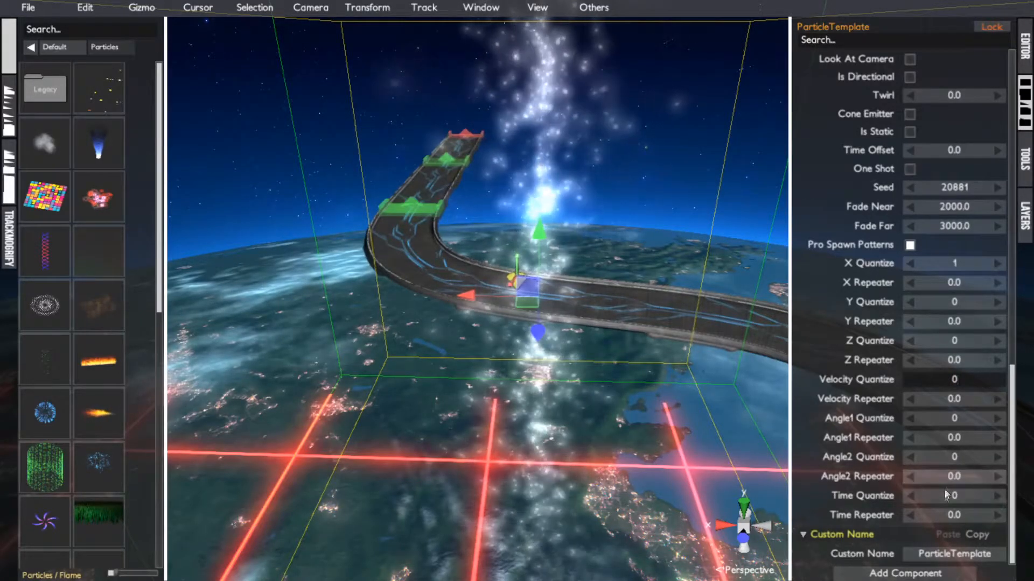
{"action": "left_click", "coordinate": [946, 494]}
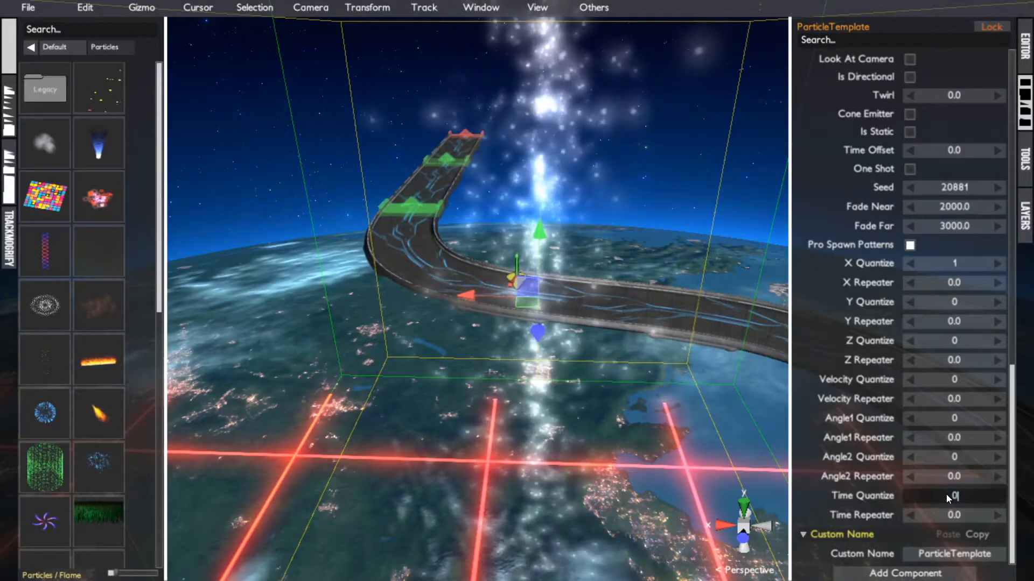
{"action": "key", "text": "BackSpace"}
{"action": "type", "text": "0"}
{"action": "key", "text": "Return"}
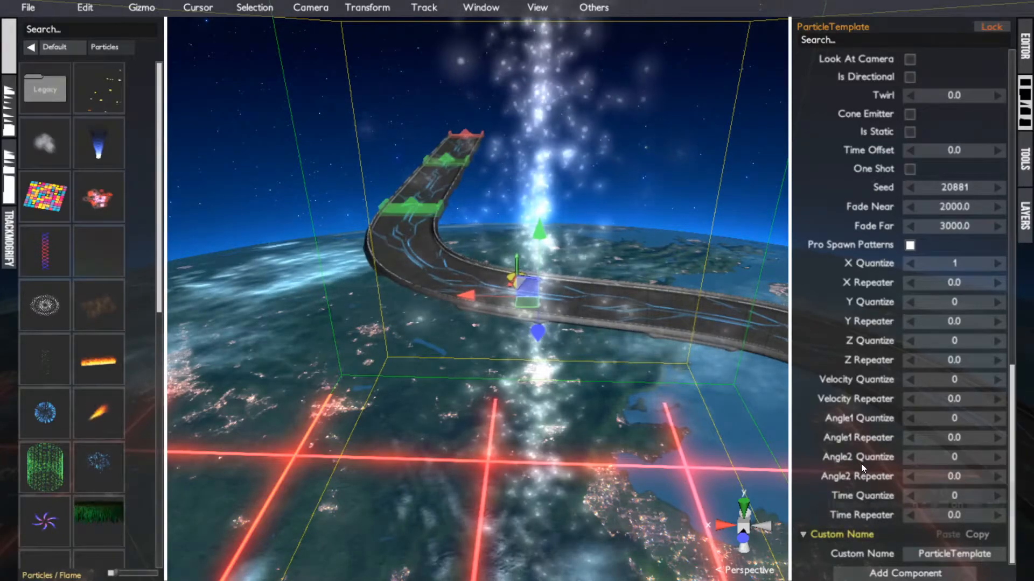
- Enable Cone Emitter for the particles and set Cone Angle Outer to 90
{"action": "scroll", "coordinate": [861, 463], "scroll_direction": "up", "scroll_amount": 10}
{"action": "scroll", "coordinate": [861, 464], "scroll_direction": "down", "scroll_amount": 6}
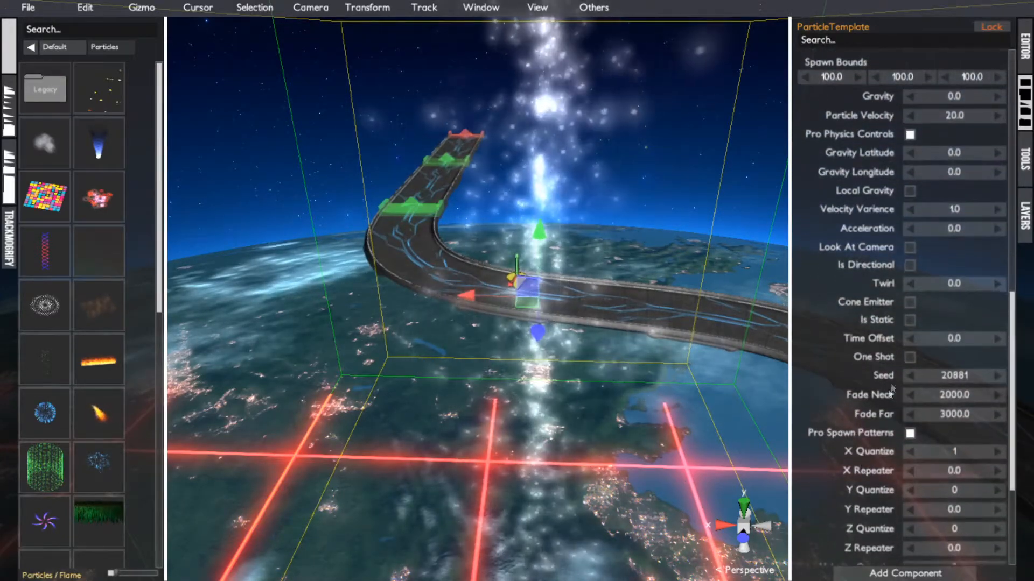
{"action": "left_click", "coordinate": [908, 303]}
{"action": "mouse_move", "coordinate": [744, 335]}
{"action": "left_mouse_down", "text": "alt"}
{"action": "mouse_move", "coordinate": [513, 334]}
{"action": "mouse_move", "coordinate": [458, 317]}
{"action": "left_mouse_up", "text": "alt"}
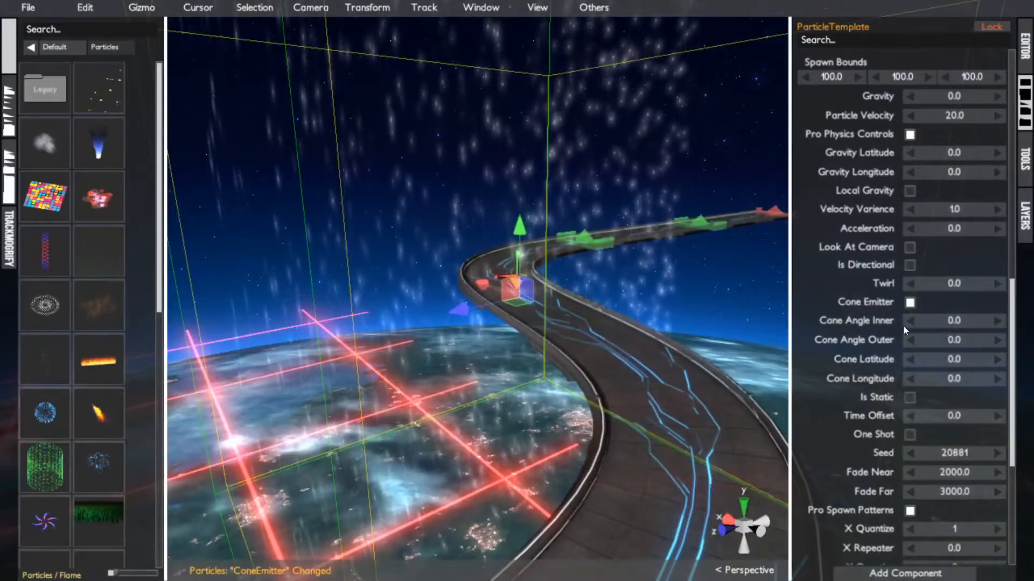
{"action": "left_click", "coordinate": [943, 340]}
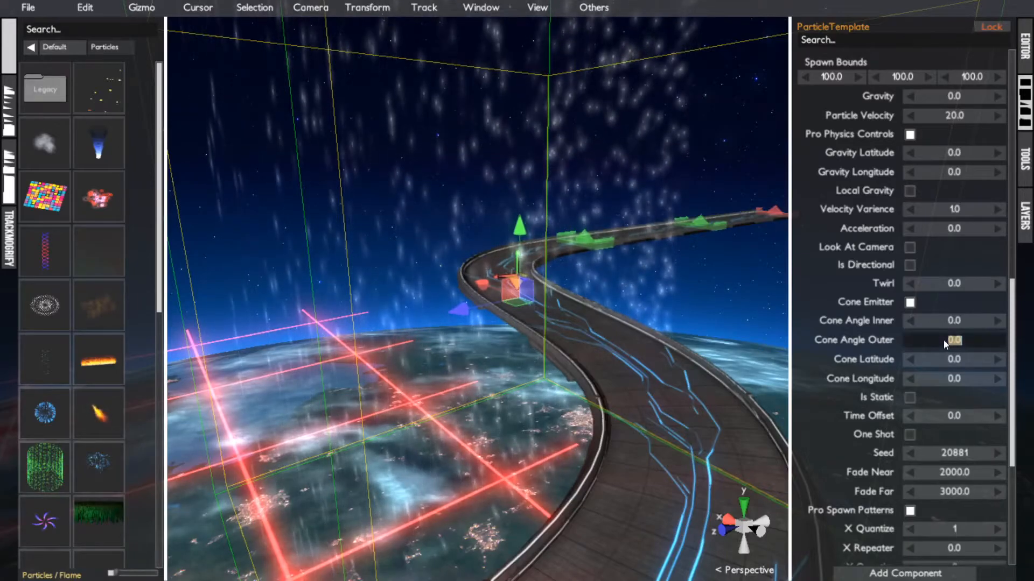
{"action": "type", "text": "90"}
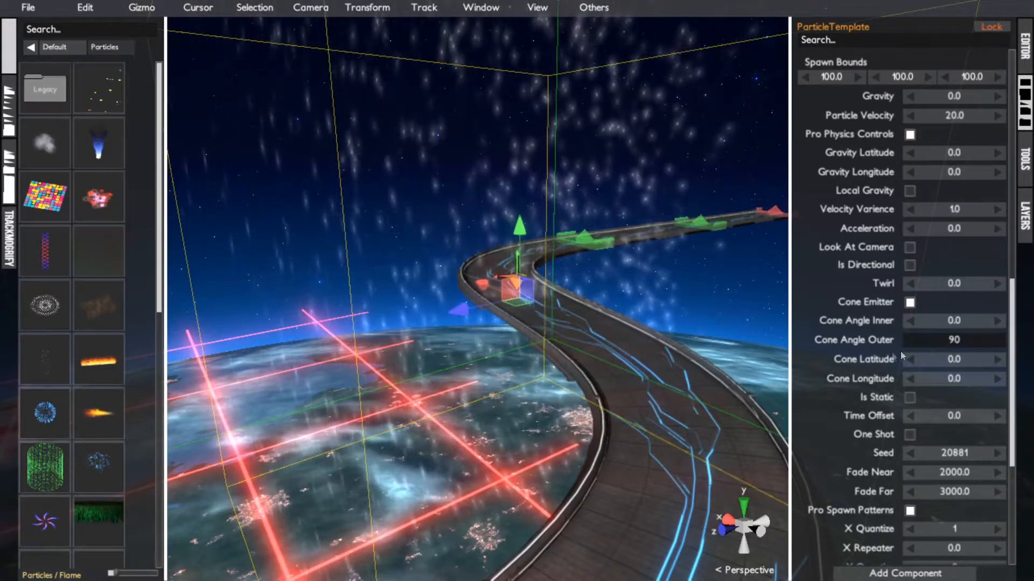
{"action": "key", "text": "Return"}
- Set Angle1 Quantize to 1 to try its effect on the cone-emitted particles
{"action": "scroll", "coordinate": [869, 353], "scroll_direction": "down", "scroll_amount": 5}
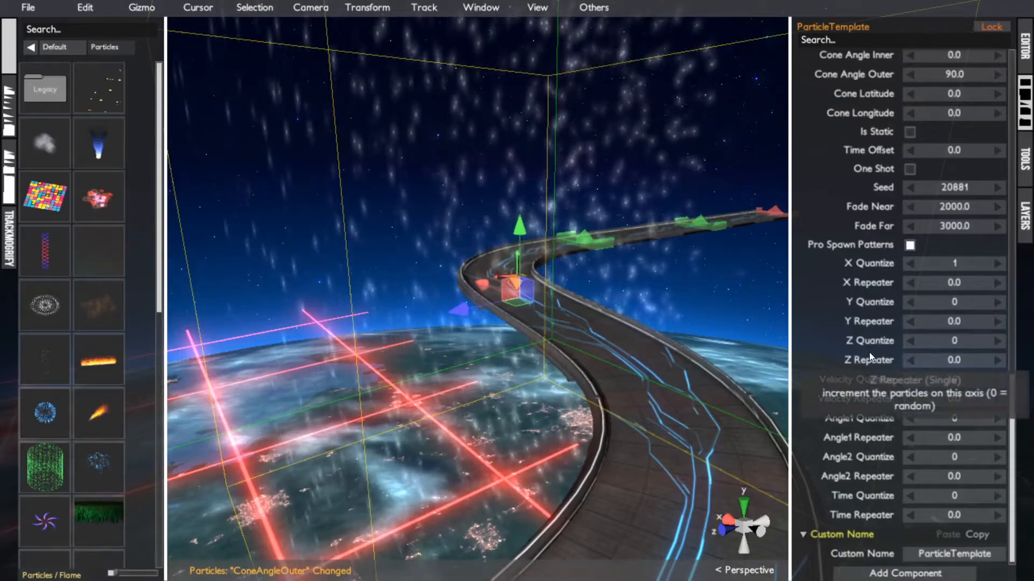
{"action": "scroll", "coordinate": [870, 353], "scroll_direction": "up", "scroll_amount": 8}
{"action": "scroll", "coordinate": [869, 352], "scroll_direction": "down", "scroll_amount": 5}
{"action": "scroll", "coordinate": [869, 352], "scroll_direction": "down", "scroll_amount": 3}
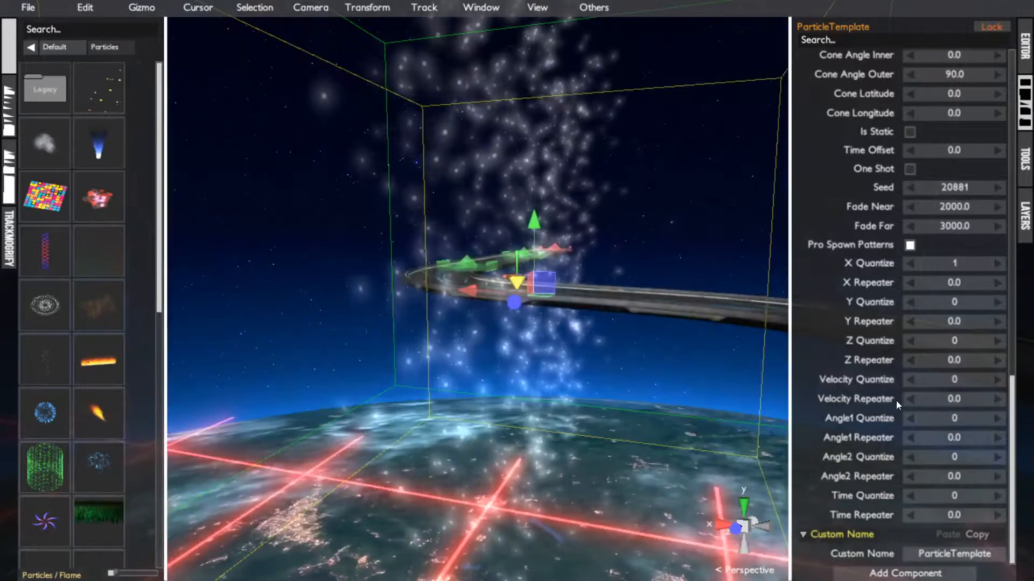
{"action": "left_click", "coordinate": [964, 420]}
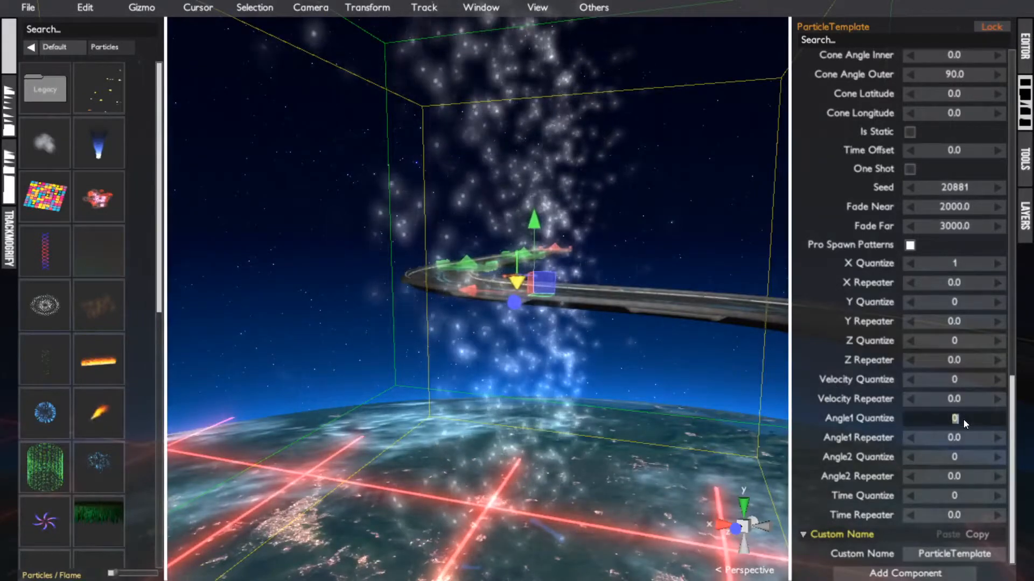
{"action": "type", "text": "1"}
{"action": "key", "text": "Return"}
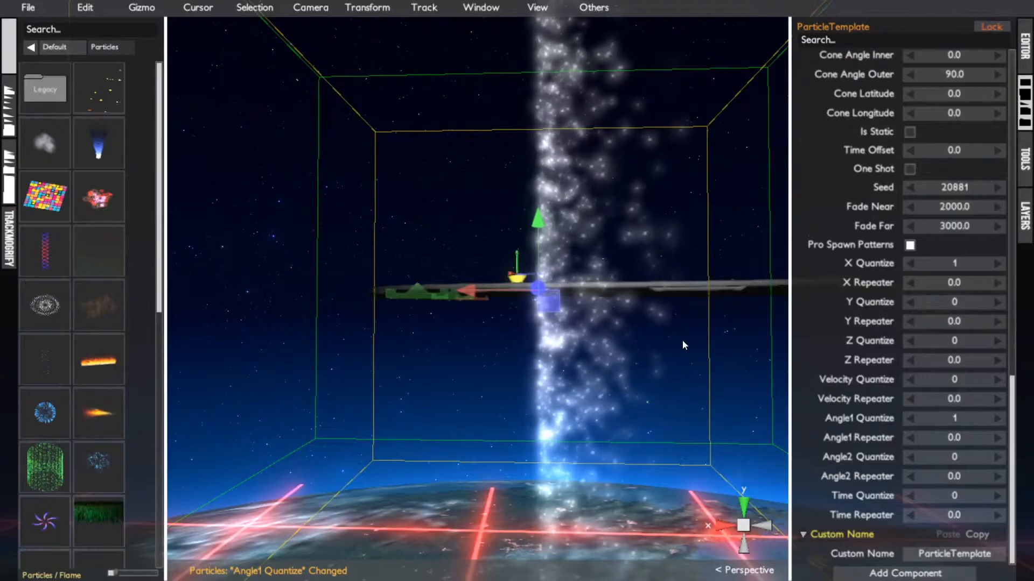
- Try Angle2 Quantize at 1, and change it to 9
{"action": "left_click", "coordinate": [947, 457]}
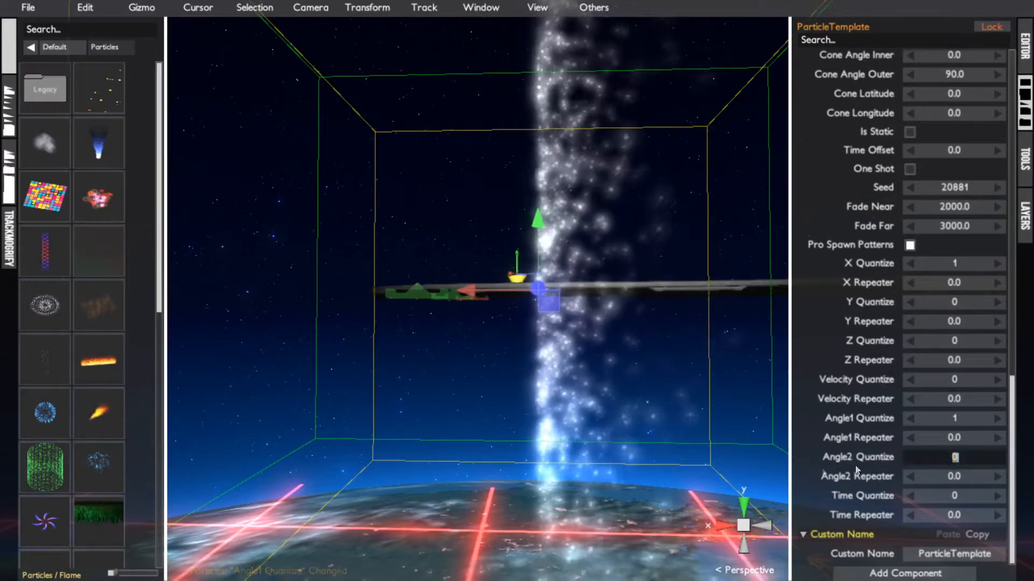
{"action": "type", "text": "1"}
{"action": "key", "text": "Return"}
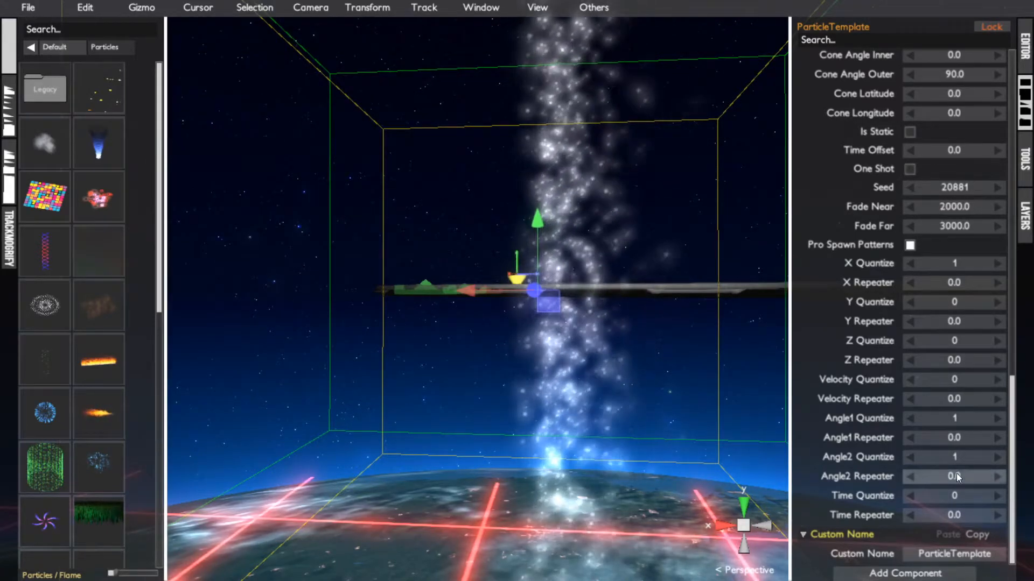
{"action": "left_click", "coordinate": [944, 457]}
{"action": "type", "text": "9"}
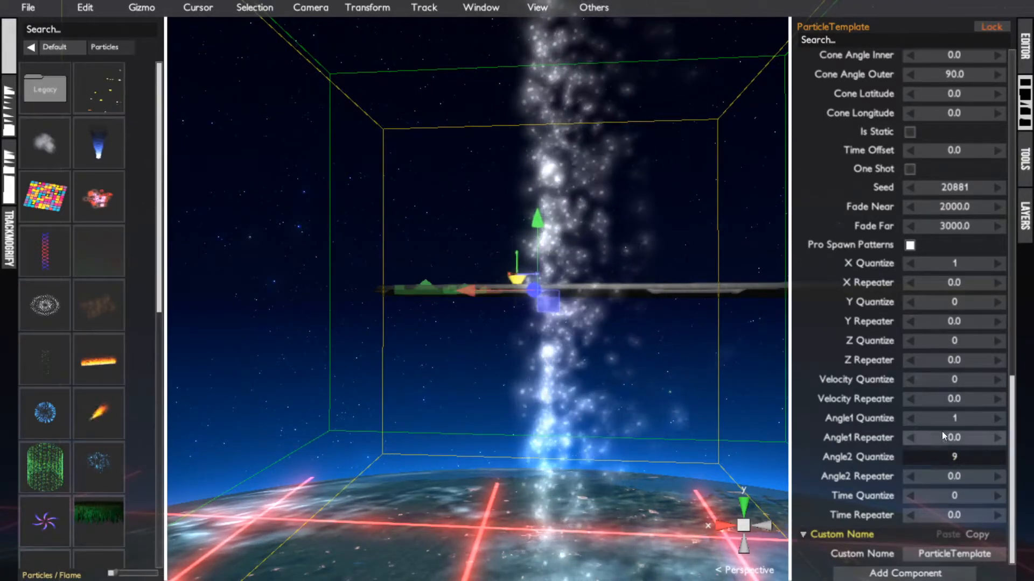
- Reset both Angle1 Quantize and Angle2 Quantize to 0
{"action": "left_click", "coordinate": [939, 417]}
{"action": "type", "text": "0"}
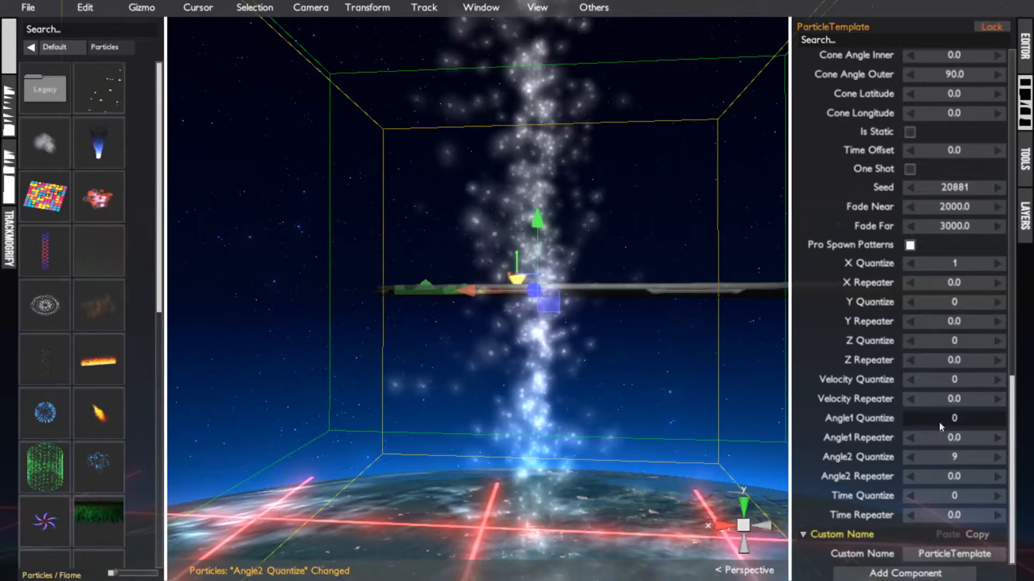
{"action": "left_click", "coordinate": [937, 456]}
{"action": "type", "text": "0"}
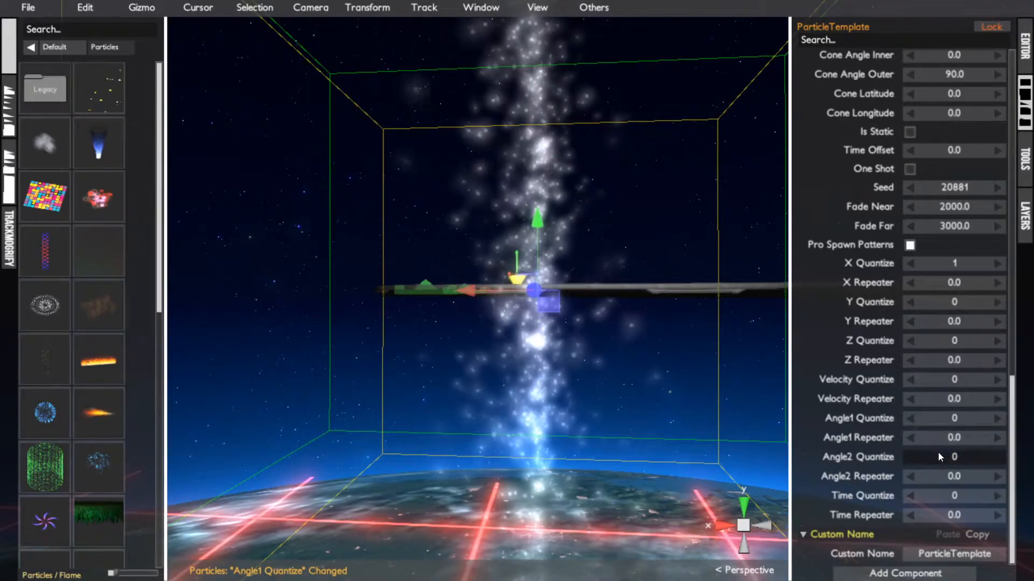
{"action": "key", "text": "Return"}
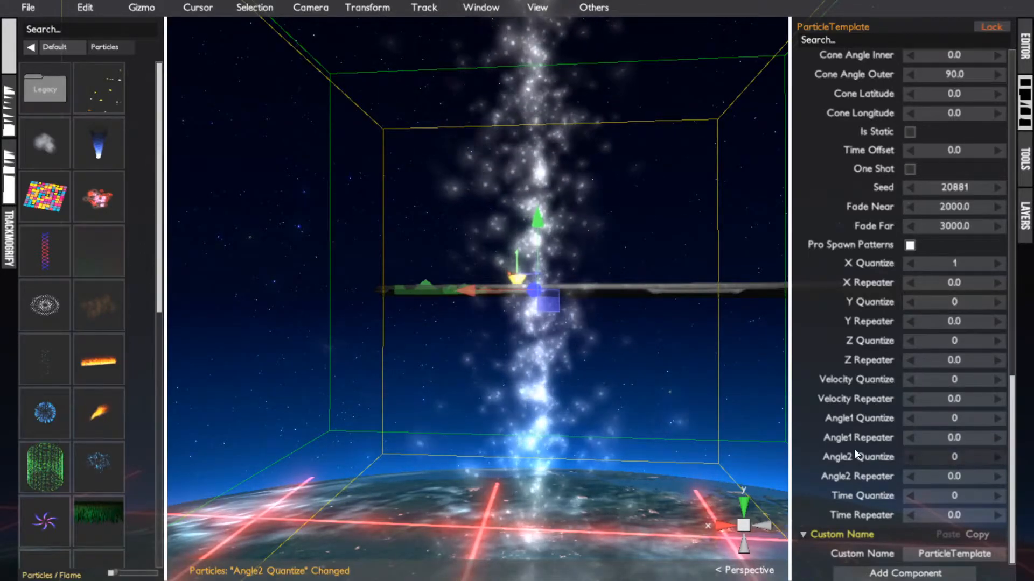
- Set Y Quantize and Z Quantize to 1 in the spawn pattern settings
{"action": "left_click_drag", "start_coordinate": [773, 430], "coordinate": [616, 454], "text": "alt"}
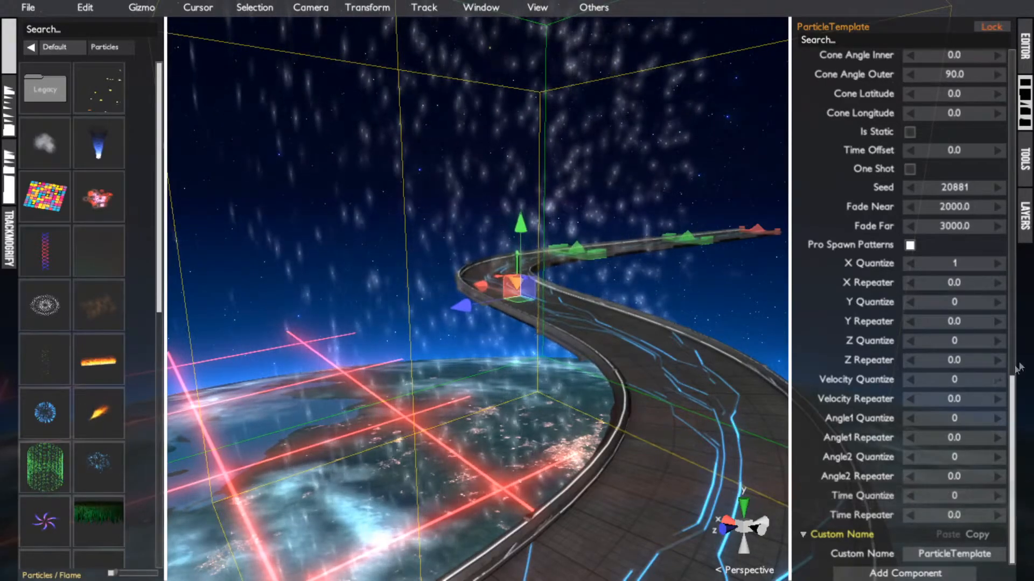
{"action": "left_click", "coordinate": [934, 303]}
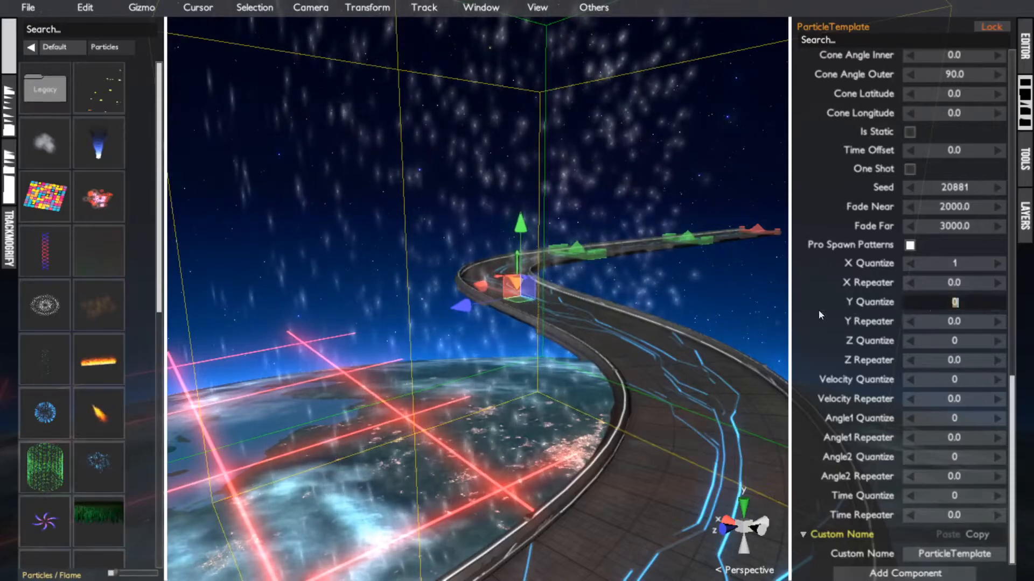
{"action": "left_click_drag", "start_coordinate": [729, 319], "coordinate": [679, 319], "text": "alt"}
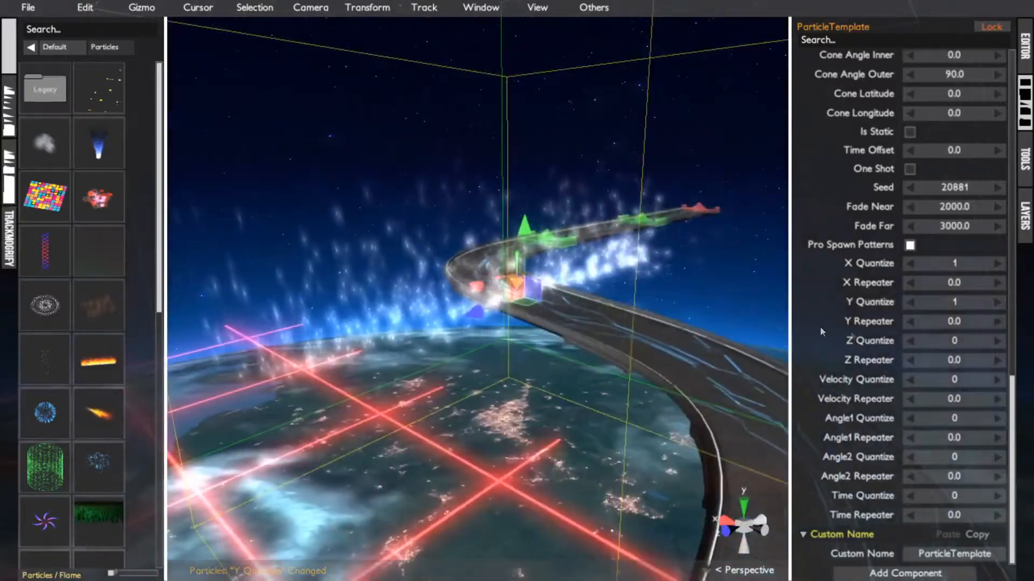
{"action": "left_click", "coordinate": [930, 341]}
{"action": "type", "text": "1"}
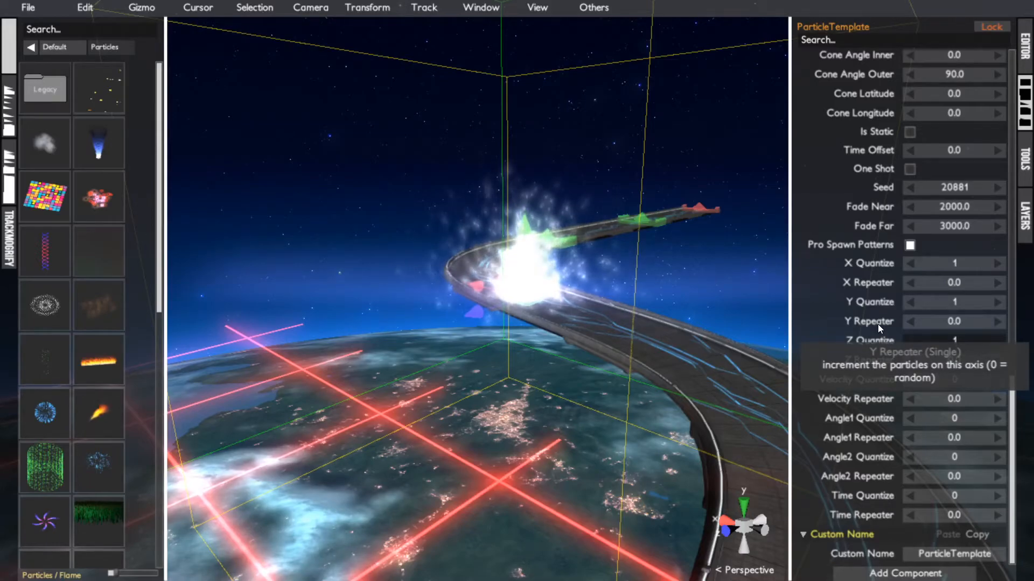
- Try a Z Quantize of 2, and return it to 1
{"action": "scroll", "coordinate": [825, 325], "scroll_direction": "up", "scroll_amount": 8}
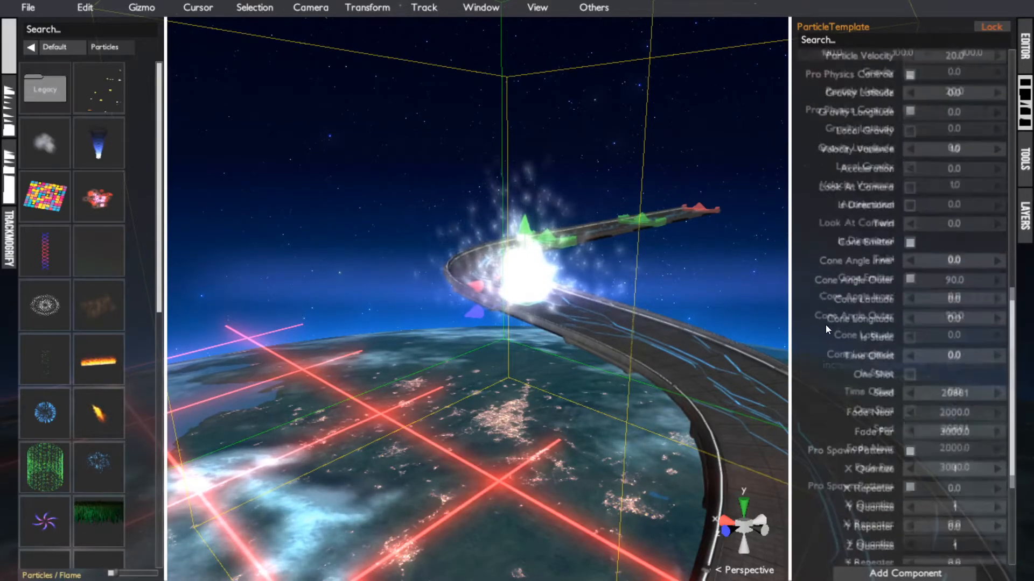
{"action": "scroll", "coordinate": [825, 325], "scroll_direction": "down", "scroll_amount": 8}
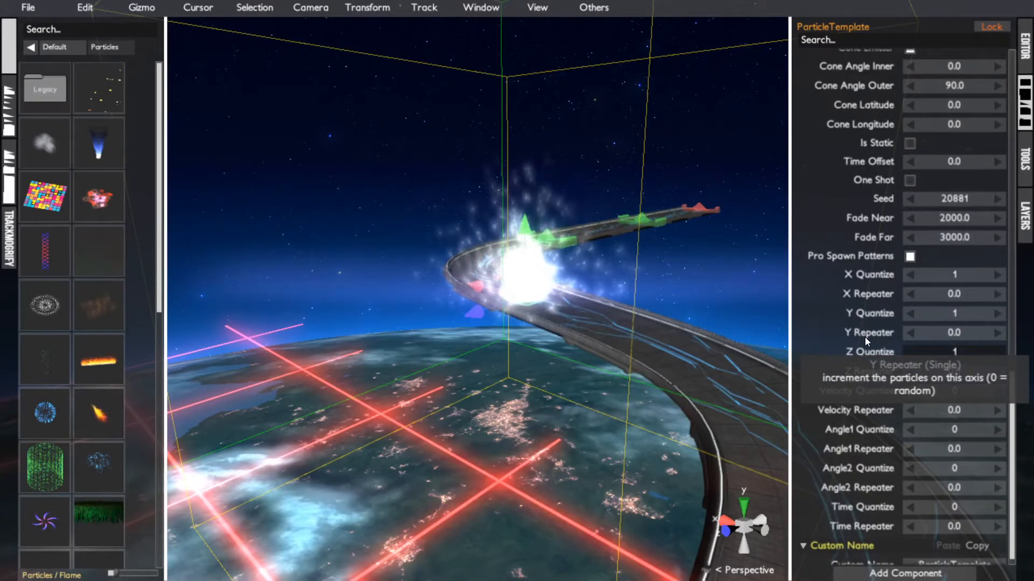
{"action": "type", "text": "2"}
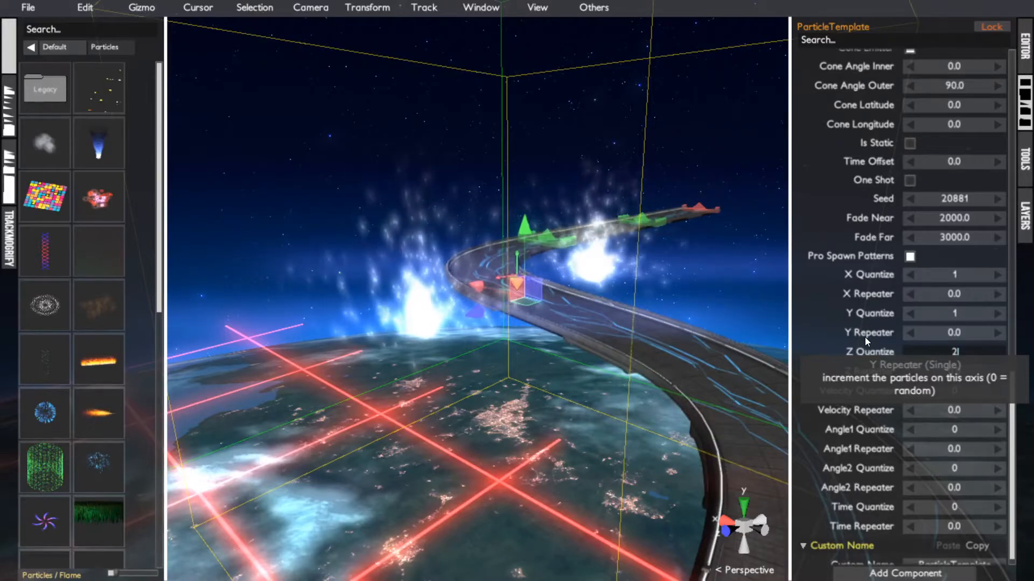
{"action": "key", "text": "BackSpace"}
{"action": "type", "text": "1"}
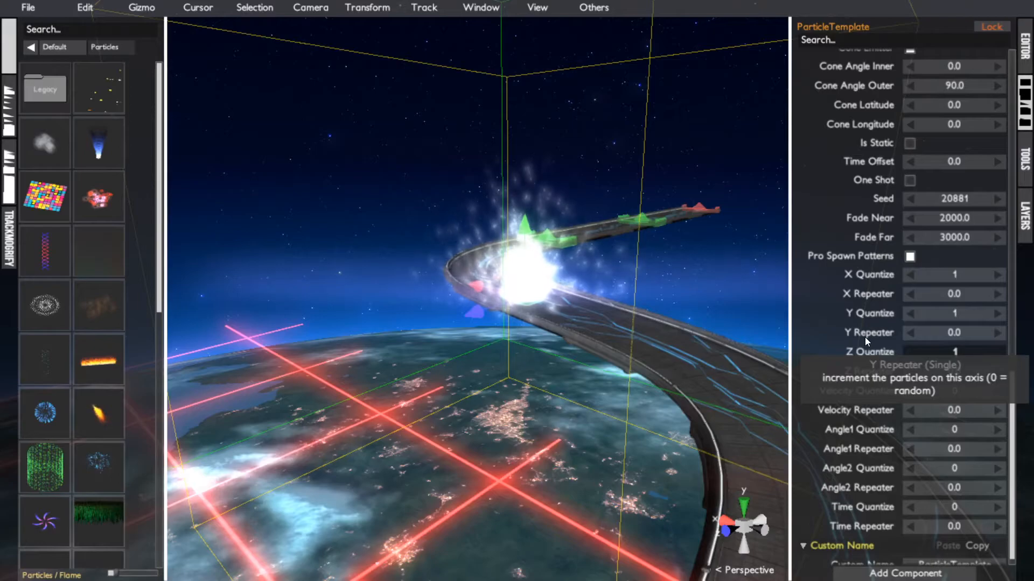
- Try a Z Quantize of 9 with the X and Y axes still quantized to 1
{"action": "scroll", "coordinate": [865, 337], "scroll_direction": "up", "scroll_amount": 10}
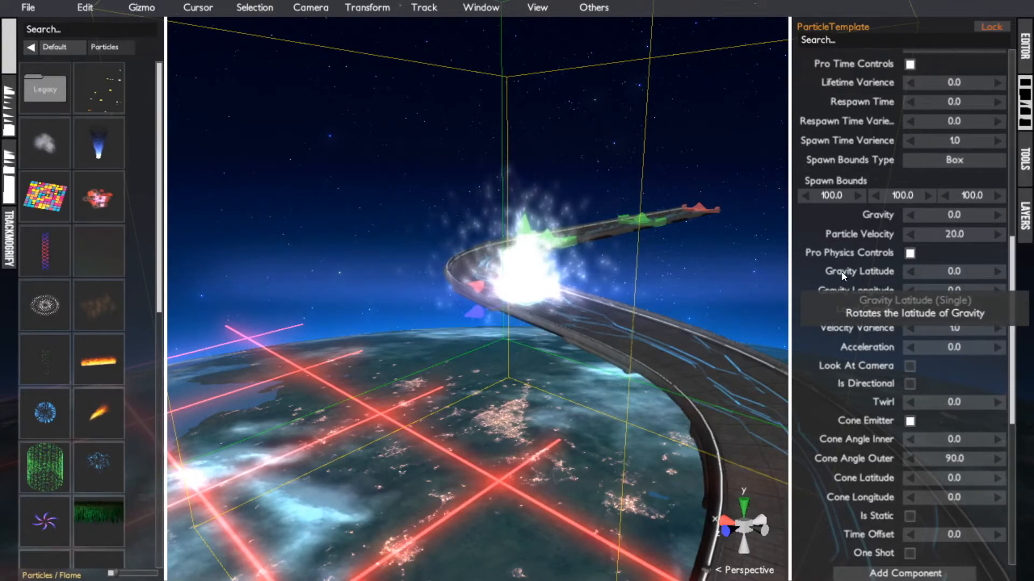
{"action": "scroll", "coordinate": [842, 271], "scroll_direction": "down", "scroll_amount": 10}
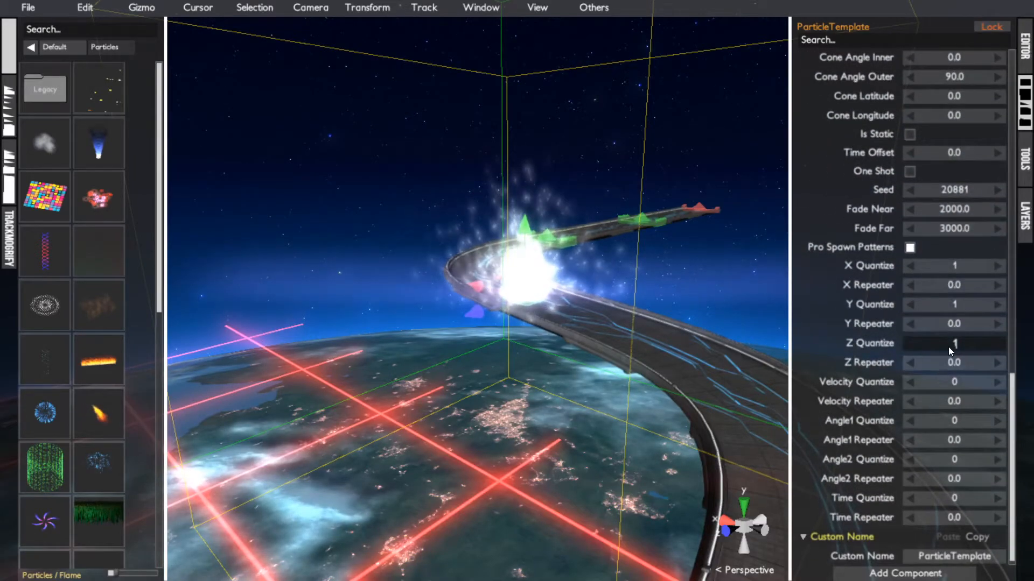
{"action": "key", "text": "Return"}
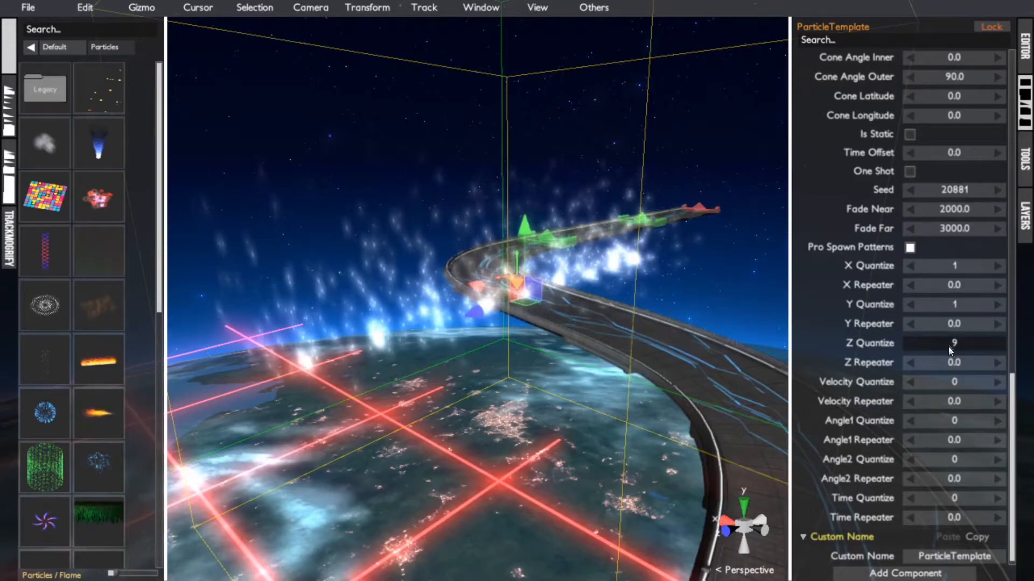
- Reset the X, Y and Z Quantize values to 0
{"action": "left_click", "coordinate": [951, 306]}
{"action": "type", "text": "0"}
{"action": "left_click", "coordinate": [953, 268]}
{"action": "type", "text": "0"}
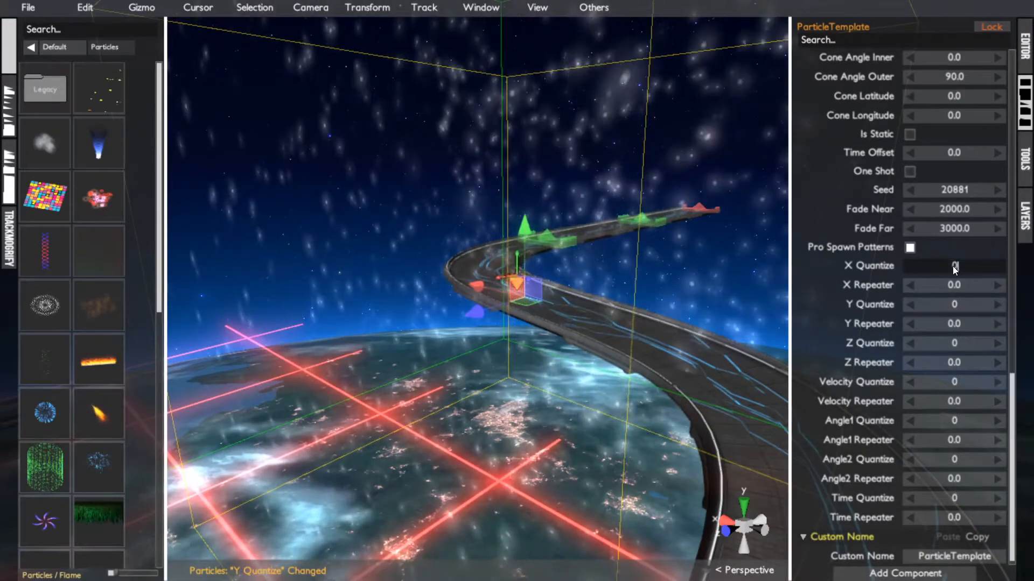
{"action": "key", "text": "Return"}
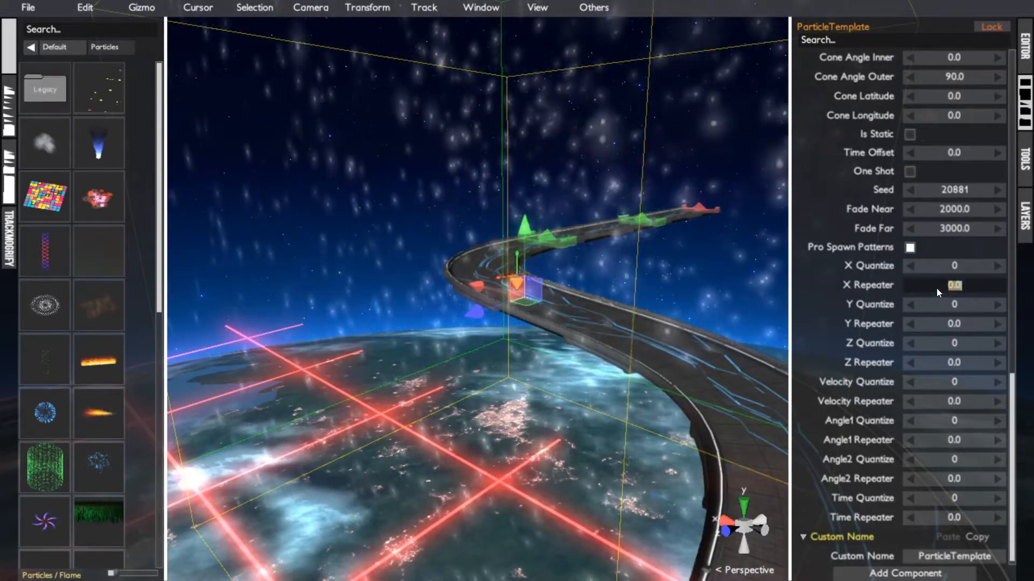
- Set X Repeater to 1000 in the spawn pattern settings
{"action": "scroll", "coordinate": [859, 289], "scroll_direction": "up", "scroll_amount": 10}
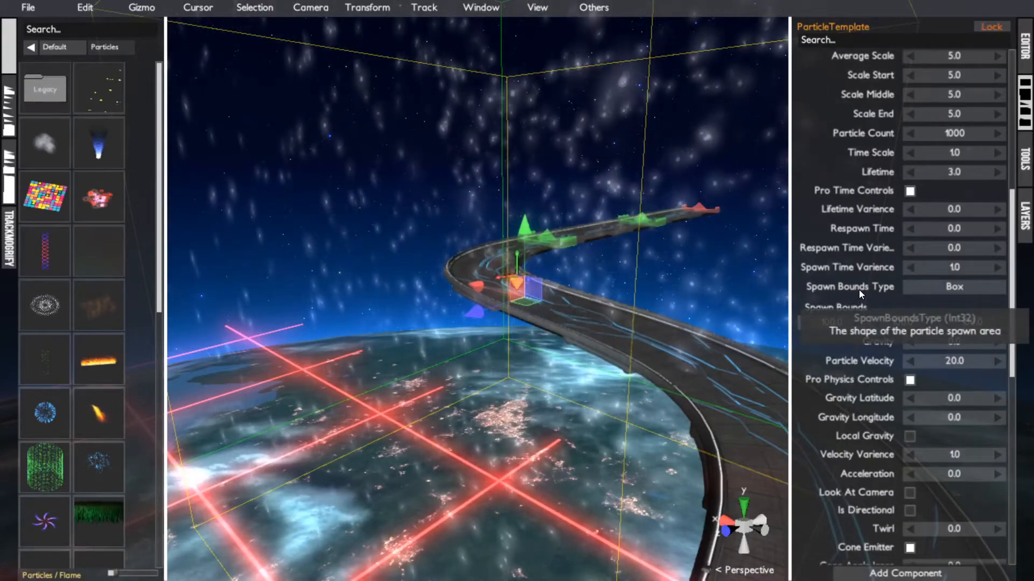
{"action": "scroll", "coordinate": [858, 290], "scroll_direction": "down", "scroll_amount": 10}
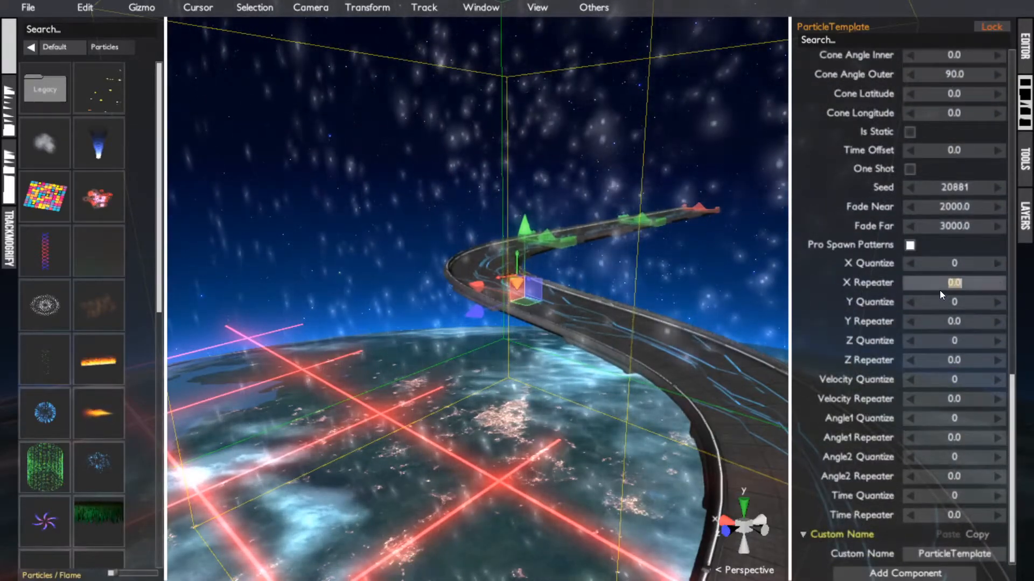
{"action": "left_click", "coordinate": [931, 282]}
{"action": "type", "text": "1000"}
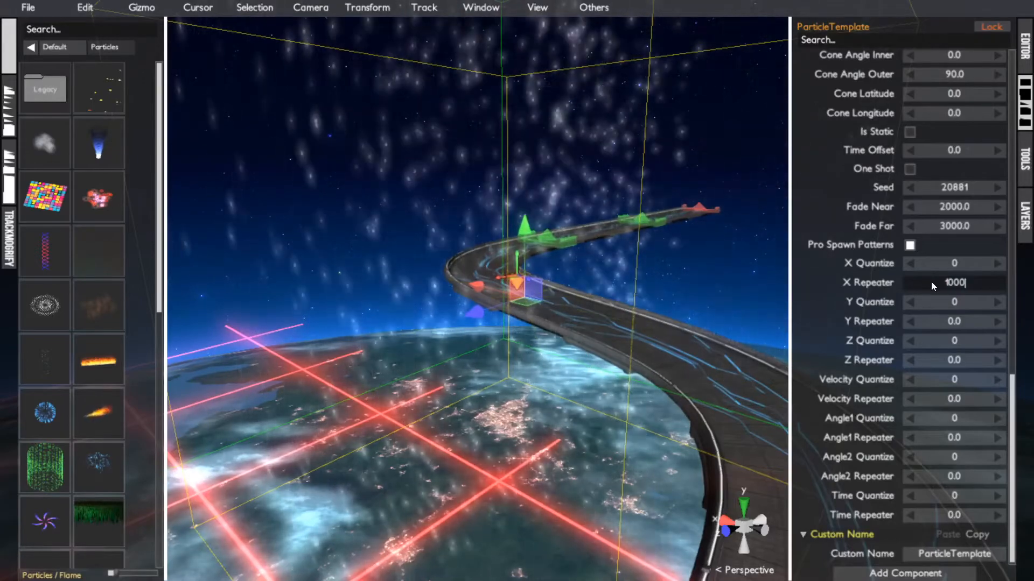
{"action": "key", "text": "Return"}
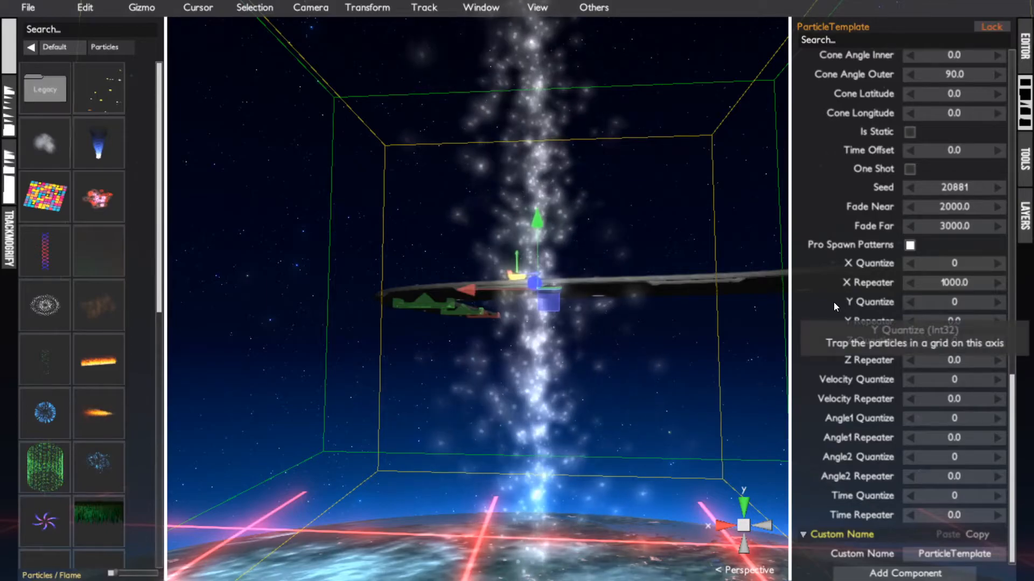
- Try X Repeater values of 40, 50 and 500 in the spawn pattern settings, and reset it to 0
{"action": "left_click", "coordinate": [973, 284]}
{"action": "type", "text": "40"}
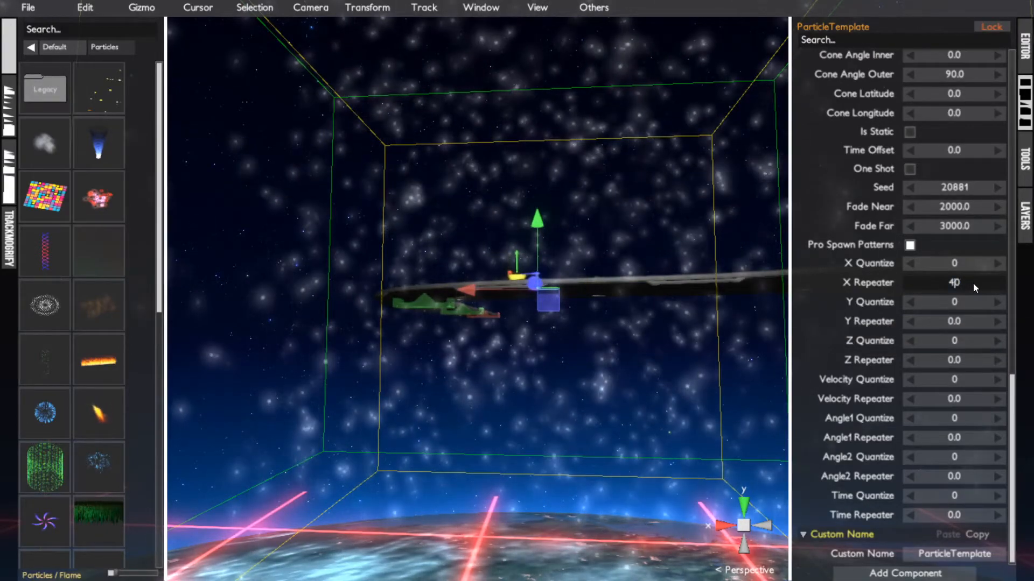
{"action": "key", "text": "BackSpace"}
{"action": "key", "text": "BackSpace"}
{"action": "type", "text": "50"}
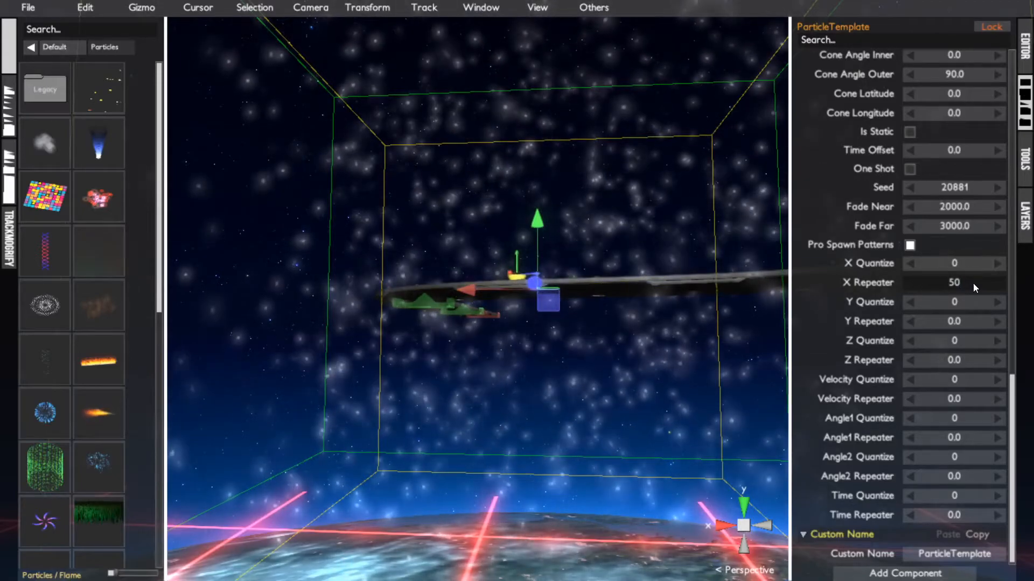
{"action": "type", "text": "0"}
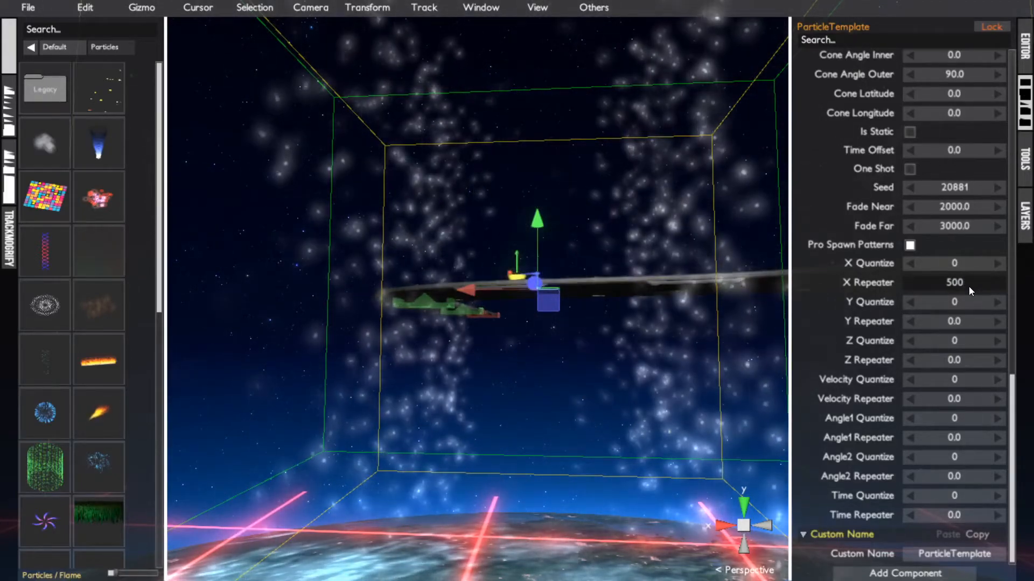
{"action": "key", "text": "Return"}
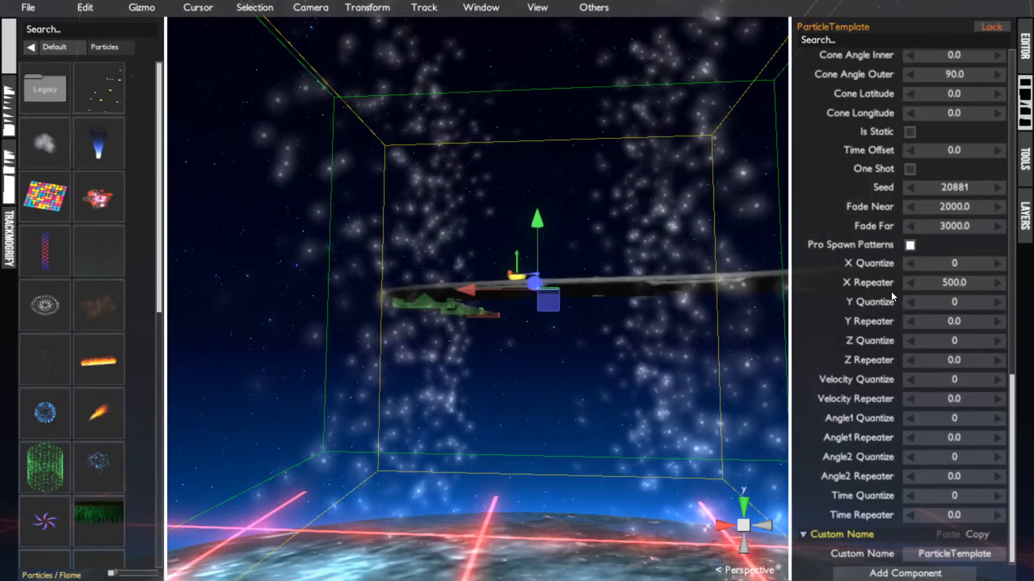
{"action": "left_click", "coordinate": [934, 283]}
{"action": "type", "text": "0"}
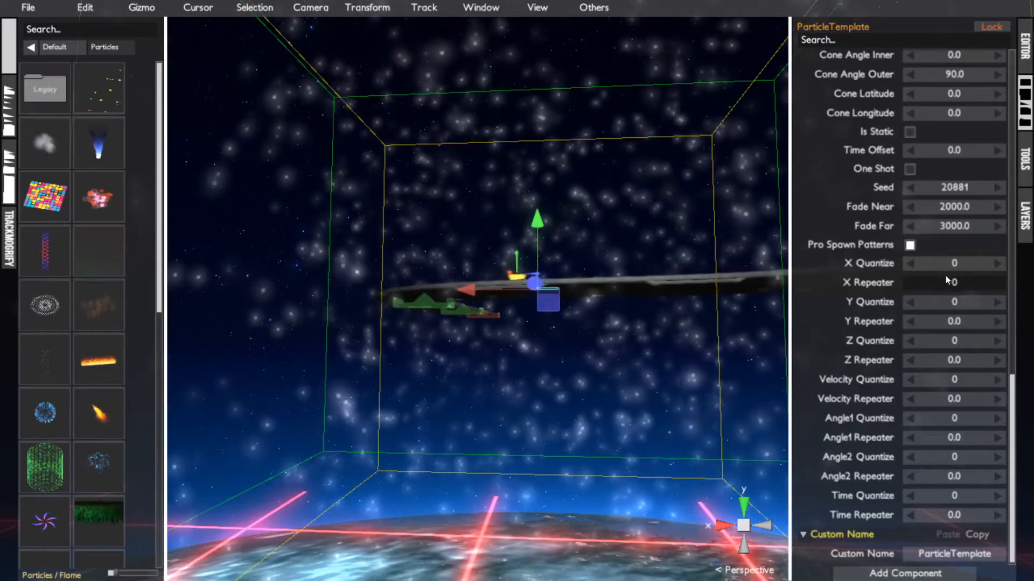
{"action": "left_click", "coordinate": [947, 268]}
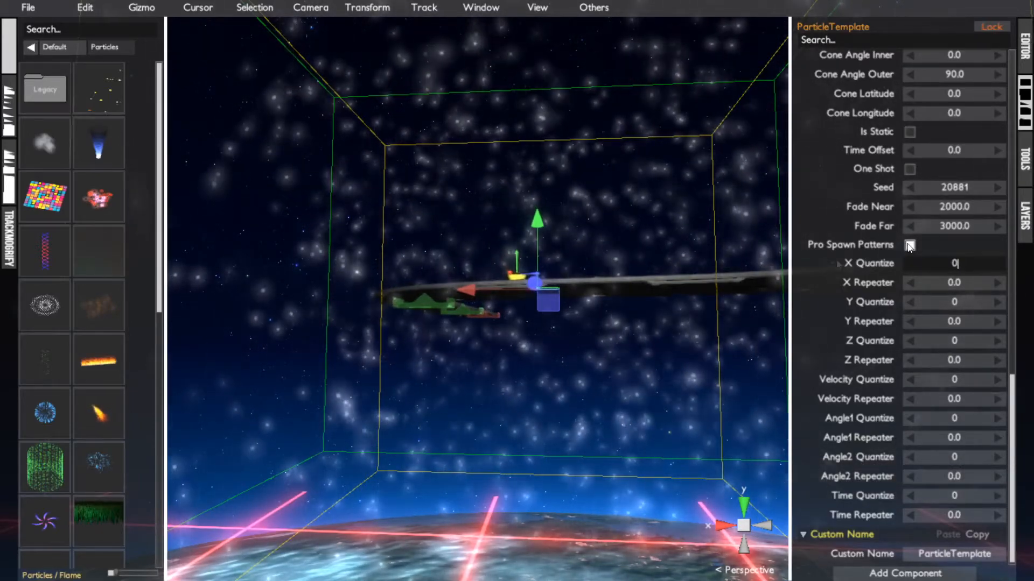
- Delete the ParticleTemplate object from the scene
{"action": "mouse_move", "coordinate": [34, 250]}
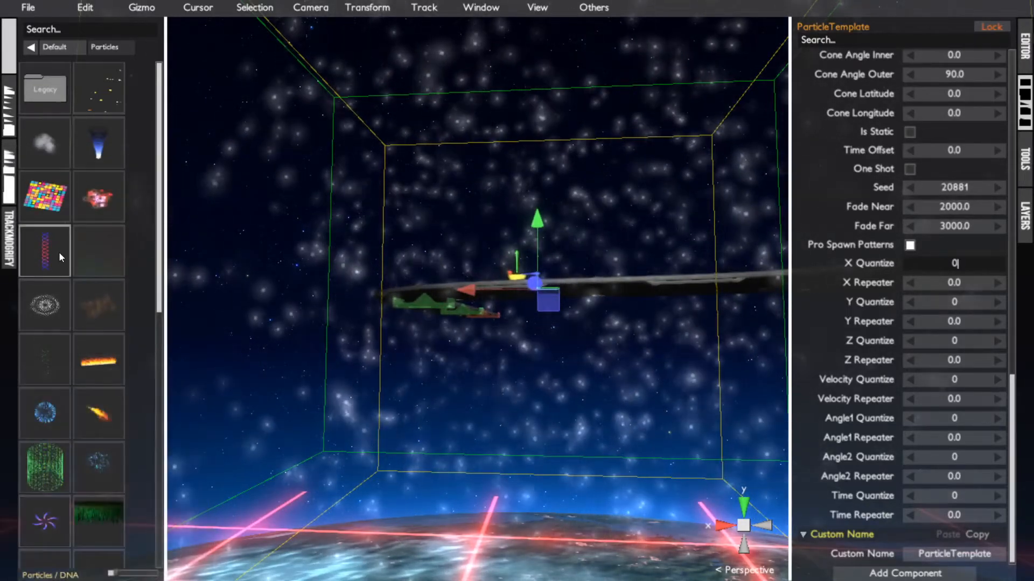
{"action": "mouse_move", "coordinate": [49, 303]}
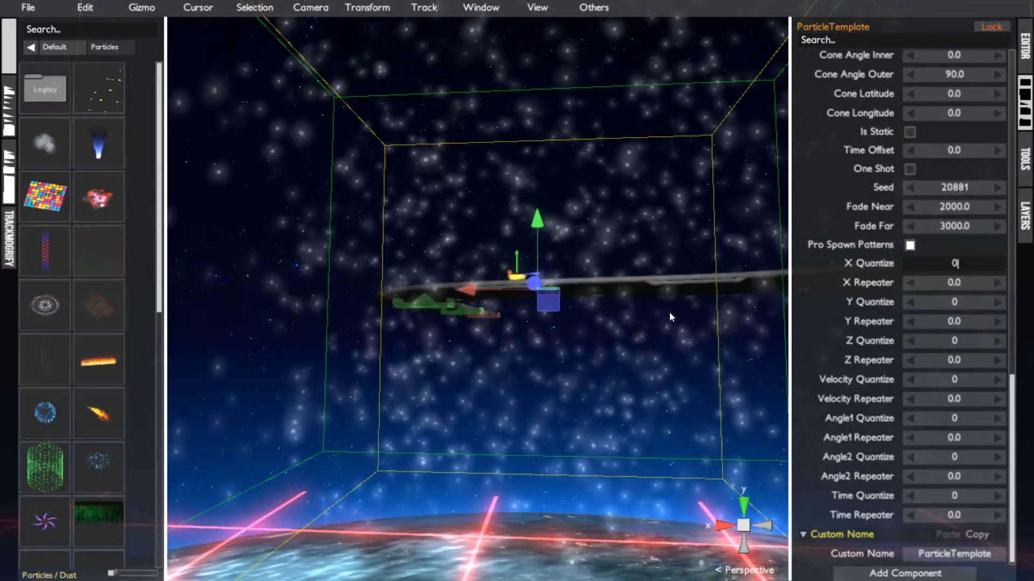
{"action": "left_click", "coordinate": [533, 284]}
{"action": "key", "text": "Delete"}
{"action": "left_click_drag", "start_coordinate": [506, 318], "coordinate": [488, 448], "text": "alt"}
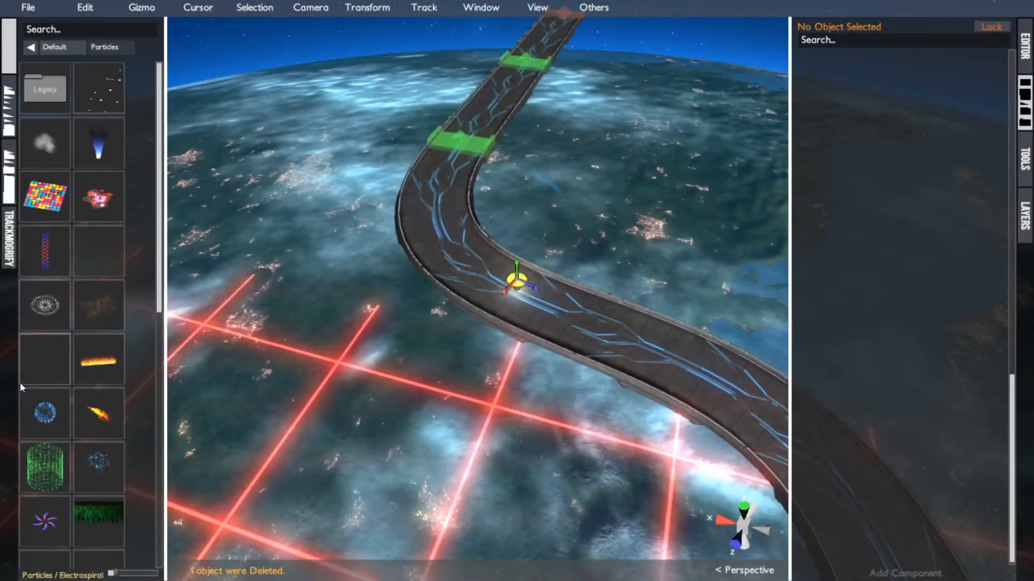
- Add the DNA particle from the Particles library and look through its spawn pattern settings and helix shape
{"action": "left_click", "coordinate": [42, 261]}
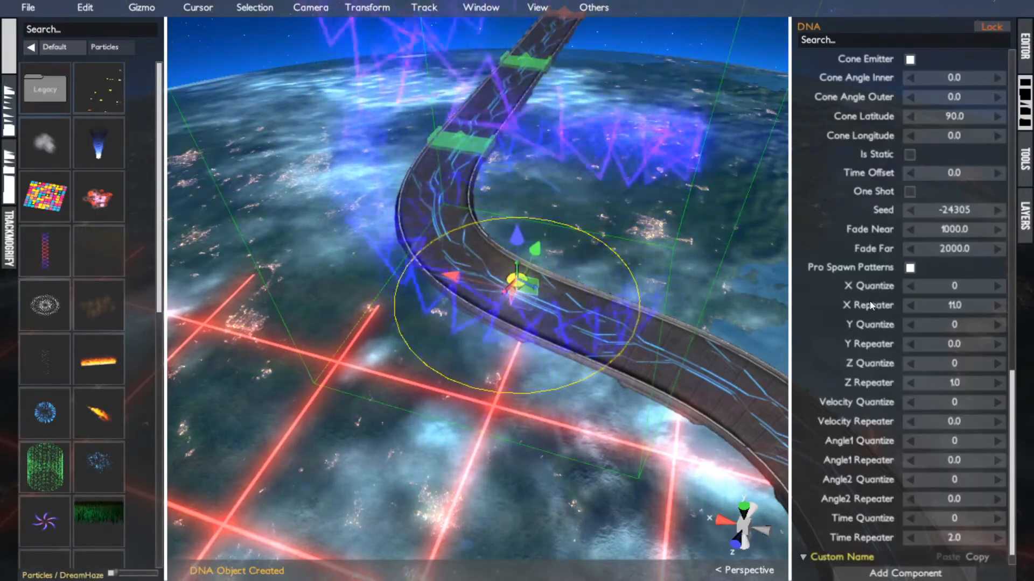
{"action": "scroll", "coordinate": [866, 260], "scroll_direction": "up", "scroll_amount": 10}
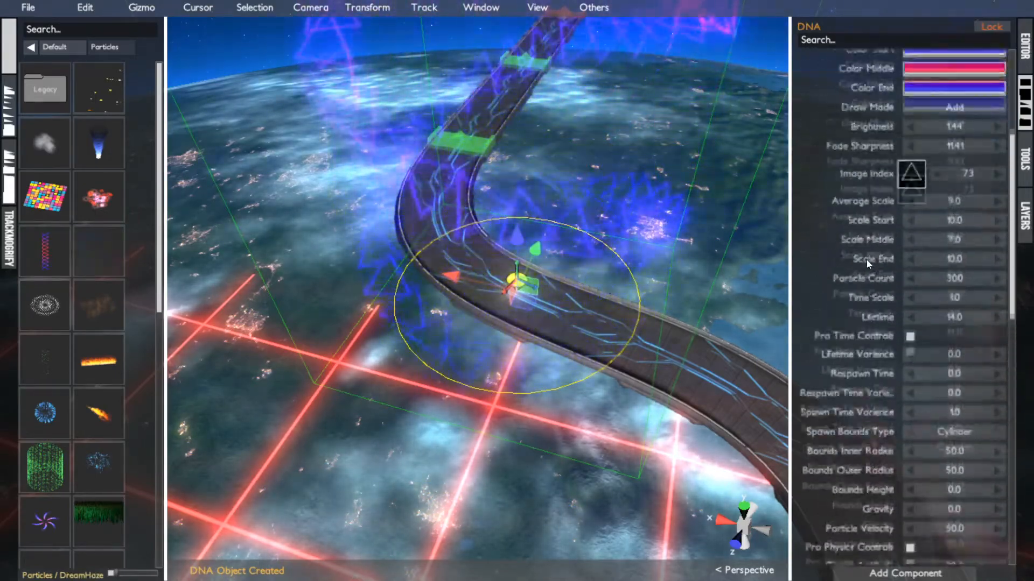
{"action": "scroll", "coordinate": [867, 259], "scroll_direction": "up", "scroll_amount": 2}
{"action": "scroll", "coordinate": [866, 259], "scroll_direction": "down", "scroll_amount": 12}
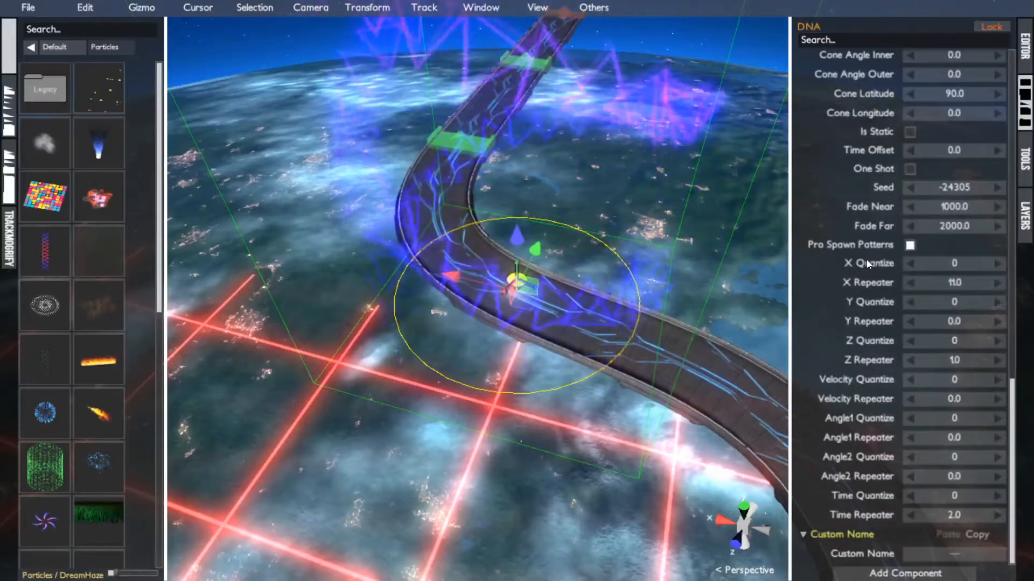
{"action": "left_click_drag", "start_coordinate": [658, 289], "coordinate": [533, 180], "text": "alt"}
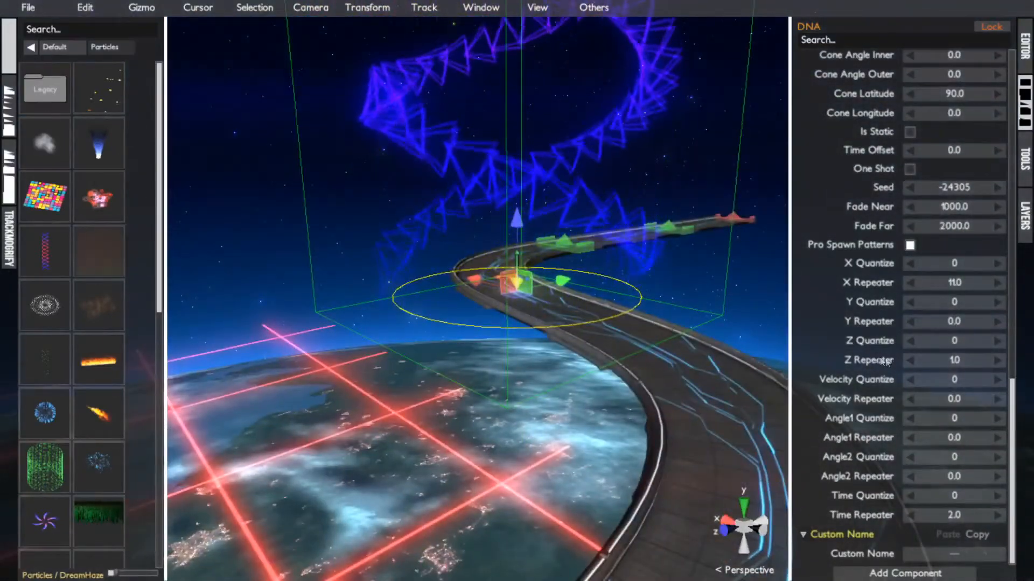
- Try Z Repeater values of 0 and 60 on the DNA particle, and return it to 1
{"action": "left_click", "coordinate": [944, 359]}
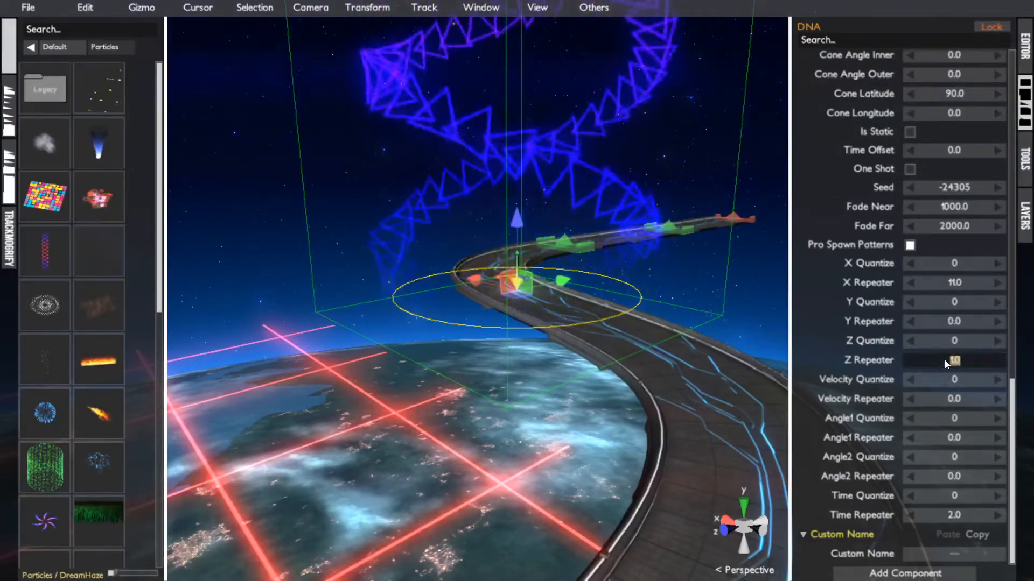
{"action": "type", "text": "=9"}
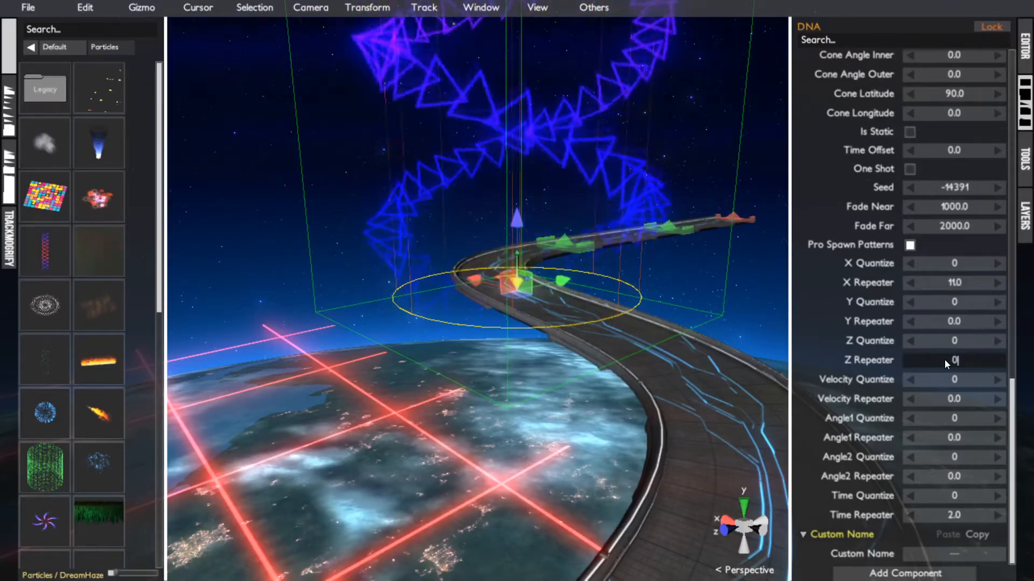
{"action": "key", "text": "Return"}
{"action": "left_click", "coordinate": [968, 365]}
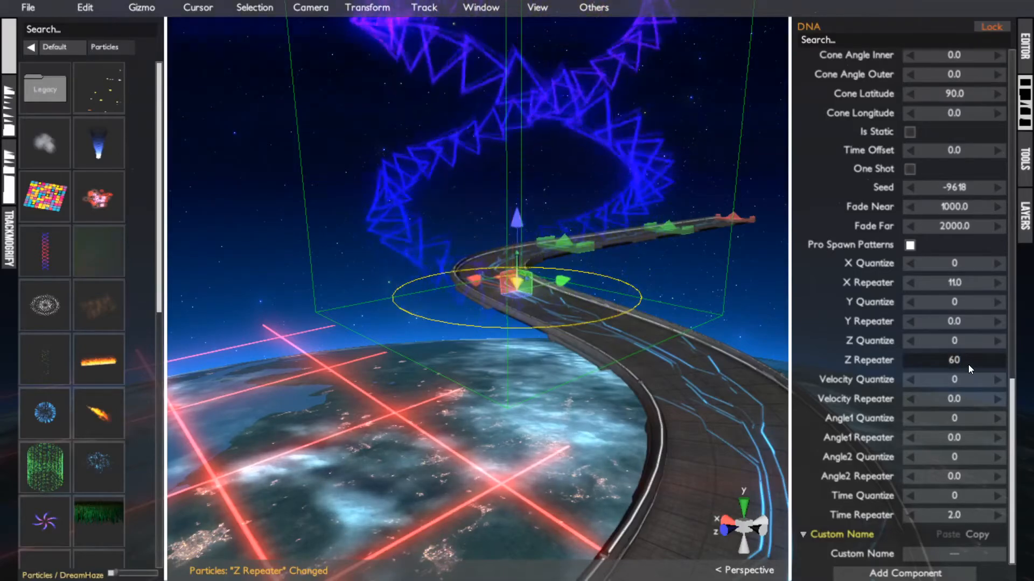
{"action": "key", "text": "Return"}
{"action": "left_click", "coordinate": [943, 361]}
{"action": "type", "text": "1"}
{"action": "key", "text": "Return"}
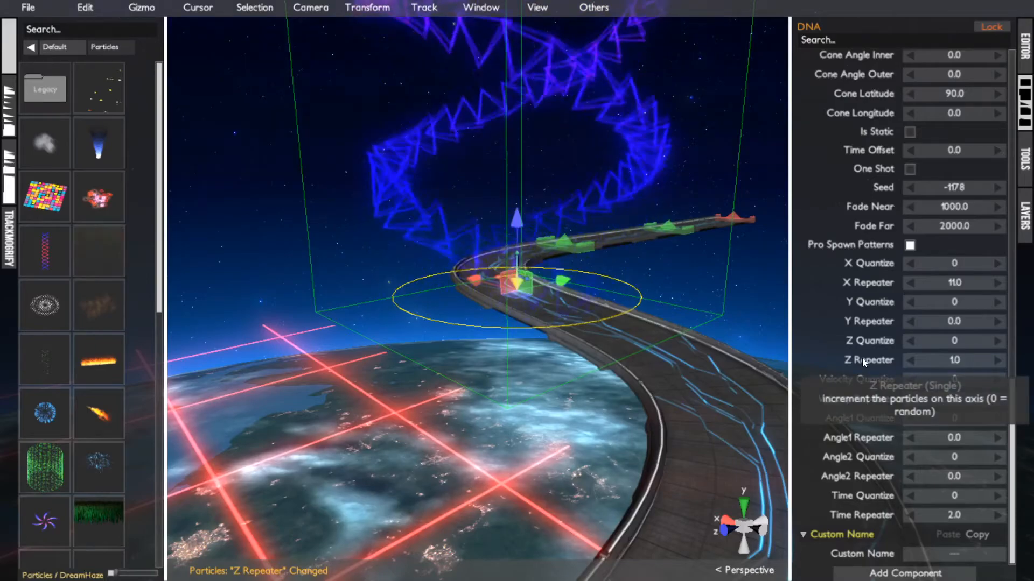
- Try an X Repeater of 3 on the DNA particle and view the helix from above
{"action": "left_click", "coordinate": [945, 281]}
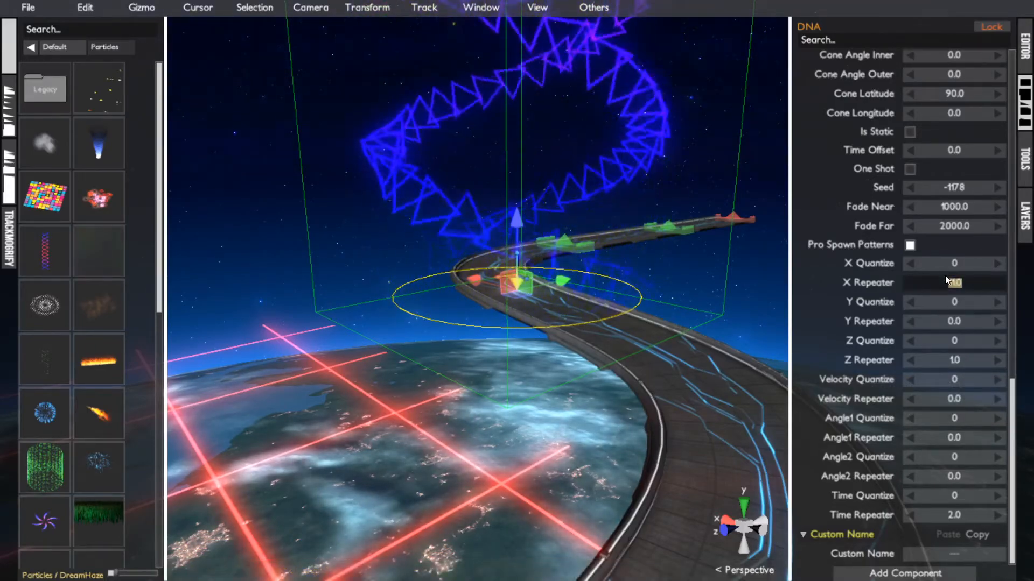
{"action": "type", "text": "3"}
{"action": "key", "text": "Return"}
{"action": "left_click_drag", "start_coordinate": [630, 309], "coordinate": [460, 387], "text": "alt"}
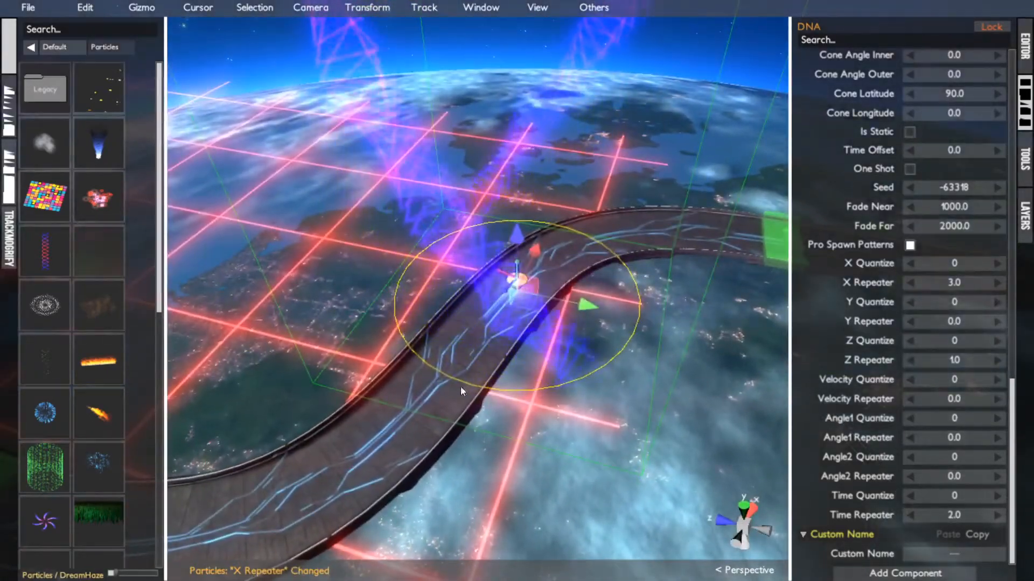
- Try an X Repeater of 60 on the DNA particle, and undo the X Repeater changes
{"action": "left_click", "coordinate": [945, 286]}
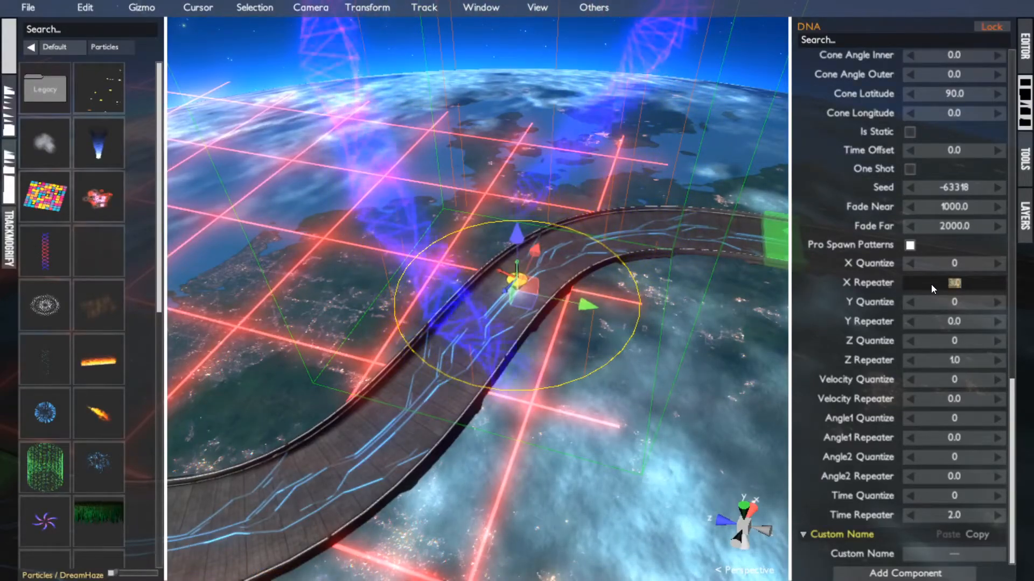
{"action": "type", "text": "60"}
{"action": "key", "text": "Return"}
{"action": "left_click_drag", "start_coordinate": [451, 287], "coordinate": [532, 243], "text": "alt"}
{"action": "key", "text": "ctrl+z"}
{"action": "key", "text": "ctrl+z"}
{"action": "key", "text": "ctrl+z"}
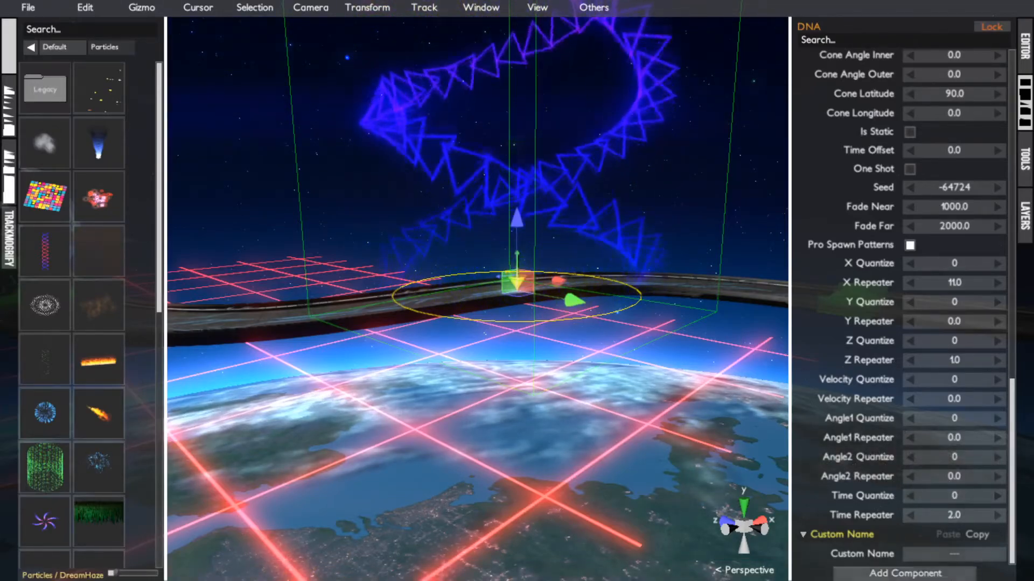
- Try Time Repeater values of 0 and 5 on the DNA particle, and delete the particle
{"action": "left_click", "coordinate": [960, 516]}
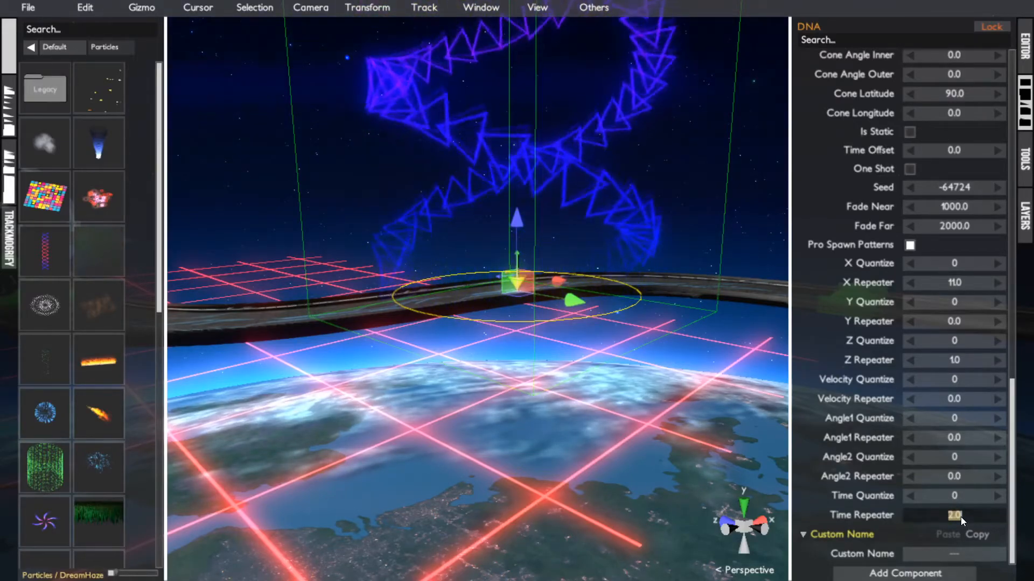
{"action": "type", "text": "0"}
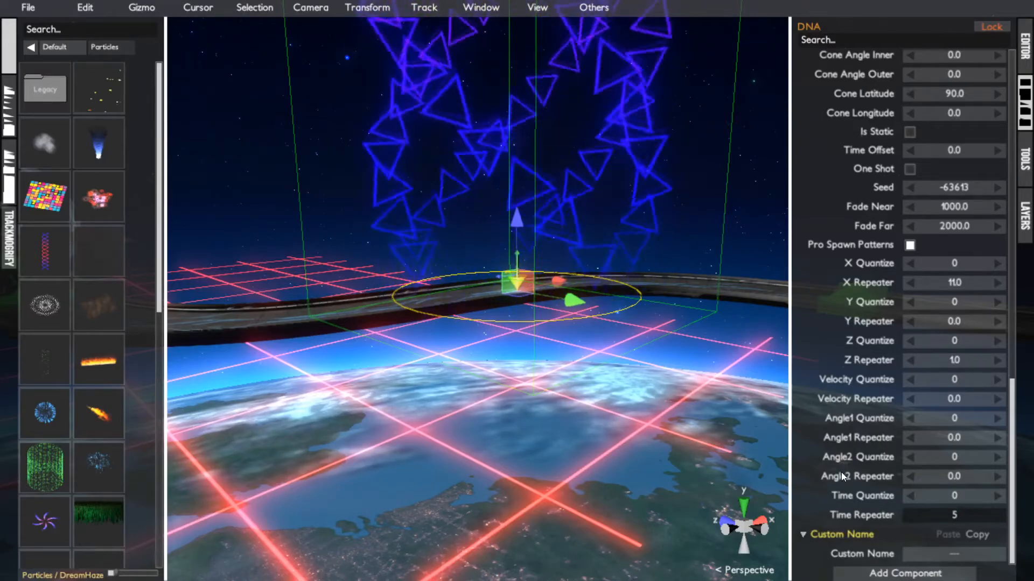
{"action": "left_click", "coordinate": [496, 326]}
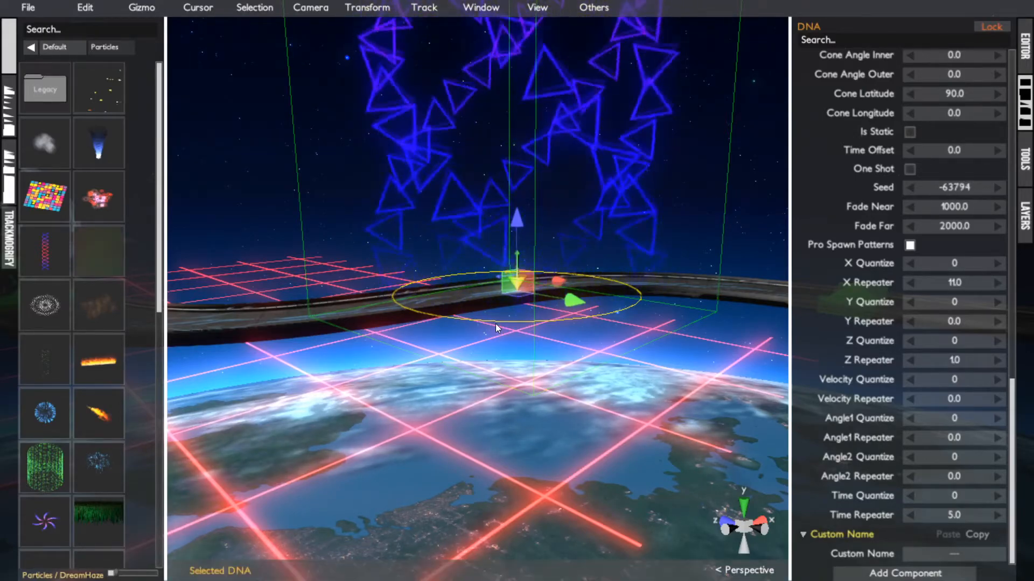
{"action": "key", "text": "Delete"}
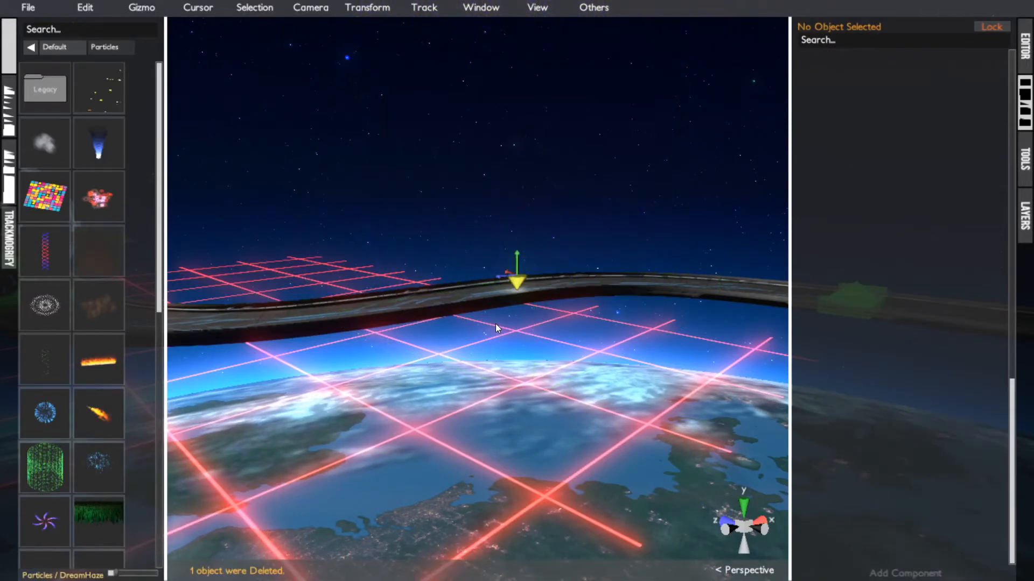
- Add the Dreamwave particle to the track and examine its spawn pattern from above and from the side
{"action": "left_click", "coordinate": [38, 312]}
{"action": "key", "text": "f"}
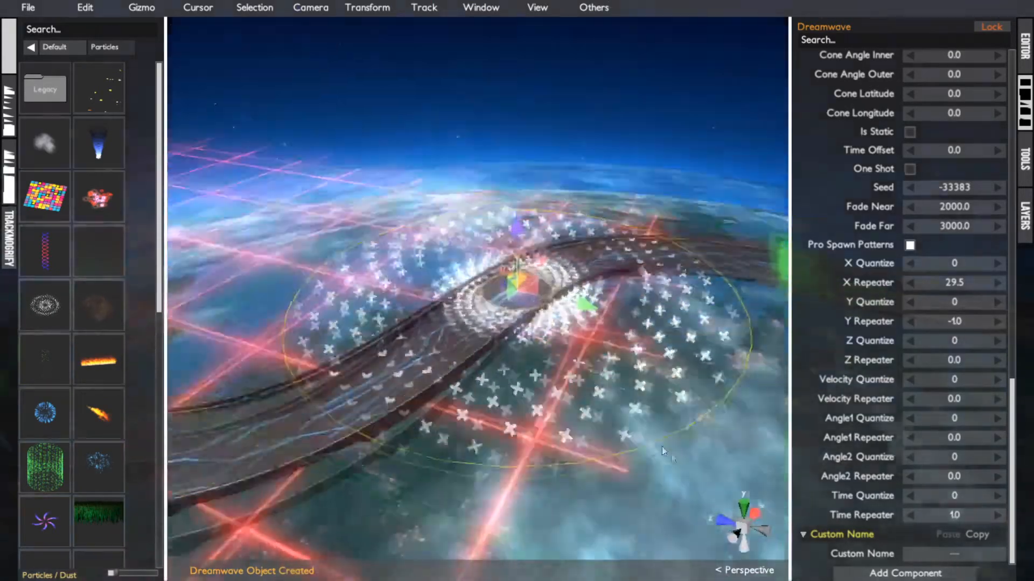
{"action": "left_click_drag", "start_coordinate": [566, 312], "coordinate": [574, 538]}
{"action": "scroll", "coordinate": [516, 285], "scroll_direction": "up", "scroll_amount": 4}
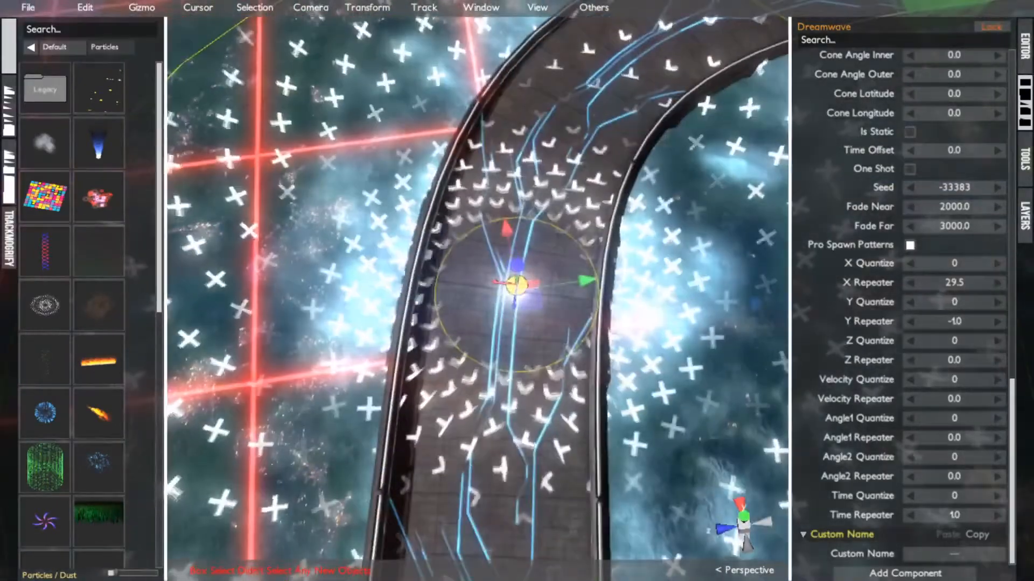
{"action": "scroll", "coordinate": [517, 285], "scroll_direction": "down", "scroll_amount": 5}
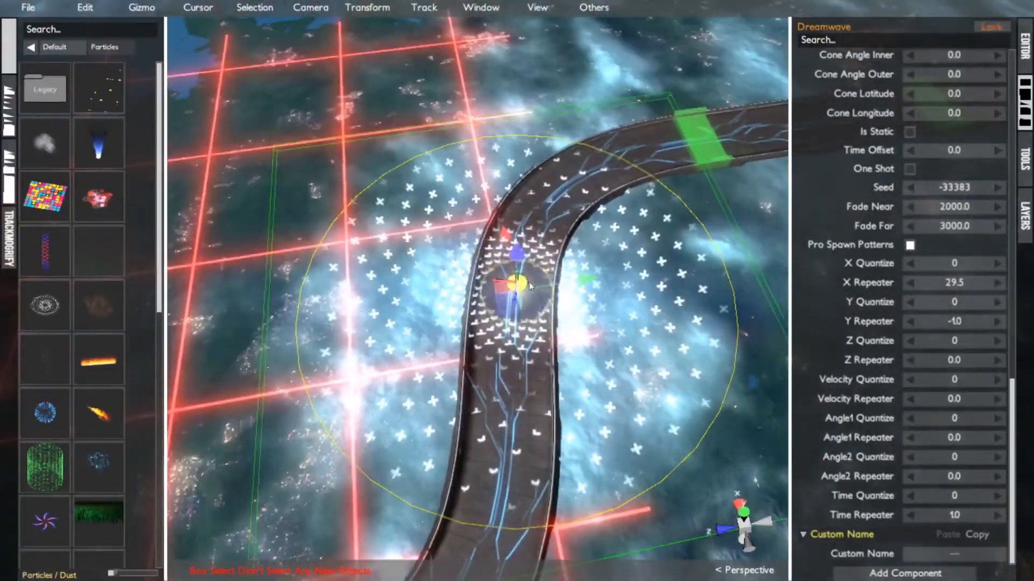
{"action": "left_click_drag", "start_coordinate": [520, 258], "coordinate": [547, 138]}
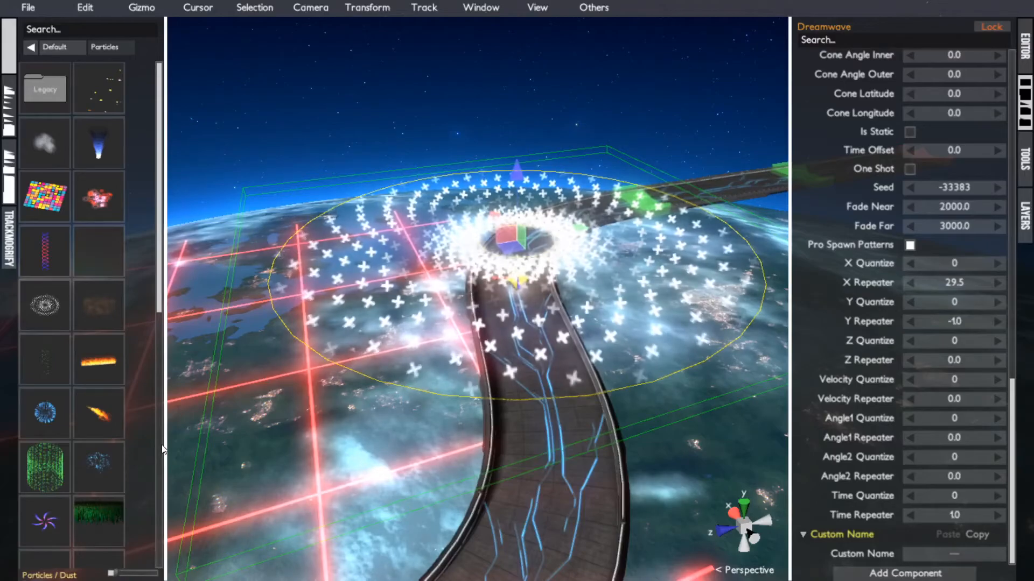
- Browse the Particles library, and search it for "particle"
{"action": "scroll", "coordinate": [128, 319], "scroll_direction": "down", "scroll_amount": 10}
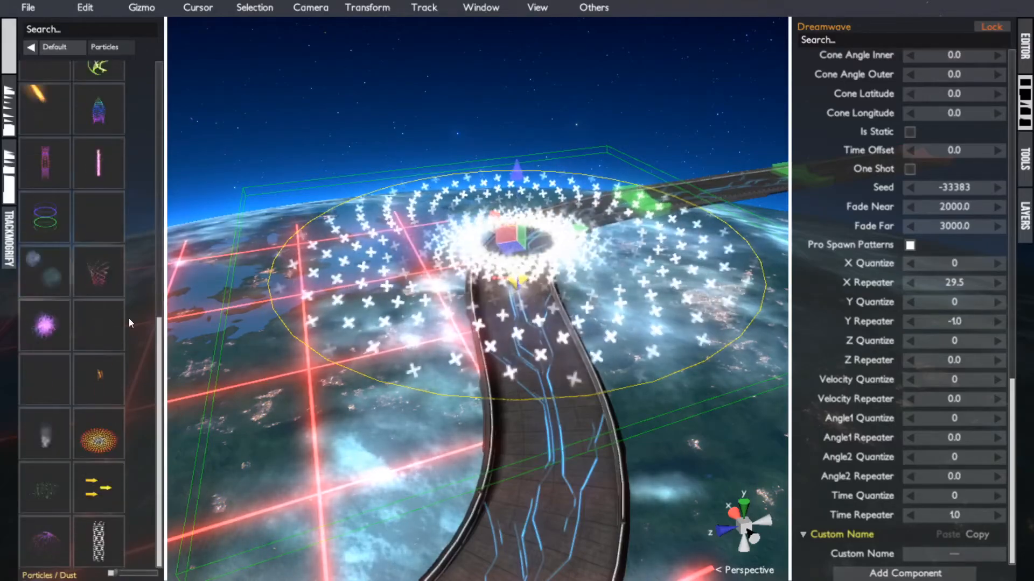
{"action": "scroll", "coordinate": [128, 318], "scroll_direction": "up", "scroll_amount": 10}
{"action": "left_click", "coordinate": [96, 35]}
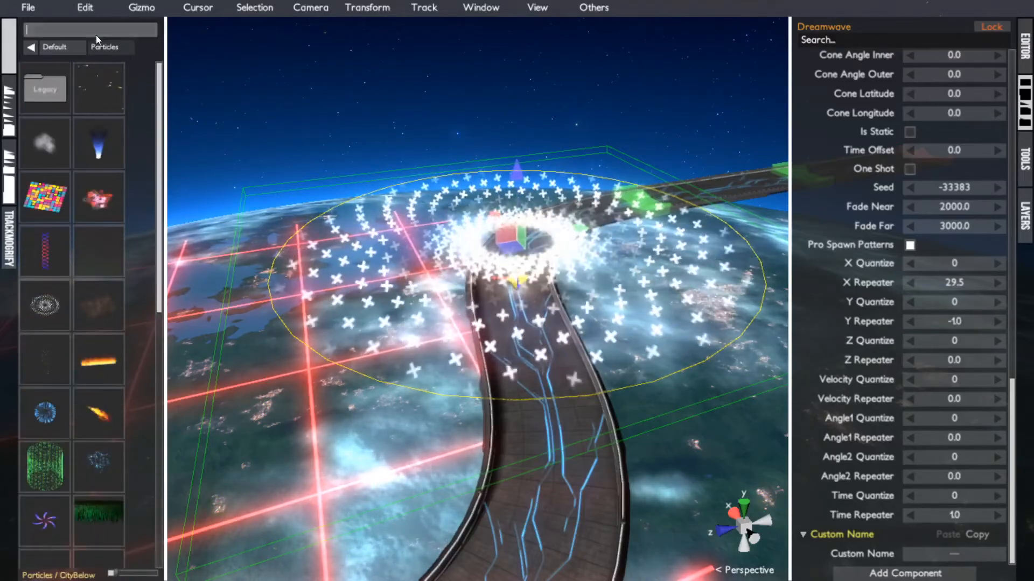
{"action": "type", "text": "particle"}
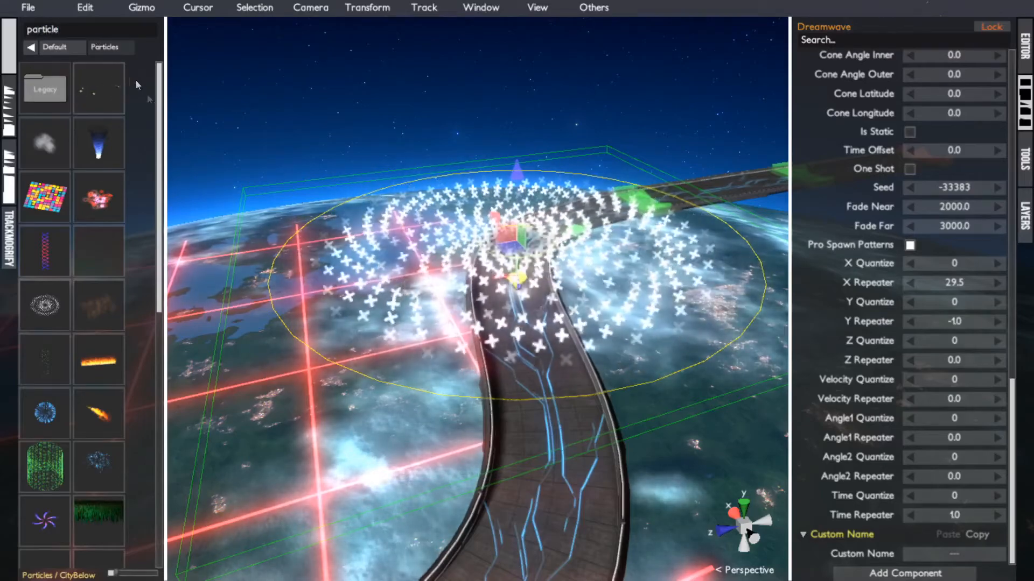
{"action": "key", "text": "Return"}
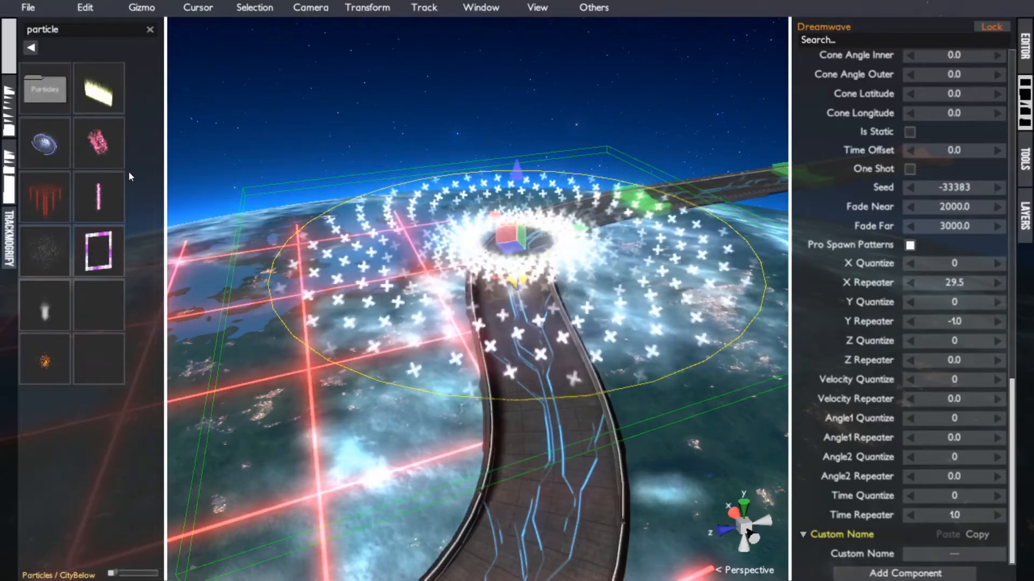
- Add the blue spiral GhettoConfragusParticle from the search results, and delete the Dreamwave particle
{"action": "left_click", "coordinate": [44, 152]}
{"action": "left_click_drag", "start_coordinate": [608, 318], "coordinate": [528, 287], "text": "alt"}
{"action": "left_click", "coordinate": [525, 287]}
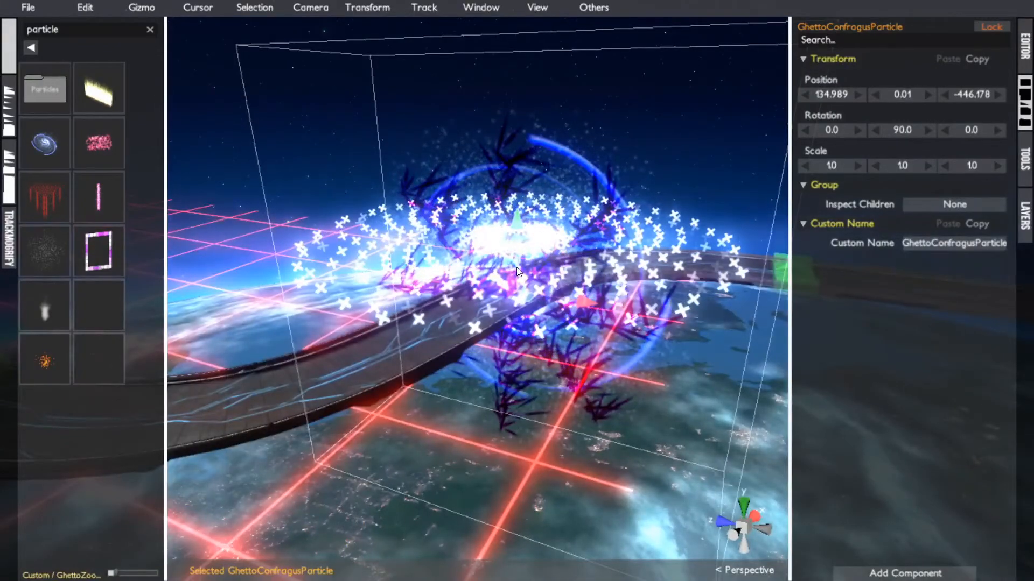
{"action": "left_click", "coordinate": [515, 252]}
{"action": "key", "text": "Delete"}
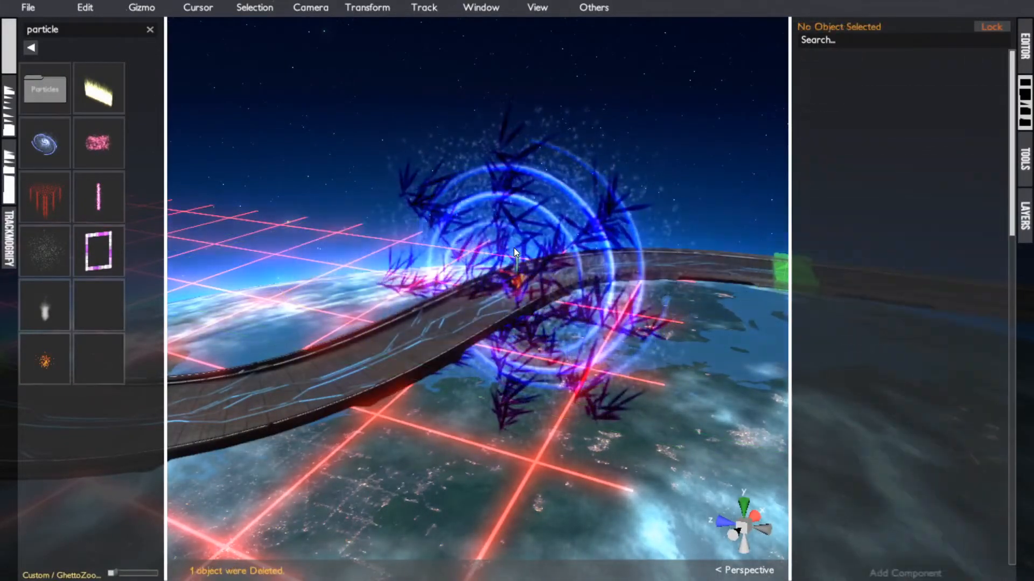
- Raise the GhettoConfragusParticle about 42.1 units along Y above the track to view its spiral, and delete it
{"action": "left_click", "coordinate": [501, 281]}
{"action": "left_click_drag", "start_coordinate": [502, 281], "coordinate": [1, 243], "text": "alt"}
{"action": "left_click_drag", "start_coordinate": [516, 218], "coordinate": [499, 117]}
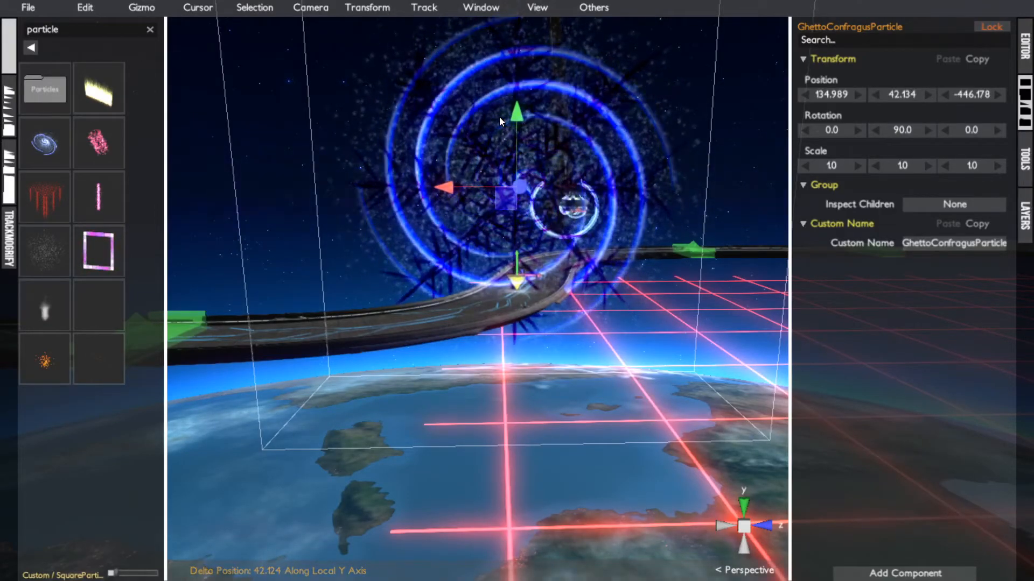
{"action": "key", "text": "Delete"}
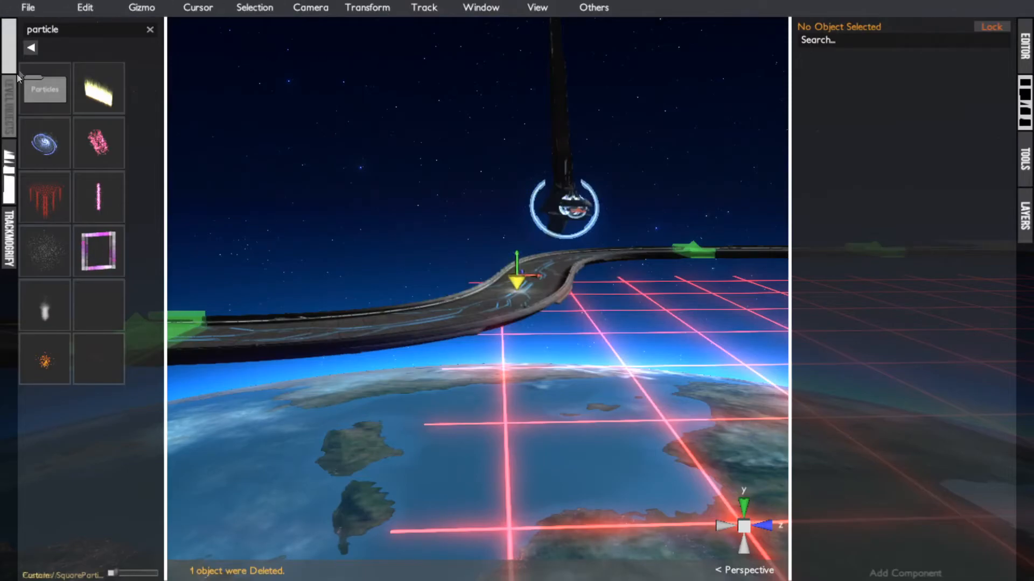
- Add the Cloud particle from the default Particles library to the track and raise it about 56.6 units along Y
{"action": "left_click", "coordinate": [28, 54]}
{"action": "left_click_drag", "start_coordinate": [516, 138], "coordinate": [592, 236], "text": "alt"}
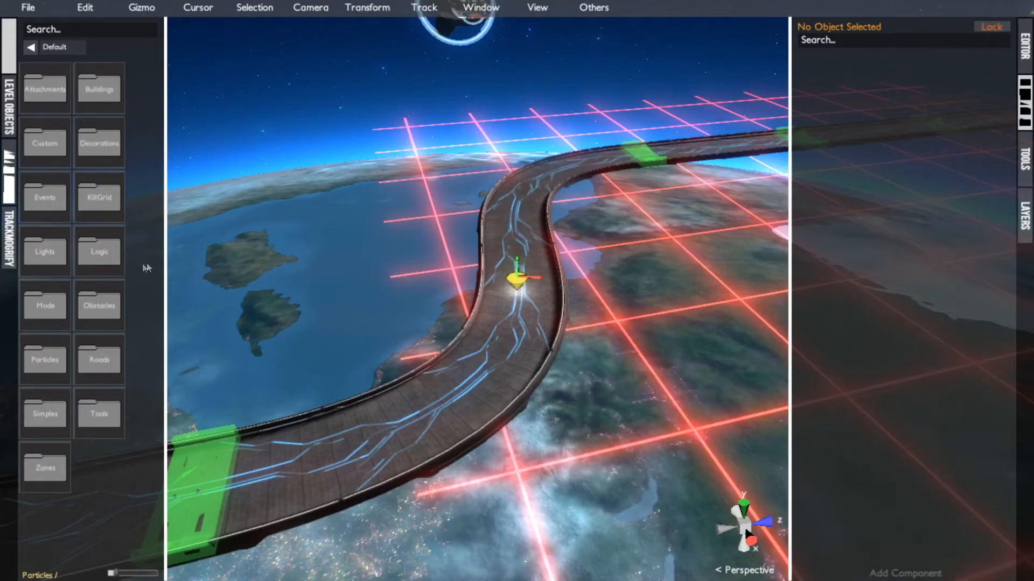
{"action": "left_click", "coordinate": [52, 363]}
{"action": "left_click", "coordinate": [46, 145]}
{"action": "left_click_drag", "start_coordinate": [513, 228], "coordinate": [623, 204]}
{"action": "scroll", "coordinate": [836, 422], "scroll_direction": "down", "scroll_amount": 6}
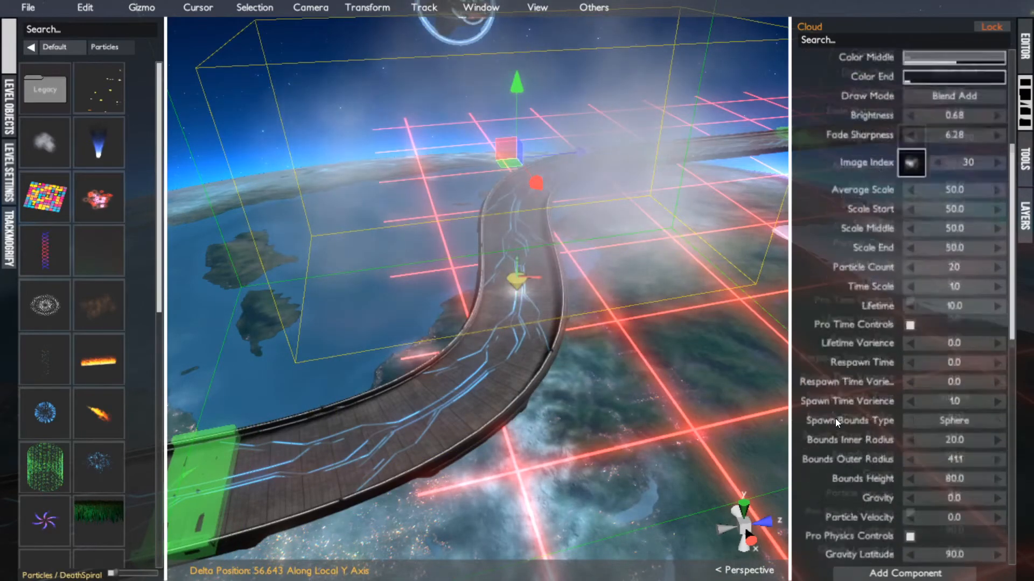
{"action": "scroll", "coordinate": [836, 422], "scroll_direction": "up", "scroll_amount": 5}
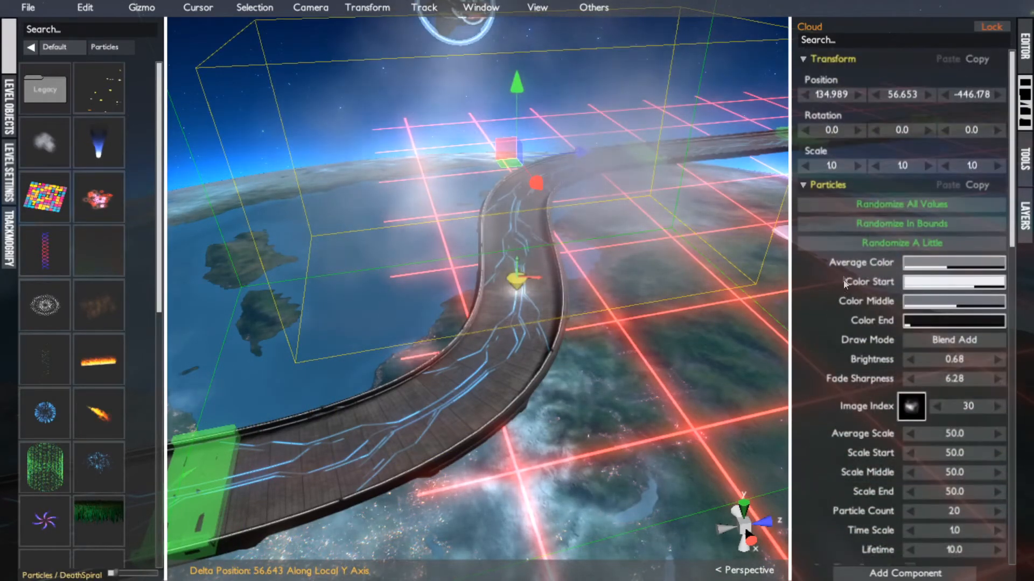
- Randomize all values of the Cloud particle twice, examining each effect from different angles
{"action": "left_click", "coordinate": [834, 210]}
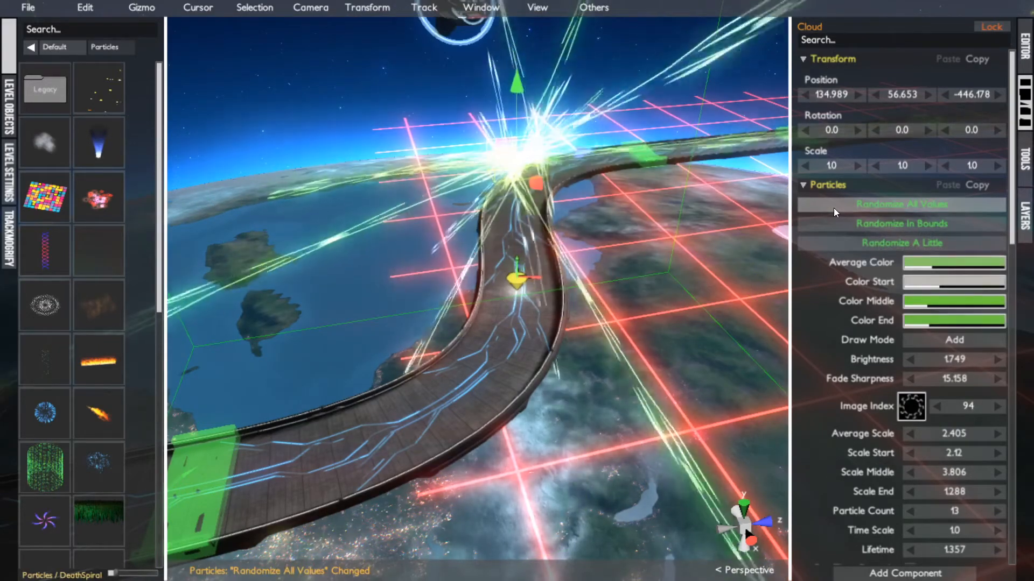
{"action": "scroll", "coordinate": [842, 262], "scroll_direction": "down", "scroll_amount": 6}
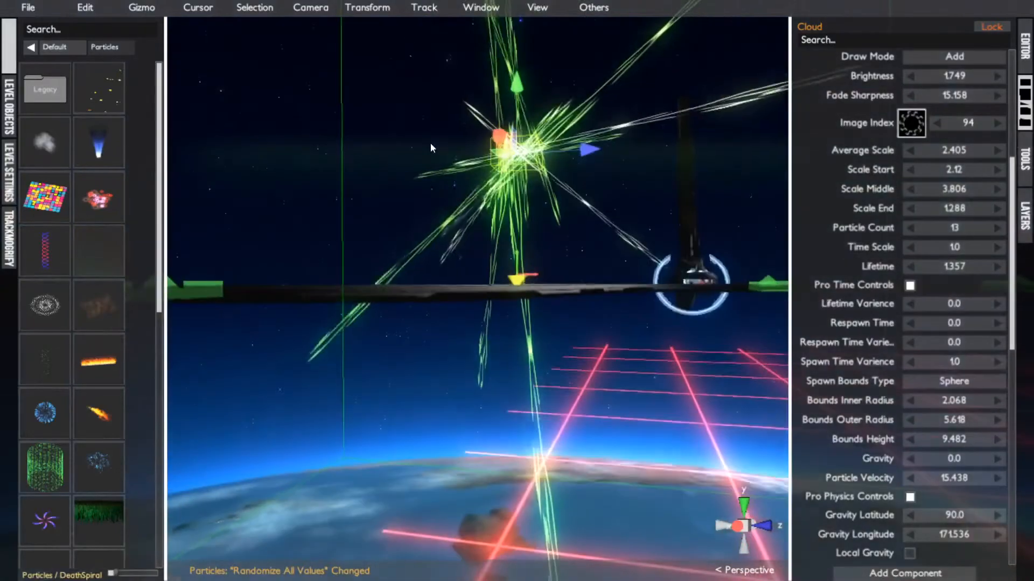
{"action": "scroll", "coordinate": [841, 287], "scroll_direction": "up", "scroll_amount": 3}
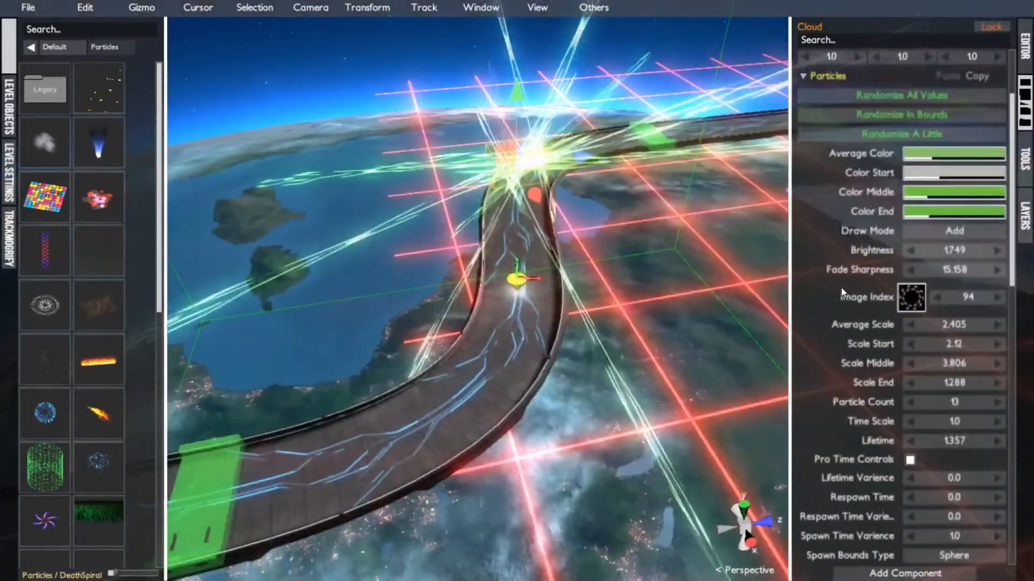
{"action": "left_click", "coordinate": [843, 103]}
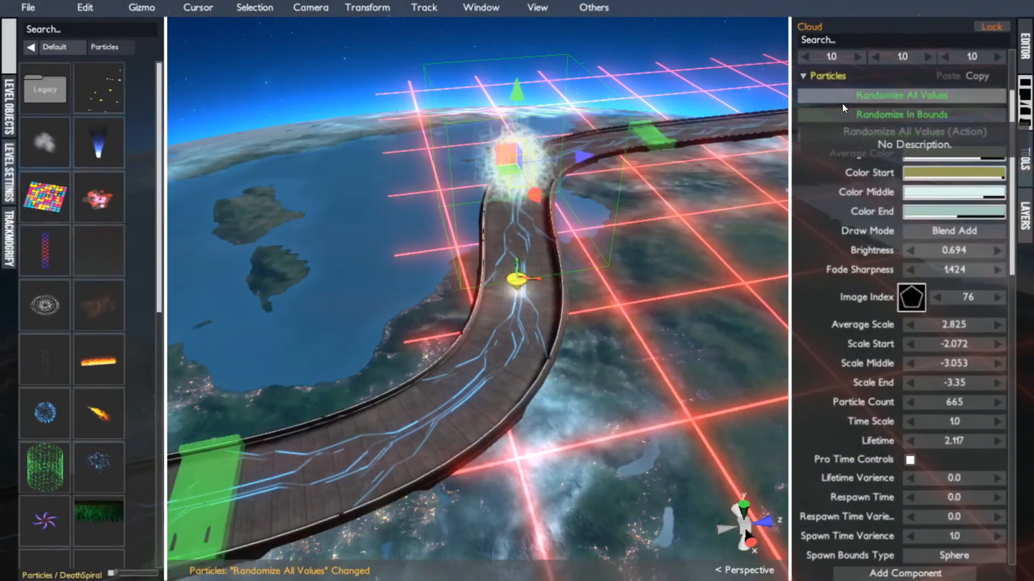
{"action": "scroll", "coordinate": [564, 183], "scroll_direction": "up", "scroll_amount": 3}
{"action": "left_click_drag", "start_coordinate": [642, 145], "coordinate": [491, 164], "text": "alt"}
{"action": "scroll", "coordinate": [564, 186], "scroll_direction": "down", "scroll_amount": 3}
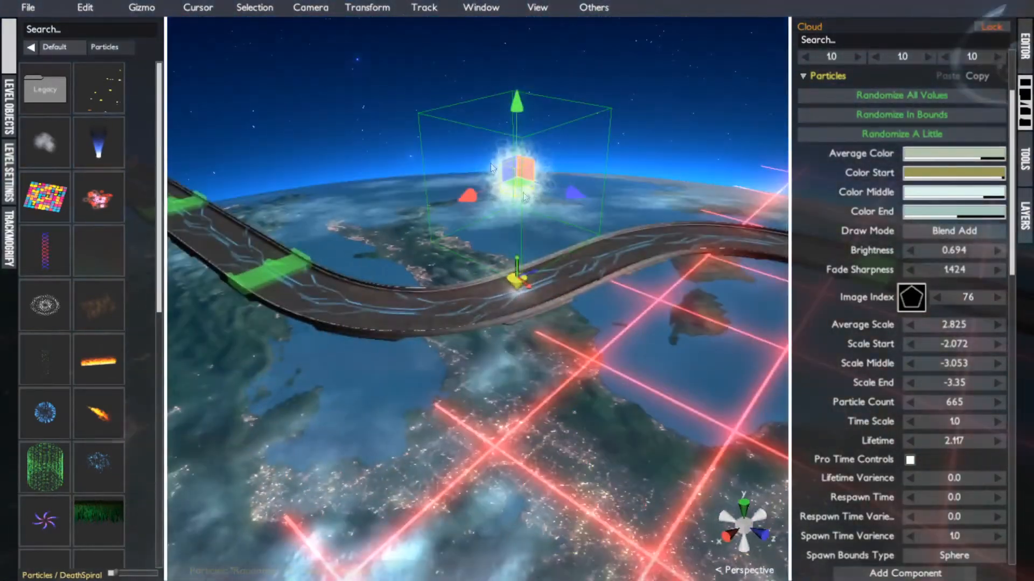
- Randomize all of the Cloud particle's values five more times, viewing the effects from above and from the side
{"action": "left_click", "coordinate": [844, 97]}
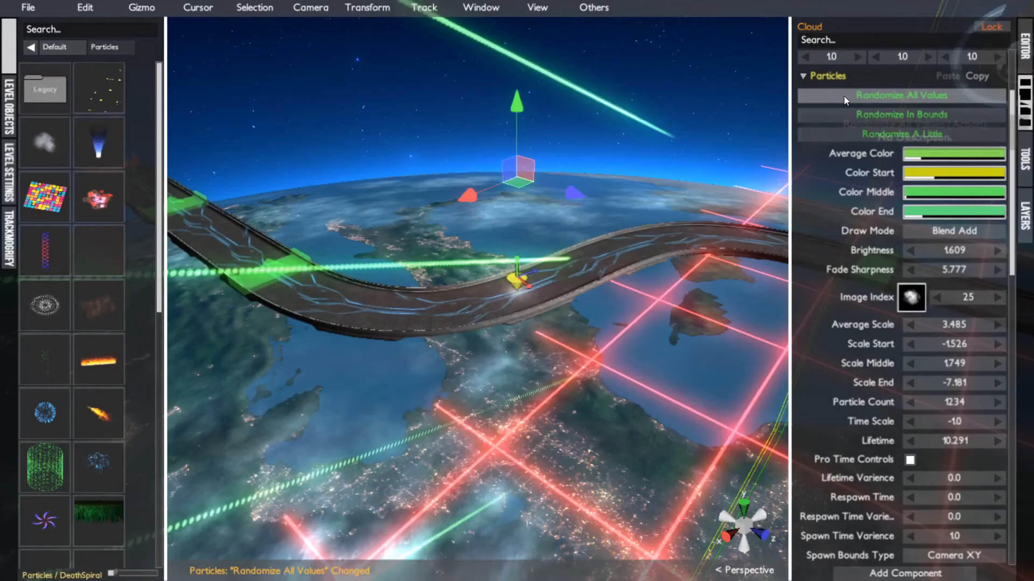
{"action": "left_click", "coordinate": [844, 96]}
{"action": "scroll", "coordinate": [593, 144], "scroll_direction": "up", "scroll_amount": 3}
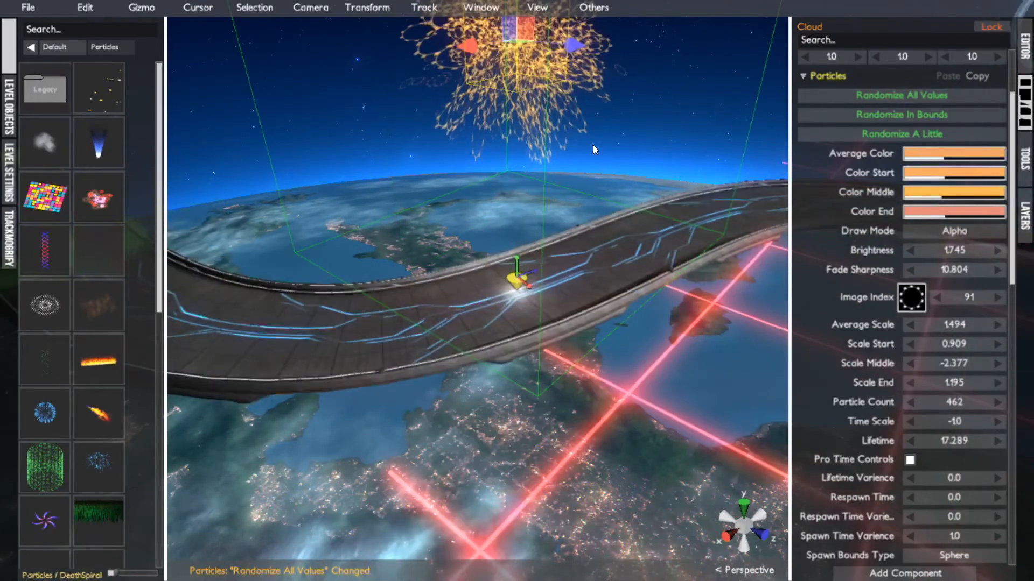
{"action": "left_click_drag", "start_coordinate": [593, 145], "coordinate": [611, 221], "text": "alt"}
{"action": "left_click", "coordinate": [868, 95]}
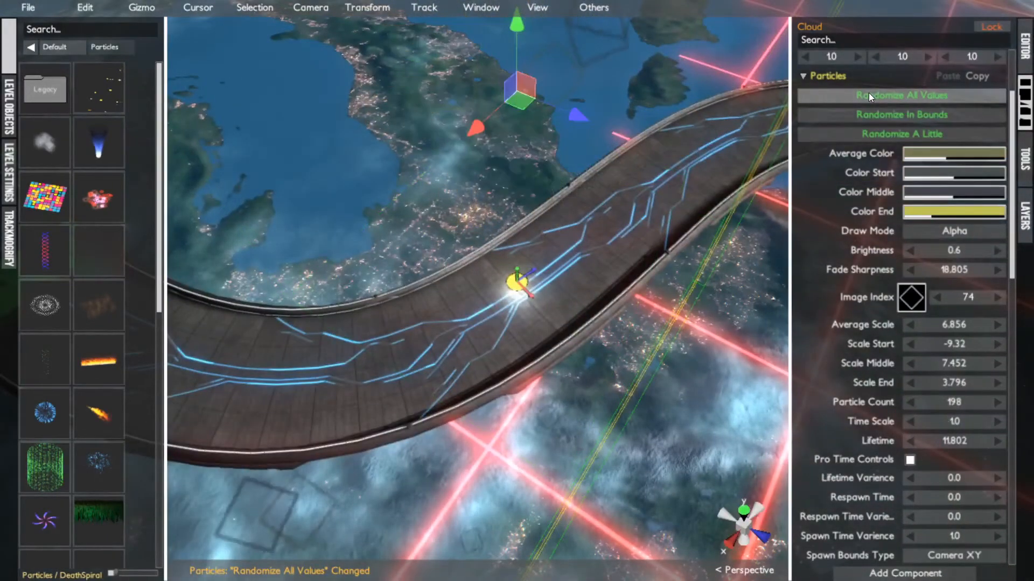
{"action": "left_click_drag", "start_coordinate": [639, 165], "coordinate": [632, 154], "text": "alt"}
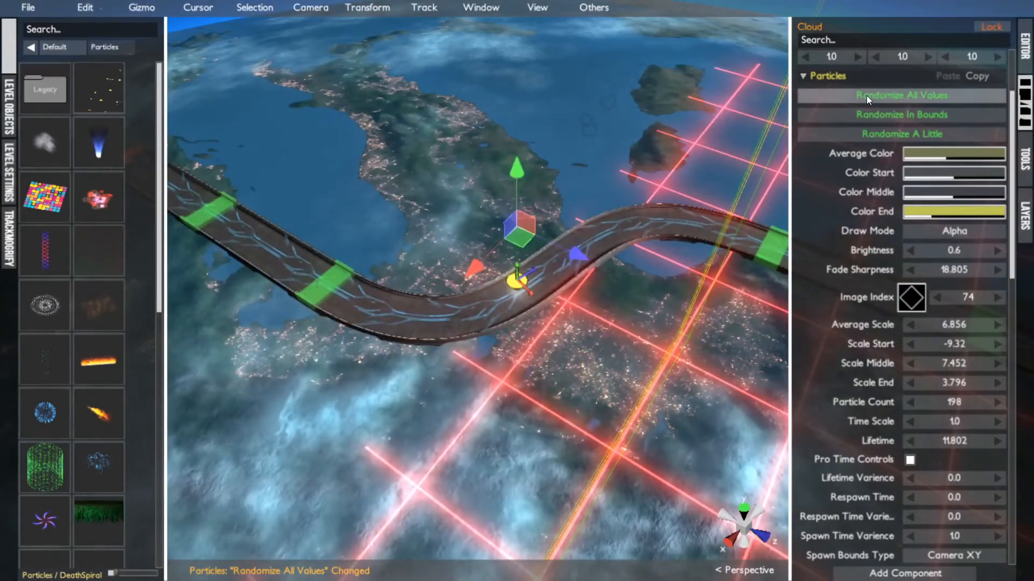
{"action": "left_click", "coordinate": [867, 96]}
{"action": "left_click", "coordinate": [866, 94]}
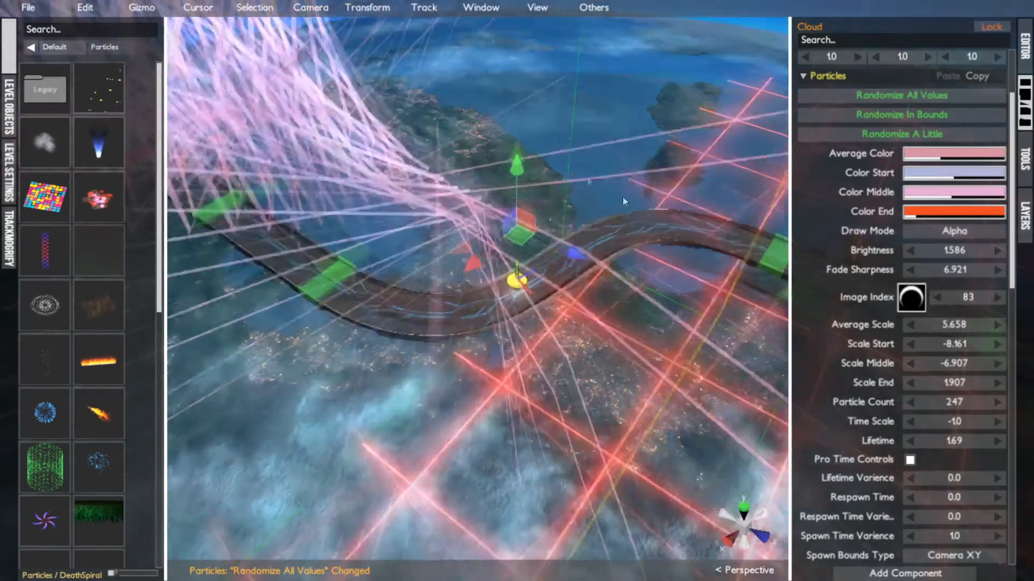
{"action": "left_click_drag", "start_coordinate": [623, 196], "coordinate": [553, 144], "text": "alt"}
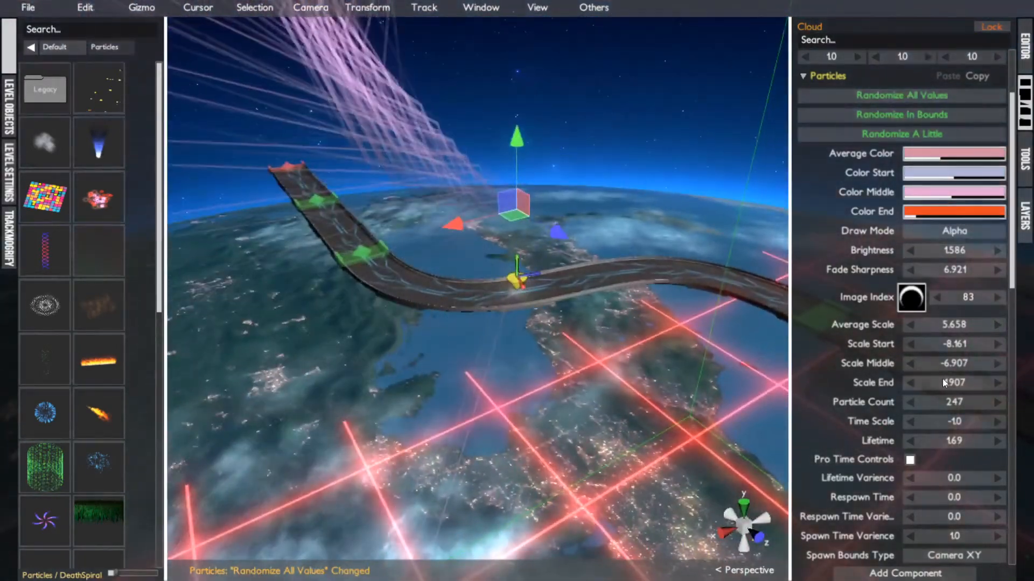
- Set the Cloud particle's Spawn Bounds Type to Box and its Spawn Bounds to 100 on all three axes
{"action": "scroll", "coordinate": [899, 467], "scroll_direction": "down", "scroll_amount": 1}
{"action": "scroll", "coordinate": [899, 467], "scroll_direction": "down", "scroll_amount": 10}
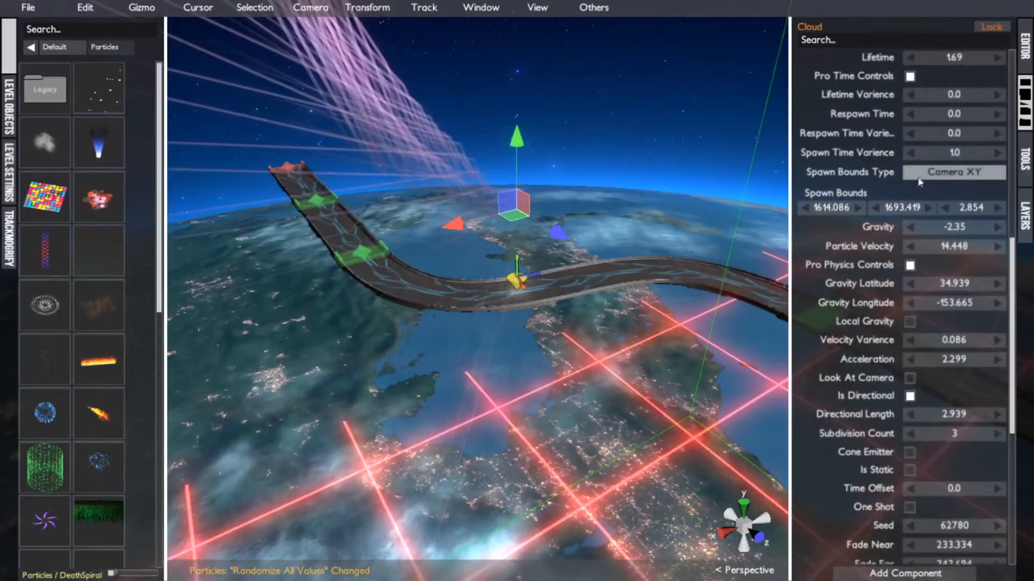
{"action": "left_click", "coordinate": [919, 174]}
{"action": "left_click", "coordinate": [922, 182]}
{"action": "left_click", "coordinate": [921, 175]}
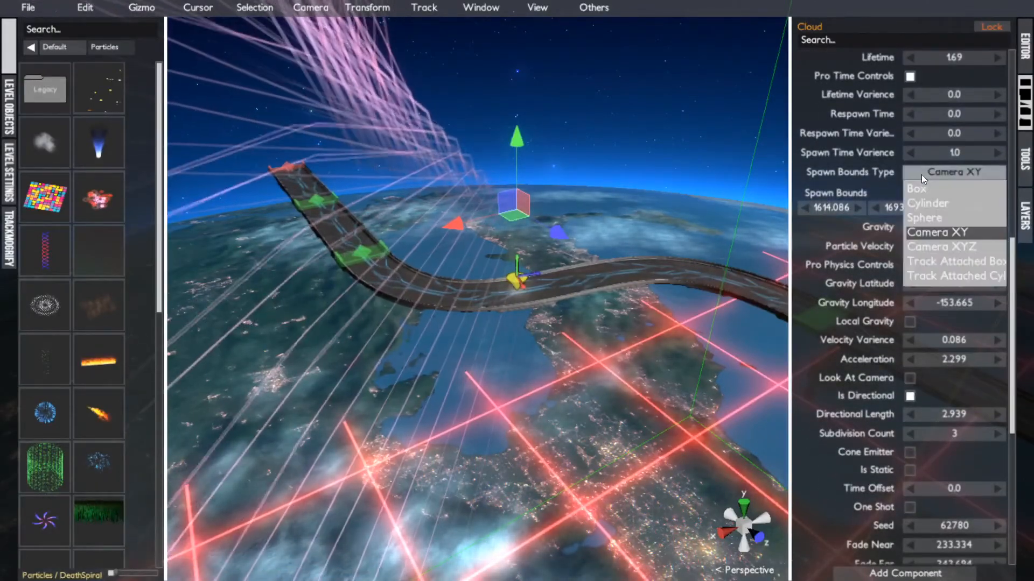
{"action": "left_click", "coordinate": [919, 185]}
{"action": "left_click", "coordinate": [843, 210]}
{"action": "type", "text": "100"}
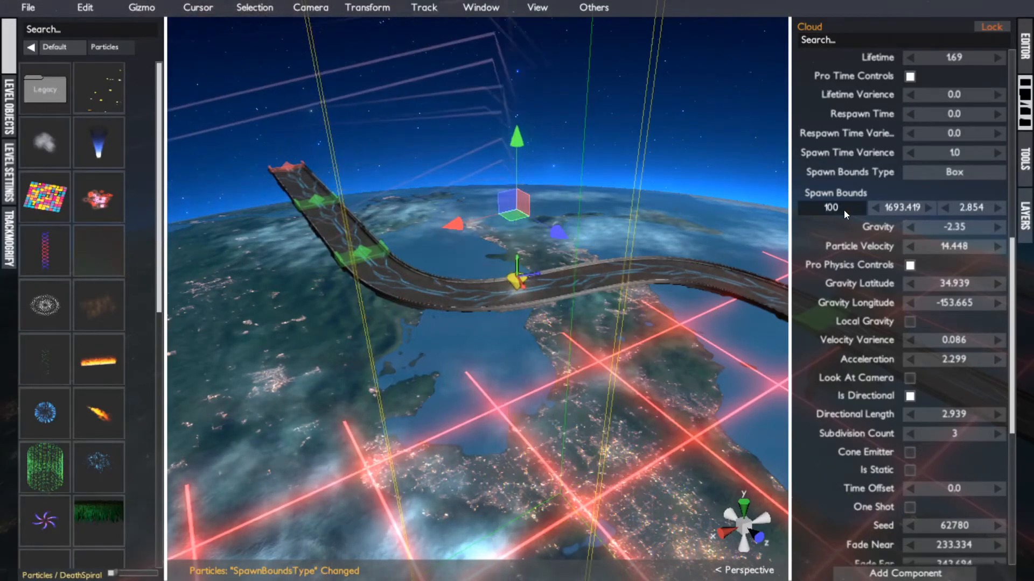
{"action": "left_click", "coordinate": [896, 206]}
{"action": "type", "text": "100"}
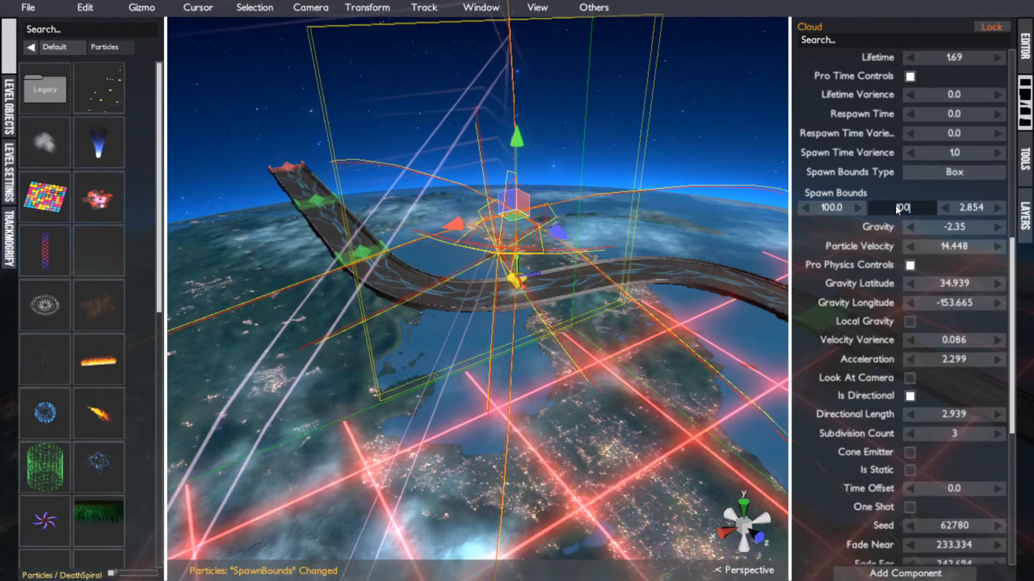
{"action": "left_click", "coordinate": [980, 207]}
{"action": "type", "text": "100"}
{"action": "key", "text": "Return"}
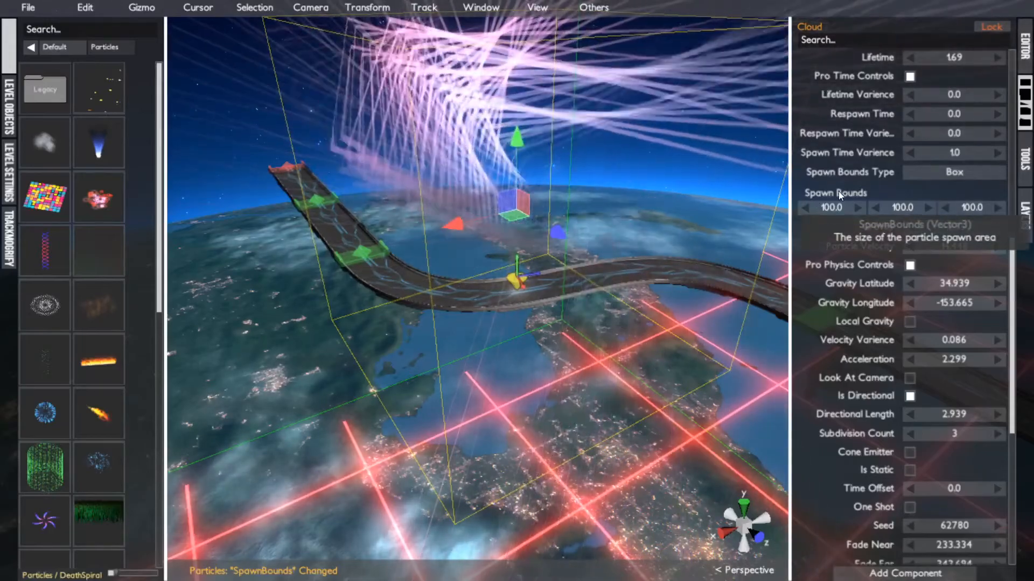
- Apply Randomize In Bounds to the Cloud particle three times, viewing the box-bounded effect from above
{"action": "scroll", "coordinate": [838, 191], "scroll_direction": "up", "scroll_amount": 4}
{"action": "scroll", "coordinate": [839, 192], "scroll_direction": "up", "scroll_amount": 5}
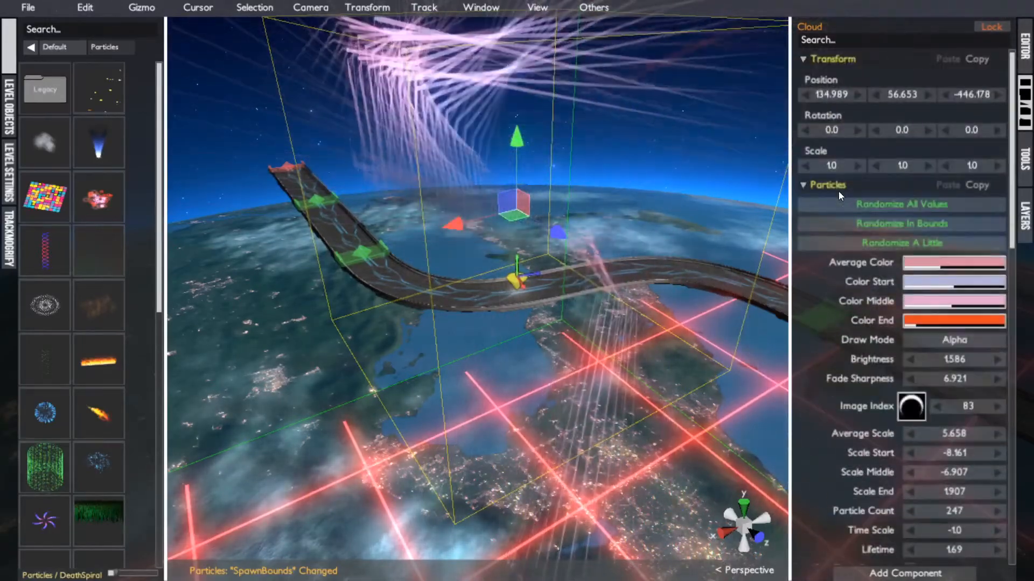
{"action": "left_click", "coordinate": [839, 223]}
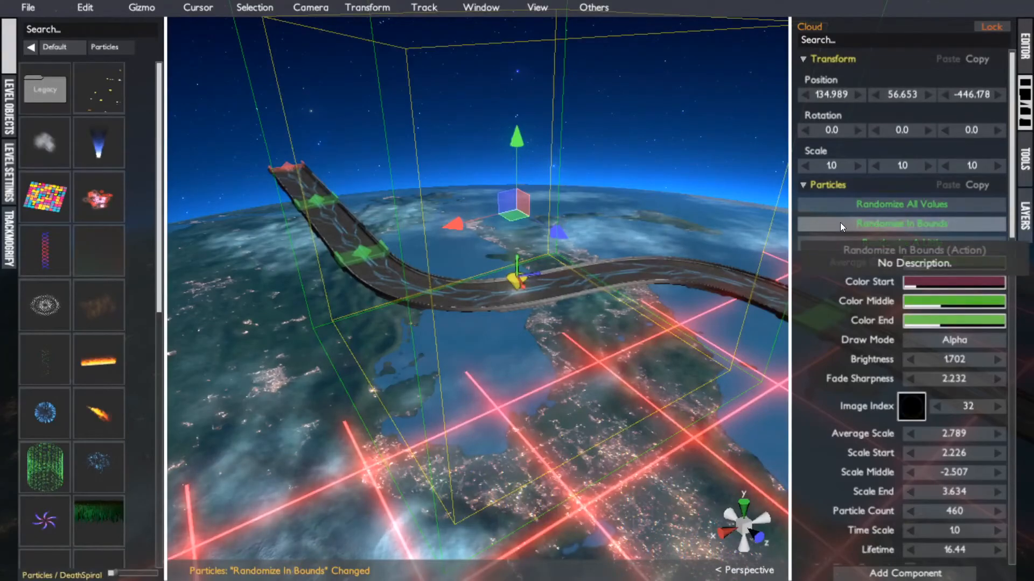
{"action": "left_click", "coordinate": [840, 225]}
{"action": "scroll", "coordinate": [612, 214], "scroll_direction": "up", "scroll_amount": 3}
{"action": "left_click_drag", "start_coordinate": [612, 213], "coordinate": [700, 293], "text": "alt"}
{"action": "left_click", "coordinate": [881, 230]}
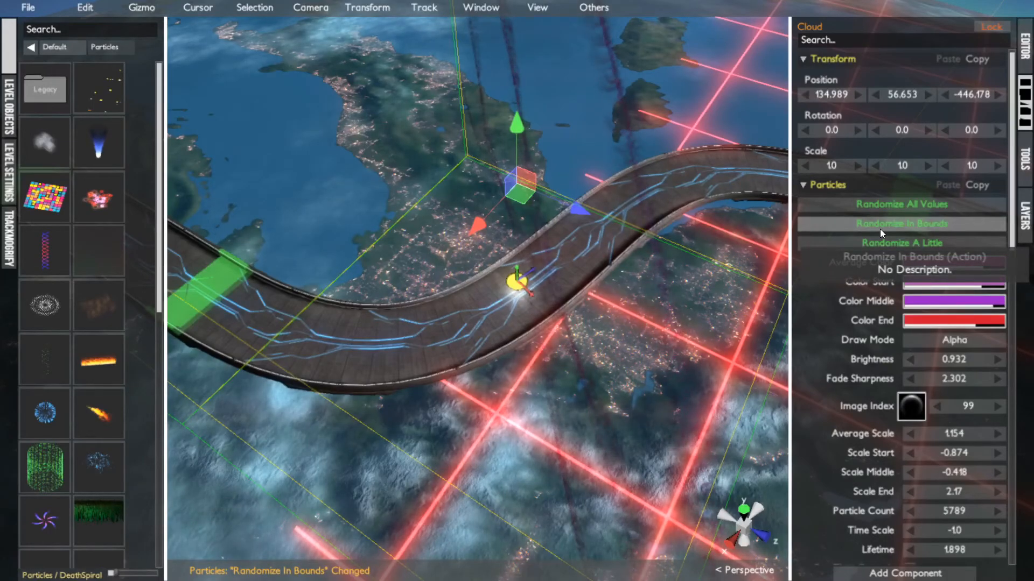
- Apply Randomize A Little to the Cloud particle five times, and review its physics and Pro Spawn Patterns settings
{"action": "left_click", "coordinate": [830, 240]}
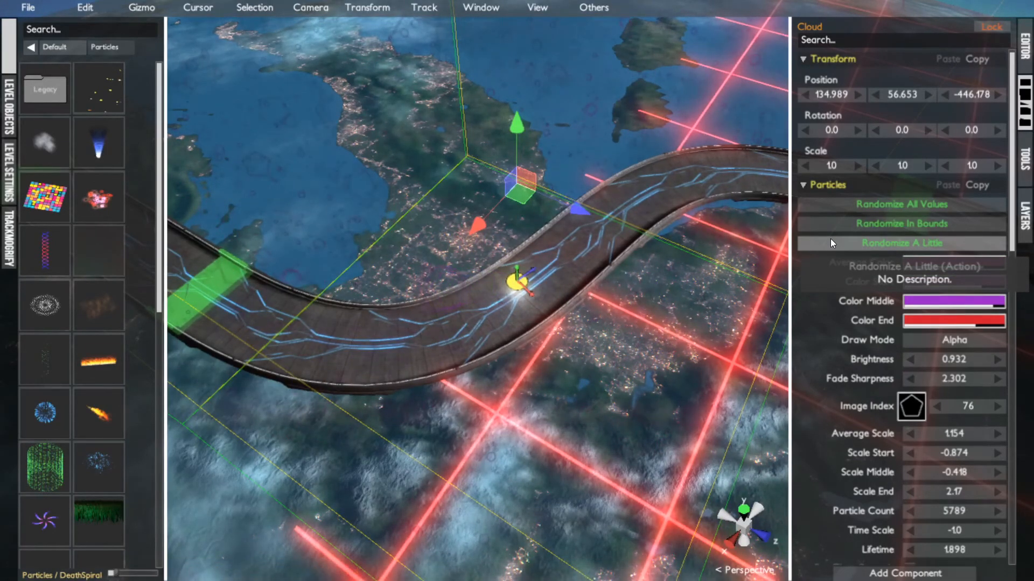
{"action": "left_click", "coordinate": [831, 240]}
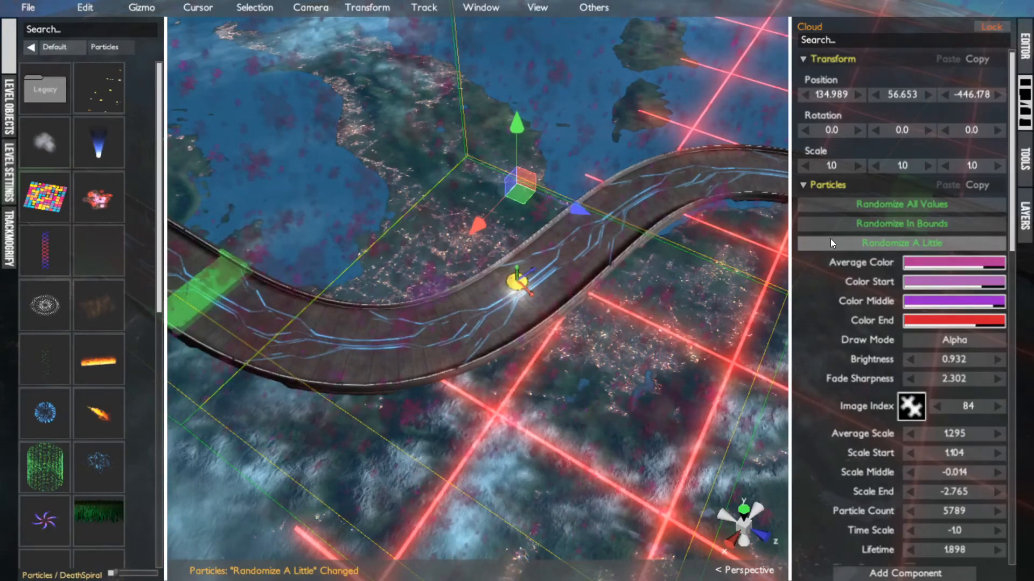
{"action": "left_click", "coordinate": [831, 244]}
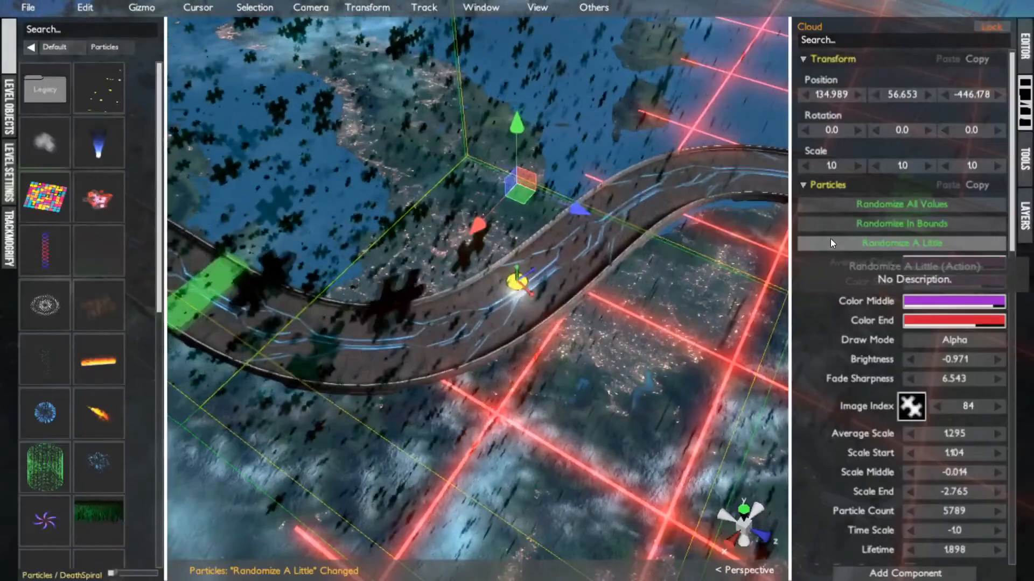
{"action": "left_click", "coordinate": [830, 244]}
{"action": "left_click", "coordinate": [830, 243]}
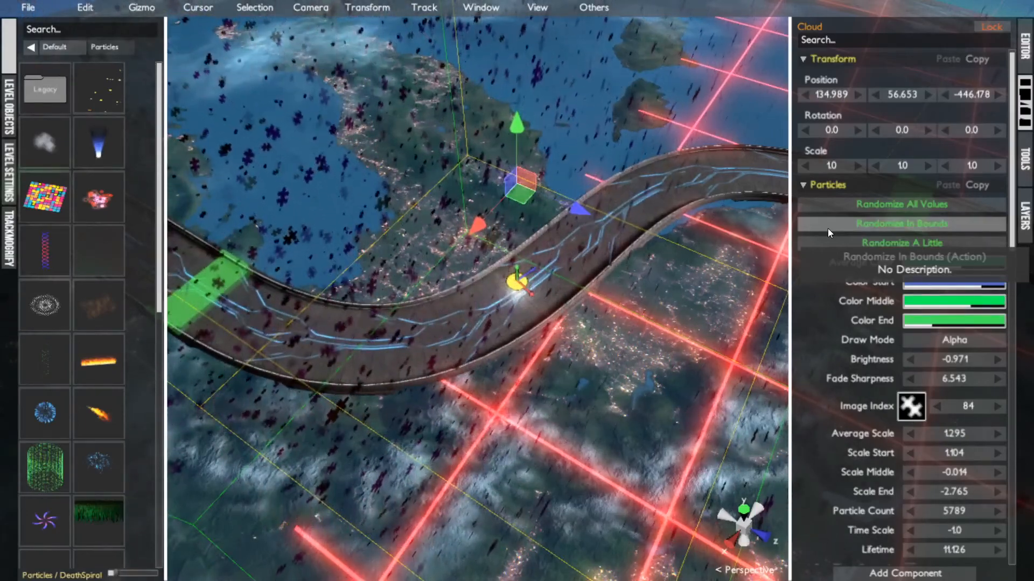
{"action": "scroll", "coordinate": [843, 342], "scroll_direction": "down", "scroll_amount": 10}
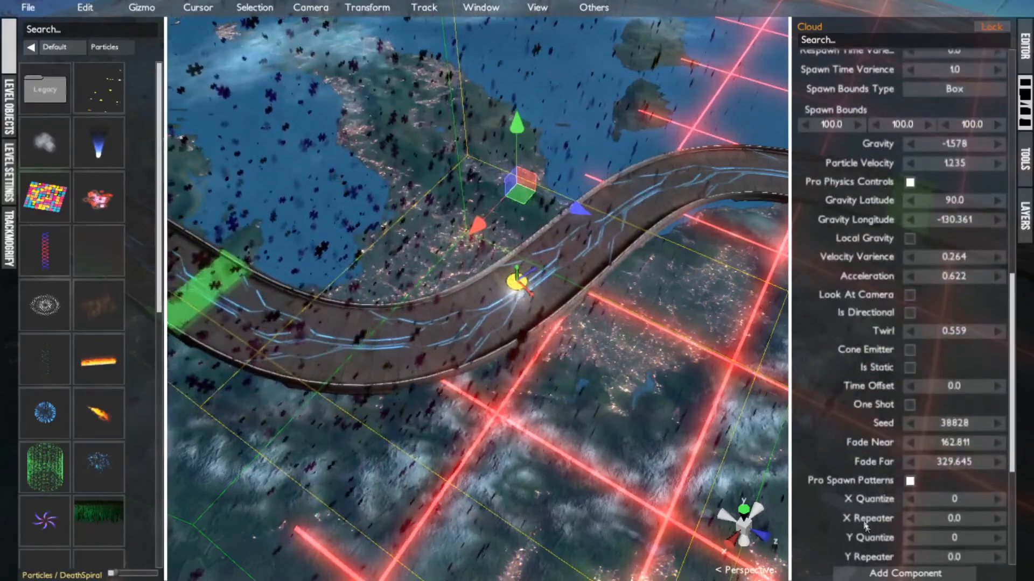
{"action": "scroll", "coordinate": [865, 524], "scroll_direction": "down", "scroll_amount": 5}
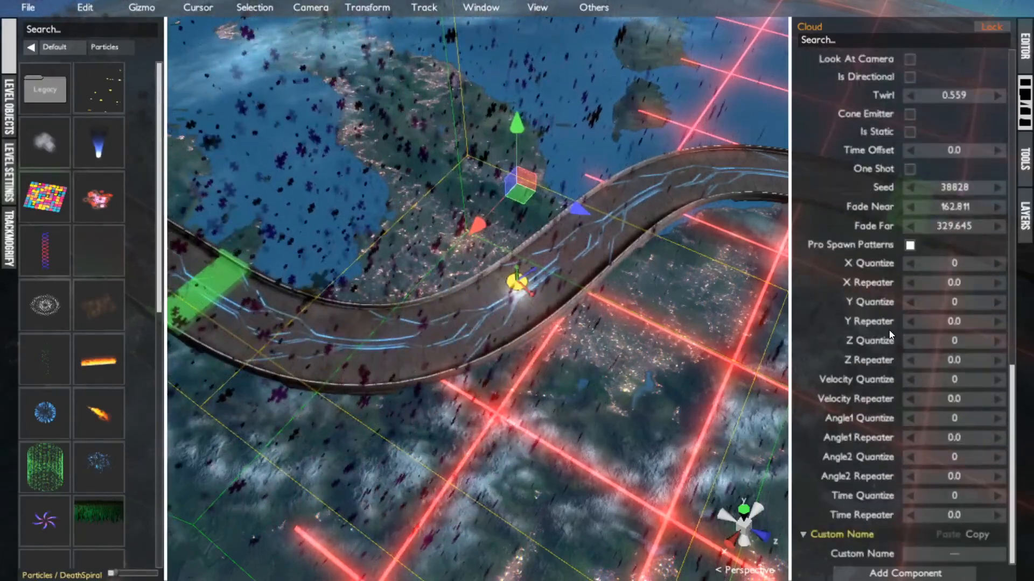